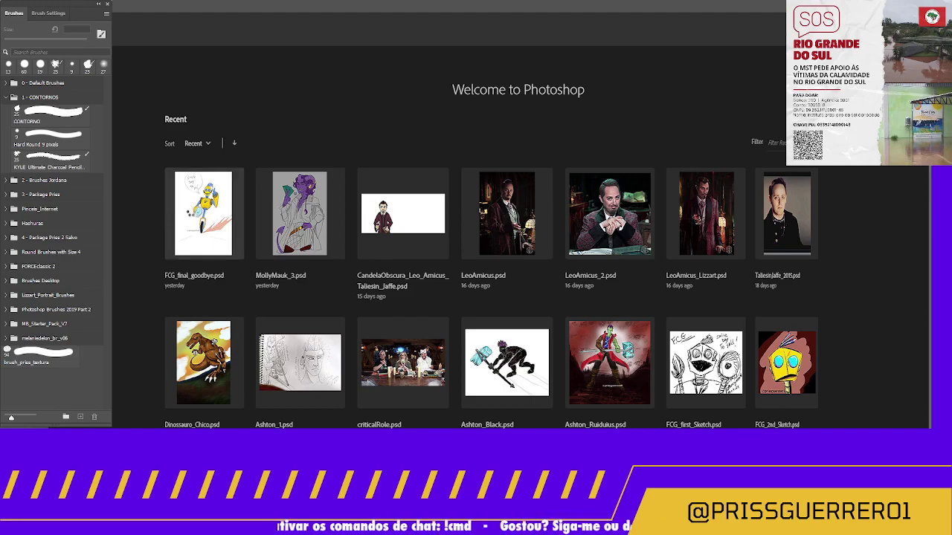
# Open FCG_final_goodbye.psd from the Welcome screen's recent files.
pyautogui.click(191, 214)
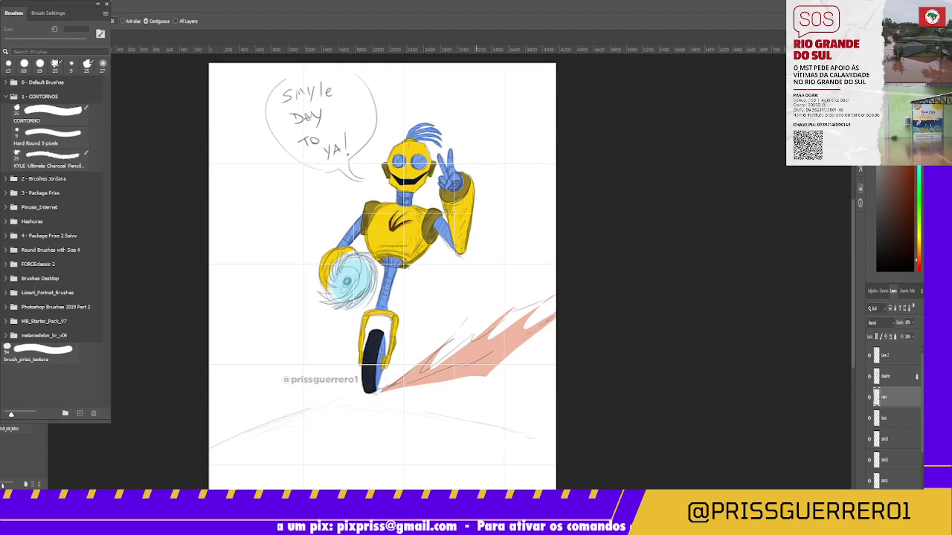
# Hide the grid, bring the robot's blue hair into view, and hide the speech-bubble layer.
pyautogui.hotkey('ctrl', "'")
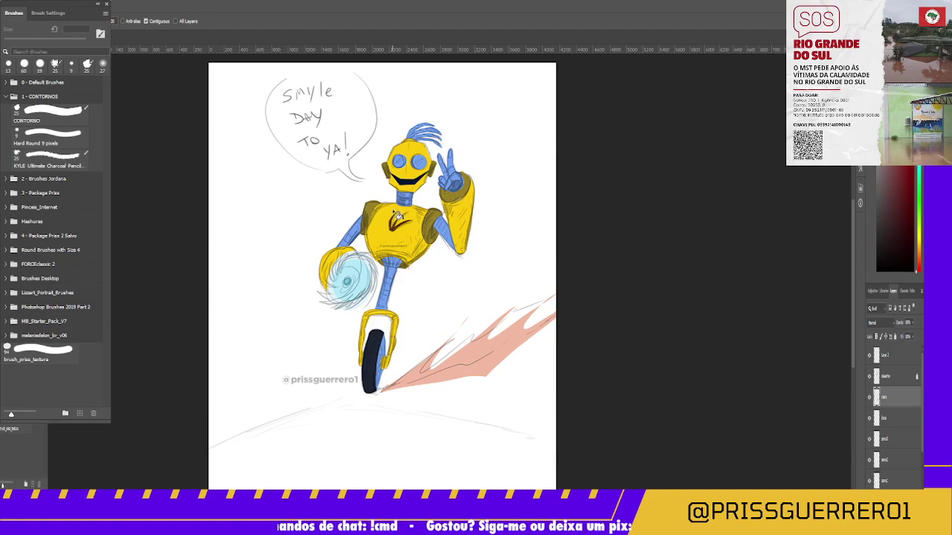
pyautogui.press('h')
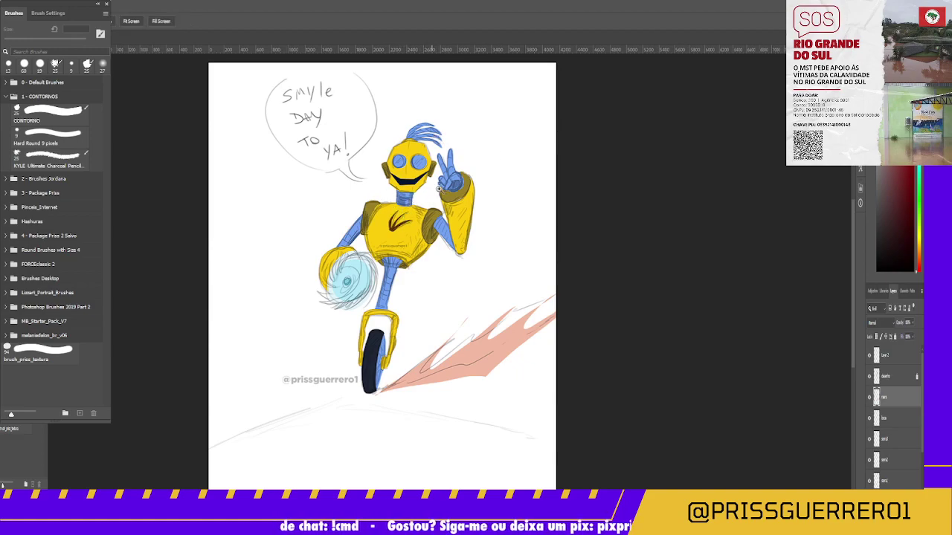
pyautogui.scroll(3, 436, 155)
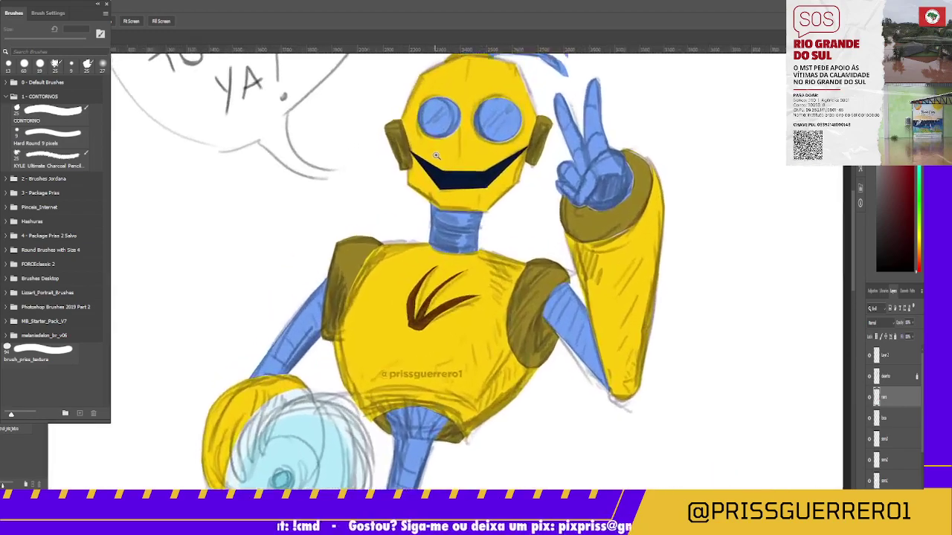
pyautogui.scroll(2, 437, 155)
pyautogui.scroll(-1, 438, 157)
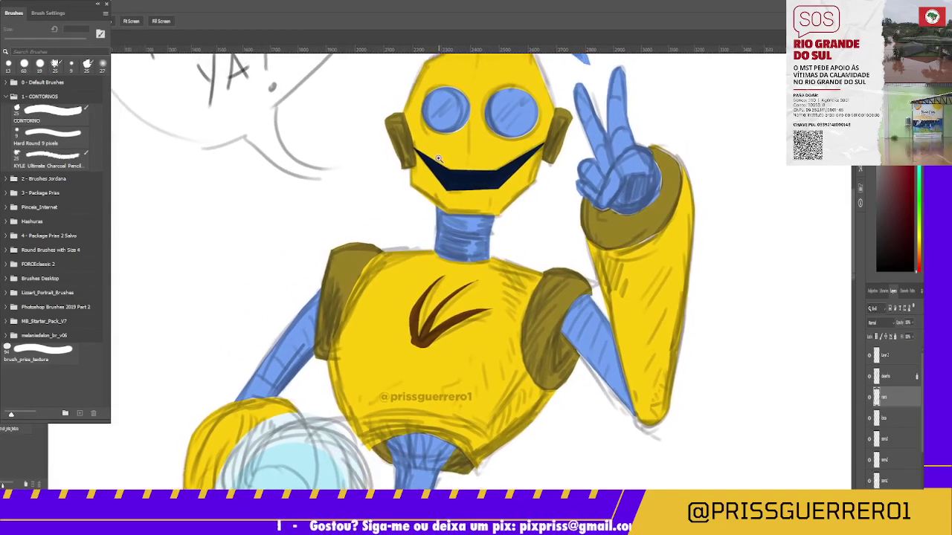
pyautogui.scroll(-3, 438, 158)
pyautogui.scroll(1, 438, 159)
pyautogui.scroll(1, 438, 159)
pyautogui.scroll(1, 438, 161)
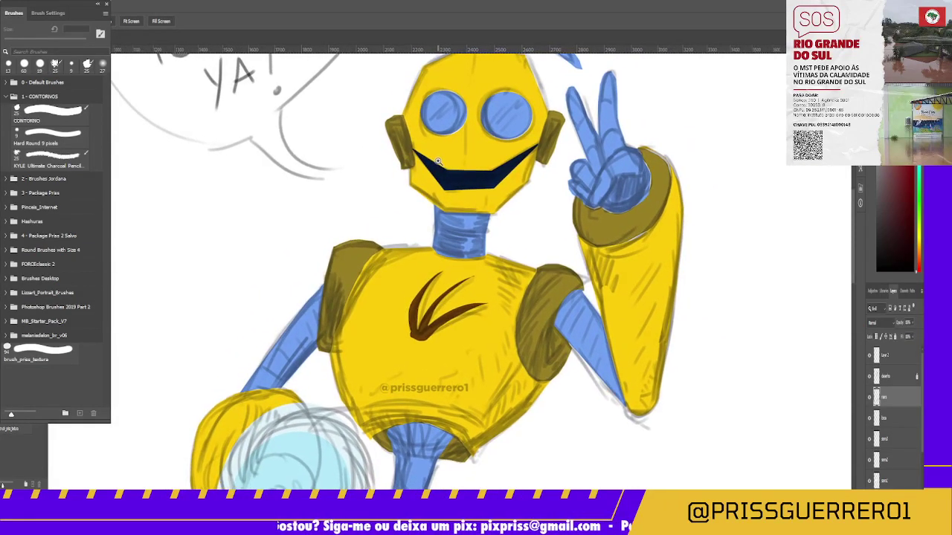
pyautogui.moveTo(442, 63)
pyautogui.mouseDown()
pyautogui.moveTo(404, 224)
pyautogui.moveTo(406, 287)
pyautogui.mouseUp()
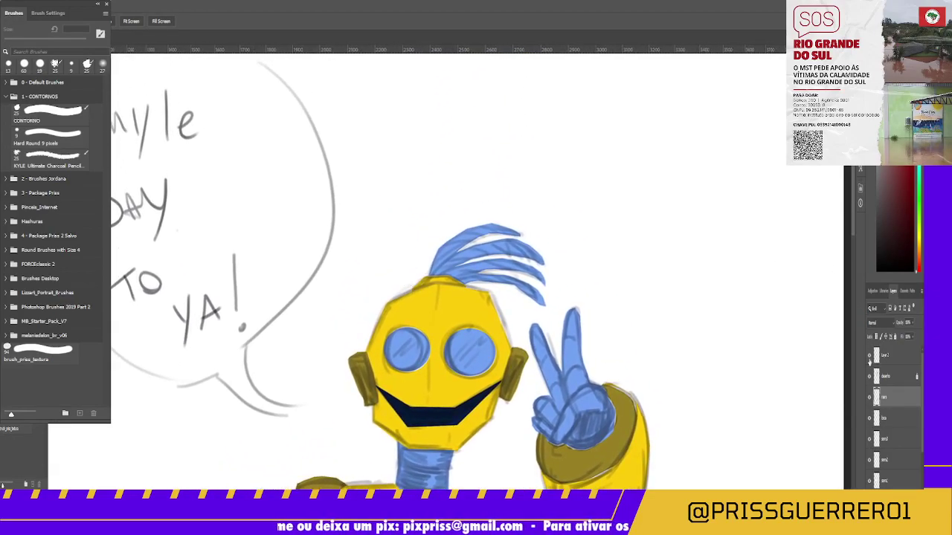
pyautogui.click(868, 357)
pyautogui.doubleClick(885, 355)
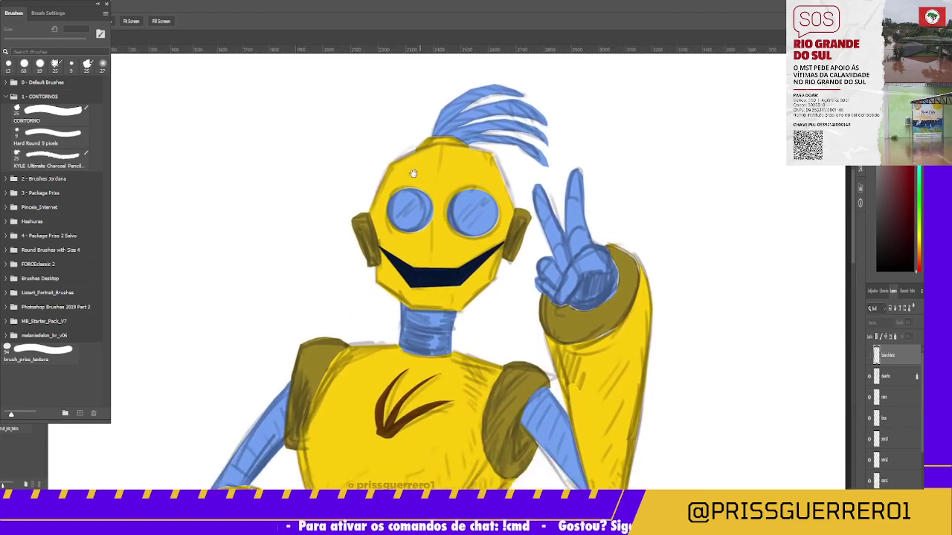
# Select the robot's lower layers and group them into a group named 'braço'.
pyautogui.scroll(-5, 447, 283)
pyautogui.moveTo(417, 290); pyautogui.dragTo(521, 136)
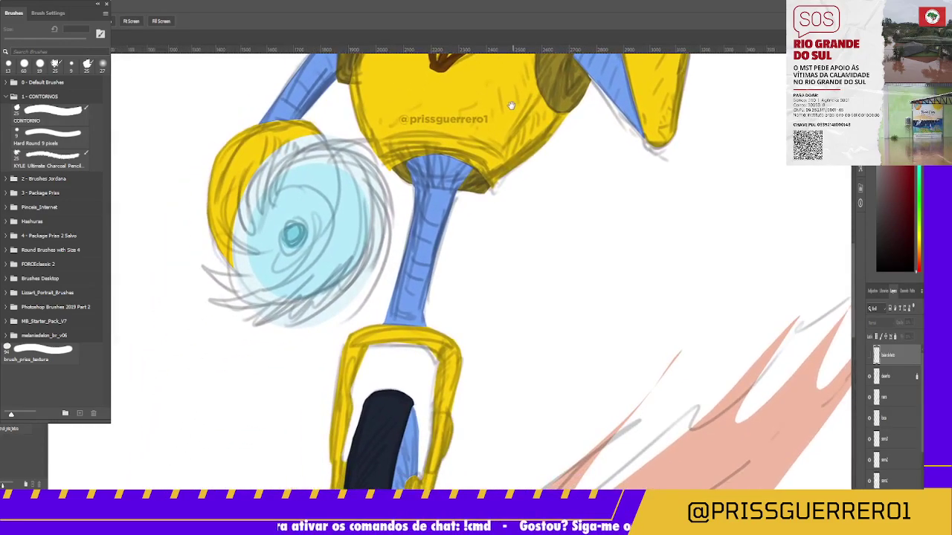
pyautogui.click(896, 398)
pyautogui.scroll(-2, 892, 402)
pyautogui.scroll(-3, 893, 402)
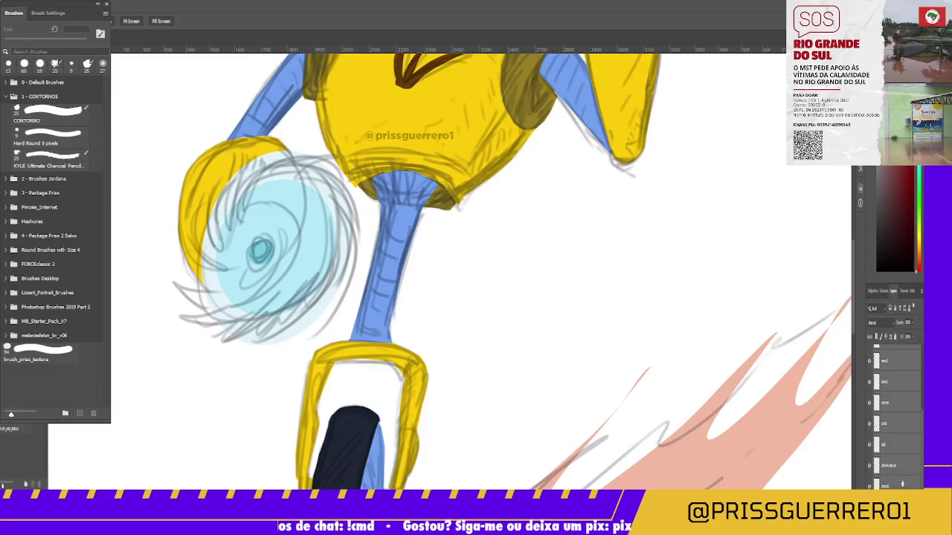
pyautogui.hotkey('ctrl', 'g')
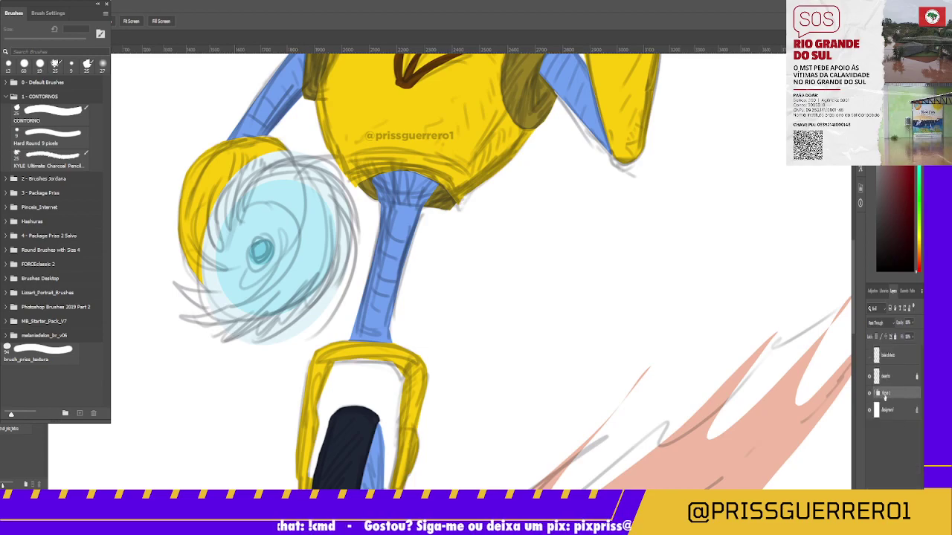
pyautogui.doubleClick(887, 393)
pyautogui.write('braço')
pyautogui.press('Return')
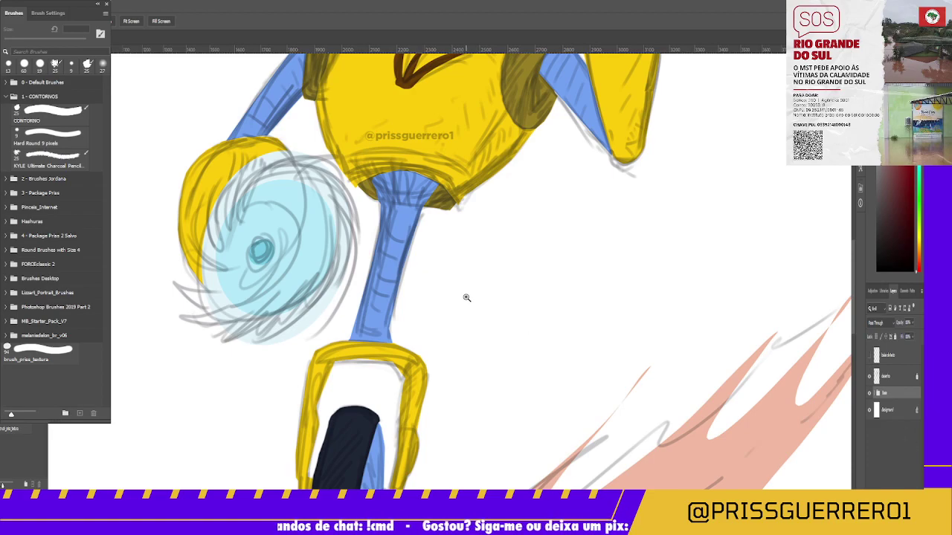
# Bring the robot's head and torso into view and add a new empty layer.
pyautogui.scroll(5, 446, 212)
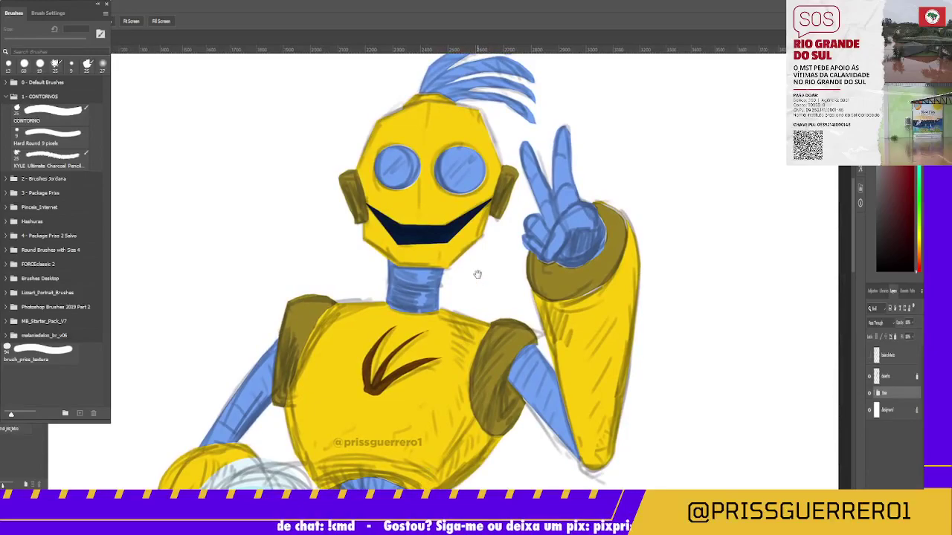
pyautogui.moveTo(476, 280)
pyautogui.mouseDown()
pyautogui.moveTo(466, 342)
pyautogui.moveTo(459, 248)
pyautogui.moveTo(435, 224)
pyautogui.mouseUp()
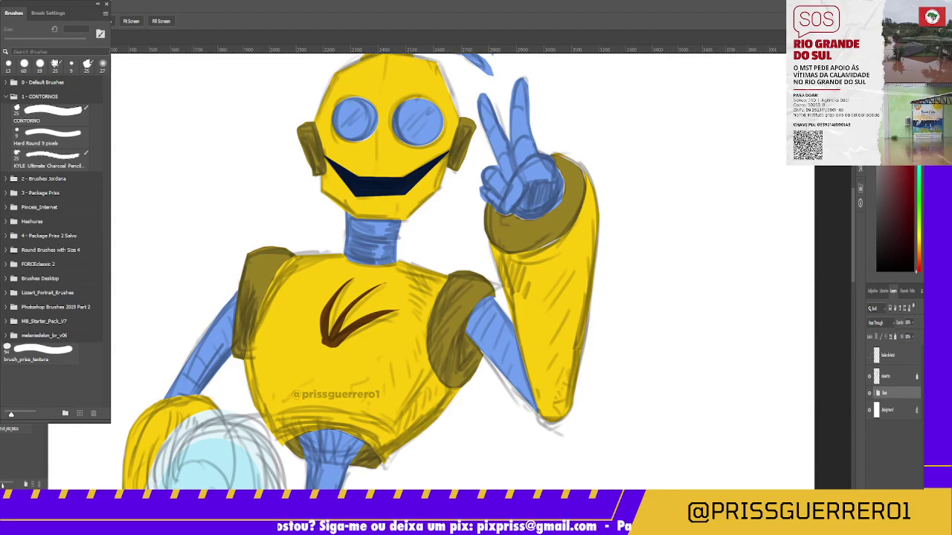
pyautogui.hotkey('ctrl', 'shift', 'alt', 'n')
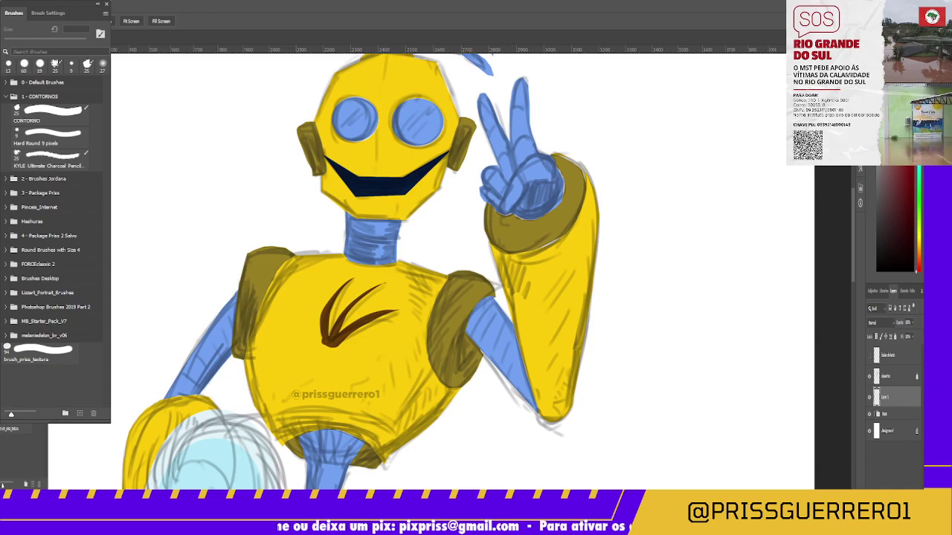
# Pick the CONTORNO brush, sample the olive shoulder colour, and zoom in on the head and peace hand.
pyautogui.click(44, 111)
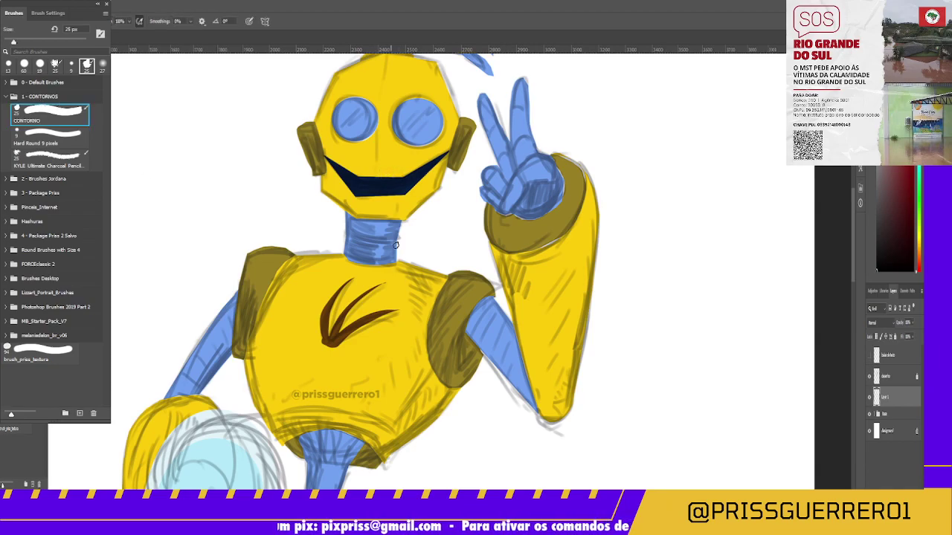
pyautogui.press('i')
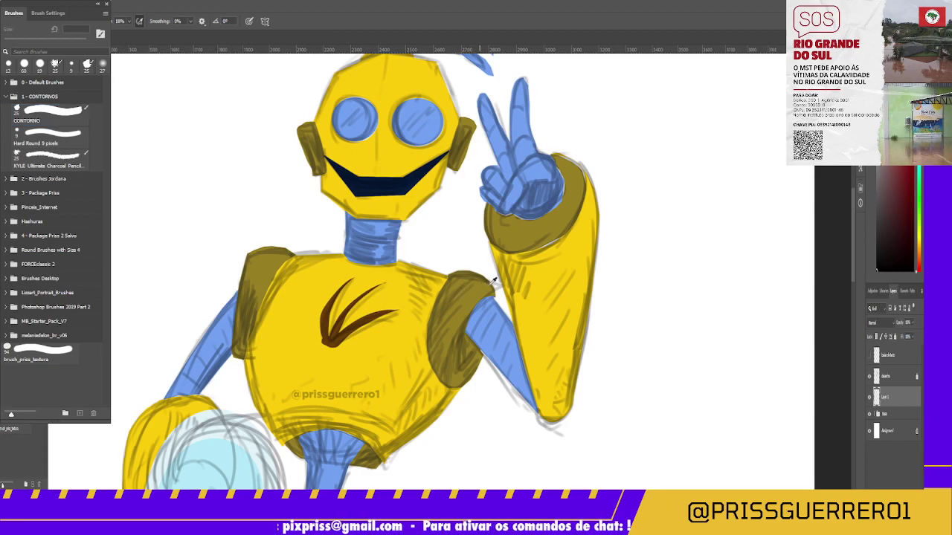
pyautogui.click(479, 290)
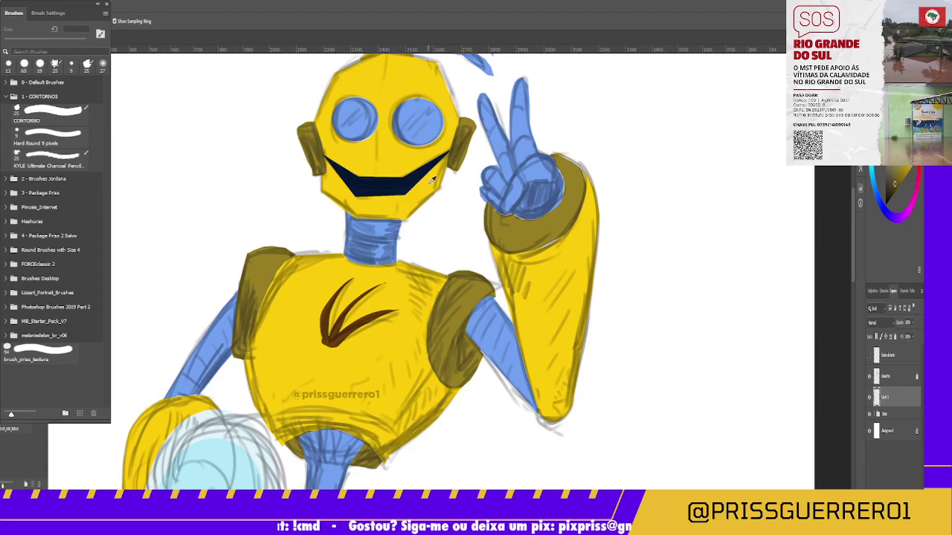
pyautogui.press('b')
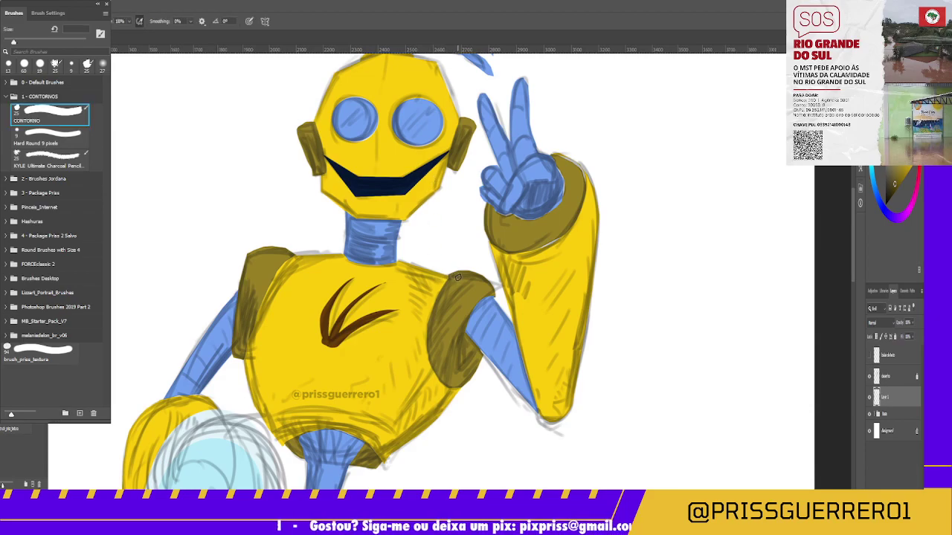
pyautogui.press('z')
pyautogui.moveTo(461, 145)
pyautogui.mouseDown()
pyautogui.moveTo(491, 117)
pyautogui.moveTo(506, 119)
pyautogui.mouseUp()
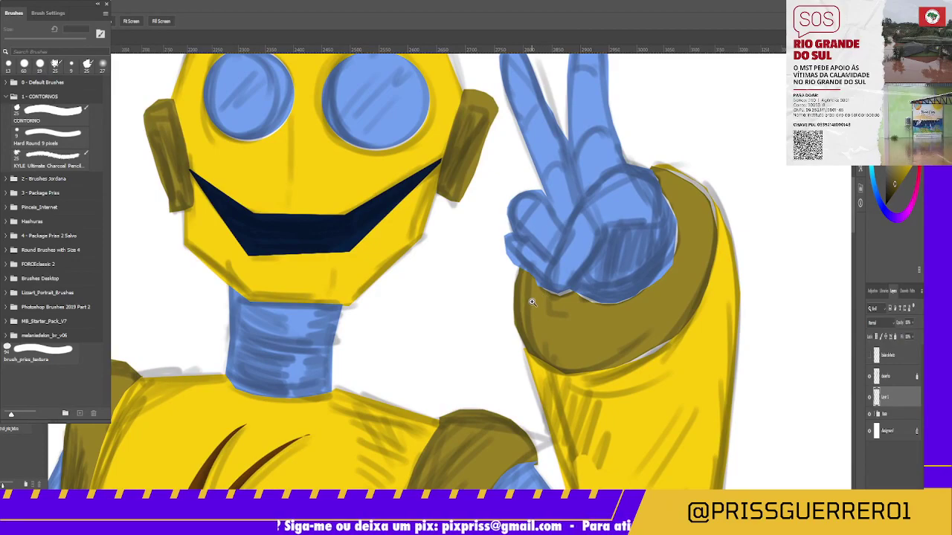
# Paint dark contours along the olive cuff's left and lower edges, redoing bad strokes.
pyautogui.press('b')
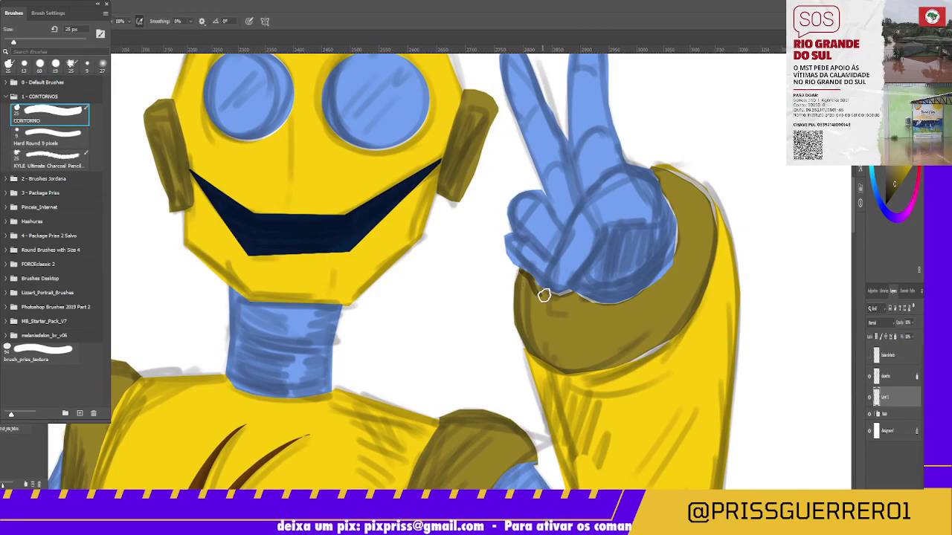
pyautogui.moveTo(531, 284); pyautogui.dragTo(537, 327)
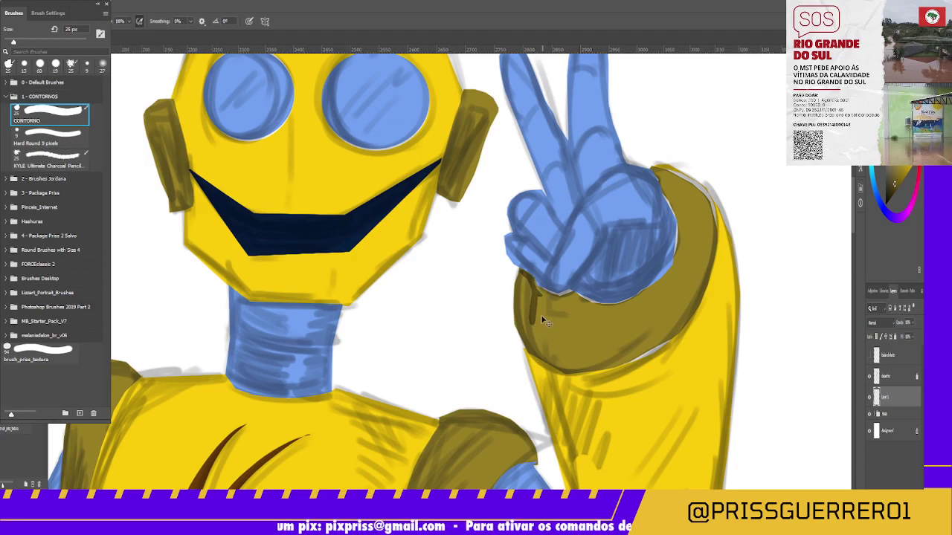
pyautogui.hotkey('ctrl', 'z')
pyautogui.hotkey('ctrl', 'z')
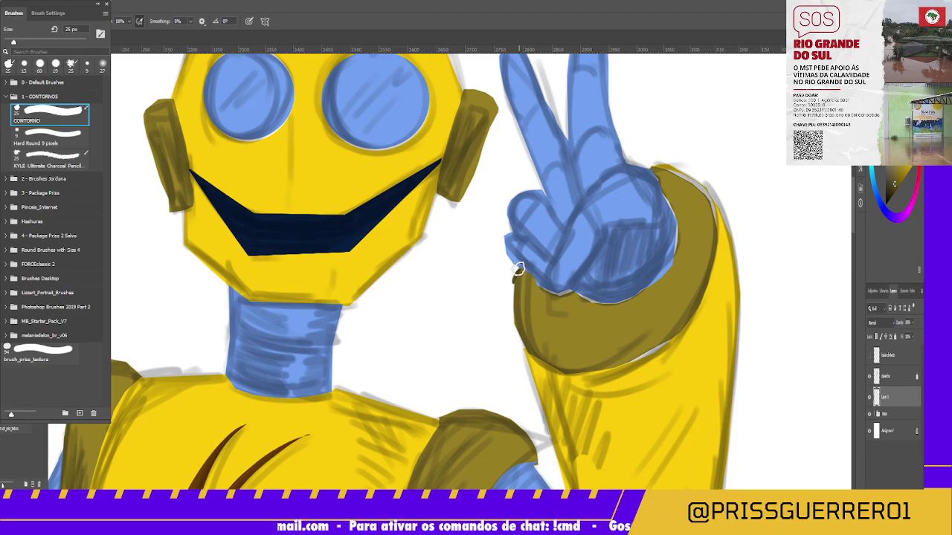
pyautogui.moveTo(518, 274); pyautogui.dragTo(521, 339)
pyautogui.moveTo(520, 272)
pyautogui.mouseDown()
pyautogui.moveTo(516, 329)
pyautogui.moveTo(531, 362)
pyautogui.moveTo(558, 376)
pyautogui.moveTo(685, 342)
pyautogui.mouseUp()
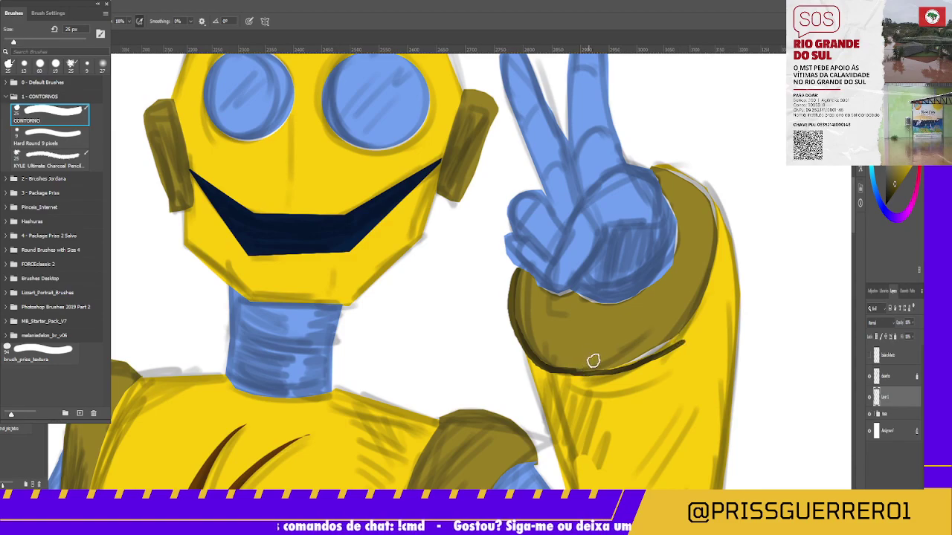
pyautogui.hotkey('ctrl', 'z')
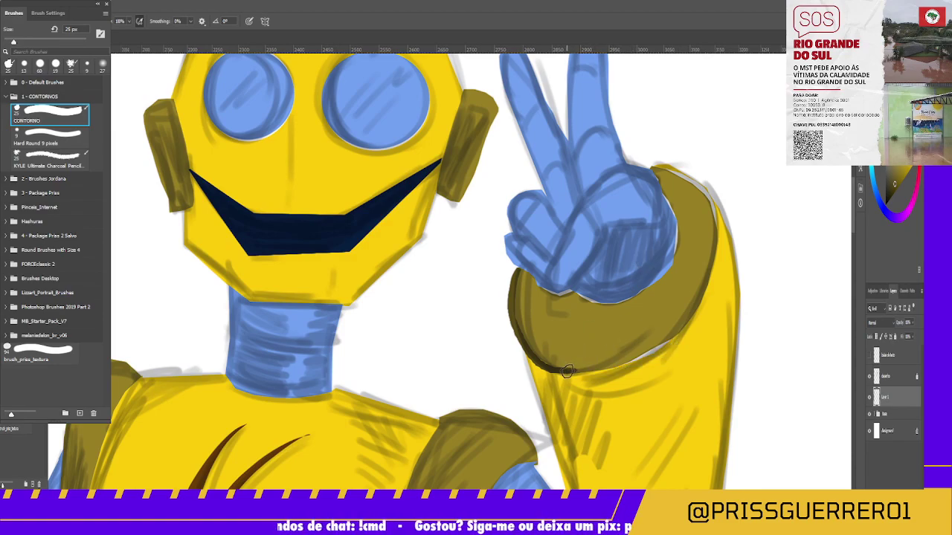
pyautogui.moveTo(576, 370); pyautogui.dragTo(672, 336)
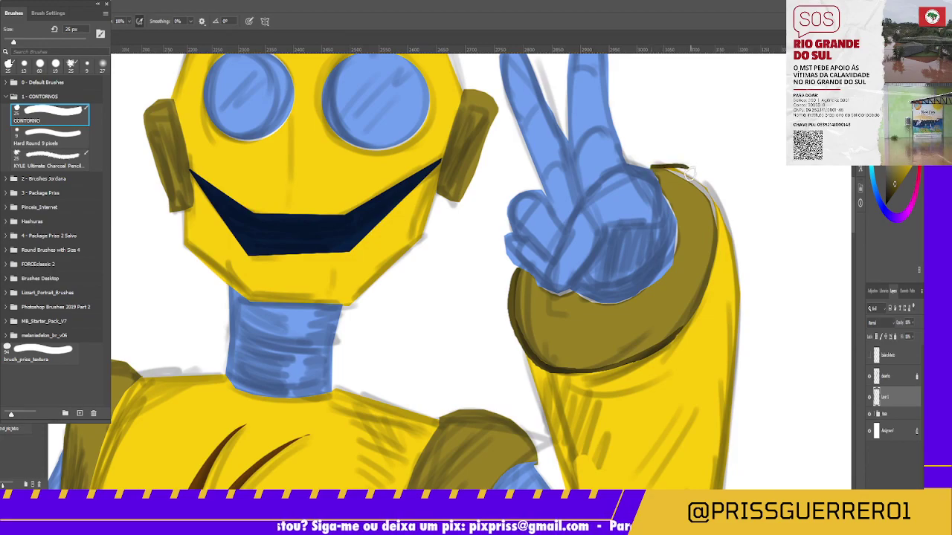
# Thicken the outline along the arm's left edge and dab an olive test beside the arm.
pyautogui.moveTo(652, 165); pyautogui.dragTo(697, 195)
pyautogui.hotkey('ctrl', 'z')
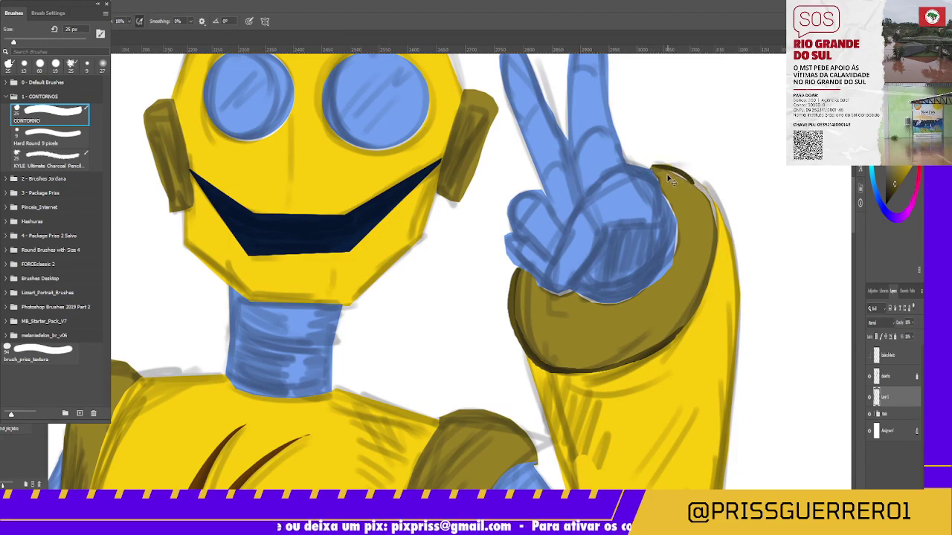
pyautogui.hotkey('ctrl', 'z')
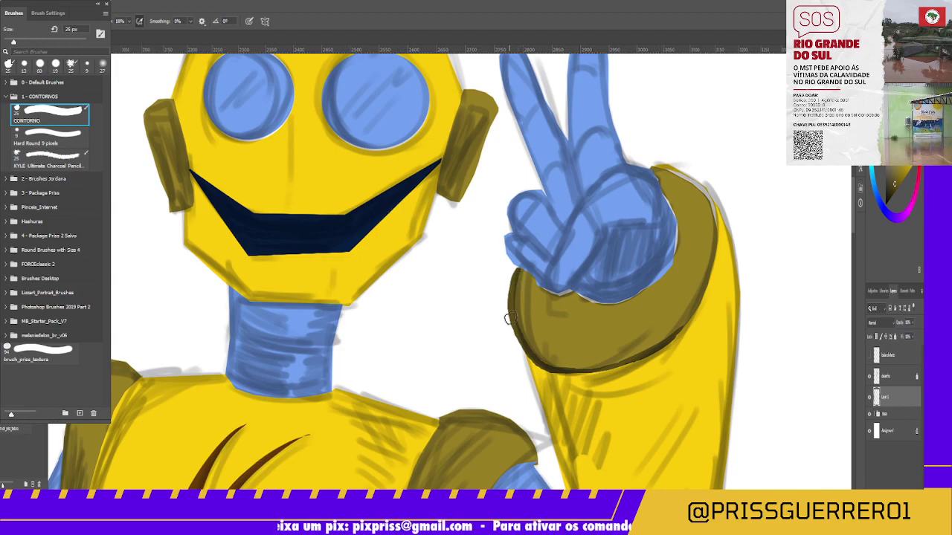
pyautogui.moveTo(515, 303)
pyautogui.mouseDown()
pyautogui.moveTo(530, 346)
pyautogui.moveTo(587, 369)
pyautogui.mouseUp()
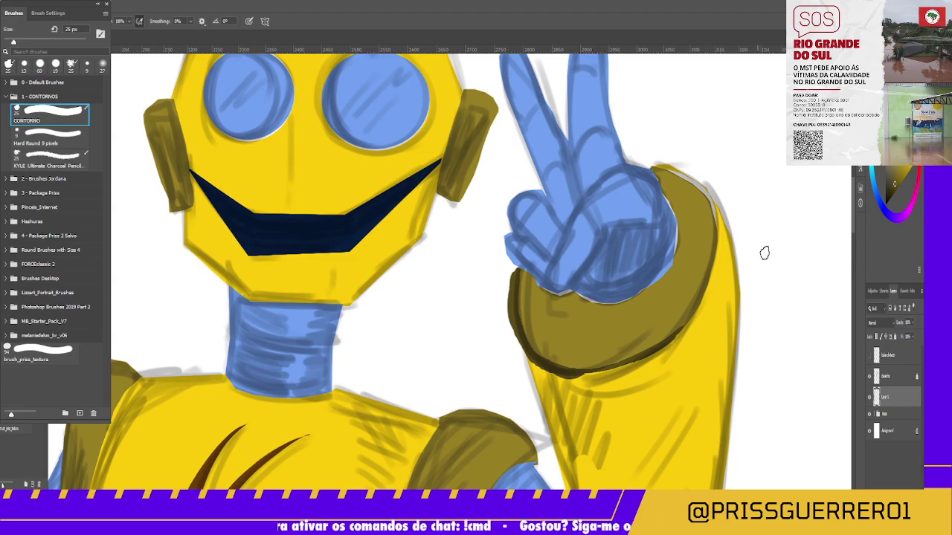
pyautogui.moveTo(793, 226)
pyautogui.mouseDown()
pyautogui.moveTo(801, 215)
pyautogui.moveTo(782, 236)
pyautogui.moveTo(803, 268)
pyautogui.moveTo(793, 235)
pyautogui.moveTo(812, 253)
pyautogui.moveTo(821, 231)
pyautogui.mouseUp()
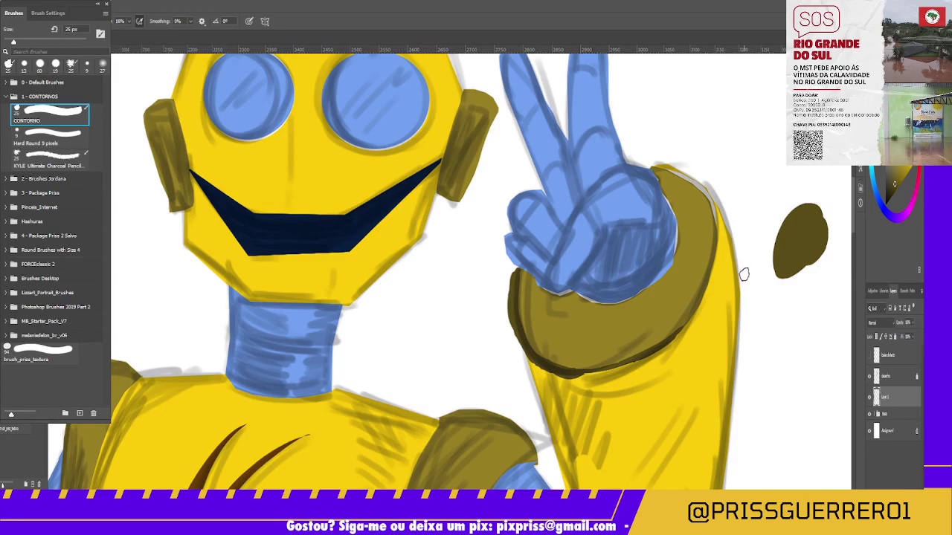
# Zoom in on the cuff and paint olive over its dark upper-left outline with a larger brush.
pyautogui.press('z')
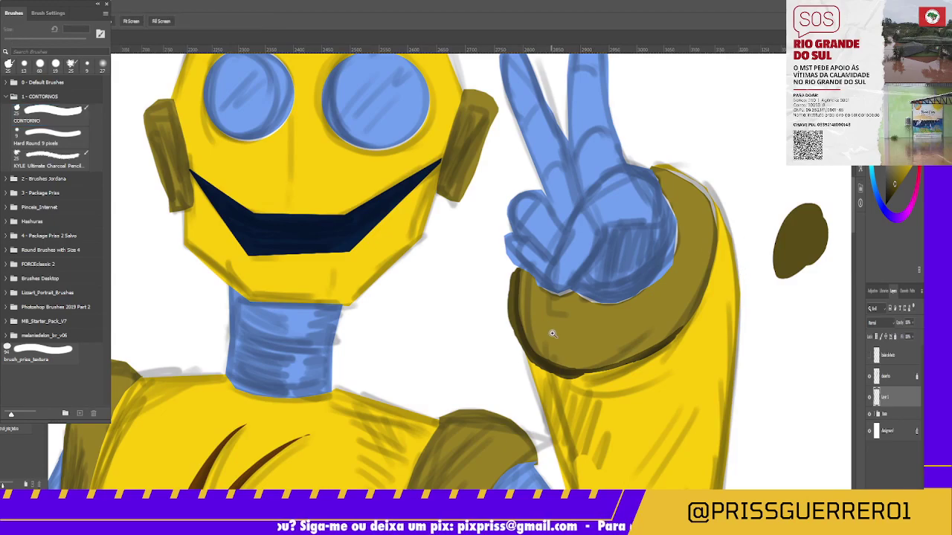
pyautogui.moveTo(554, 329)
pyautogui.mouseDown()
pyautogui.moveTo(616, 293)
pyautogui.moveTo(598, 308)
pyautogui.moveTo(380, 328)
pyautogui.moveTo(391, 318)
pyautogui.mouseUp()
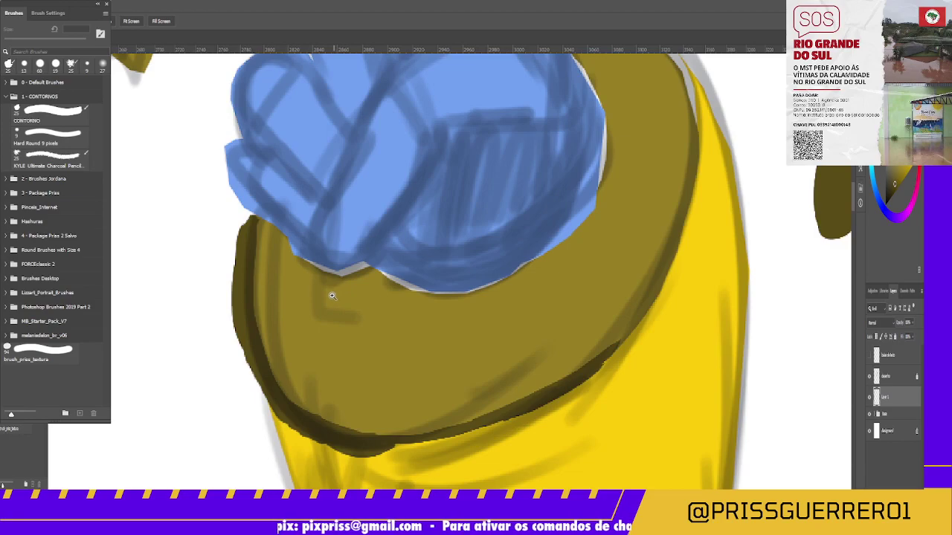
pyautogui.press('b')
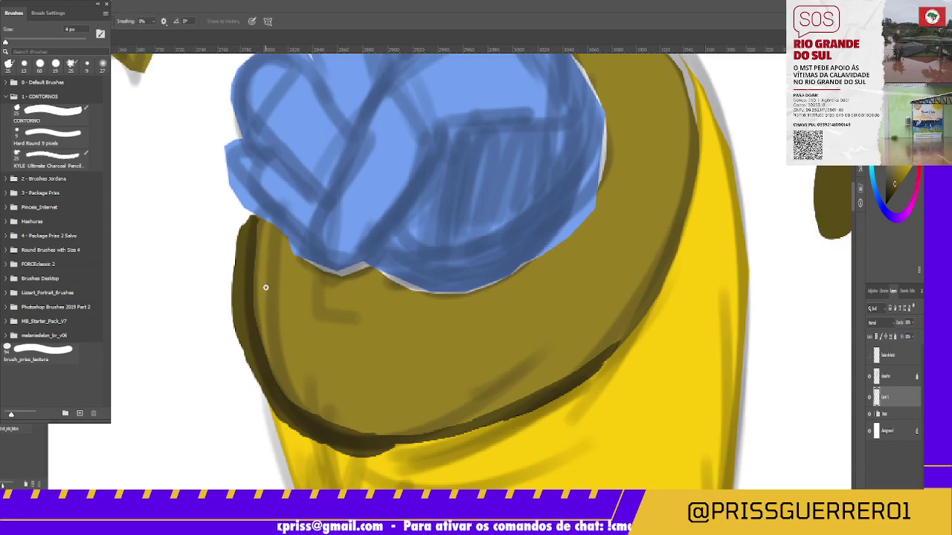
pyautogui.press(']')
pyautogui.press(']')
pyautogui.press(']')
pyautogui.press(']')
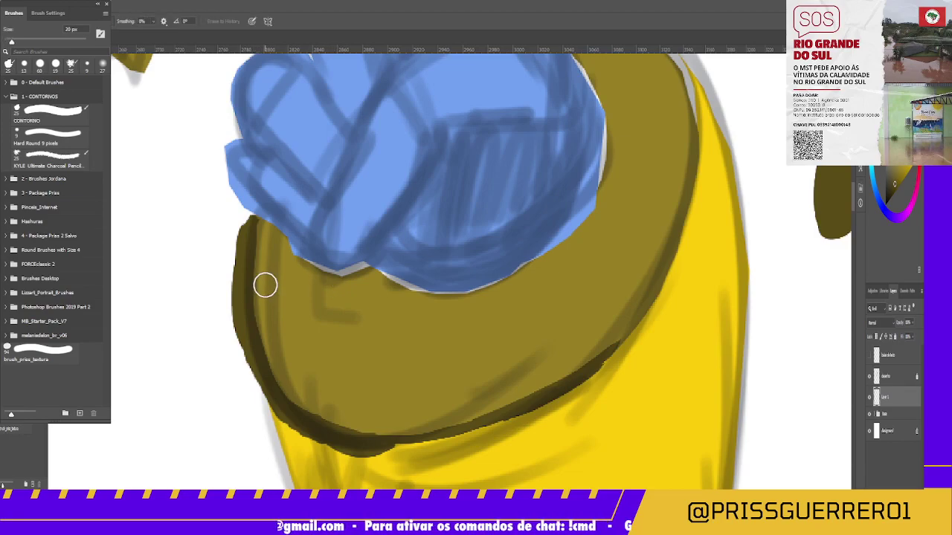
pyautogui.press(']')
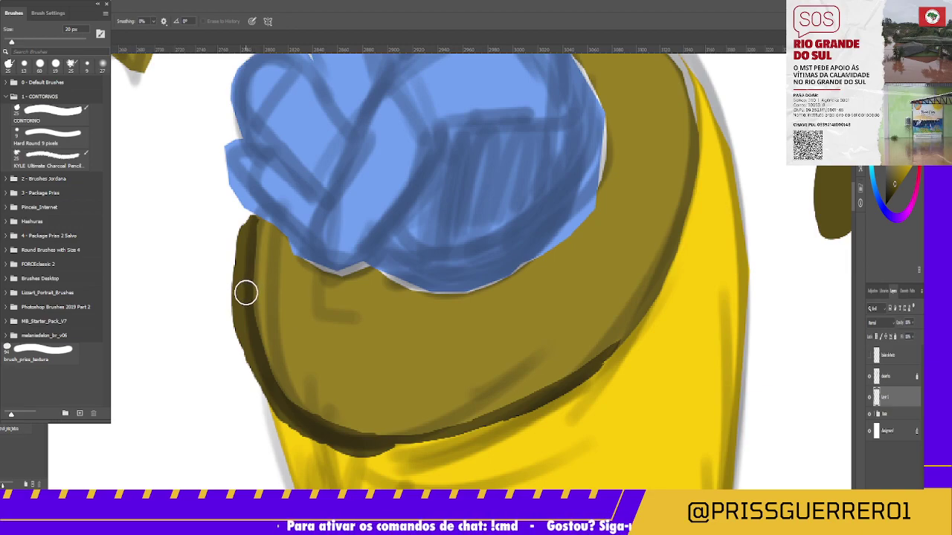
pyautogui.moveTo(238, 300)
pyautogui.mouseDown()
pyautogui.moveTo(249, 250)
pyautogui.moveTo(224, 278)
pyautogui.moveTo(260, 230)
pyautogui.moveTo(240, 347)
pyautogui.moveTo(268, 393)
pyautogui.moveTo(287, 389)
pyautogui.moveTo(344, 416)
pyautogui.moveTo(320, 442)
pyautogui.moveTo(423, 427)
pyautogui.moveTo(600, 355)
pyautogui.moveTo(589, 369)
pyautogui.mouseUp()
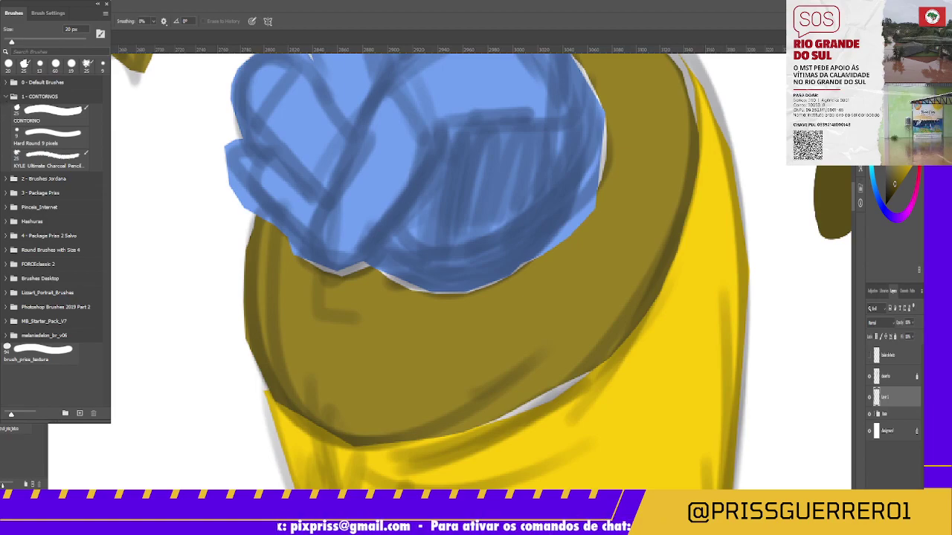
pyautogui.press('m')
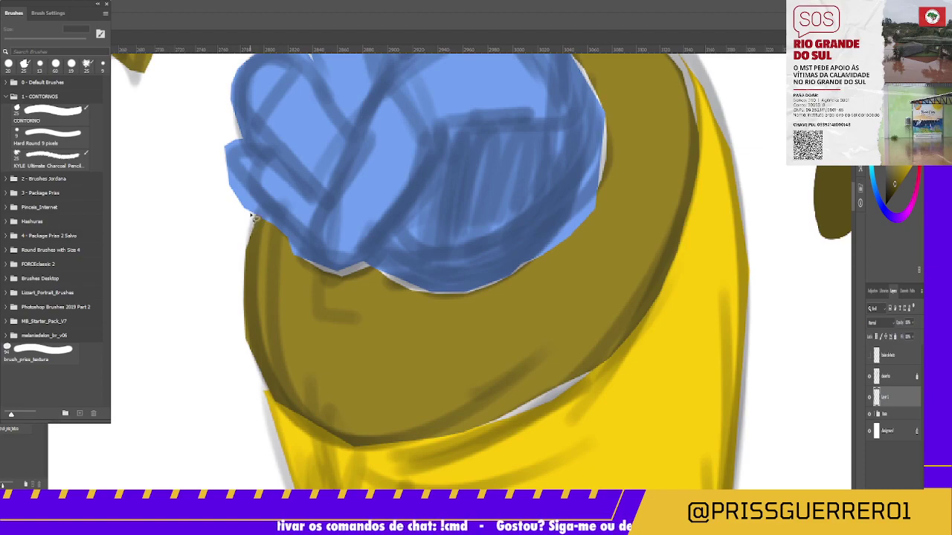
# Lasso and clear the ragged sliver along the cuff's left edge, then deselect.
pyautogui.moveTo(252, 215)
pyautogui.mouseDown()
pyautogui.moveTo(243, 334)
pyautogui.moveTo(282, 402)
pyautogui.moveTo(266, 301)
pyautogui.moveTo(271, 227)
pyautogui.moveTo(250, 216)
pyautogui.mouseUp()
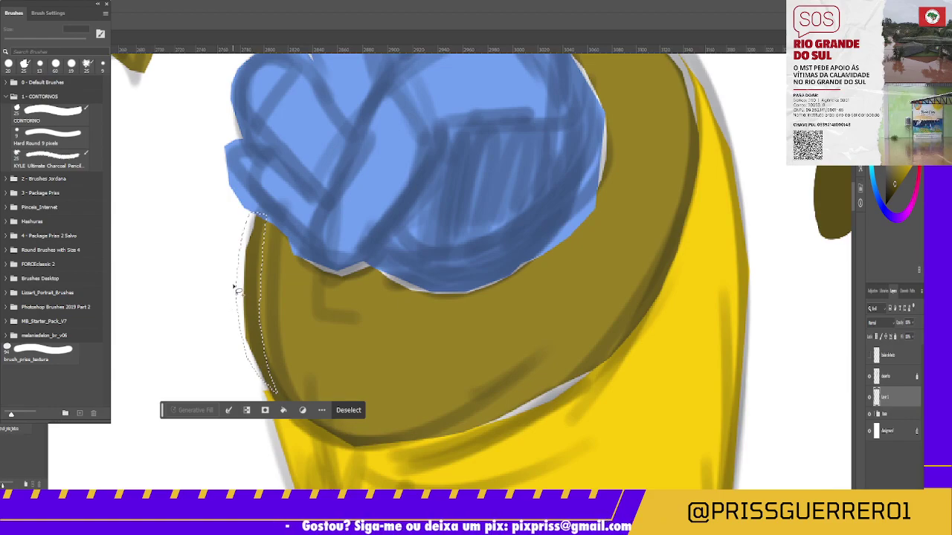
pyautogui.hotkey('ctrl', 'd')
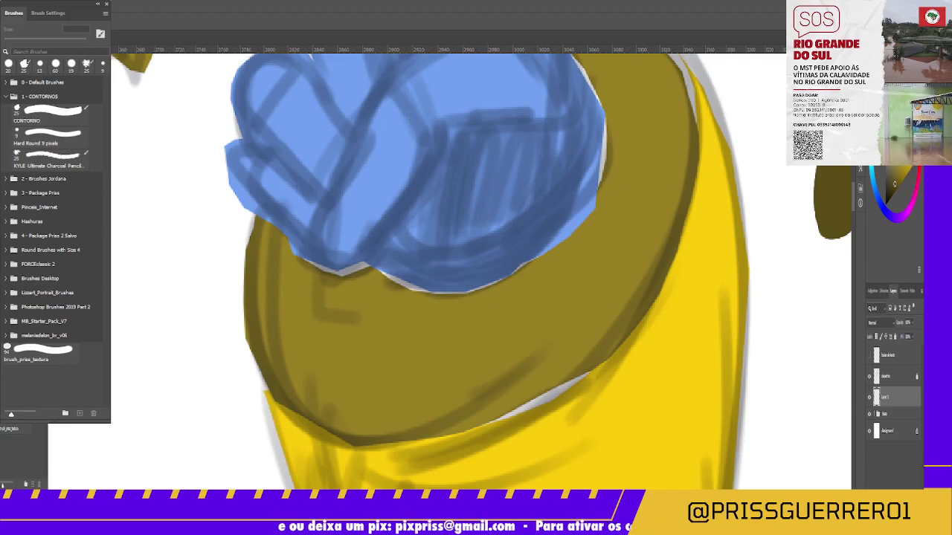
pyautogui.press('a')
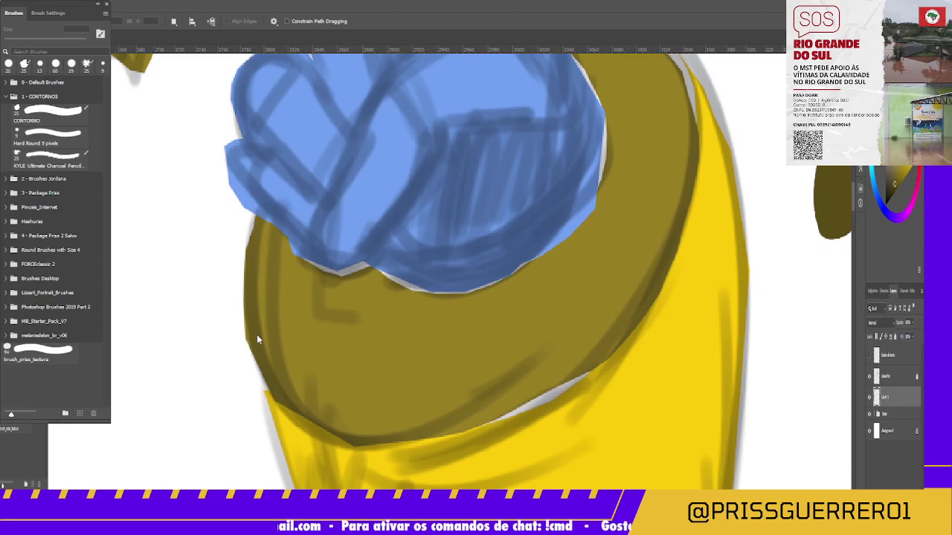
# Draw a curved pen path from the cuff's lower-left corner along its lower edge.
pyautogui.press('p')
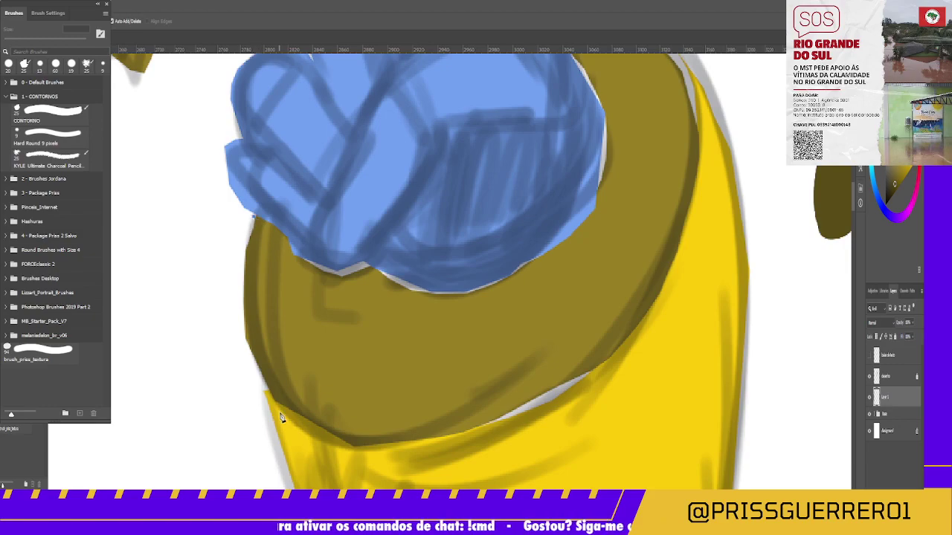
pyautogui.moveTo(275, 401)
pyautogui.mouseDown()
pyautogui.moveTo(333, 413)
pyautogui.moveTo(341, 465)
pyautogui.moveTo(333, 467)
pyautogui.mouseUp()
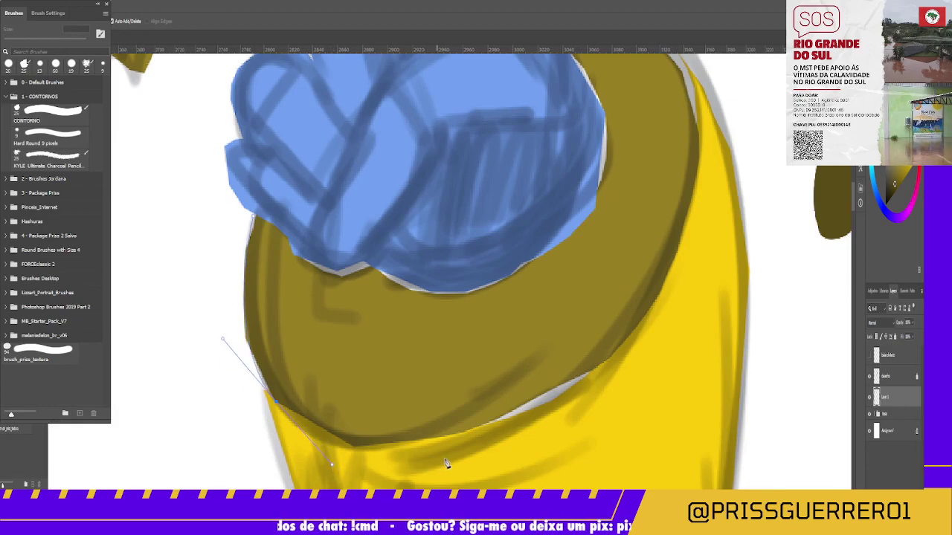
pyautogui.click(624, 344)
pyautogui.moveTo(623, 344)
pyautogui.mouseDown()
pyautogui.moveTo(645, 277)
pyautogui.moveTo(746, 219)
pyautogui.mouseUp()
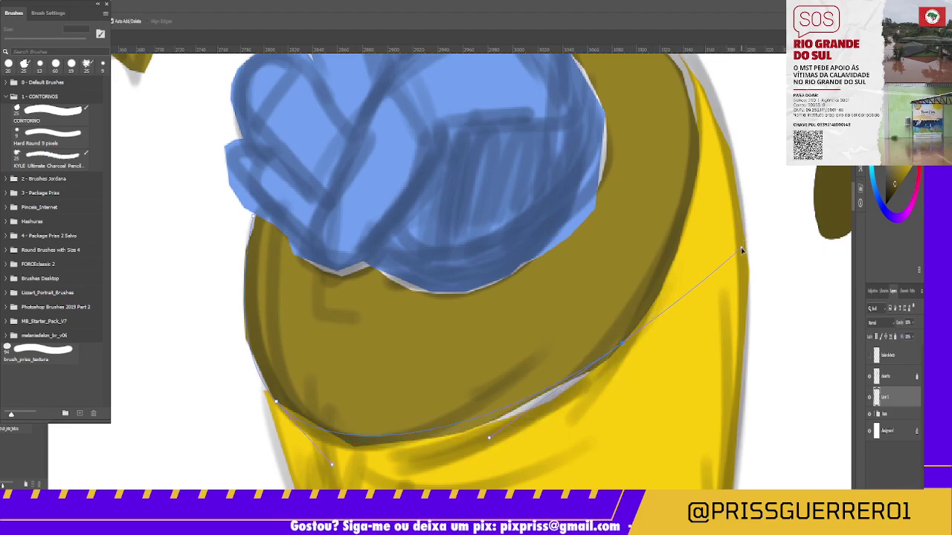
pyautogui.moveTo(746, 218); pyautogui.dragTo(738, 233)
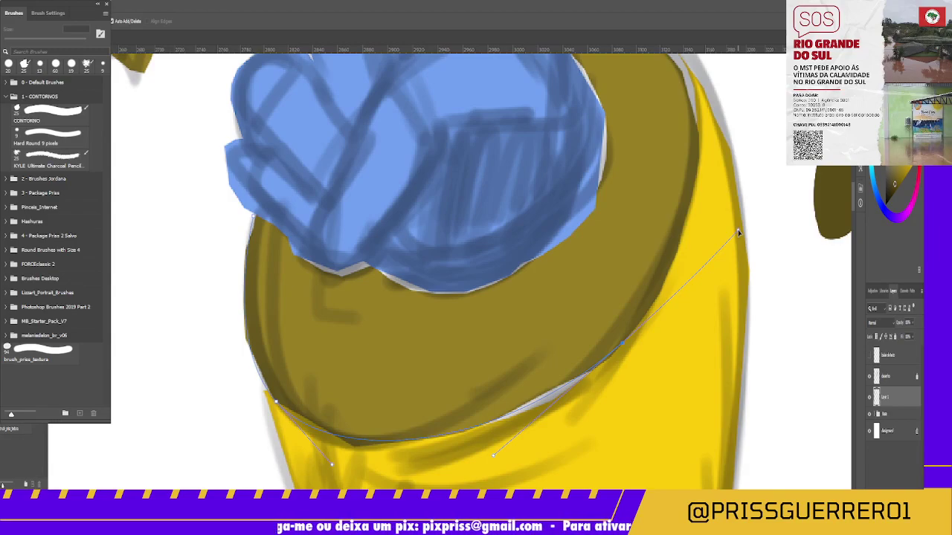
pyautogui.moveTo(738, 233)
pyautogui.mouseDown()
pyautogui.moveTo(743, 215)
pyautogui.moveTo(744, 226)
pyautogui.mouseUp()
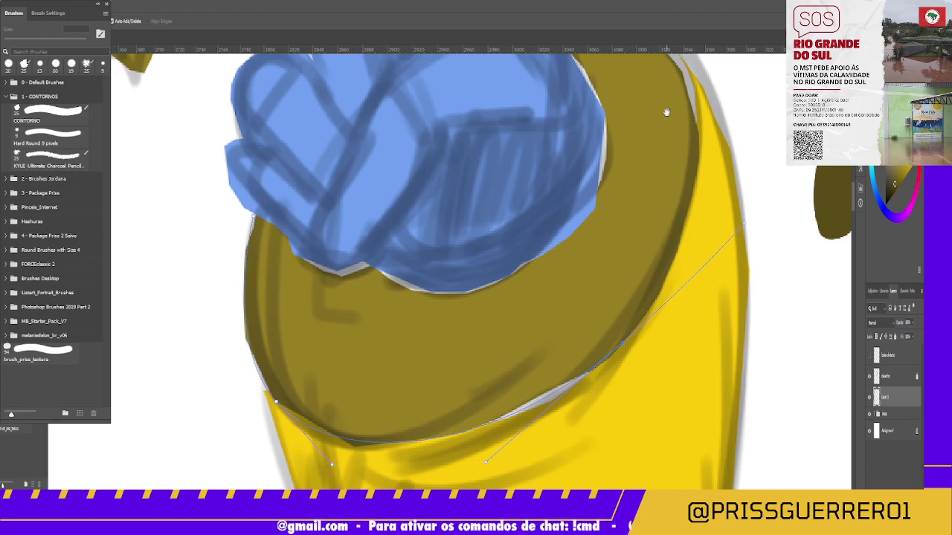
pyautogui.moveTo(665, 113); pyautogui.dragTo(592, 194)
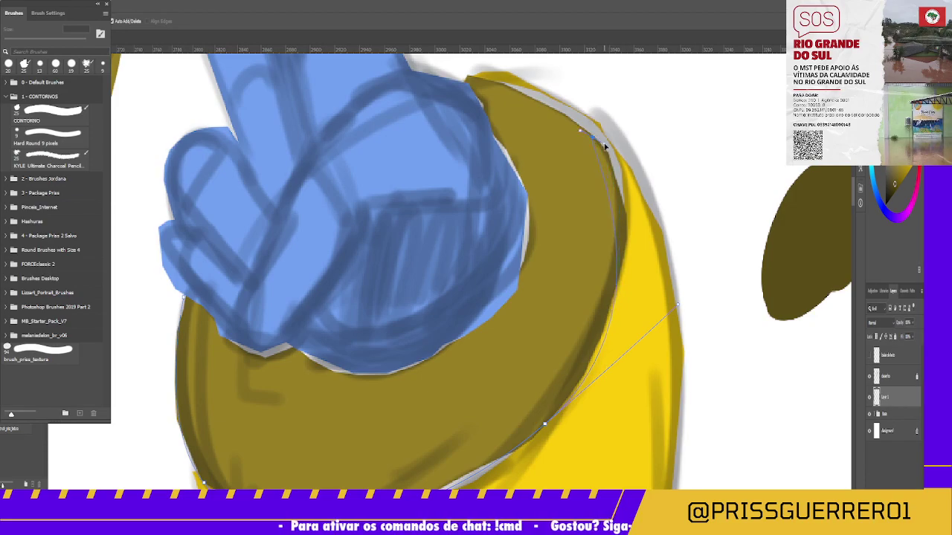
# Extend the path with curved anchors up the cuff's right edge to its top.
pyautogui.moveTo(601, 139); pyautogui.dragTo(548, 139)
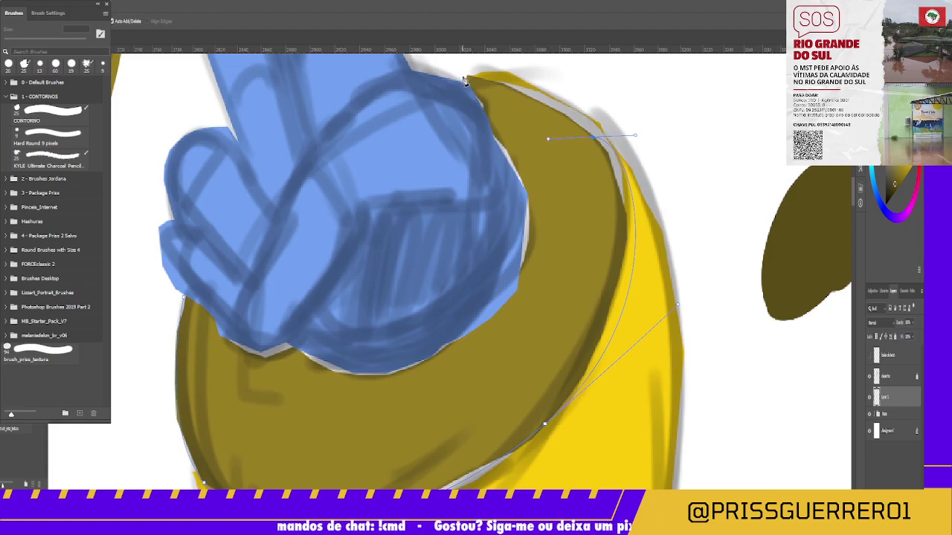
pyautogui.click(465, 77)
pyautogui.moveTo(466, 80); pyautogui.dragTo(450, 87)
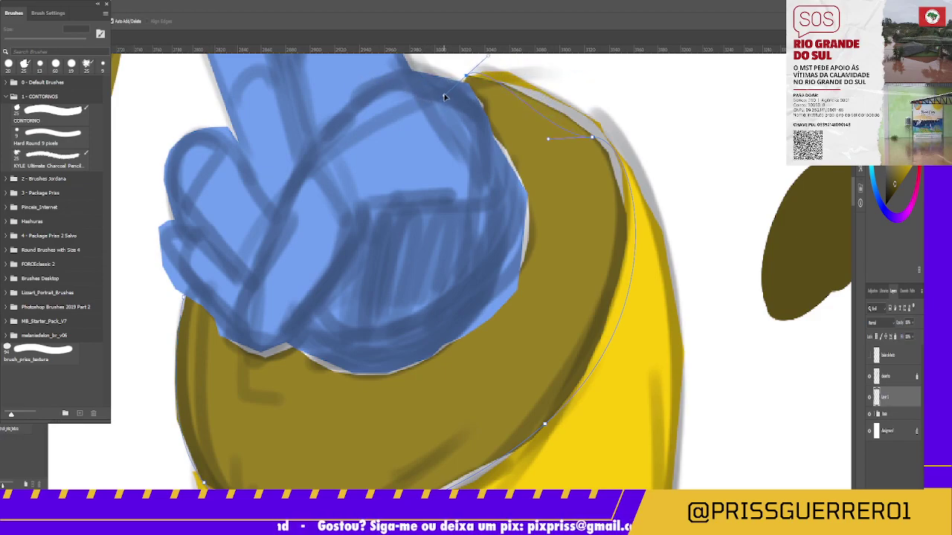
pyautogui.moveTo(450, 88); pyautogui.dragTo(445, 92)
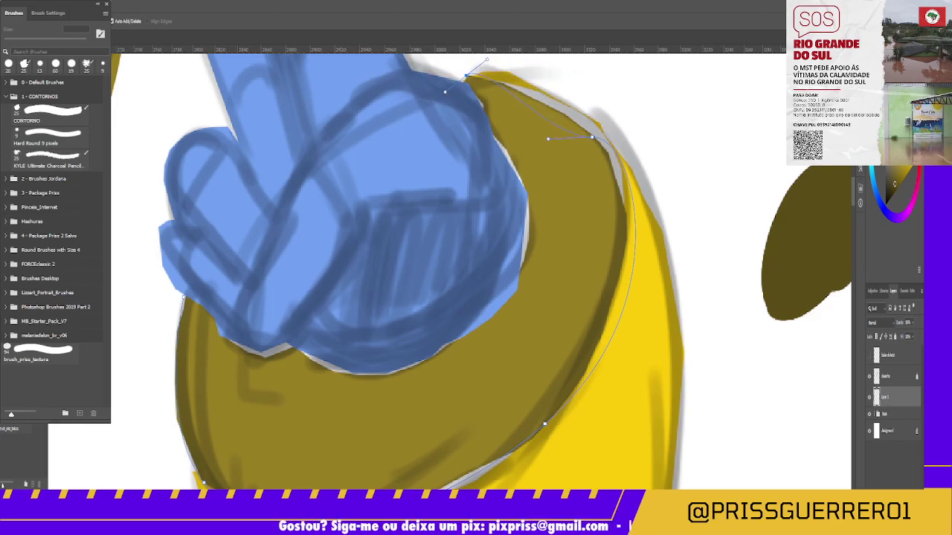
# Move the right anchor onto the edge and reshape curves along the cuff's right side.
pyautogui.press('a')
pyautogui.click(593, 139)
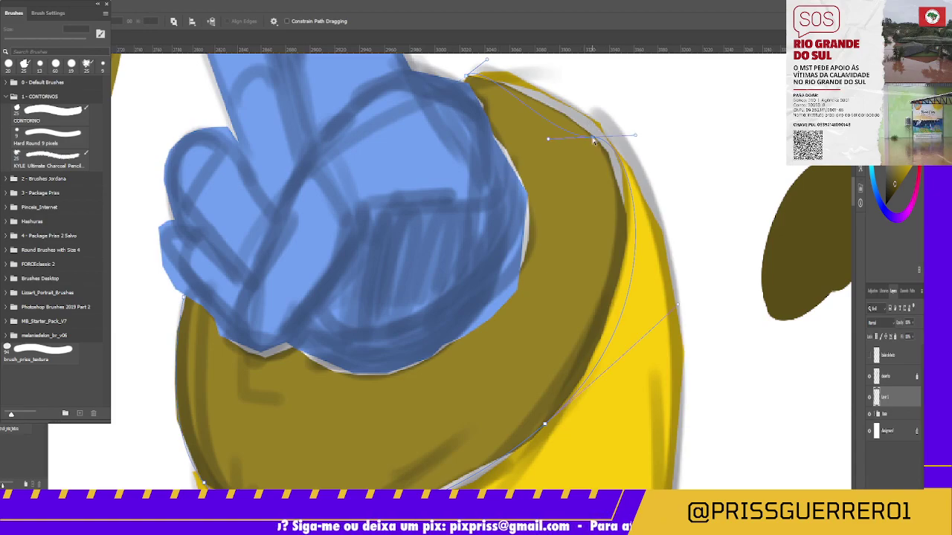
pyautogui.moveTo(593, 139); pyautogui.dragTo(565, 100)
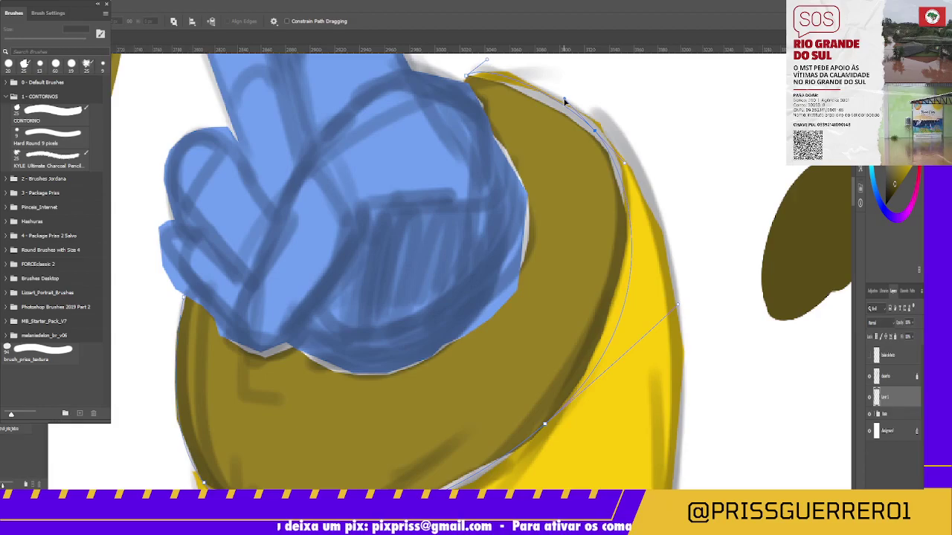
pyautogui.moveTo(598, 134); pyautogui.dragTo(600, 127)
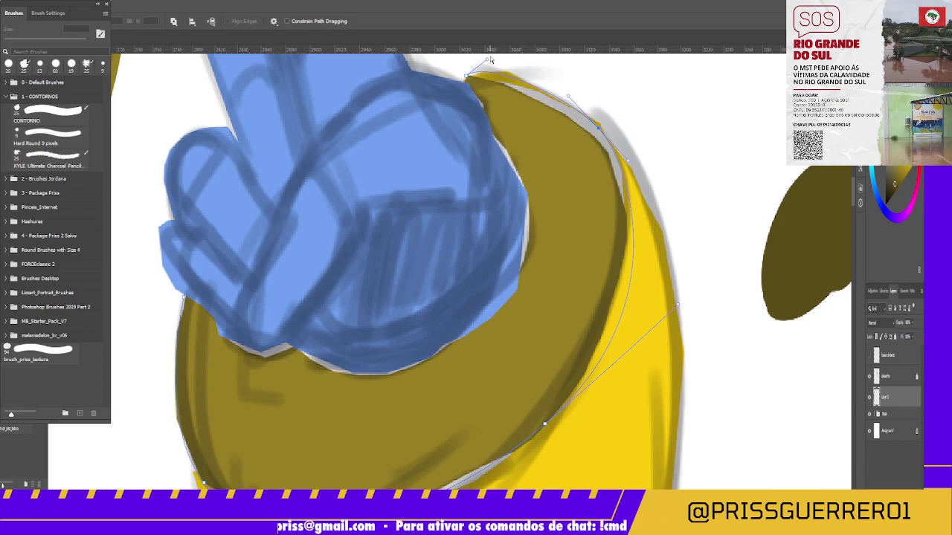
pyautogui.moveTo(490, 62); pyautogui.dragTo(519, 71)
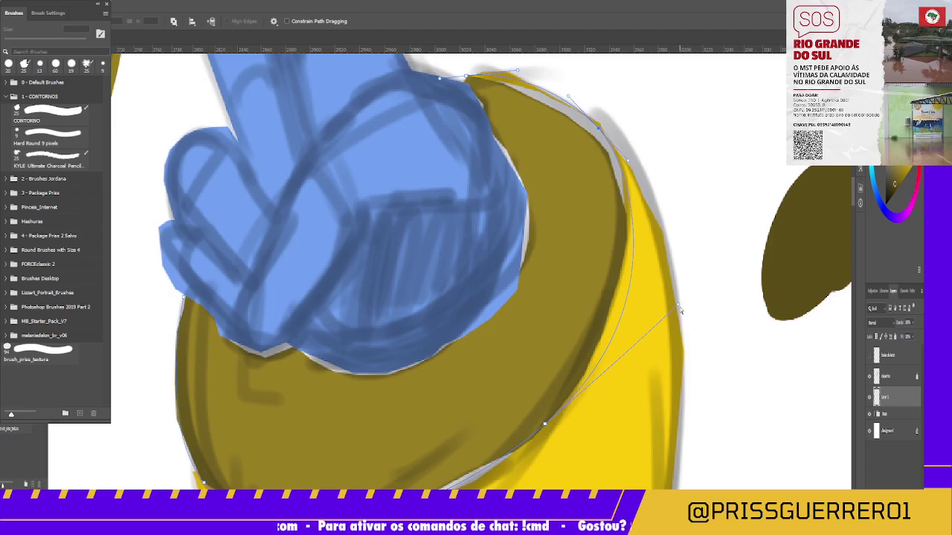
pyautogui.moveTo(679, 305); pyautogui.dragTo(642, 324)
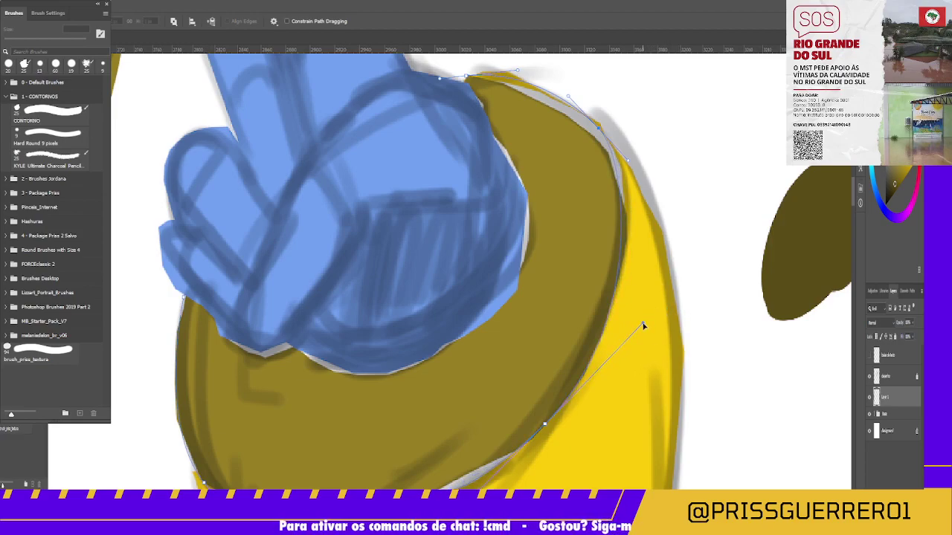
# Nudge the path's left anchor to fit the cuff's lower-left edge.
pyautogui.moveTo(471, 421); pyautogui.dragTo(452, 264)
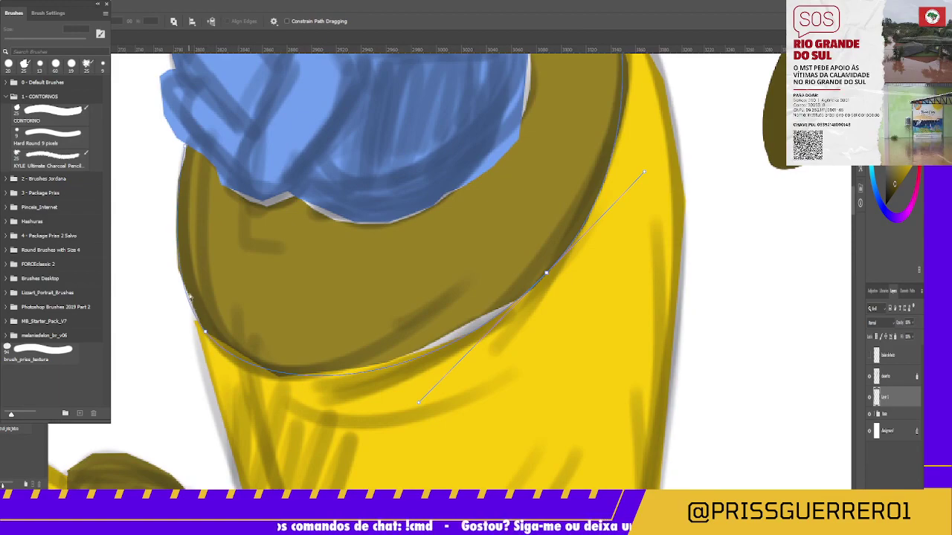
pyautogui.click(206, 336)
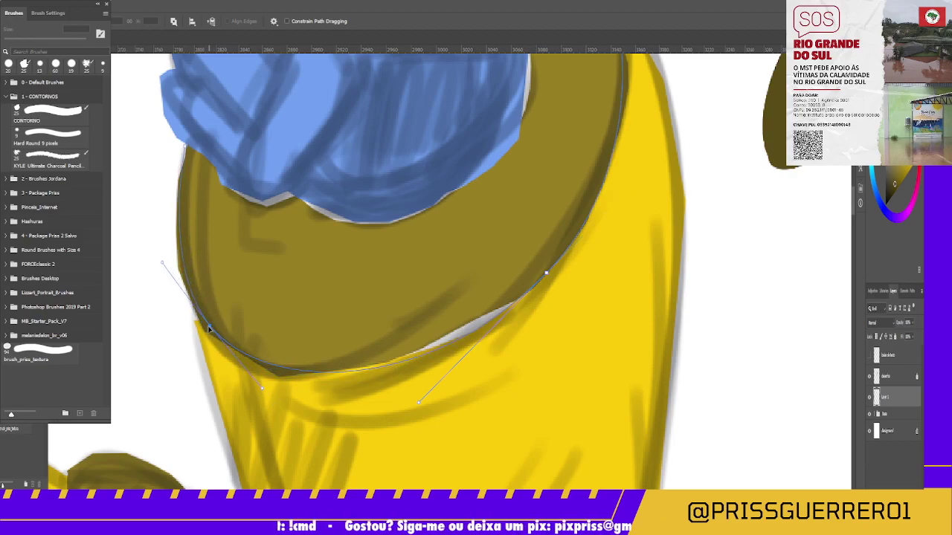
pyautogui.moveTo(204, 331); pyautogui.dragTo(202, 333)
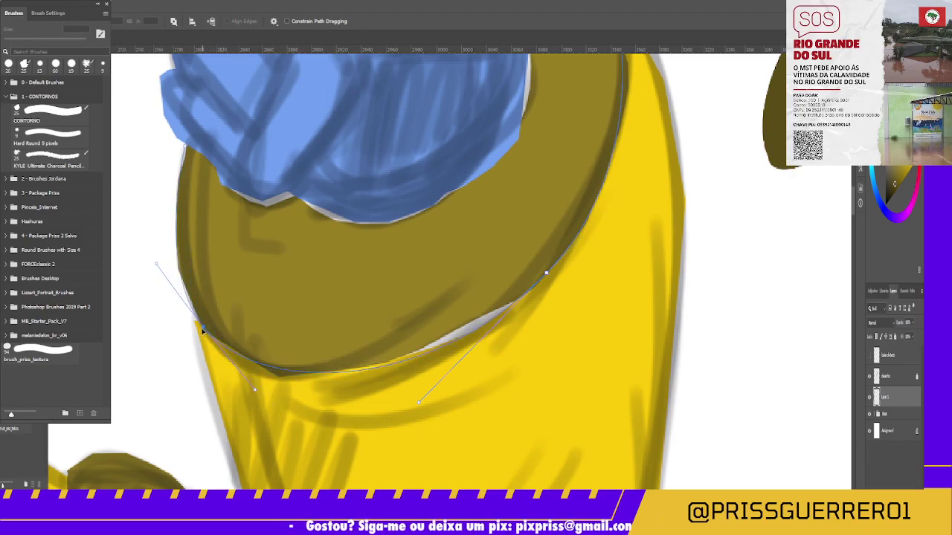
pyautogui.click(186, 149)
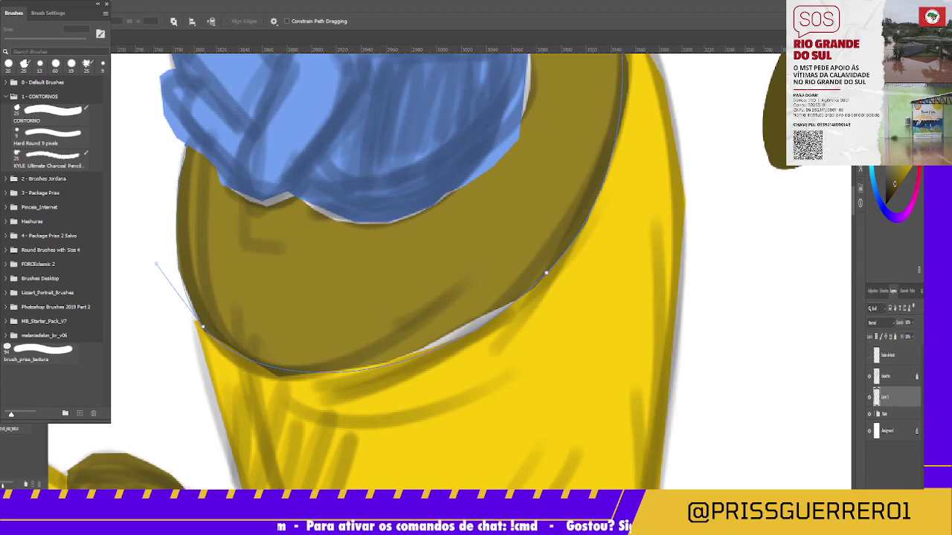
pyautogui.press('p')
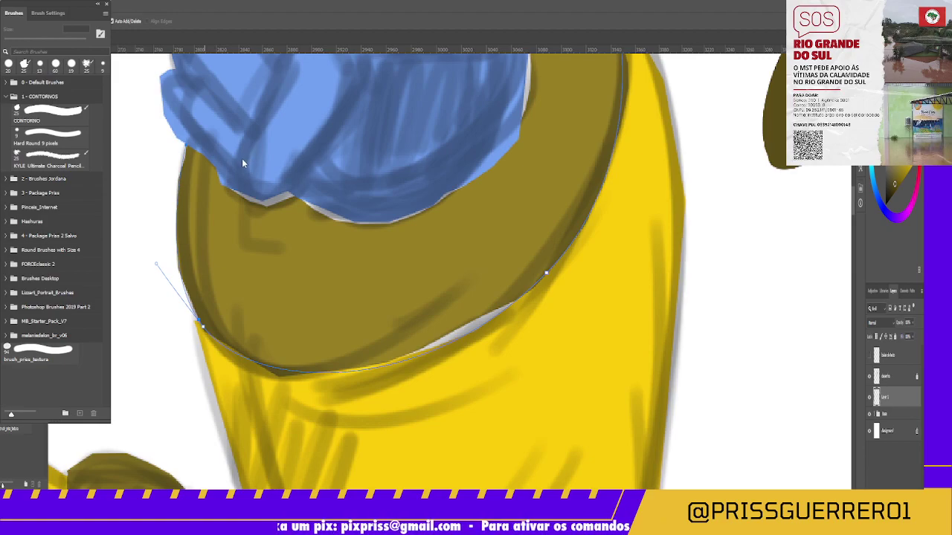
# Stroke the pen path along the olive cuff's curved rim with a sampled dark colour.
pyautogui.press('i')
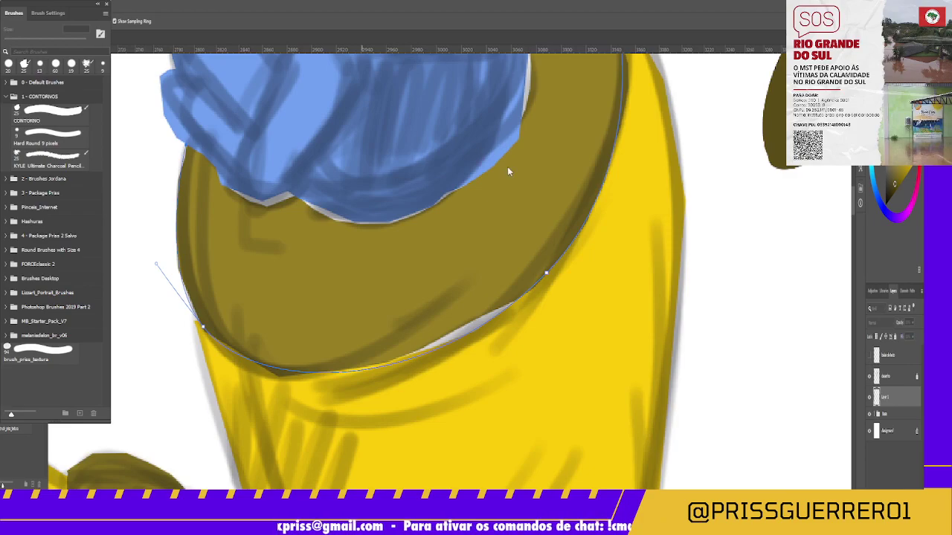
pyautogui.press('p')
pyautogui.press('Return')
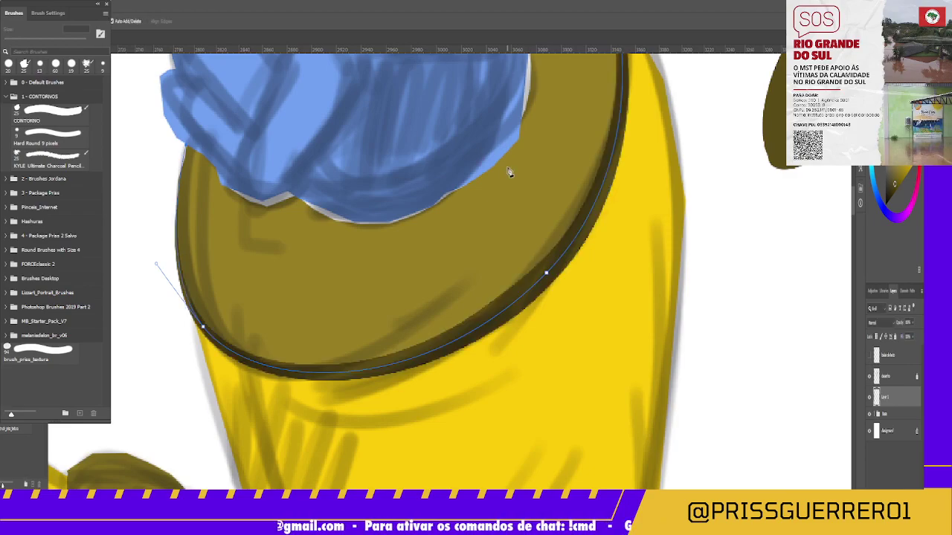
pyautogui.scroll(-1, 512, 260)
pyautogui.scroll(-1, 513, 259)
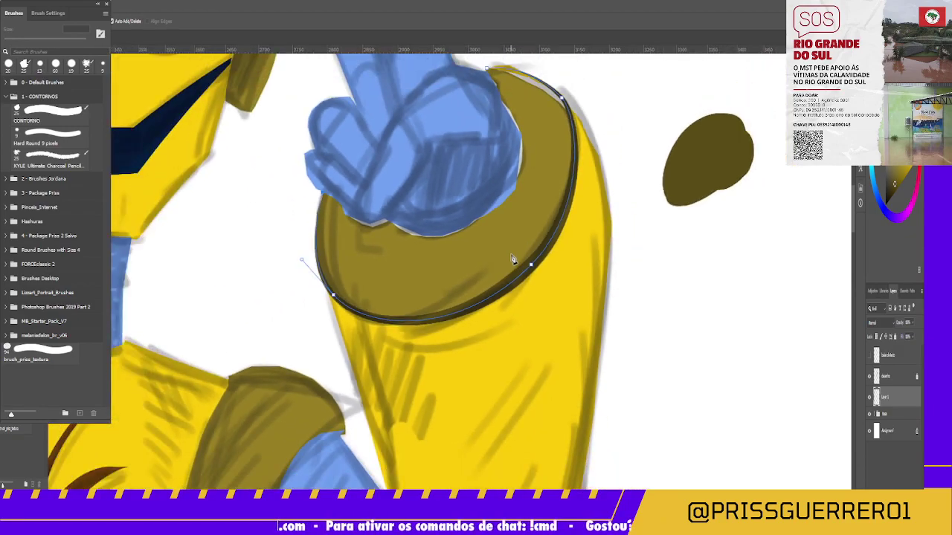
pyautogui.scroll(-1, 513, 259)
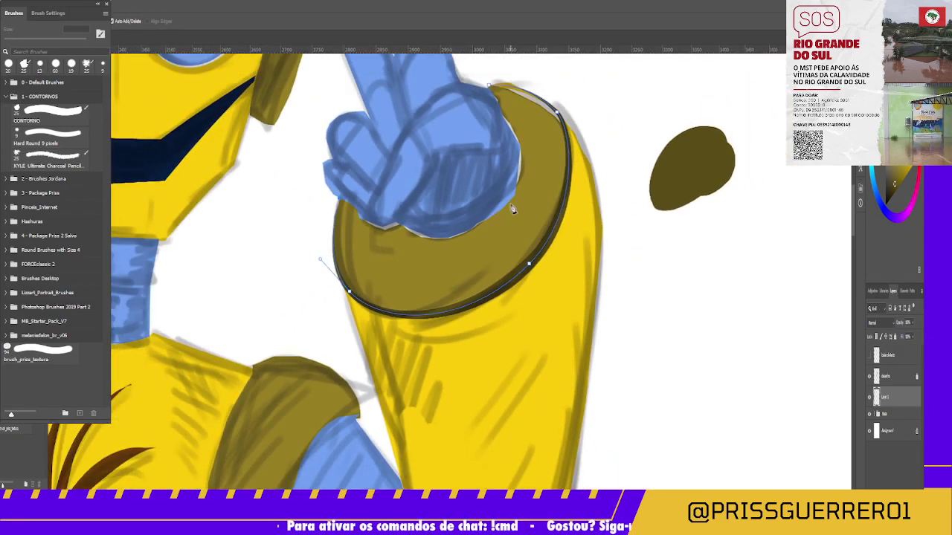
pyautogui.scroll(1, 496, 144)
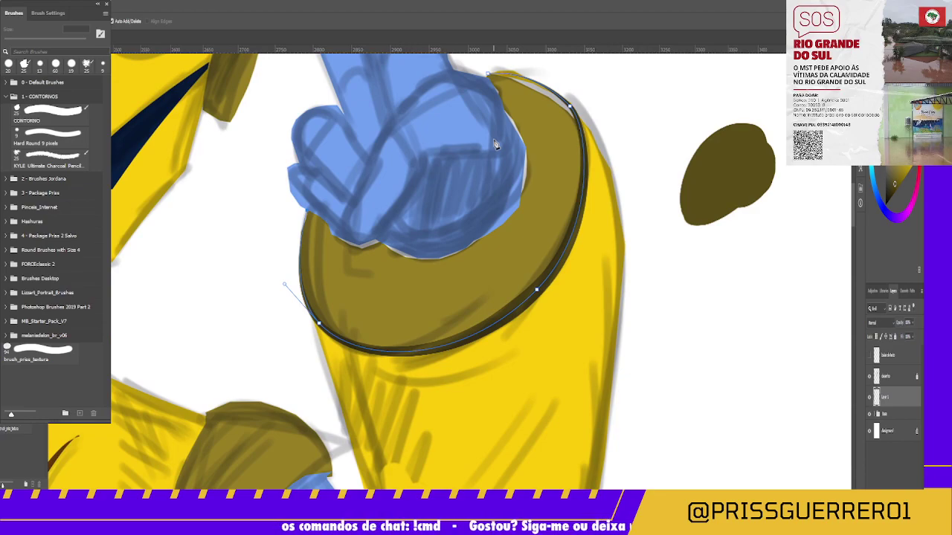
pyautogui.scroll(1, 496, 144)
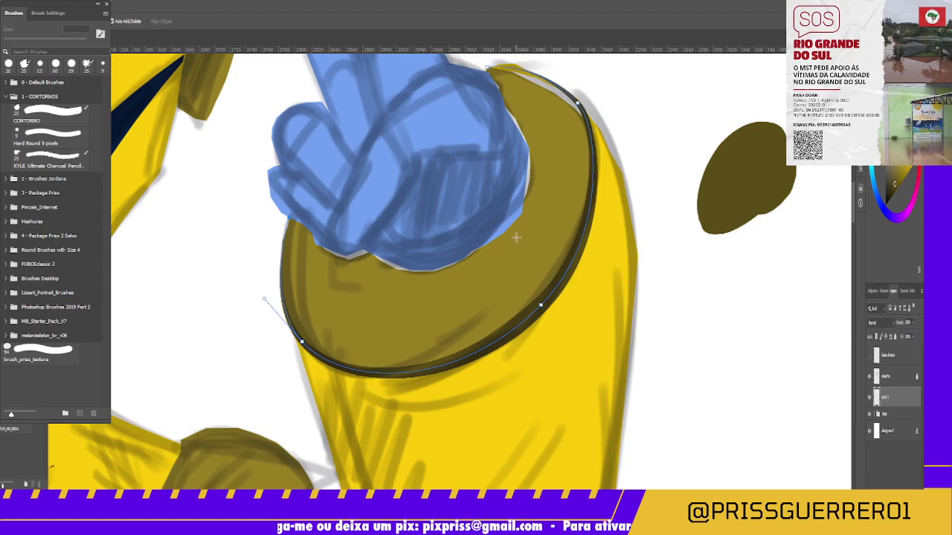
# Zoom in on the cuff and nudge the dark rim stroke slightly right and up.
pyautogui.press('z')
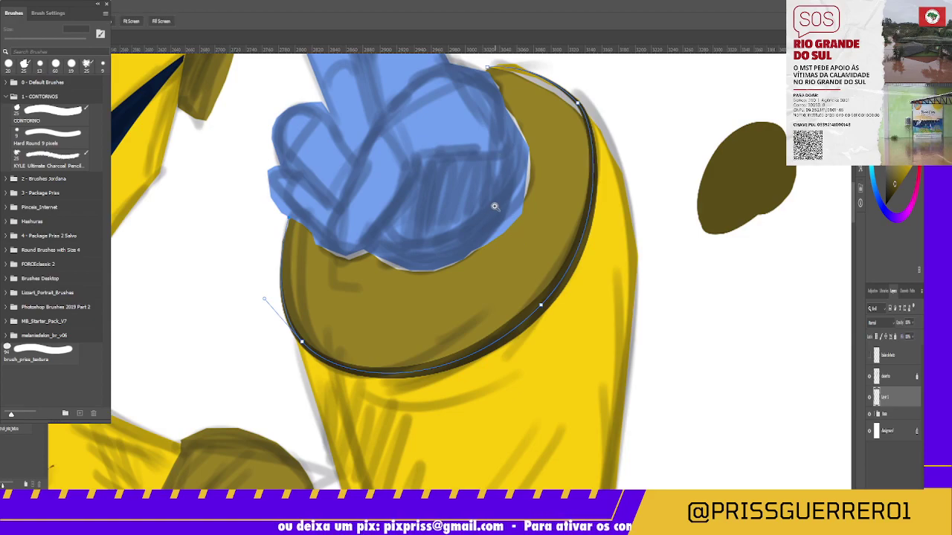
pyautogui.moveTo(495, 206); pyautogui.dragTo(524, 282)
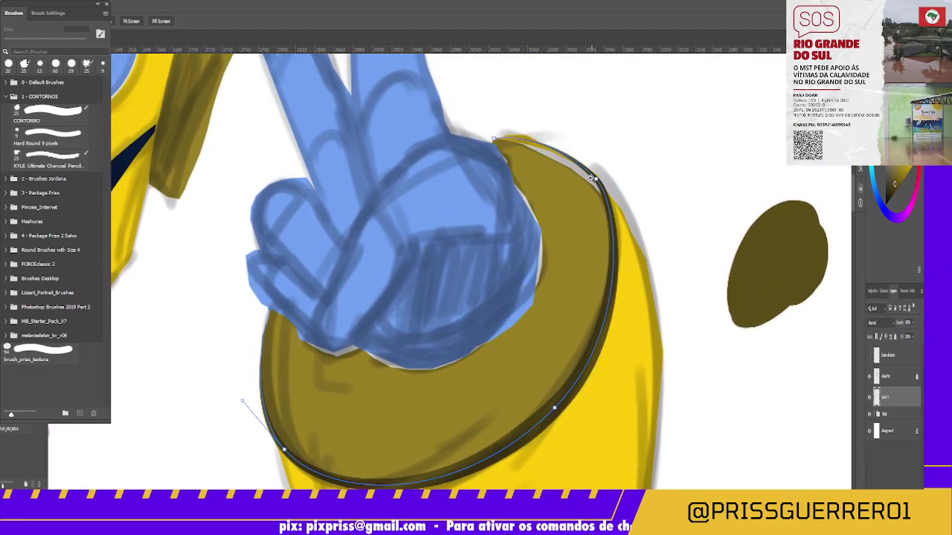
pyautogui.press('v')
pyautogui.moveTo(612, 189); pyautogui.dragTo(661, 177)
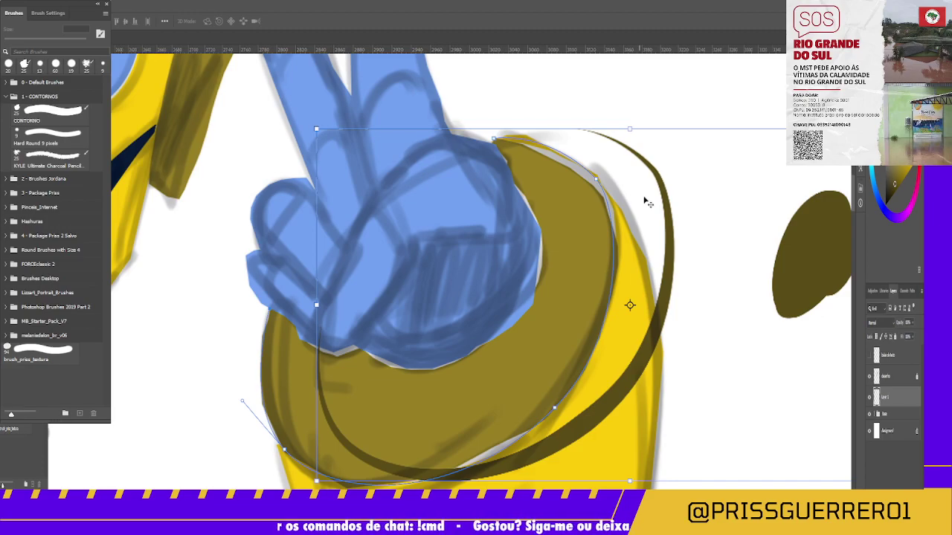
pyautogui.moveTo(686, 228); pyautogui.dragTo(833, 226)
pyautogui.hotkey('ctrl', 'z')
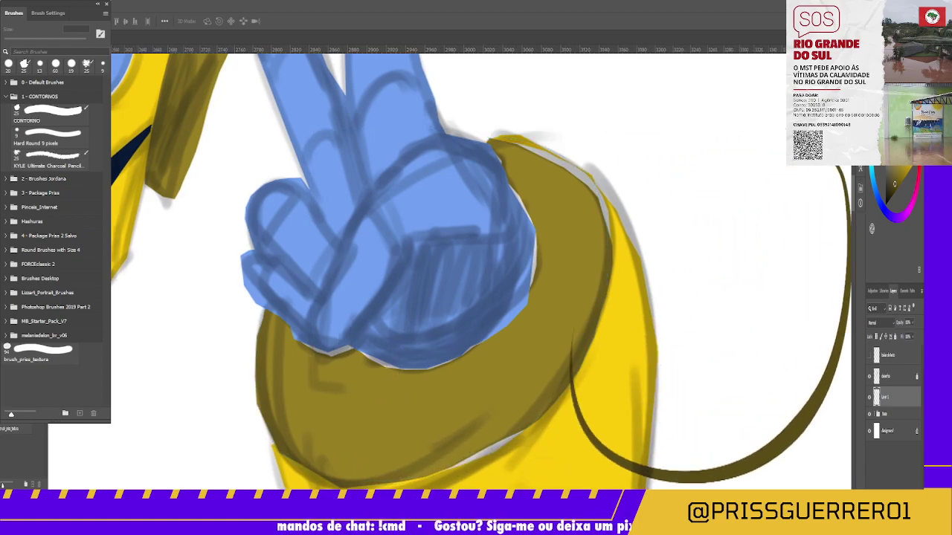
# Free-transform the dark rim stroke, rotating it and moving it to the canvas's right edge.
pyautogui.hotkey('ctrl', 't')
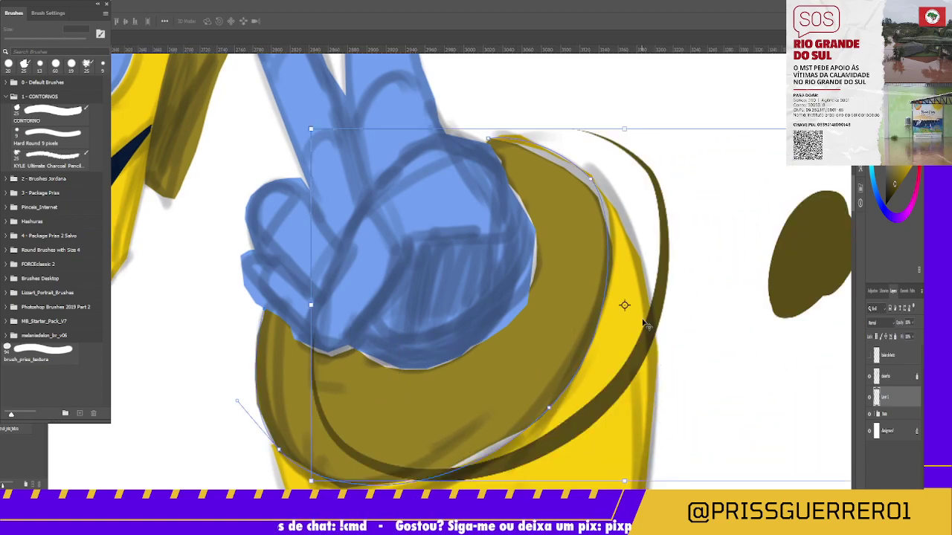
pyautogui.moveTo(640, 359); pyautogui.dragTo(746, 344)
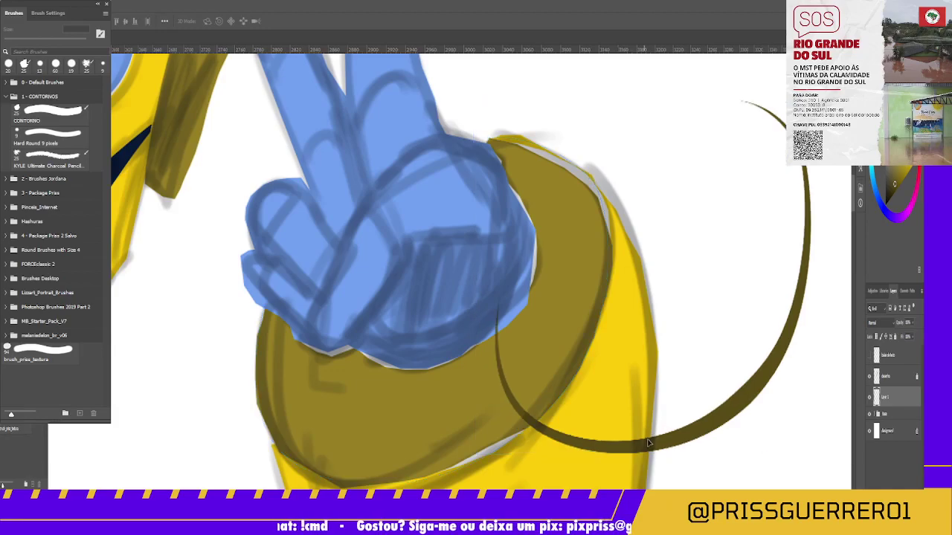
pyautogui.moveTo(630, 433); pyautogui.dragTo(833, 394)
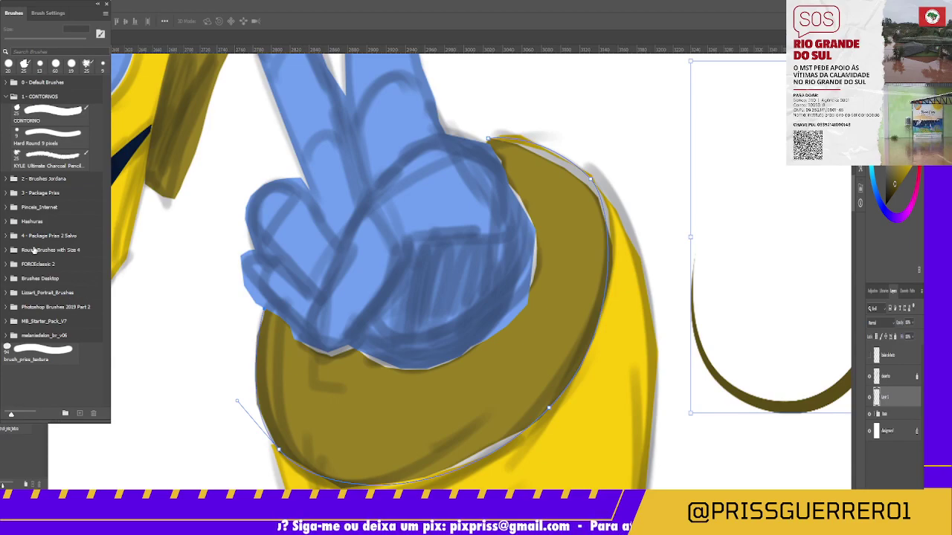
pyautogui.press('b')
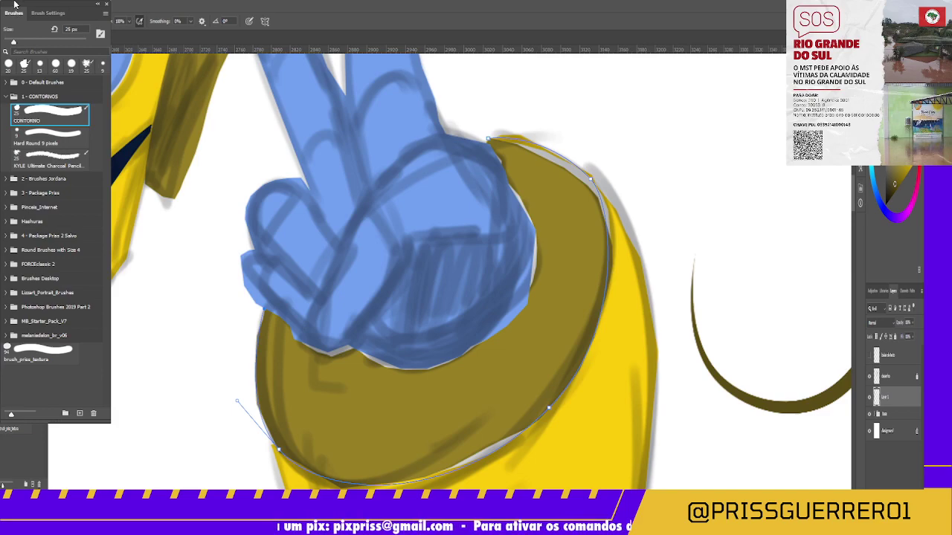
# Set the brush size to 64 px and undo an olive test stroke.
pyautogui.press(']')
pyautogui.press(']')
pyautogui.press(']')
pyautogui.press('[')
pyautogui.press('[')
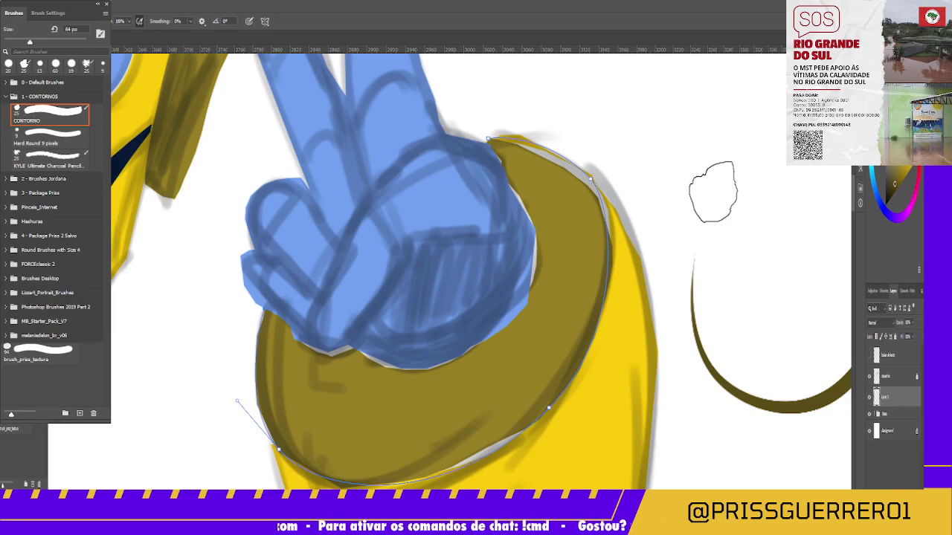
pyautogui.moveTo(708, 192); pyautogui.dragTo(772, 165)
pyautogui.hotkey('ctrl', 'z')
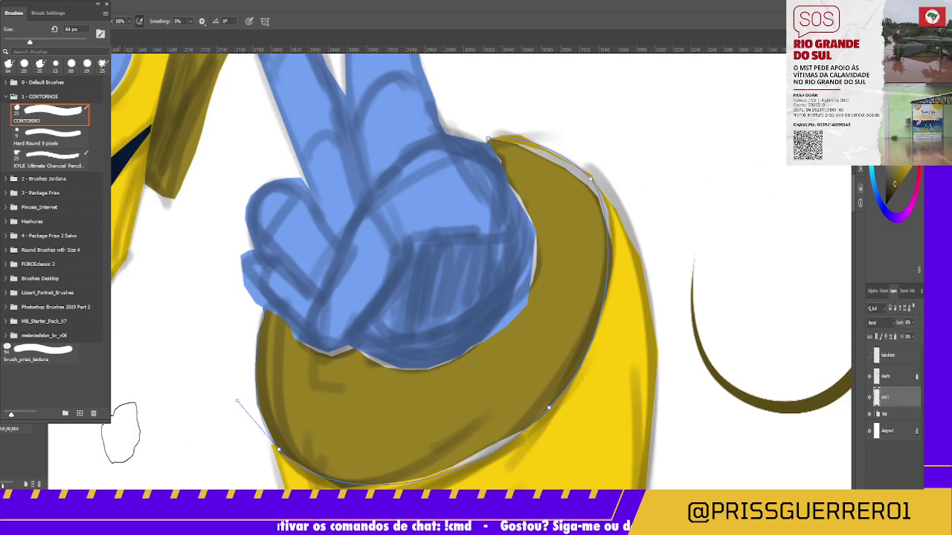
# Stroke the cuff path with a sampled dark colour to shade its outer curved edge.
pyautogui.press('p')
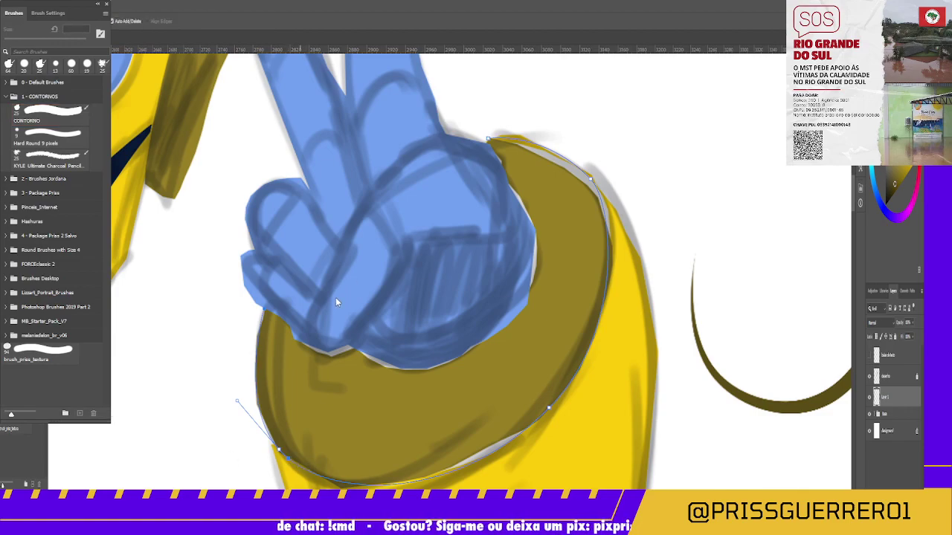
pyautogui.press('i')
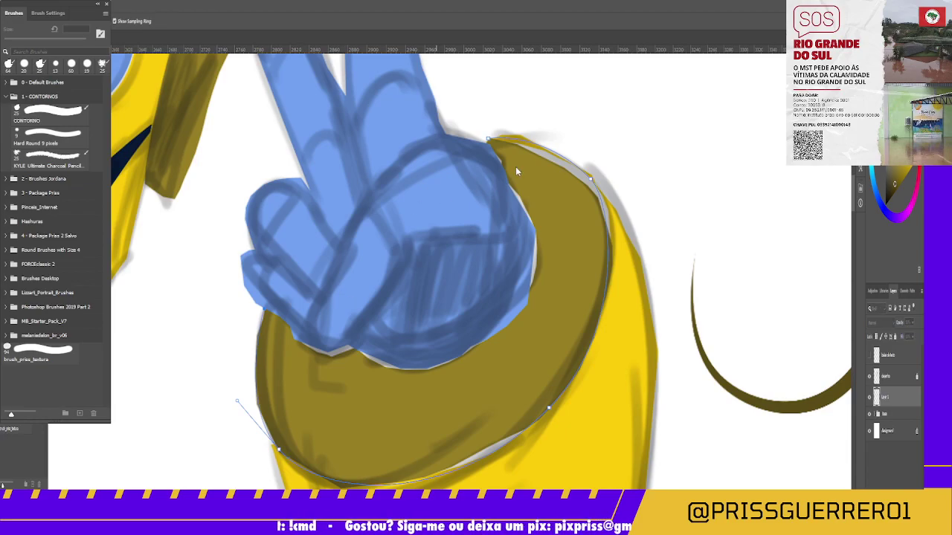
pyautogui.press('p')
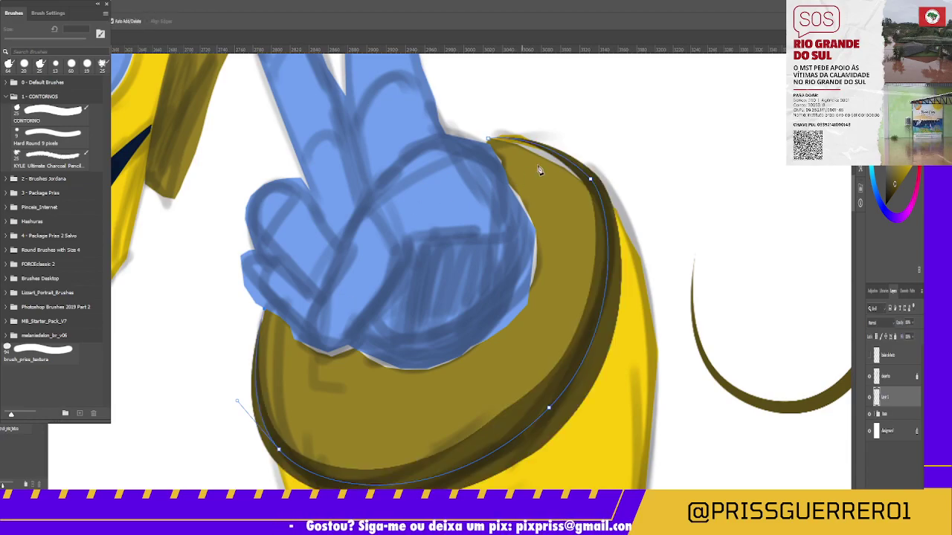
pyautogui.scroll(-1, 603, 362)
pyautogui.scroll(-1, 602, 362)
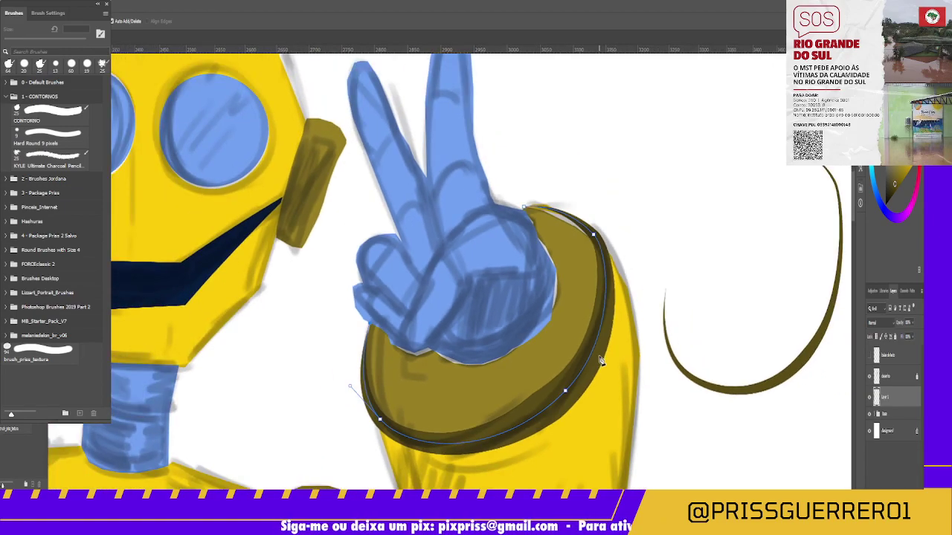
pyautogui.scroll(1, 602, 362)
pyautogui.scroll(-1, 601, 361)
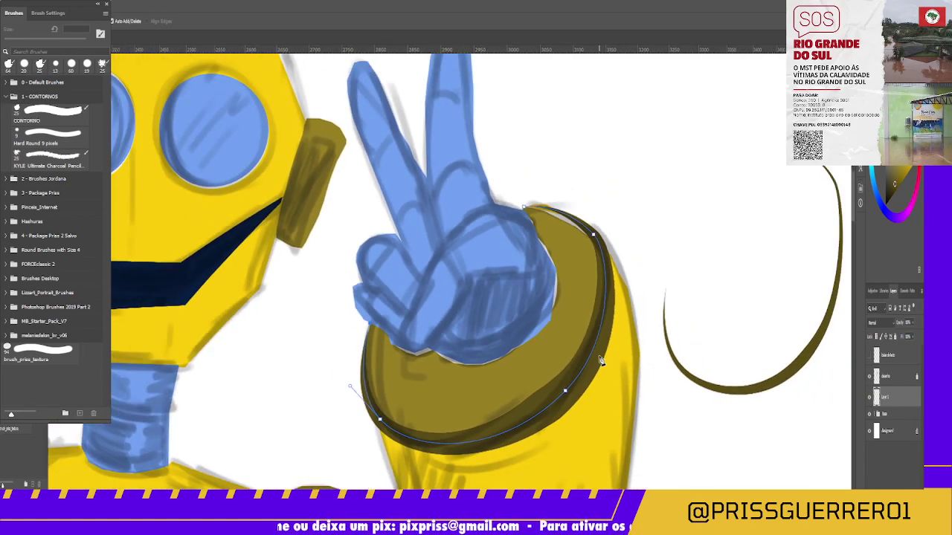
pyautogui.scroll(1, 601, 361)
pyautogui.scroll(1, 601, 361)
pyautogui.scroll(1, 601, 361)
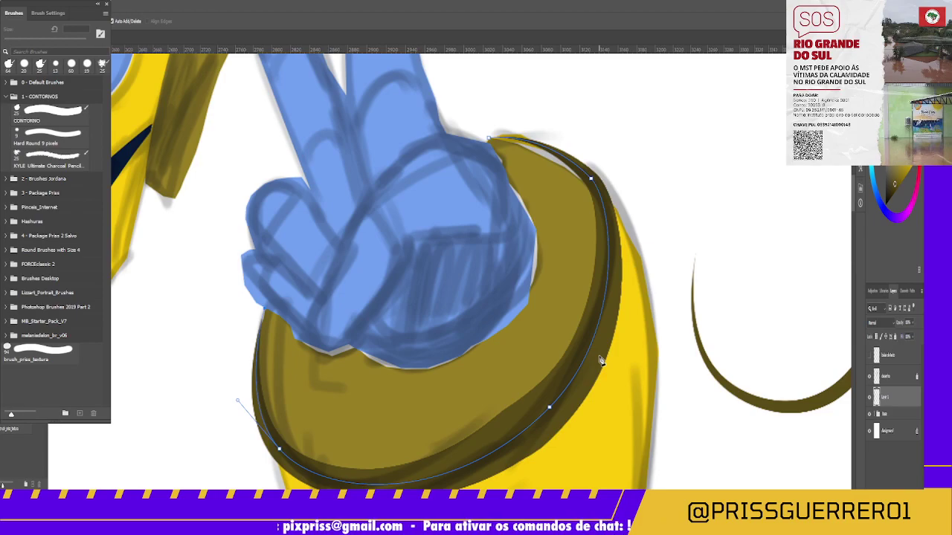
pyautogui.scroll(-1, 600, 362)
pyautogui.scroll(1, 600, 358)
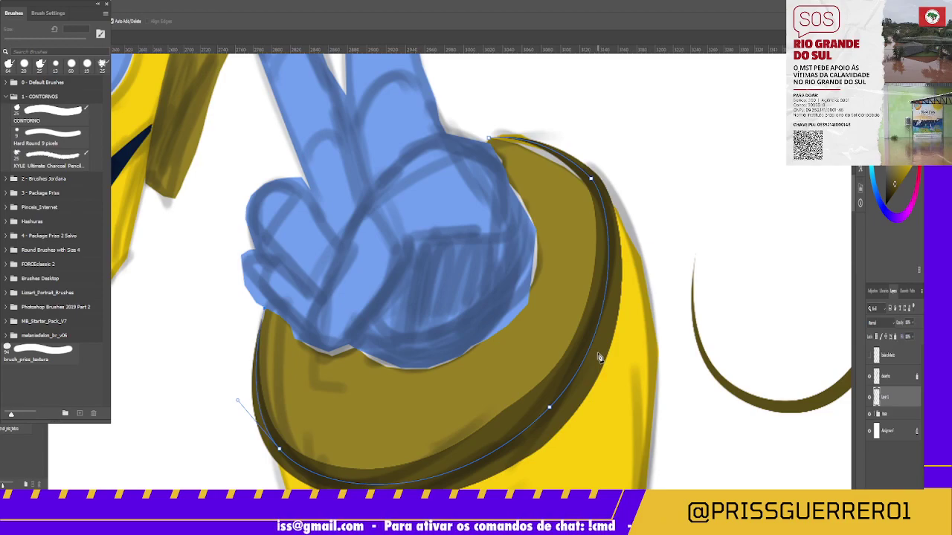
# Free-transform the shading strokes and olive blob, shifting them about 120 px right.
pyautogui.hotkey('ctrl', 't')
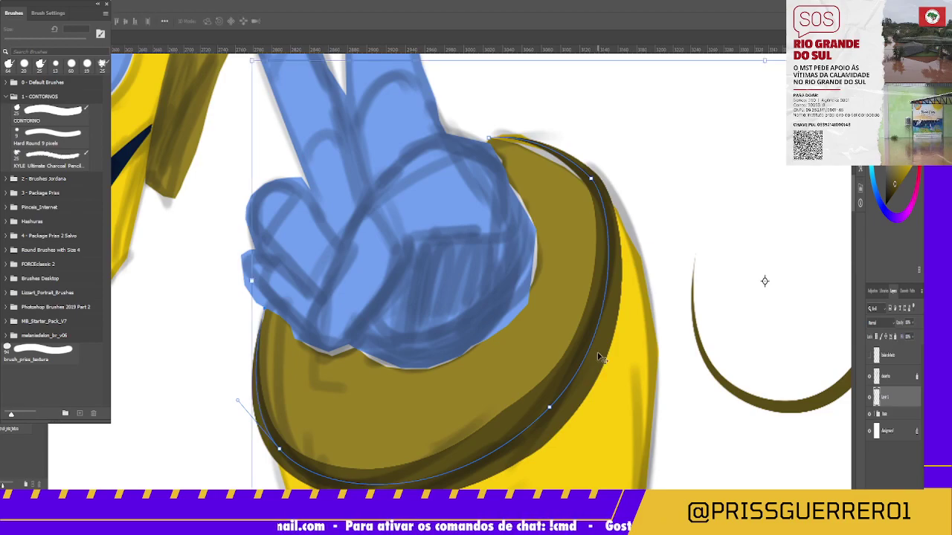
pyautogui.scroll(-1, 601, 361)
pyautogui.scroll(-2, 604, 362)
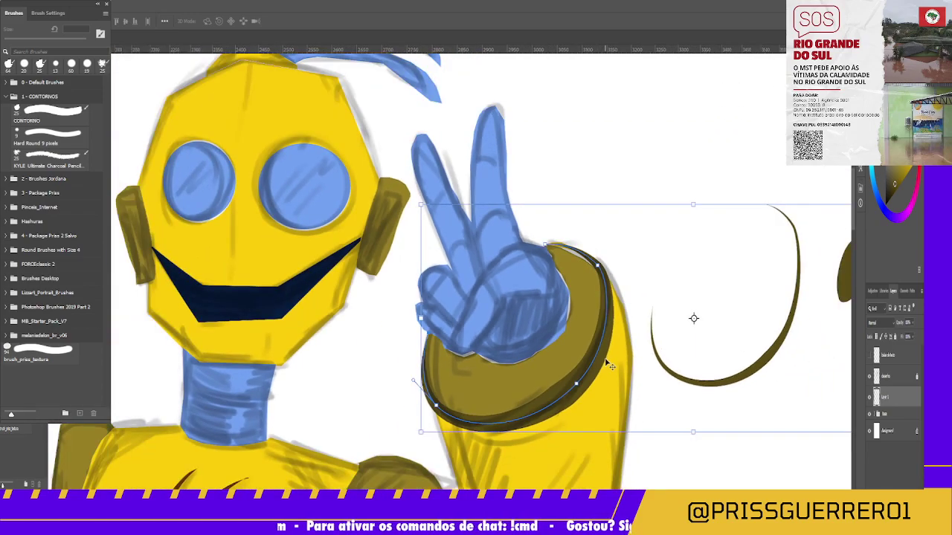
pyautogui.scroll(-1, 735, 365)
pyautogui.moveTo(729, 365); pyautogui.dragTo(510, 348)
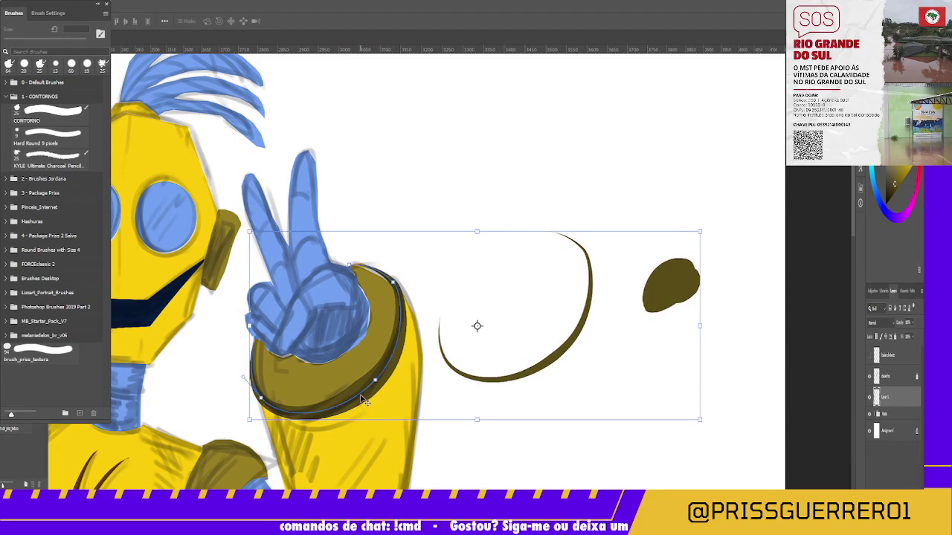
pyautogui.moveTo(365, 400); pyautogui.dragTo(454, 398)
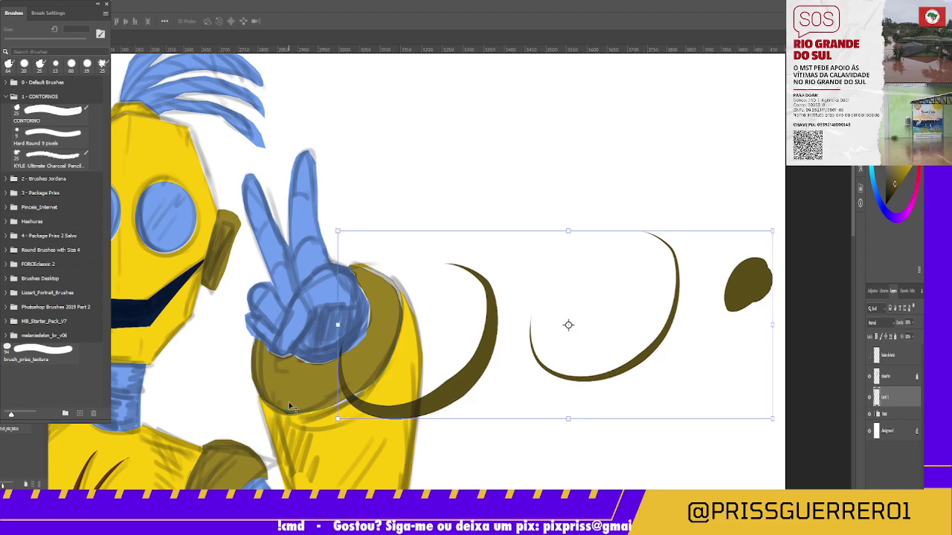
pyautogui.press('Return')
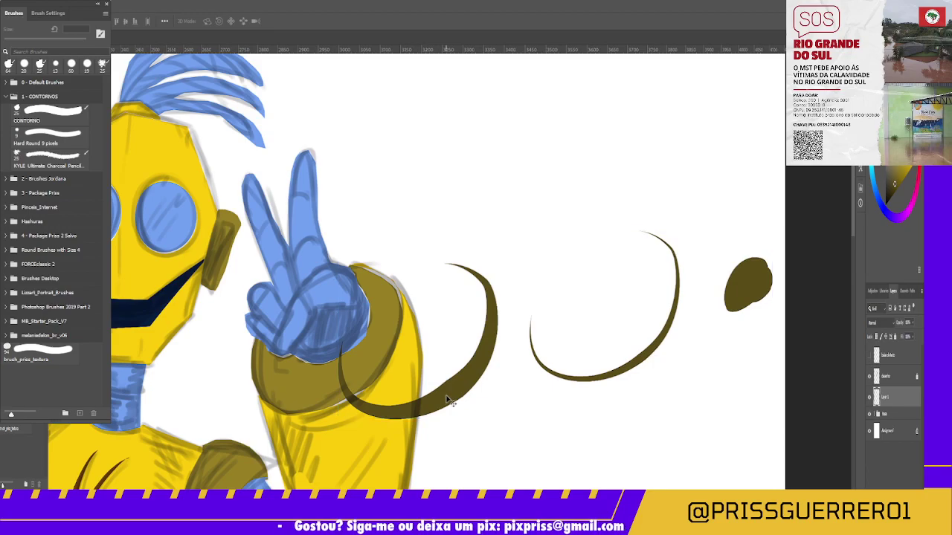
# Move the shading strokes back onto the cuff and fine-tune them along its lower edge.
pyautogui.moveTo(444, 400); pyautogui.dragTo(357, 399)
pyautogui.scroll(1, 357, 398)
pyautogui.scroll(1, 350, 401)
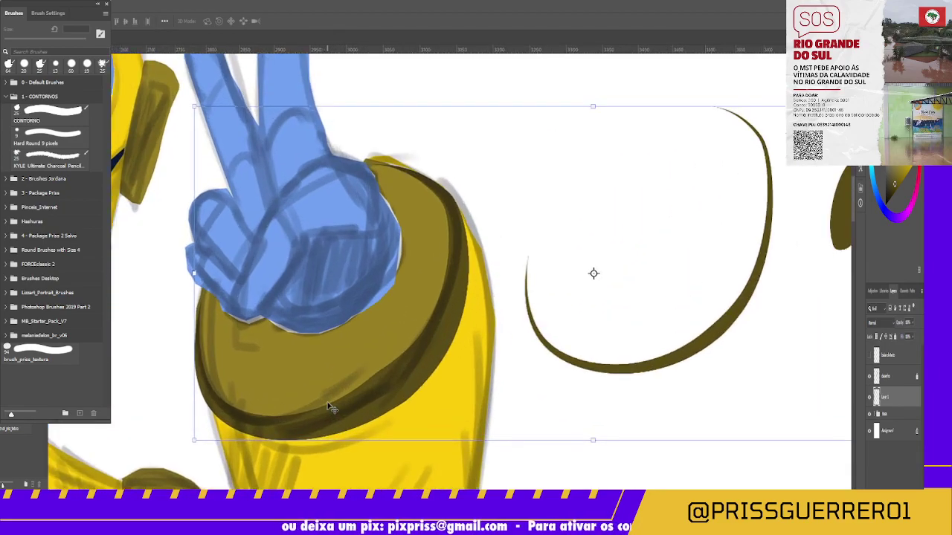
pyautogui.scroll(1, 331, 406)
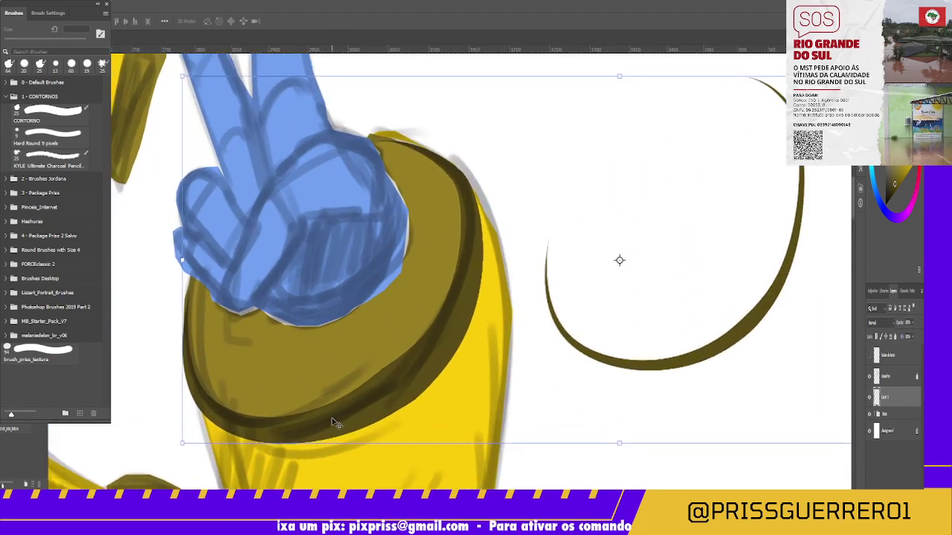
pyautogui.moveTo(334, 419); pyautogui.dragTo(332, 412)
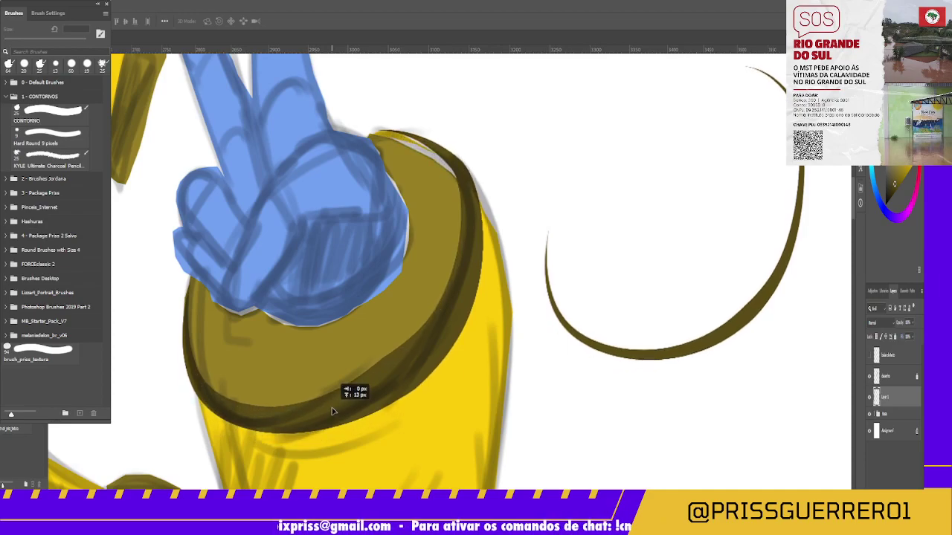
pyautogui.moveTo(332, 411); pyautogui.dragTo(330, 415)
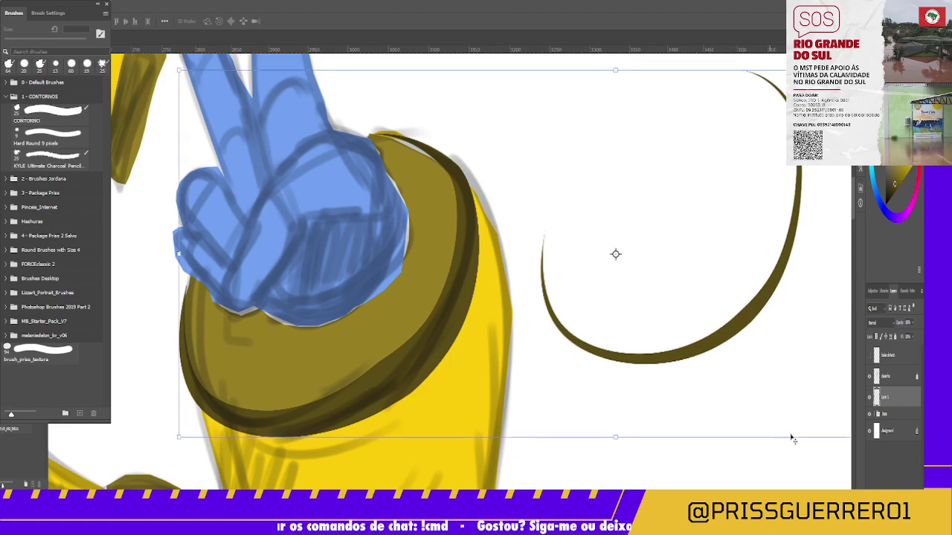
pyautogui.scroll(-1, 801, 441)
pyautogui.scroll(-2, 800, 441)
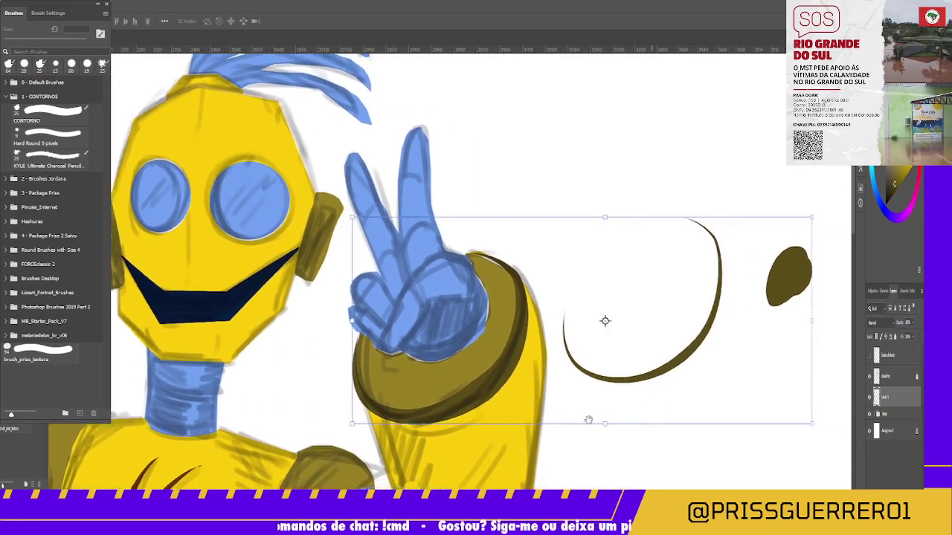
pyautogui.scroll(2, 506, 412)
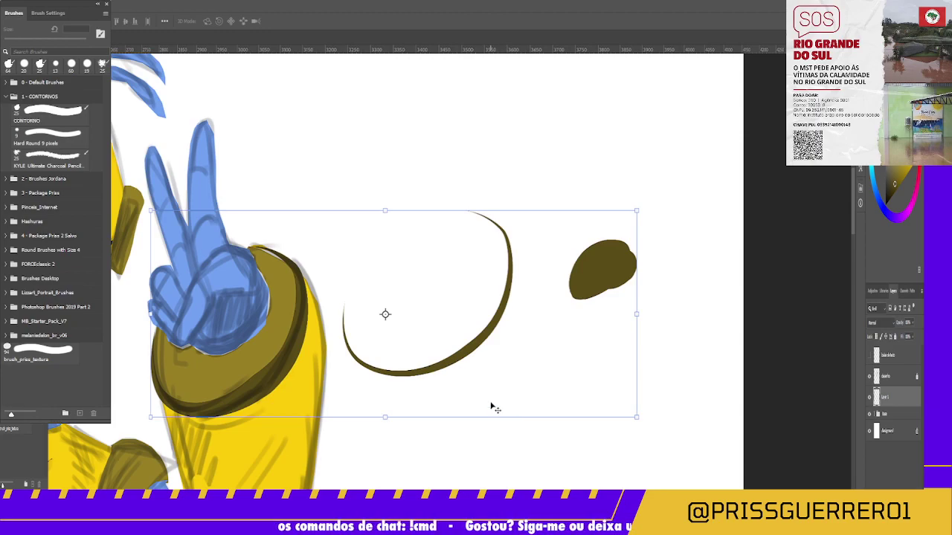
# Commit the transform and paint out the stray olive blob and curve with a 125 px brush.
pyautogui.press('Return')
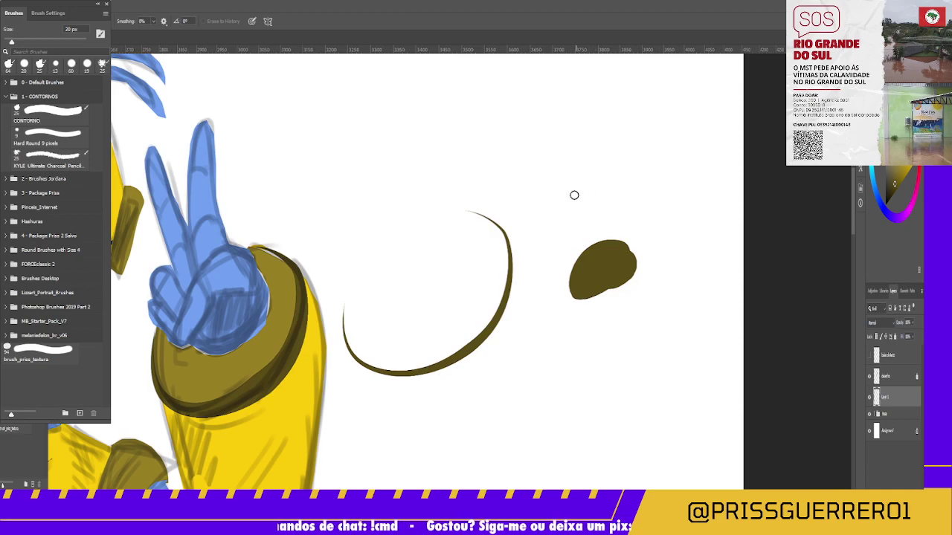
pyautogui.press(']')
pyautogui.press(']')
pyautogui.press(']')
pyautogui.press(']')
pyautogui.press(']')
pyautogui.press(']')
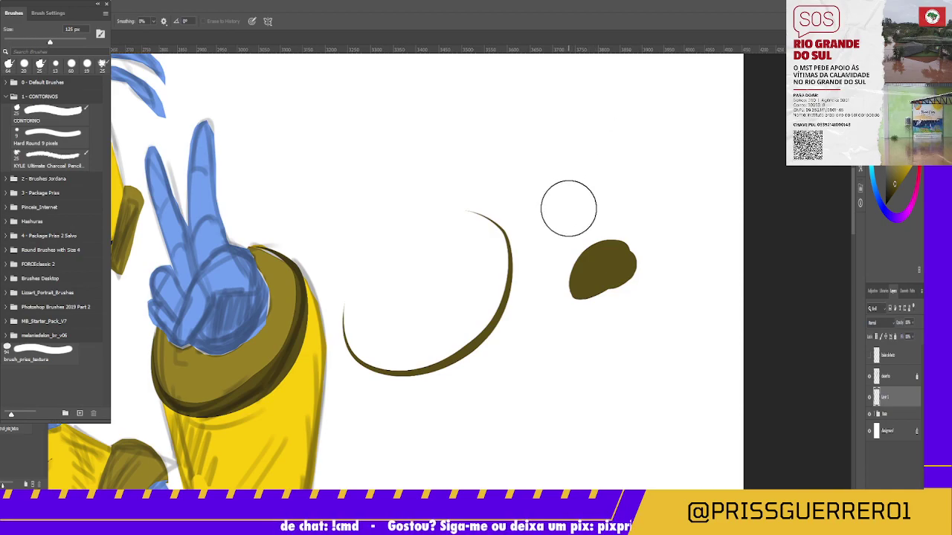
pyautogui.press(']')
pyautogui.moveTo(598, 213)
pyautogui.mouseDown()
pyautogui.moveTo(572, 293)
pyautogui.moveTo(618, 249)
pyautogui.mouseUp()
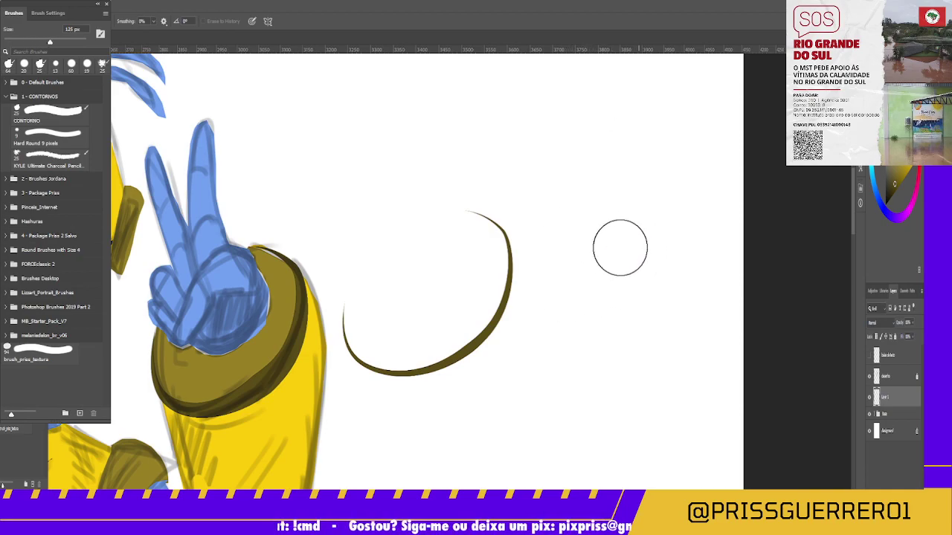
pyautogui.moveTo(489, 176)
pyautogui.mouseDown()
pyautogui.moveTo(503, 315)
pyautogui.moveTo(461, 189)
pyautogui.moveTo(454, 287)
pyautogui.mouseUp()
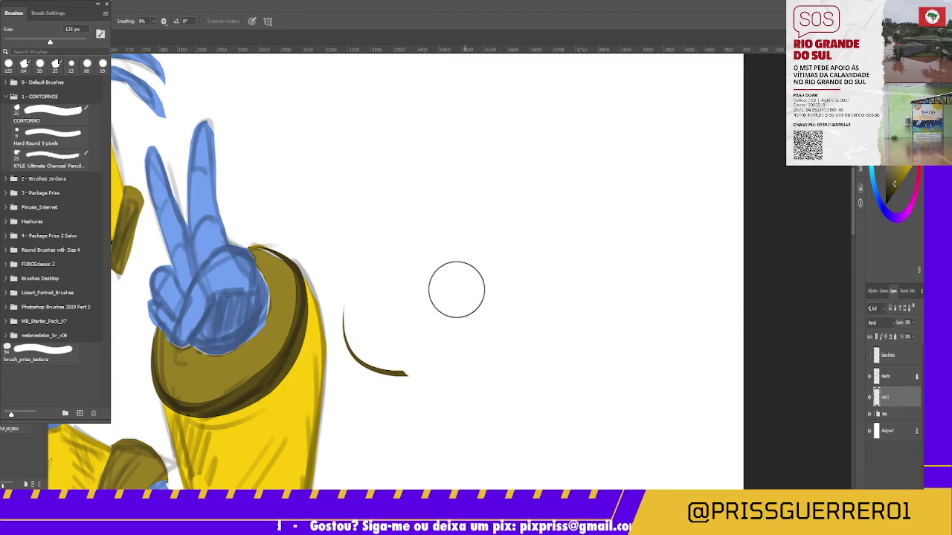
pyautogui.moveTo(377, 259)
pyautogui.mouseDown()
pyautogui.moveTo(365, 347)
pyautogui.moveTo(386, 300)
pyautogui.mouseUp()
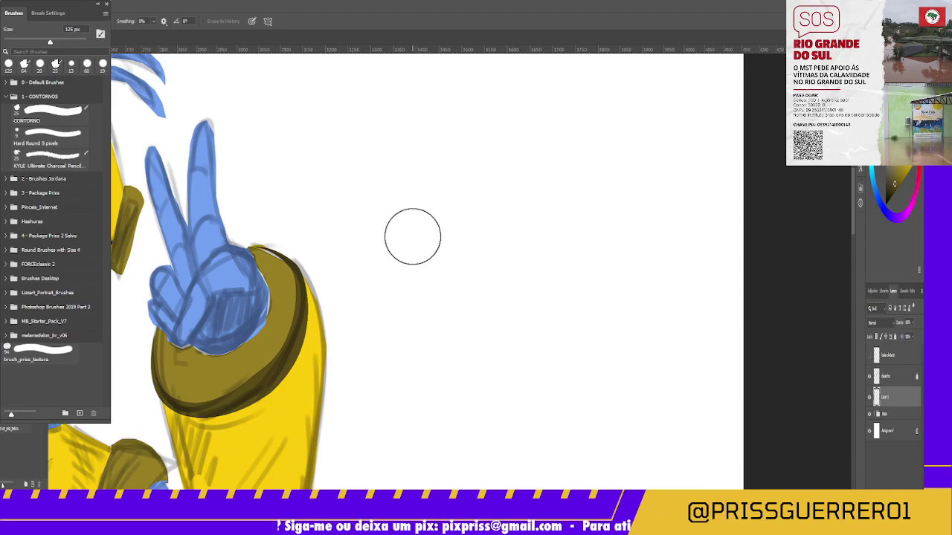
# Zoom in on the raised arm's blue hand and olive cuff.
pyautogui.press('z')
pyautogui.moveTo(338, 287); pyautogui.dragTo(401, 246)
pyautogui.moveTo(349, 275)
pyautogui.mouseDown()
pyautogui.moveTo(386, 279)
pyautogui.moveTo(656, 192)
pyautogui.mouseUp()
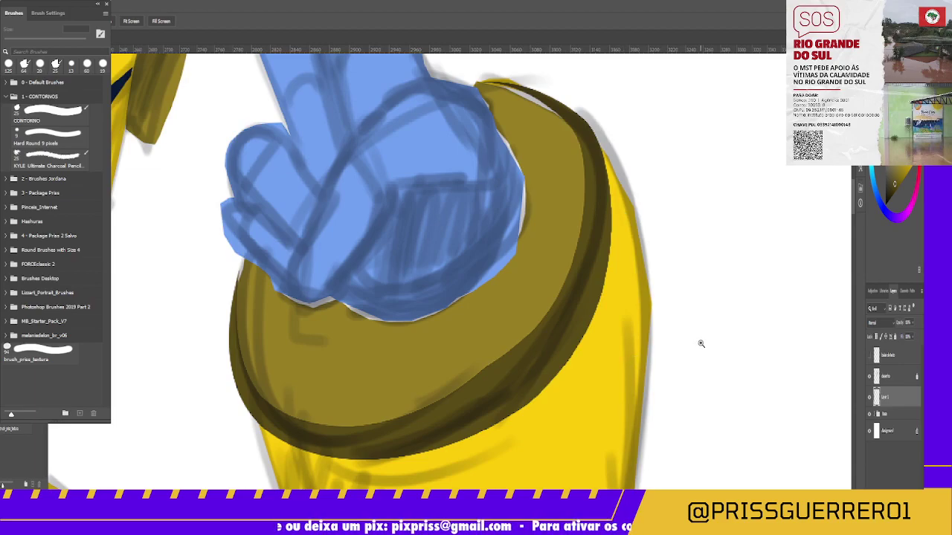
# Zoom into the cuff and draw a 10 px dark outline along its top edge to the tip.
pyautogui.moveTo(701, 343); pyautogui.dragTo(708, 339)
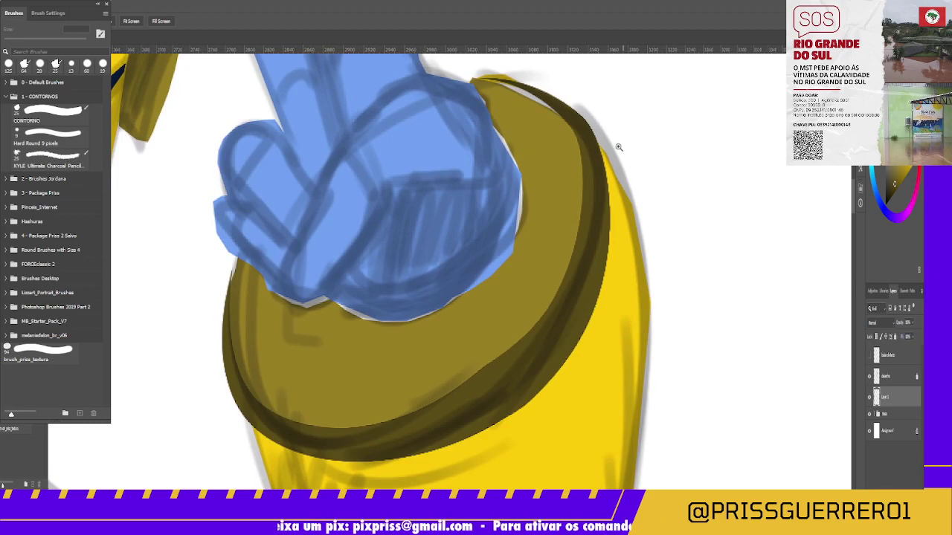
pyautogui.moveTo(608, 191)
pyautogui.mouseDown()
pyautogui.moveTo(625, 176)
pyautogui.moveTo(585, 213)
pyautogui.moveTo(613, 334)
pyautogui.mouseUp()
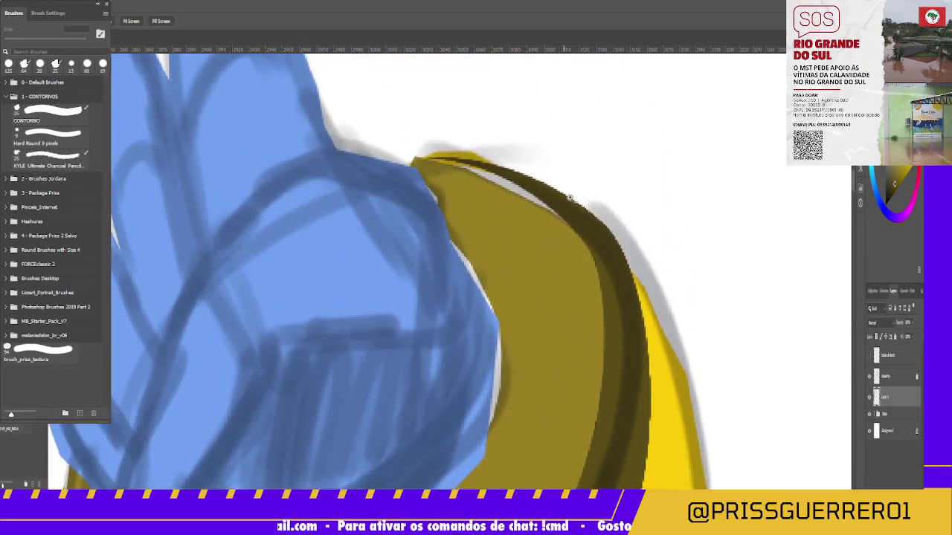
pyautogui.moveTo(574, 197)
pyautogui.mouseDown()
pyautogui.moveTo(605, 187)
pyautogui.moveTo(587, 185)
pyautogui.mouseUp()
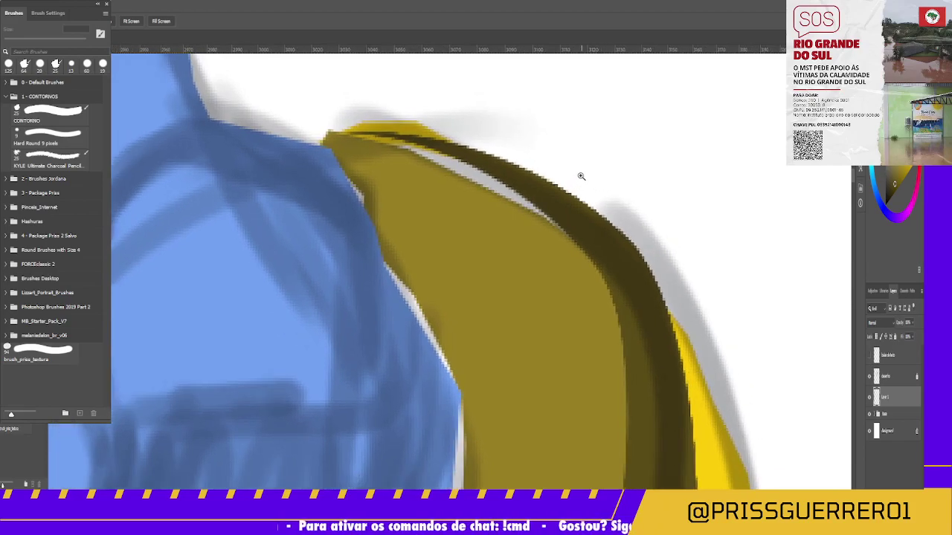
pyautogui.press('b')
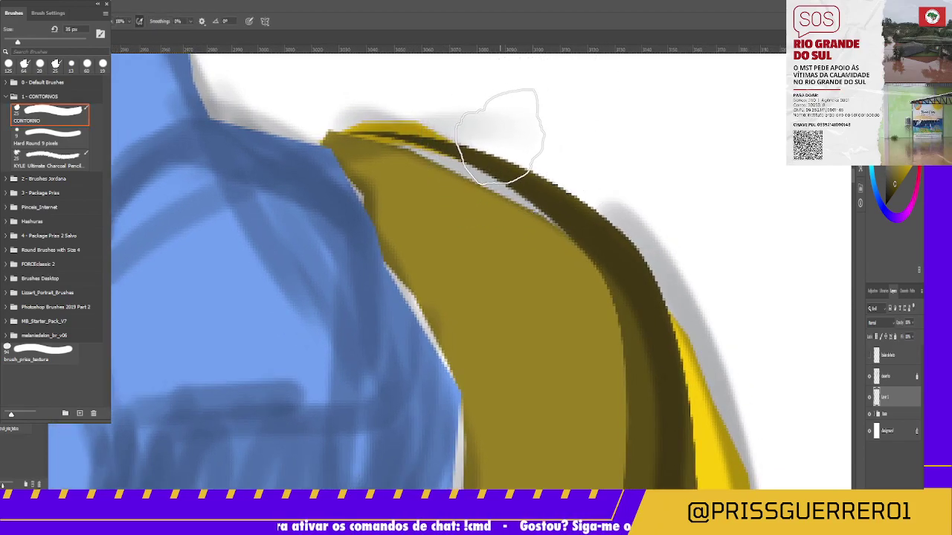
pyautogui.press('[')
pyautogui.press('[')
pyautogui.press('[')
pyautogui.press('[')
pyautogui.press('[')
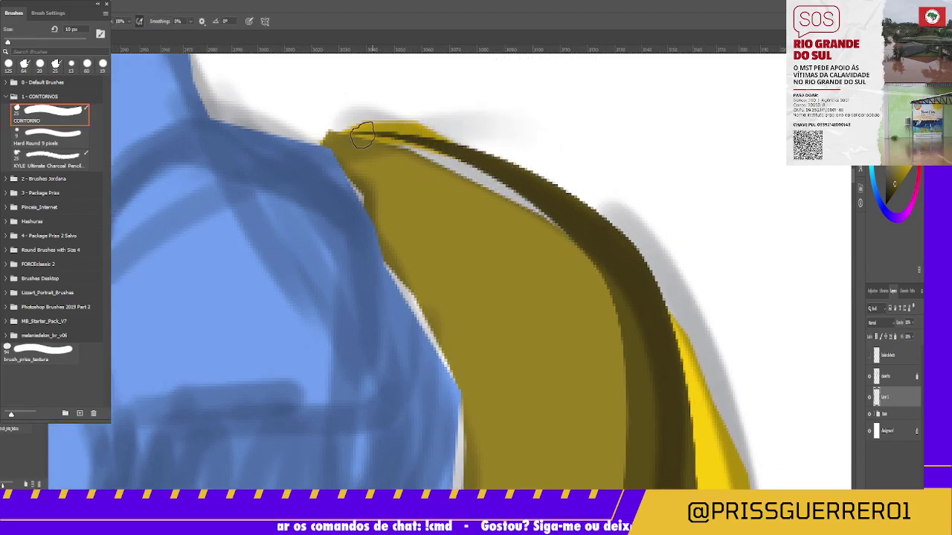
pyautogui.moveTo(334, 131)
pyautogui.mouseDown()
pyautogui.moveTo(435, 155)
pyautogui.moveTo(513, 191)
pyautogui.mouseUp()
pyautogui.moveTo(439, 167); pyautogui.dragTo(524, 204)
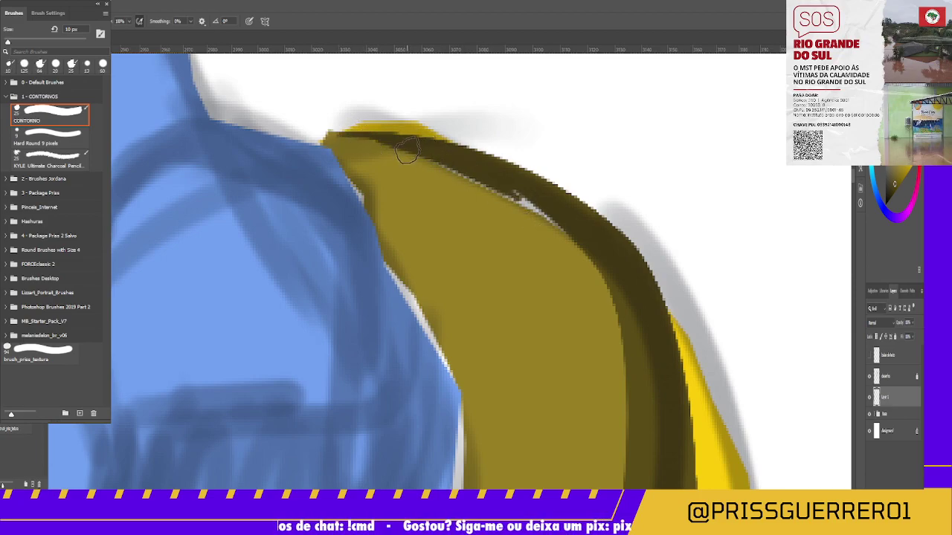
pyautogui.moveTo(436, 153); pyautogui.dragTo(536, 206)
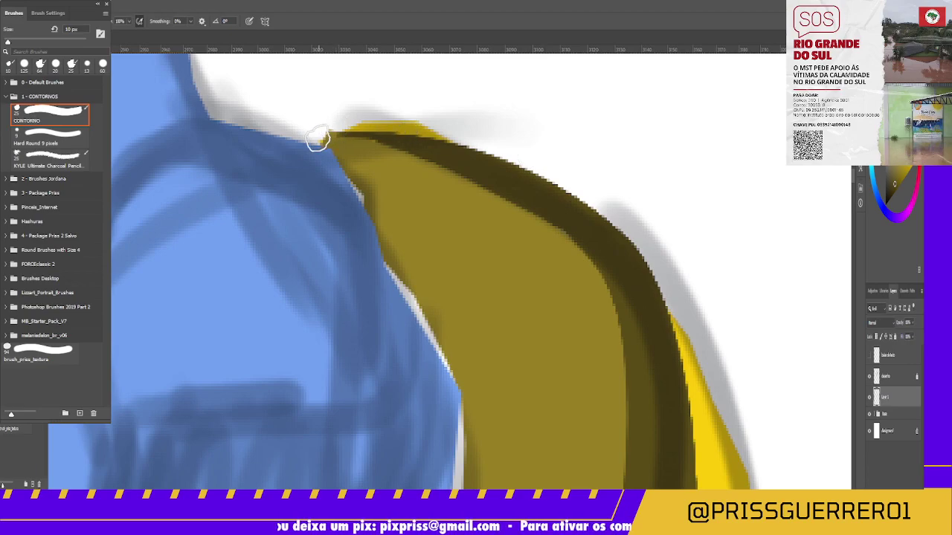
pyautogui.moveTo(335, 138)
pyautogui.mouseDown()
pyautogui.moveTo(402, 136)
pyautogui.moveTo(325, 140)
pyautogui.moveTo(377, 121)
pyautogui.moveTo(459, 137)
pyautogui.moveTo(602, 225)
pyautogui.moveTo(576, 209)
pyautogui.mouseUp()
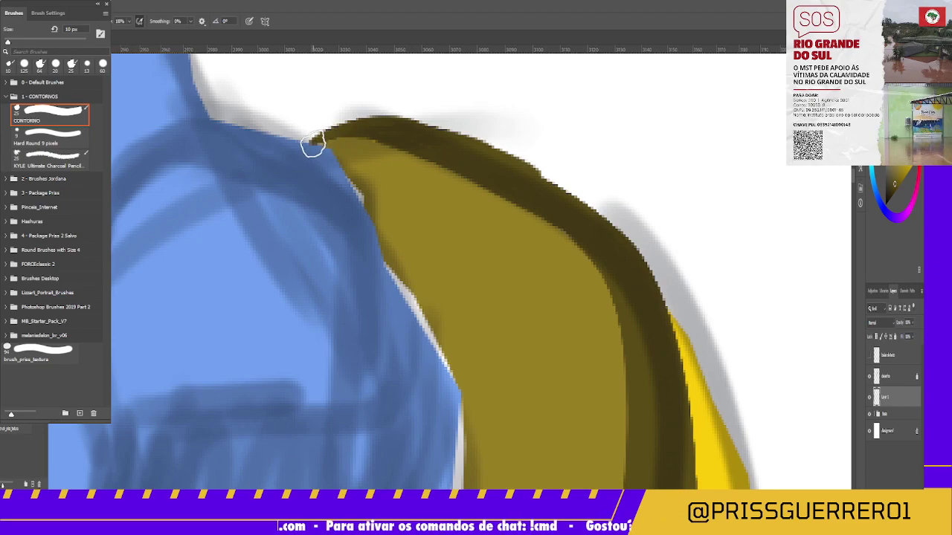
pyautogui.moveTo(313, 146)
pyautogui.mouseDown()
pyautogui.moveTo(347, 131)
pyautogui.moveTo(389, 136)
pyautogui.mouseUp()
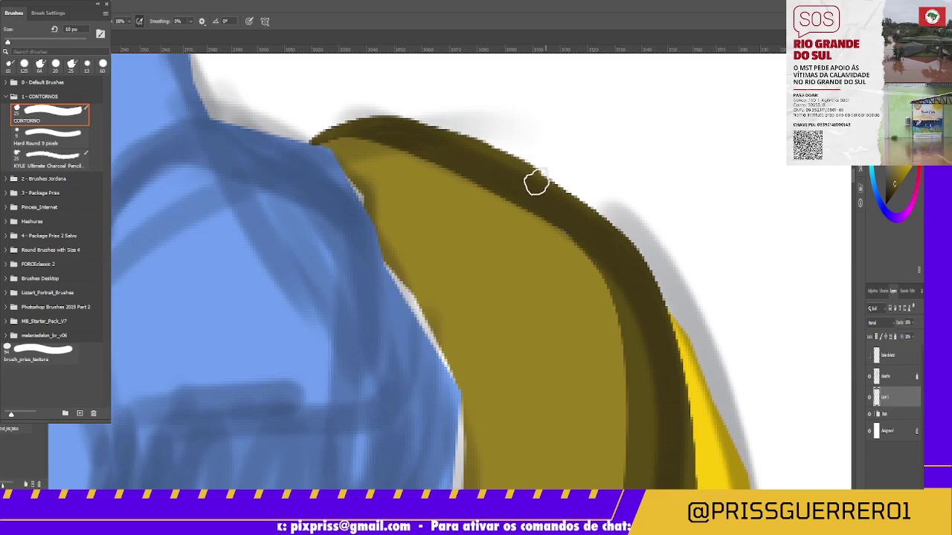
# Pan down and paint a dark contour along the cuff's left edge below the glove.
pyautogui.moveTo(490, 313); pyautogui.dragTo(495, 272)
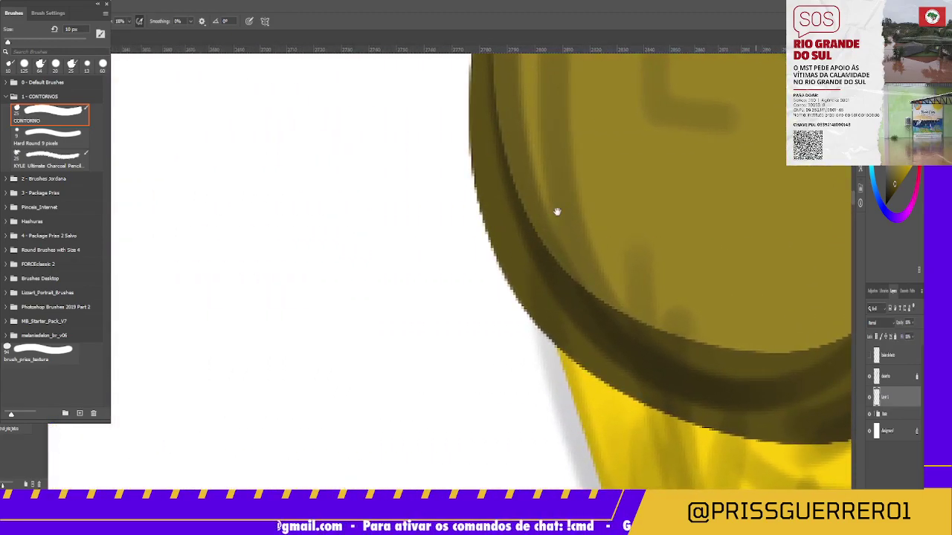
pyautogui.moveTo(557, 212); pyautogui.dragTo(496, 339)
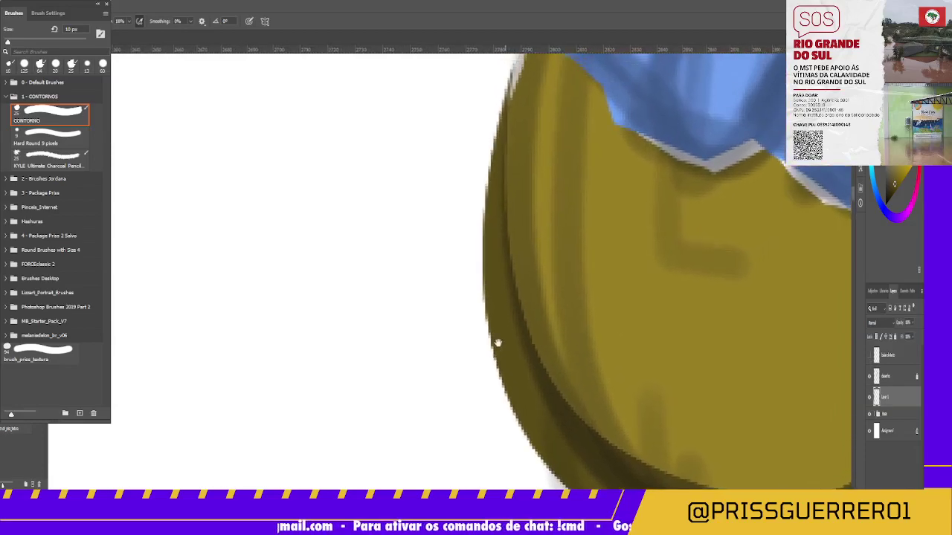
pyautogui.moveTo(550, 153); pyautogui.dragTo(506, 302)
pyautogui.moveTo(429, 219); pyautogui.dragTo(395, 340)
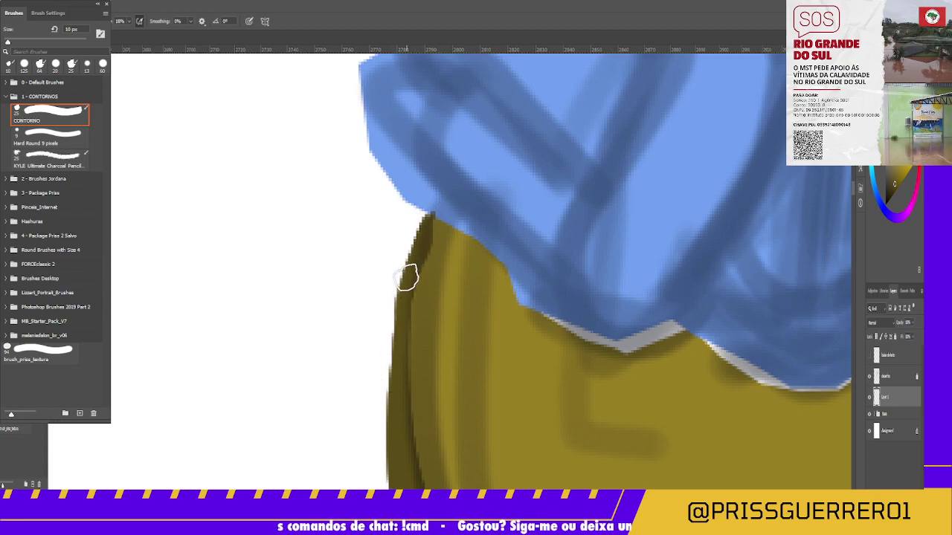
pyautogui.moveTo(408, 272); pyautogui.dragTo(391, 393)
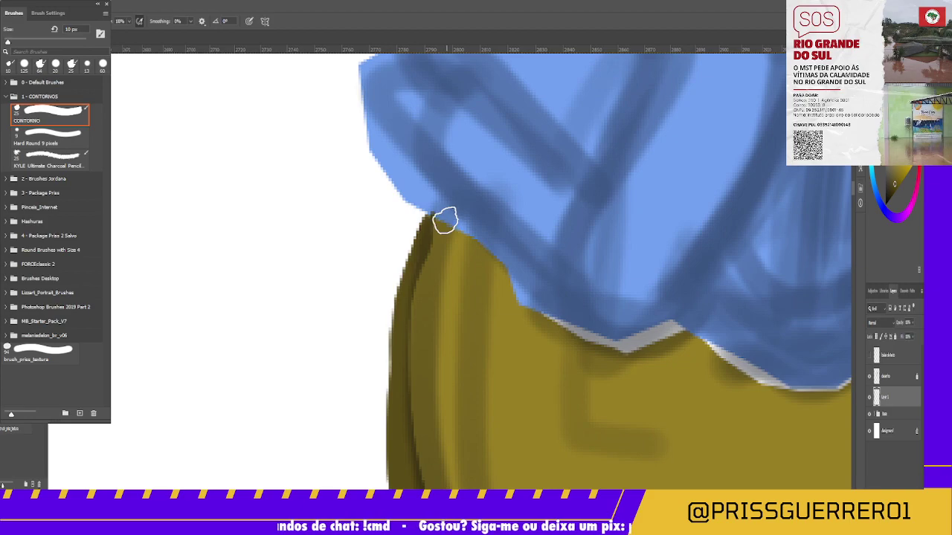
# Touch up the cuff's top corner and extend the dark outline down its left edge.
pyautogui.press('e')
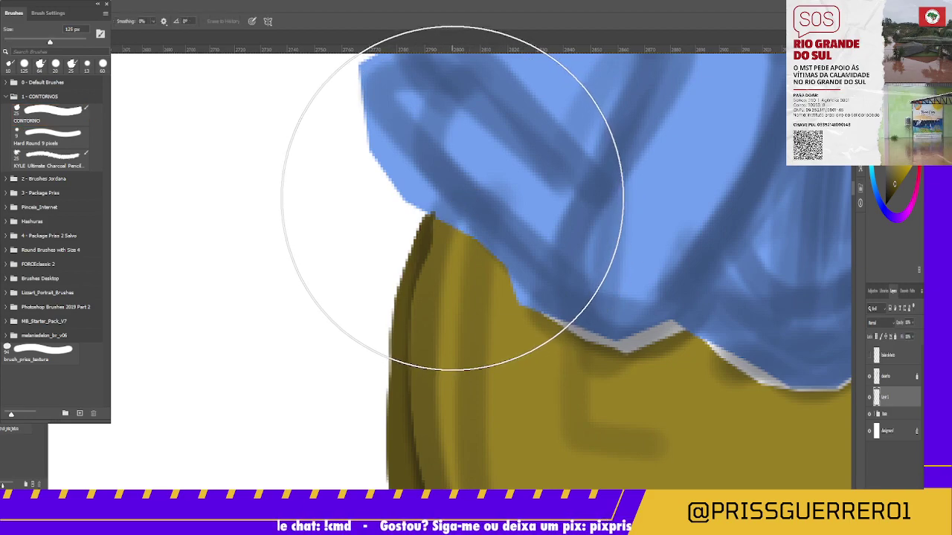
pyautogui.press('[')
pyautogui.press('[')
pyautogui.press('[')
pyautogui.press('[')
pyautogui.press('[')
pyautogui.press('[')
pyautogui.press('[')
pyautogui.press('[')
pyautogui.press('[')
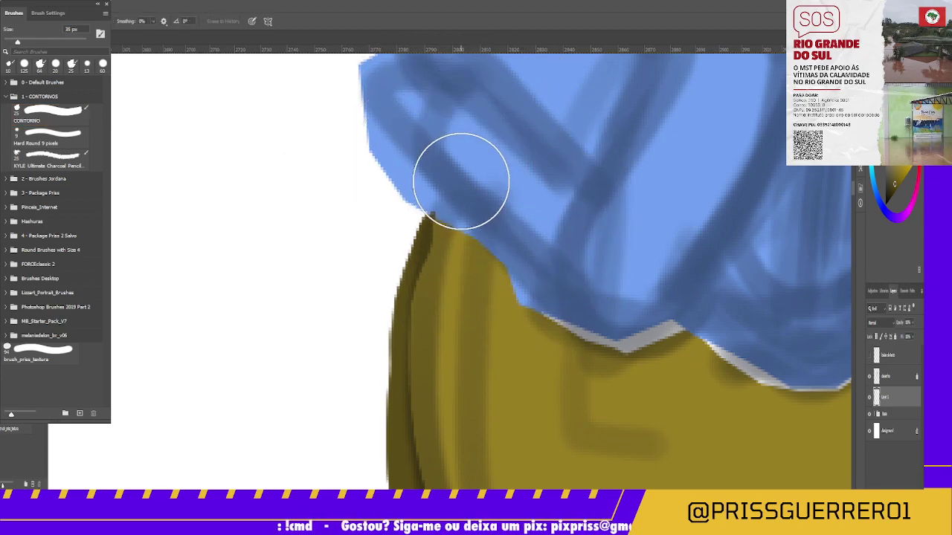
pyautogui.press('[')
pyautogui.press('[')
pyautogui.press('[')
pyautogui.press('[')
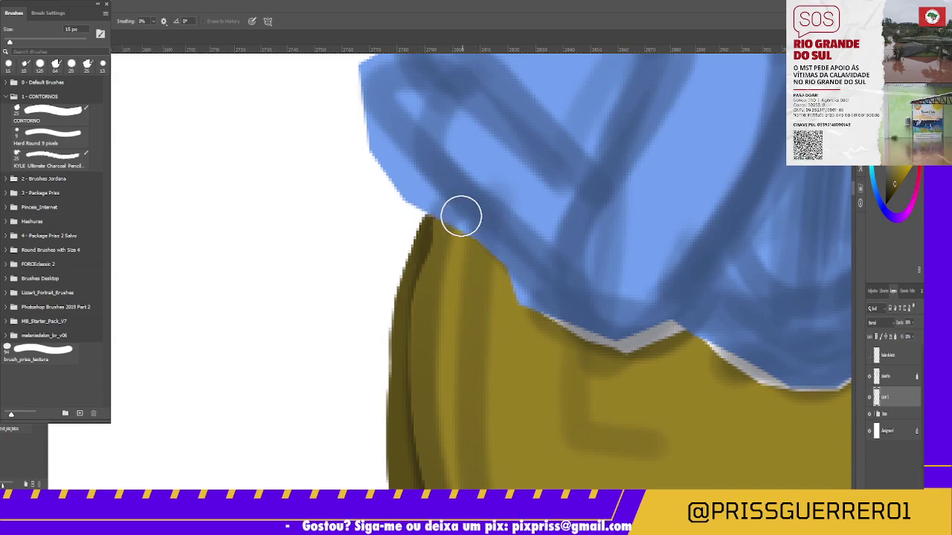
pyautogui.press('b')
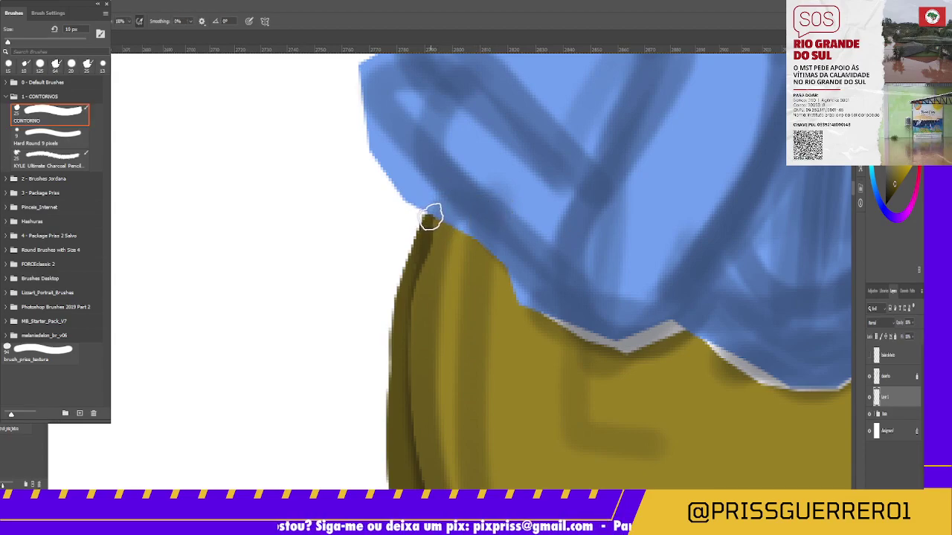
pyautogui.moveTo(425, 219); pyautogui.dragTo(427, 225)
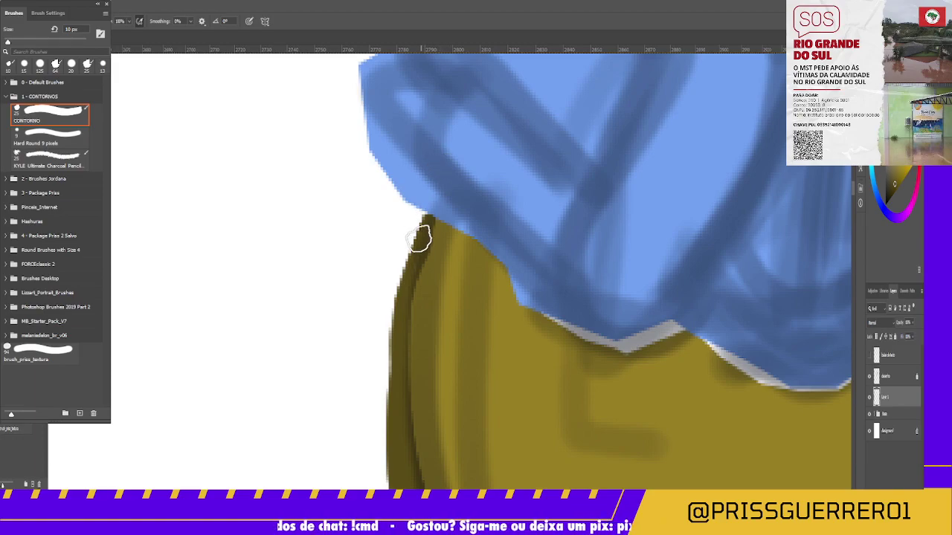
pyautogui.moveTo(434, 219); pyautogui.dragTo(402, 314)
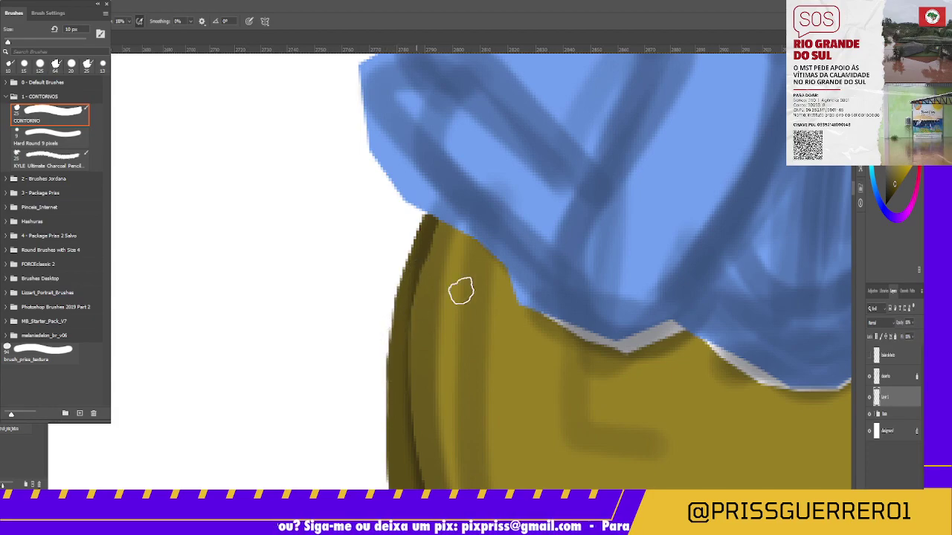
pyautogui.press('z')
pyautogui.keyDown('alt'); pyautogui.click(481, 304); pyautogui.keyUp('alt')
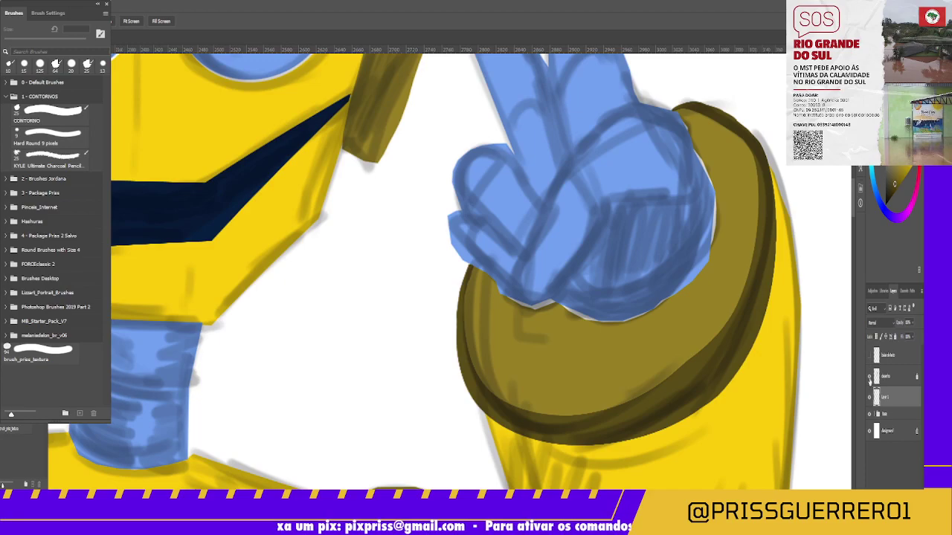
pyautogui.click(869, 377)
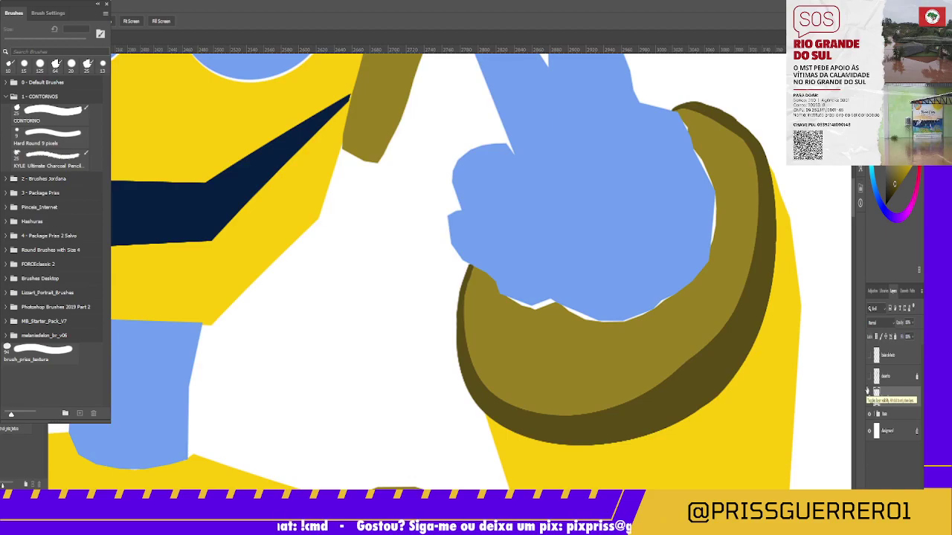
pyautogui.click(868, 391)
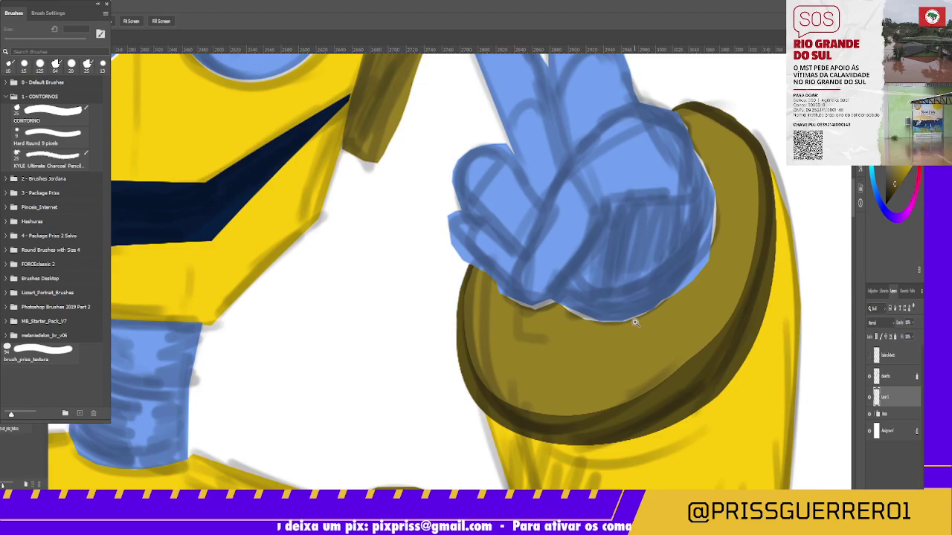
pyautogui.moveTo(658, 327)
pyautogui.mouseDown()
pyautogui.moveTo(613, 223)
pyautogui.moveTo(618, 280)
pyautogui.moveTo(644, 275)
pyautogui.mouseUp()
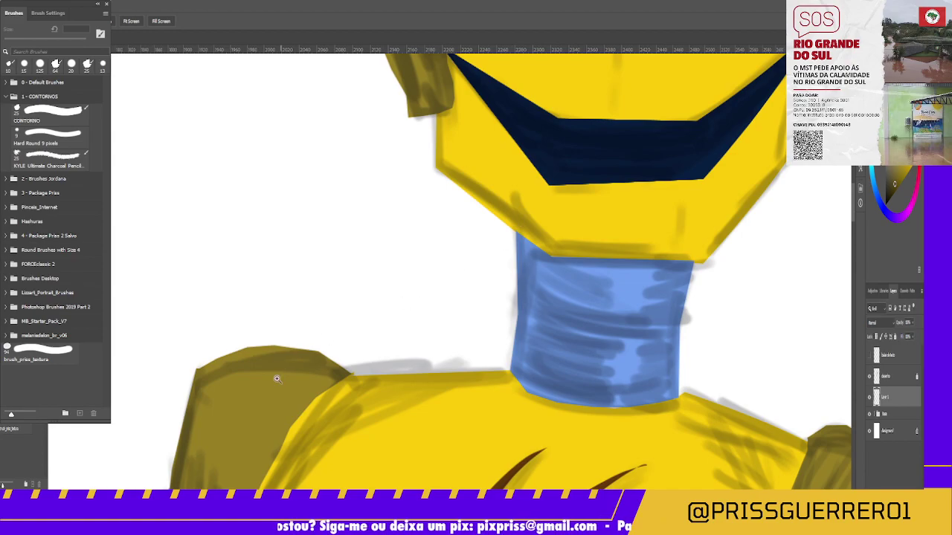
# Pan to the lower arm's cuff and begin a lasso selection inside its triangle beside the blue arm.
pyautogui.moveTo(277, 379)
pyautogui.mouseDown()
pyautogui.moveTo(347, 223)
pyautogui.moveTo(297, 283)
pyautogui.moveTo(330, 272)
pyautogui.moveTo(212, 236)
pyautogui.moveTo(260, 260)
pyautogui.moveTo(371, 227)
pyautogui.moveTo(272, 319)
pyautogui.moveTo(425, 250)
pyautogui.moveTo(335, 329)
pyautogui.moveTo(357, 386)
pyautogui.moveTo(159, 245)
pyautogui.moveTo(361, 278)
pyautogui.moveTo(304, 438)
pyautogui.moveTo(327, 422)
pyautogui.moveTo(461, 172)
pyautogui.moveTo(468, 191)
pyautogui.moveTo(409, 202)
pyautogui.moveTo(409, 178)
pyautogui.mouseUp()
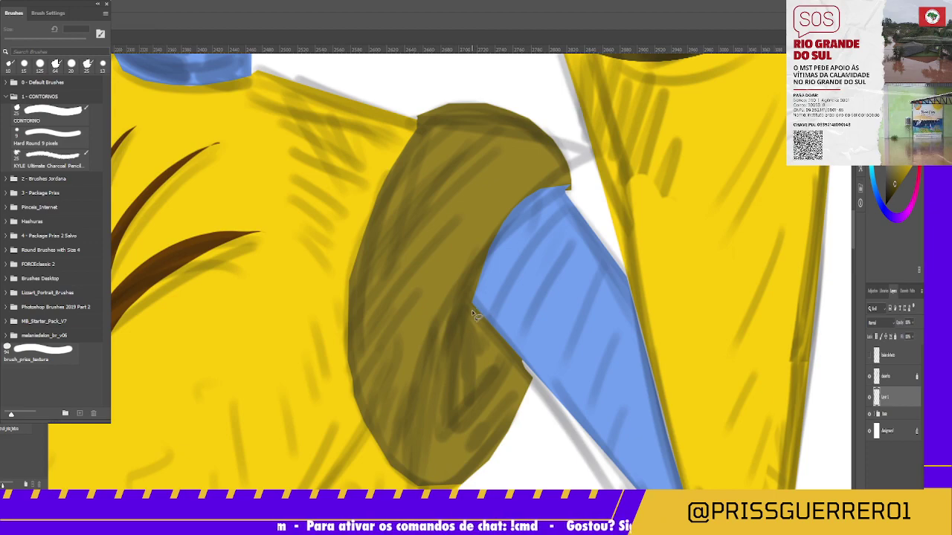
pyautogui.moveTo(471, 307)
pyautogui.mouseDown()
pyautogui.moveTo(450, 430)
pyautogui.moveTo(465, 430)
pyautogui.mouseUp()
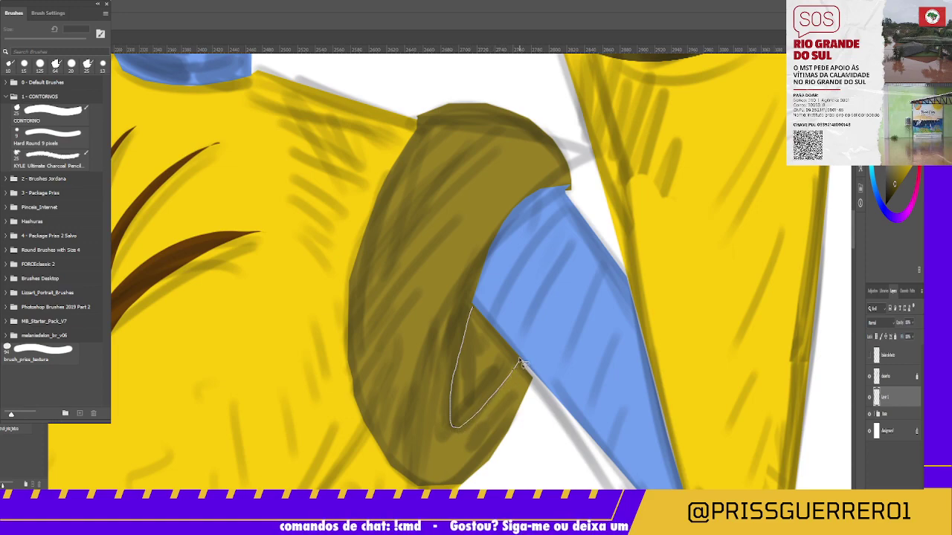
# Close the triangle selection, fill it with darker olive, deselect, and zoom in to check.
pyautogui.moveTo(523, 363); pyautogui.dragTo(472, 308)
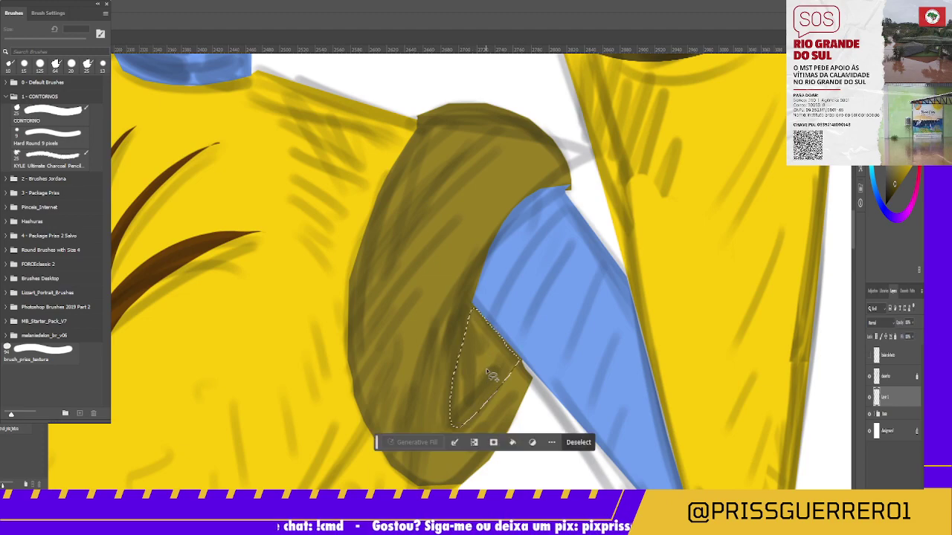
pyautogui.press('g')
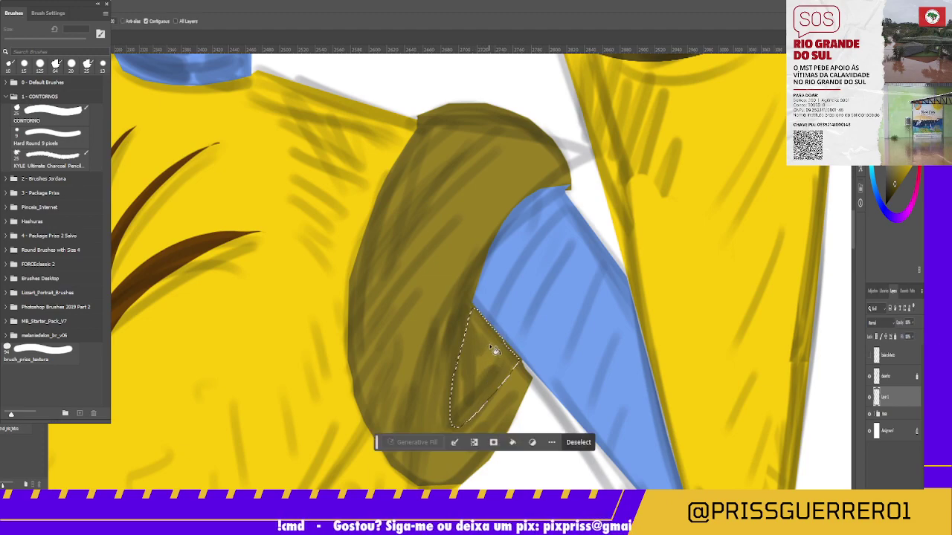
pyautogui.click(485, 368)
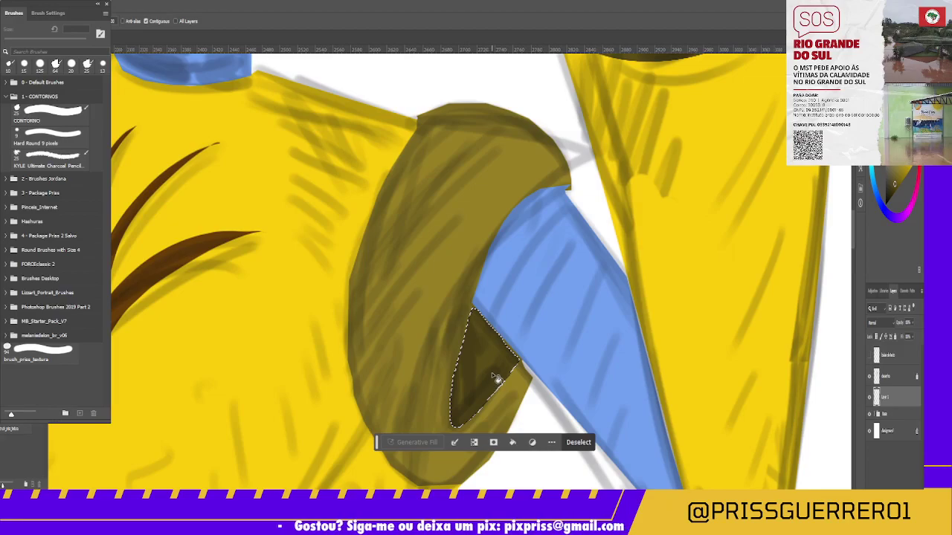
pyautogui.hotkey('ctrl', 'd')
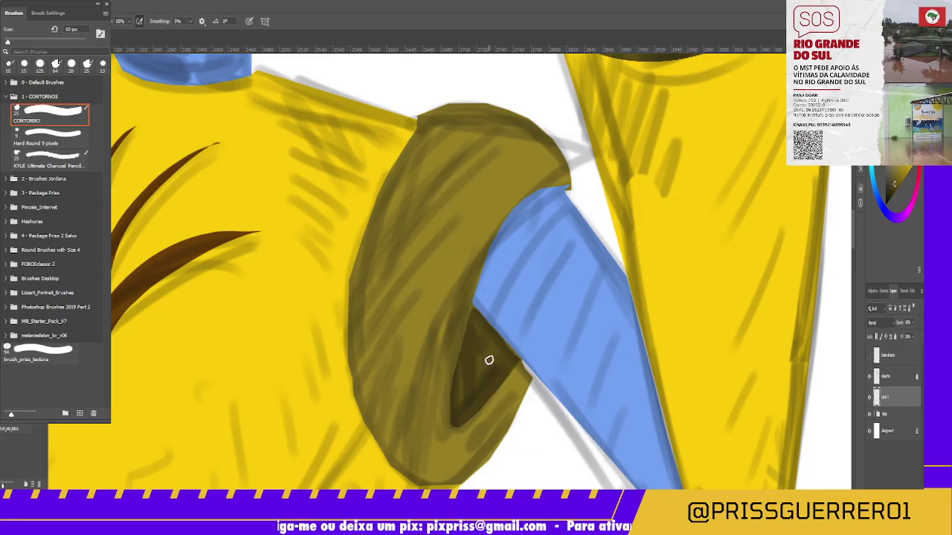
pyautogui.press('z')
pyautogui.moveTo(495, 340)
pyautogui.mouseDown()
pyautogui.moveTo(517, 324)
pyautogui.moveTo(525, 297)
pyautogui.mouseUp()
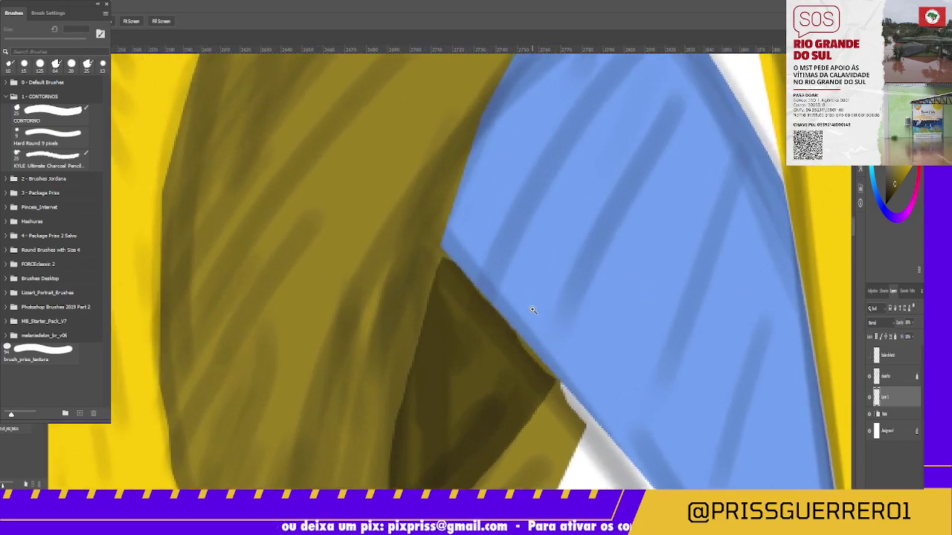
pyautogui.press('b')
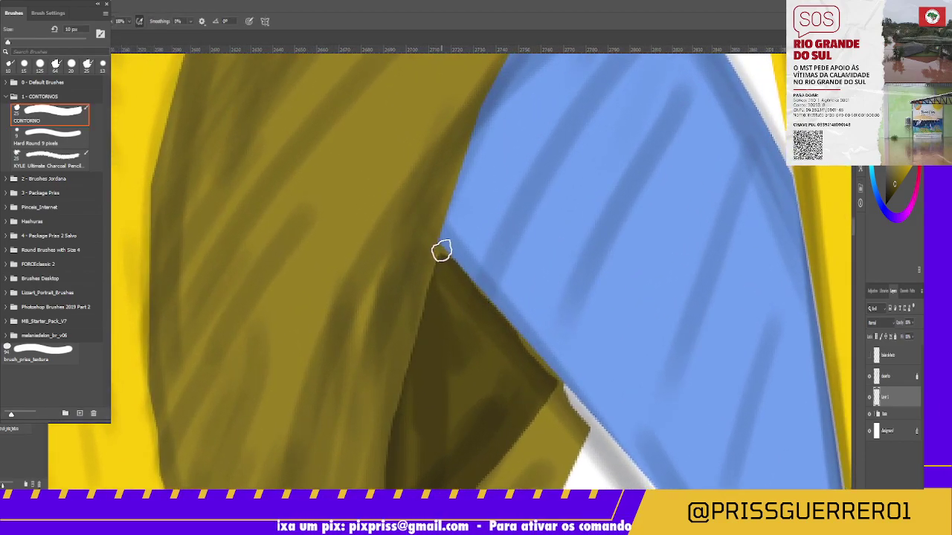
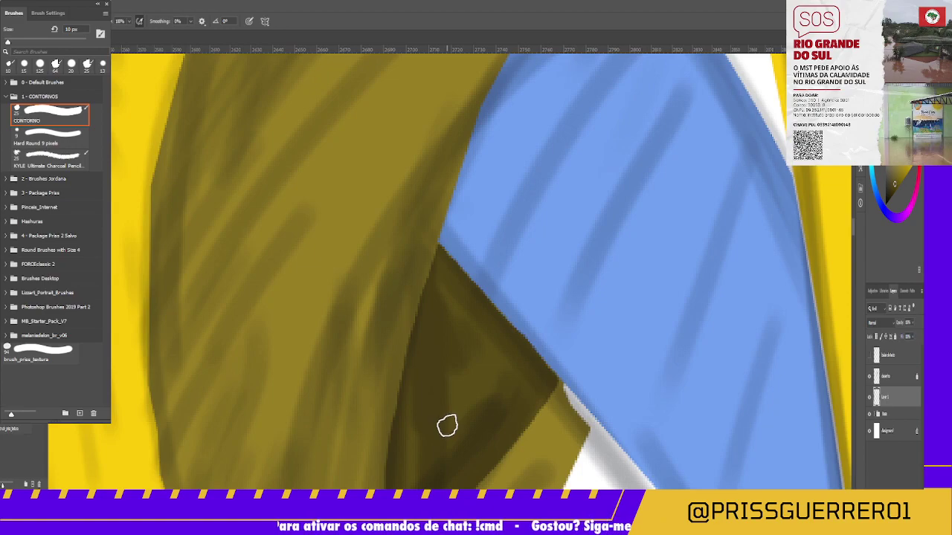
# Pan across the shoulder shading, then zoom out to show the whole torso and arms.
pyautogui.moveTo(441, 420); pyautogui.dragTo(478, 270)
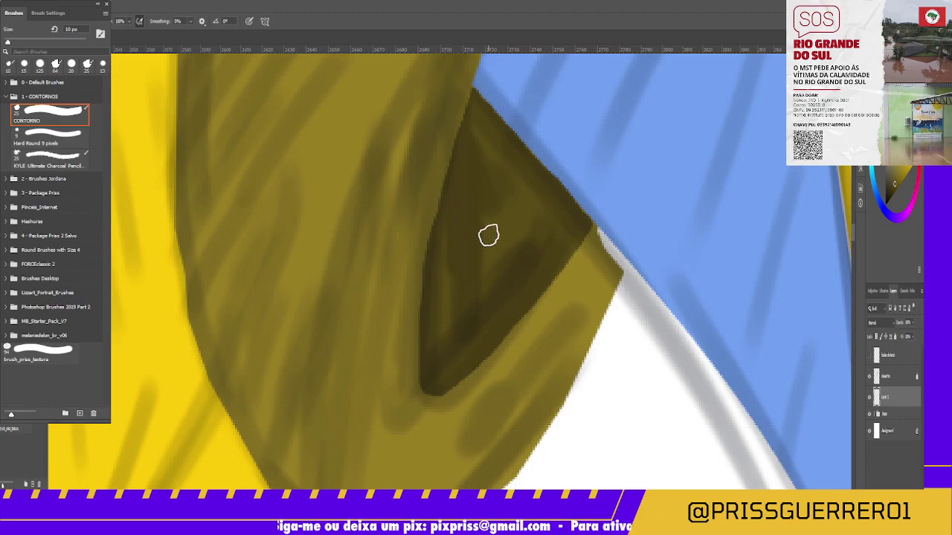
pyautogui.press('z')
pyautogui.keyDown('alt'); pyautogui.click(457, 293); pyautogui.keyUp('alt')
pyautogui.click(476, 268)
pyautogui.keyDown('alt'); pyautogui.click(476, 237); pyautogui.keyUp('alt')
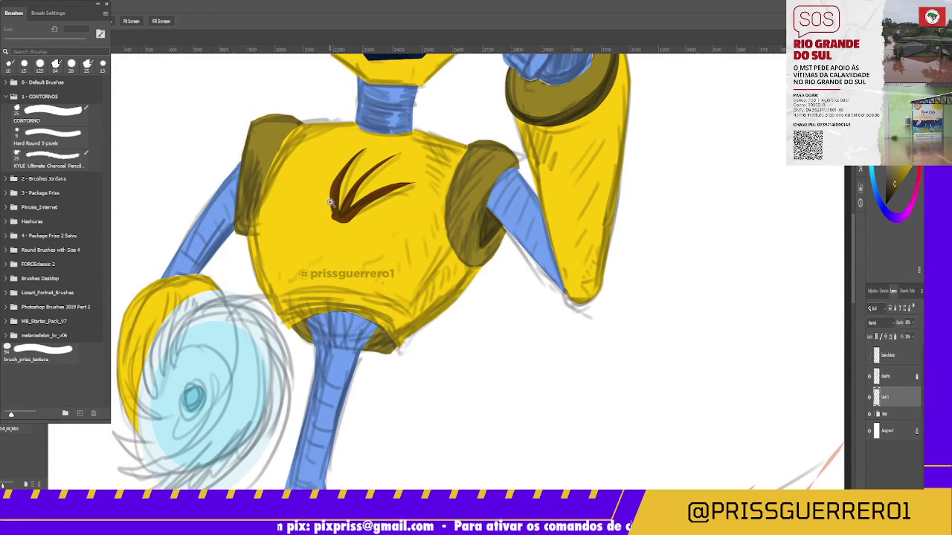
# Zoom into the torso's underside and paint dark olive shadow along its lower-left rim and the blue shaft's left edge.
pyautogui.click(425, 260)
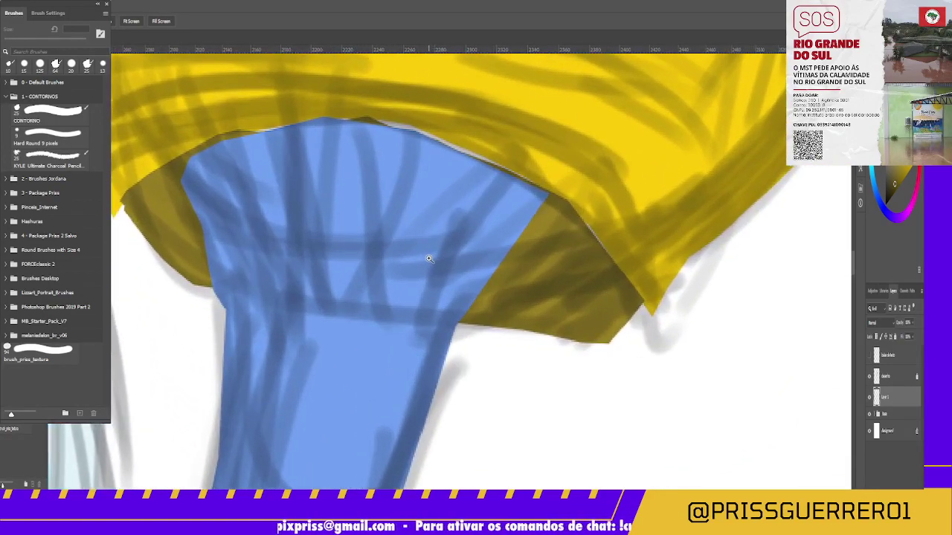
pyautogui.click(434, 256)
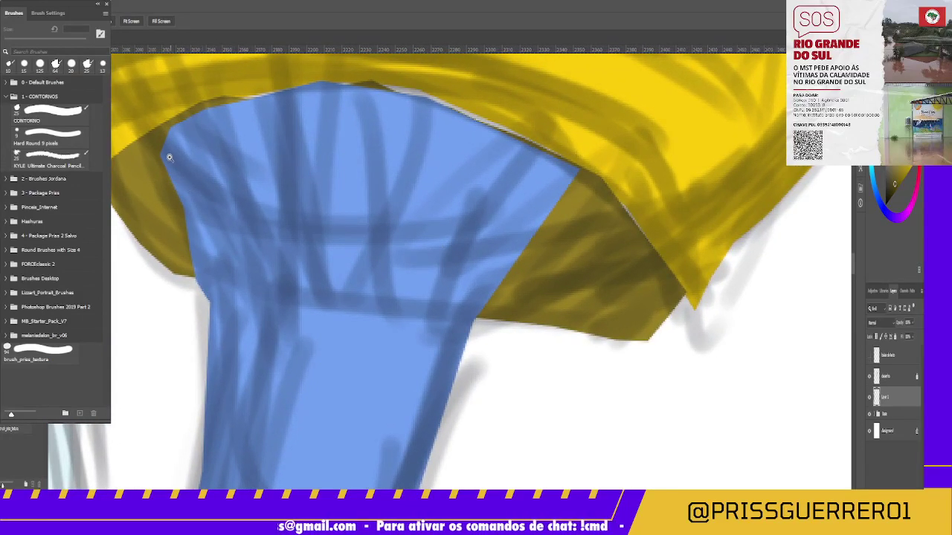
pyautogui.press('b')
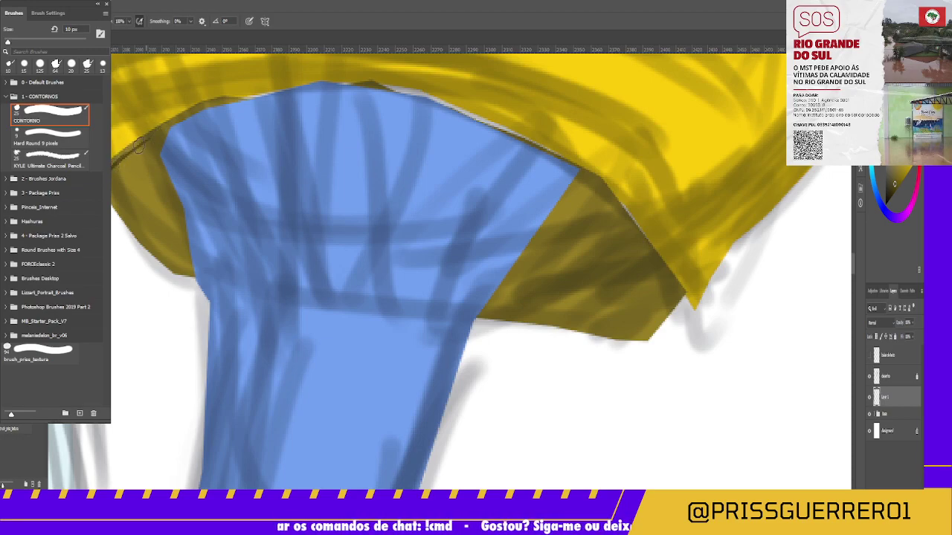
pyautogui.moveTo(139, 147); pyautogui.dragTo(161, 130)
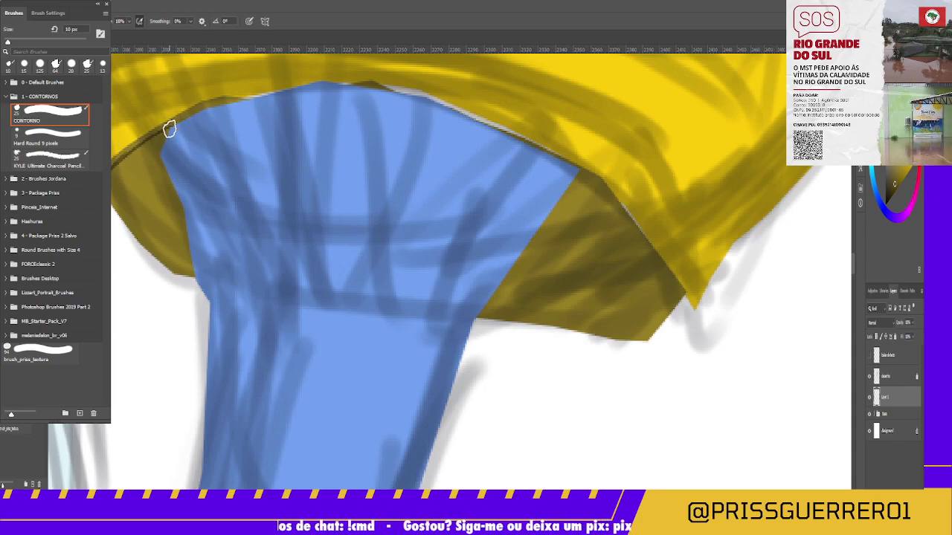
pyautogui.moveTo(165, 128); pyautogui.dragTo(168, 176)
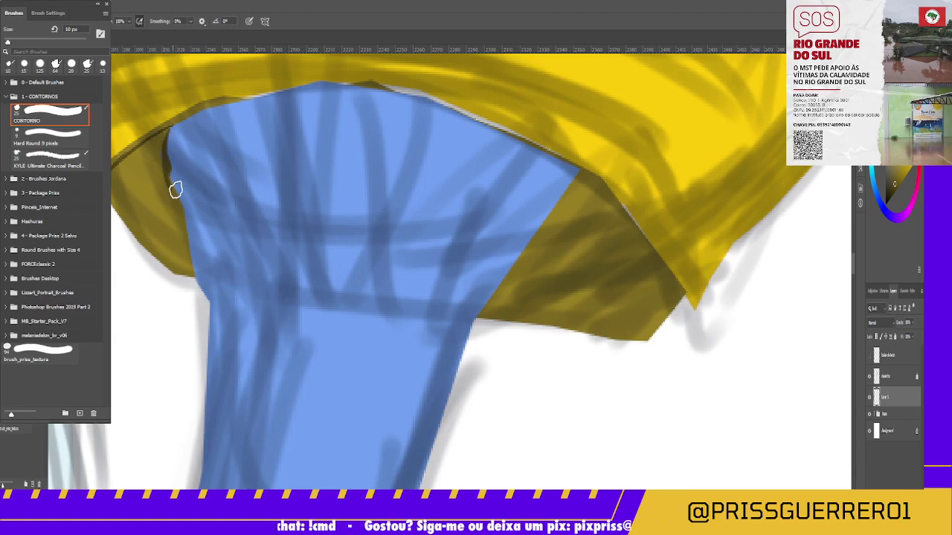
pyautogui.moveTo(174, 197); pyautogui.dragTo(183, 239)
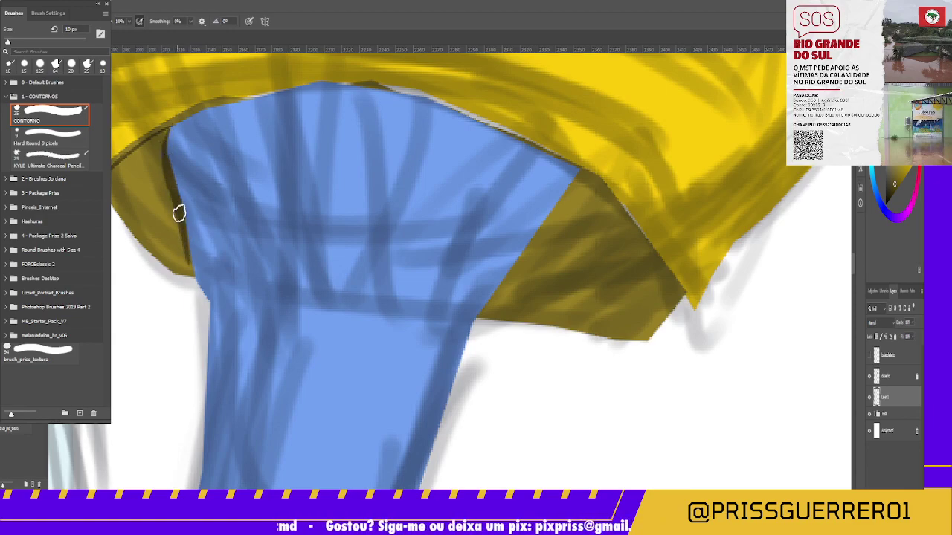
pyautogui.moveTo(174, 194); pyautogui.dragTo(189, 272)
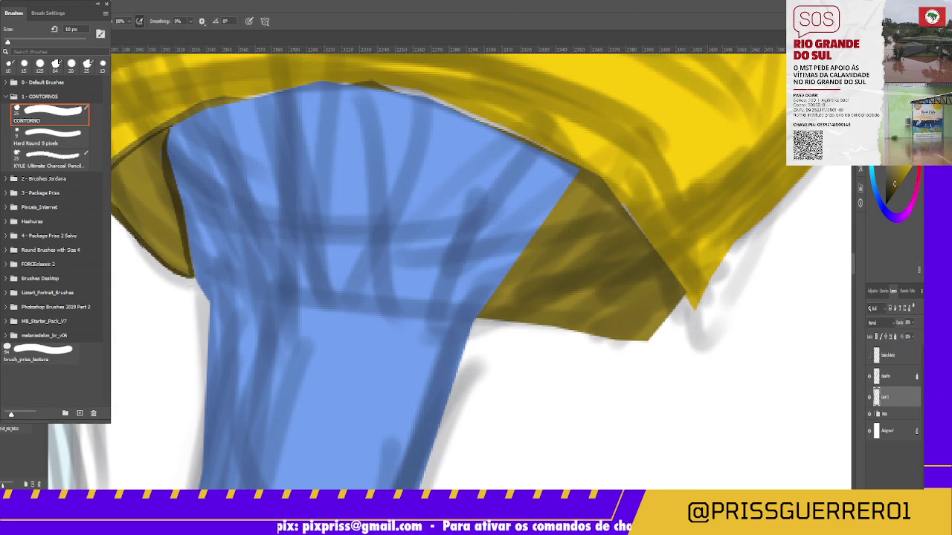
pyautogui.moveTo(122, 166)
pyautogui.mouseDown()
pyautogui.moveTo(128, 152)
pyautogui.moveTo(166, 132)
pyautogui.moveTo(158, 168)
pyautogui.moveTo(155, 157)
pyautogui.moveTo(166, 210)
pyautogui.moveTo(157, 213)
pyautogui.moveTo(153, 153)
pyautogui.moveTo(114, 183)
pyautogui.moveTo(130, 162)
pyautogui.moveTo(127, 214)
pyautogui.moveTo(144, 227)
pyautogui.moveTo(134, 187)
pyautogui.moveTo(127, 214)
pyautogui.moveTo(179, 268)
pyautogui.moveTo(179, 228)
pyautogui.moveTo(186, 265)
pyautogui.moveTo(142, 181)
pyautogui.mouseUp()
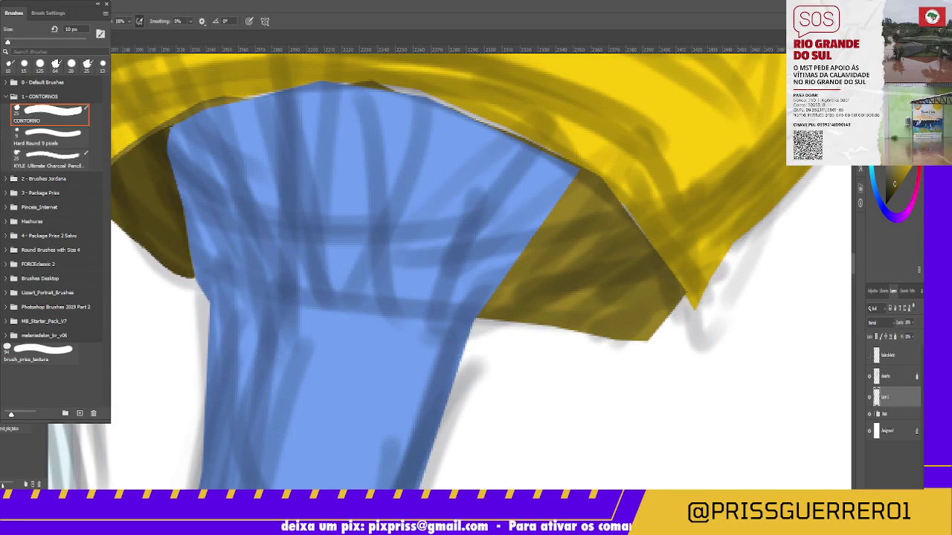
# Fill the white left corner with olive shadow and erase the excess strokes along the left edge.
pyautogui.moveTo(115, 223); pyautogui.dragTo(162, 262)
pyautogui.moveTo(119, 231); pyautogui.dragTo(149, 256)
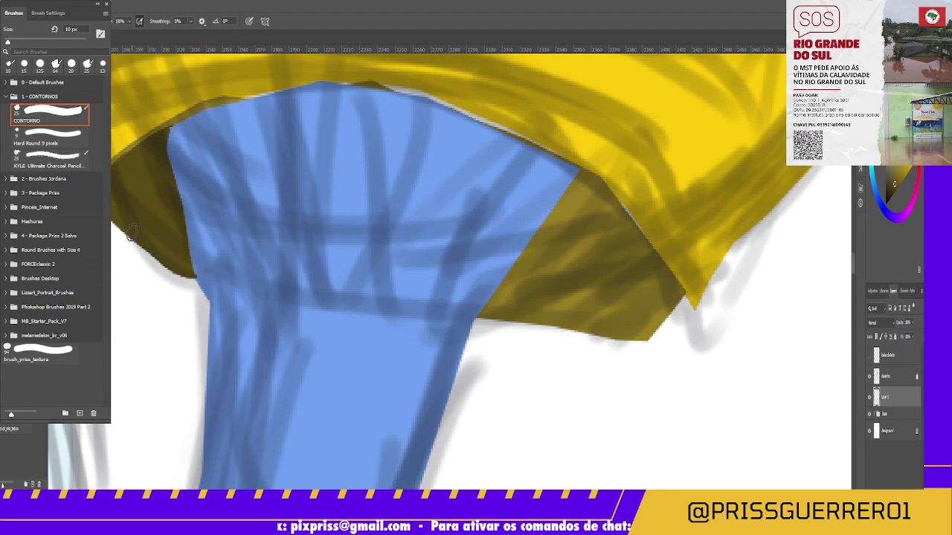
pyautogui.press('e')
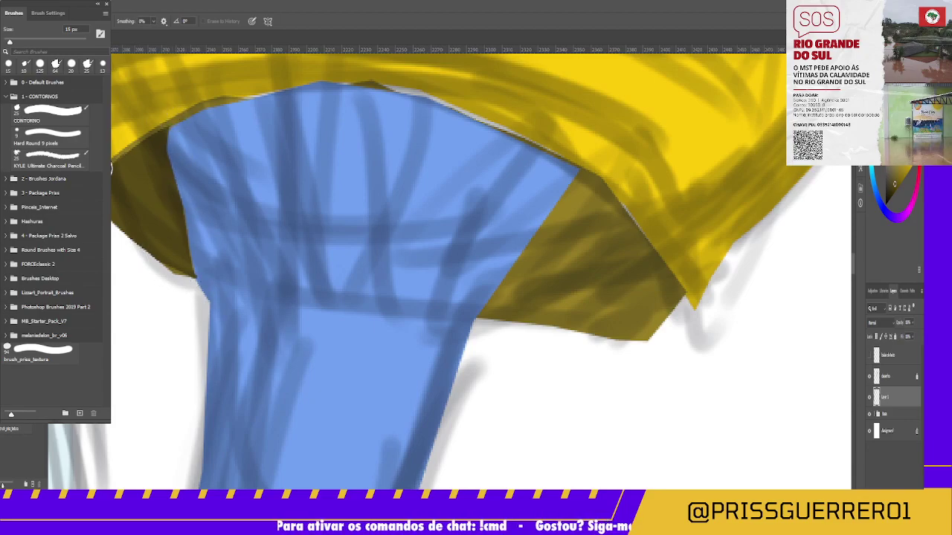
pyautogui.press('b')
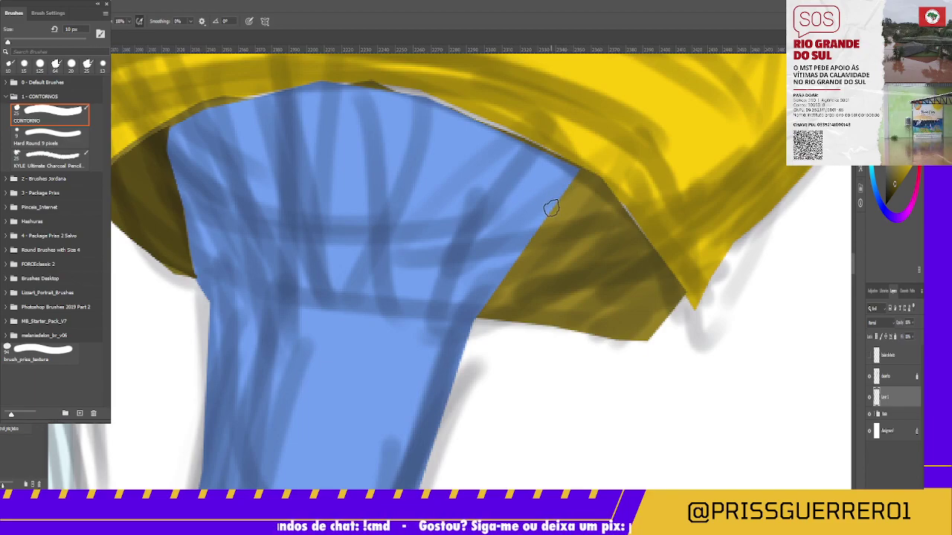
pyautogui.press('e')
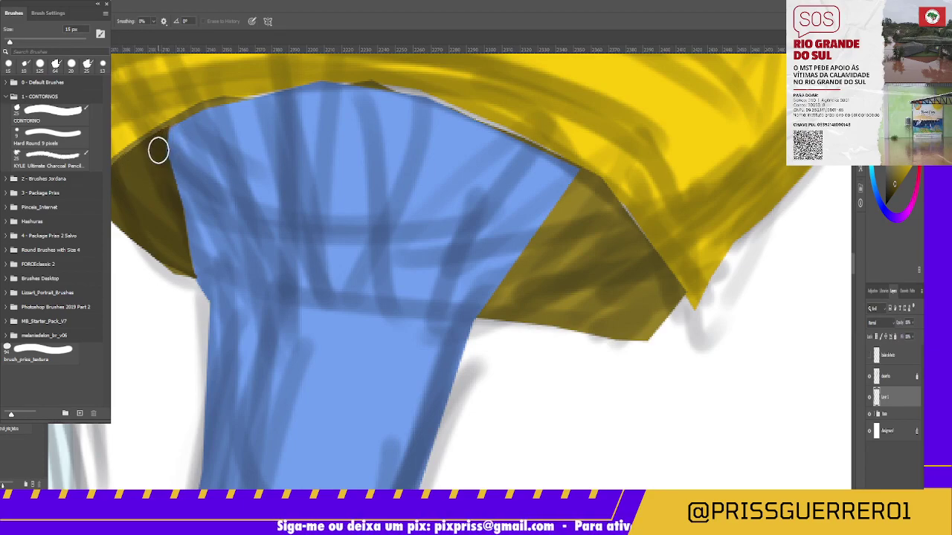
pyautogui.moveTo(164, 142)
pyautogui.mouseDown()
pyautogui.moveTo(132, 250)
pyautogui.moveTo(165, 155)
pyautogui.moveTo(164, 174)
pyautogui.moveTo(177, 166)
pyautogui.moveTo(172, 238)
pyautogui.moveTo(133, 194)
pyautogui.moveTo(134, 155)
pyautogui.mouseUp()
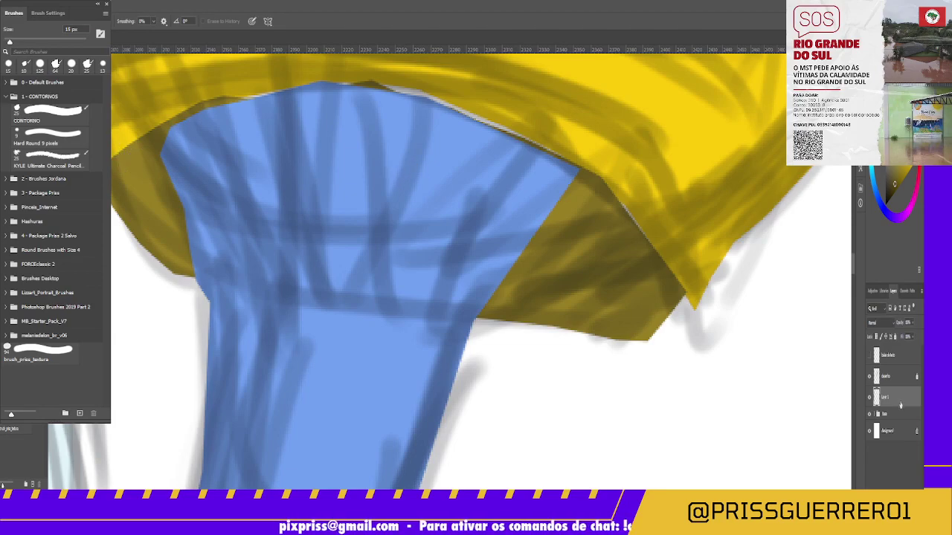
# Toggle the colour fill's visibility to check the sketch, then expand the layer group.
pyautogui.click(870, 430)
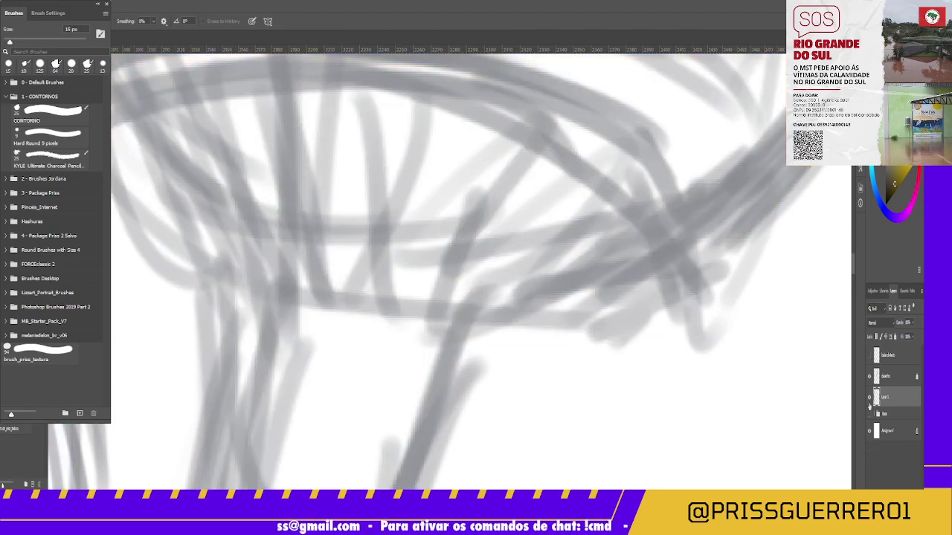
pyautogui.click(869, 398)
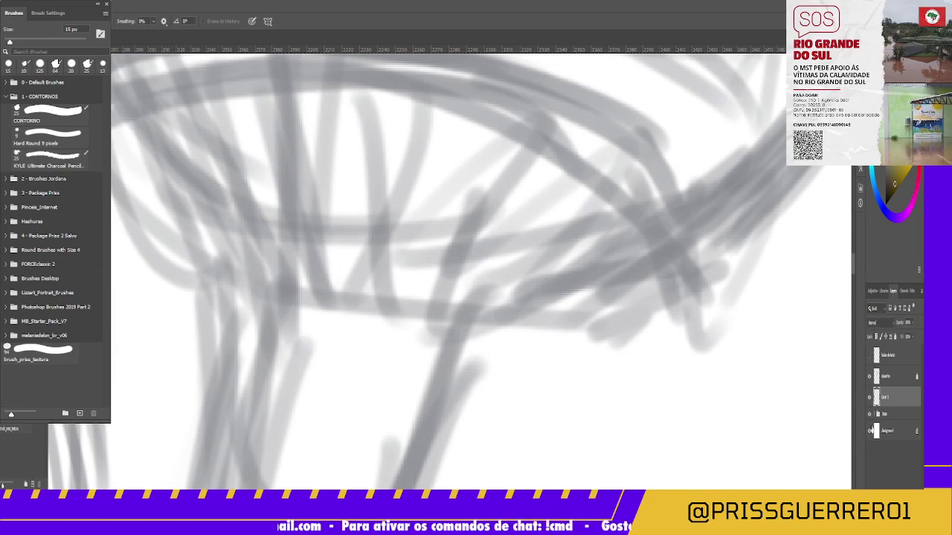
pyautogui.click(870, 430)
pyautogui.click(877, 414)
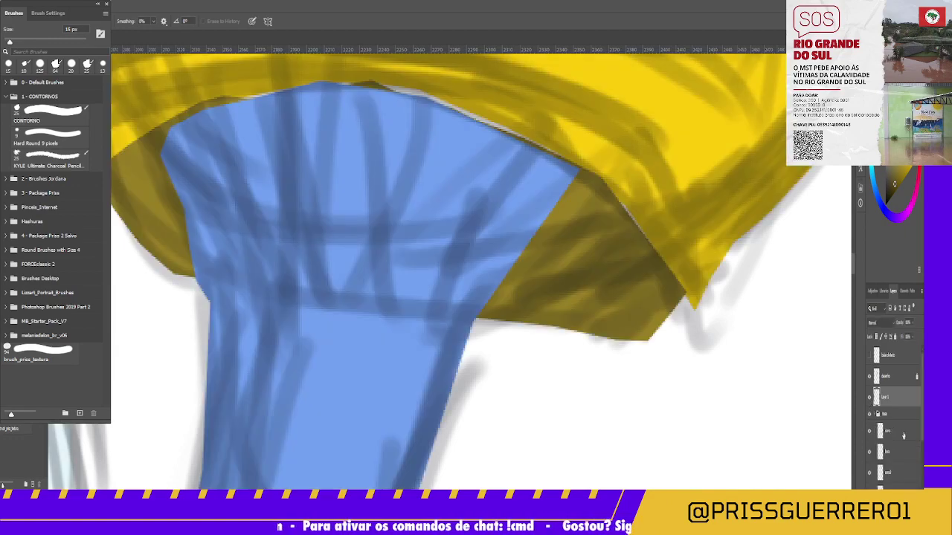
# Scroll down the Layers panel and briefly hide the dark shading layer to check it.
pyautogui.scroll(-2, 922, 413)
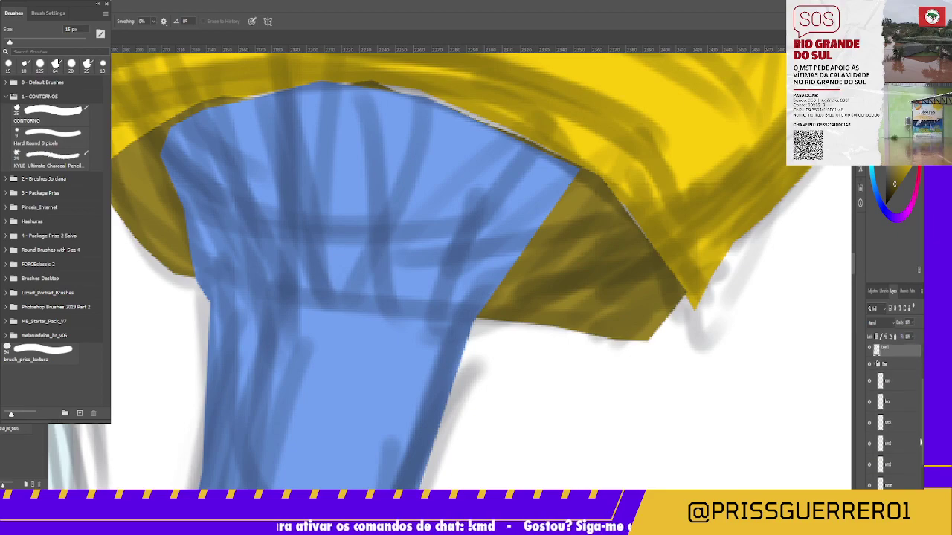
pyautogui.scroll(-1, 920, 424)
pyautogui.scroll(-1, 919, 438)
pyautogui.scroll(-1, 917, 458)
pyautogui.scroll(-1, 917, 461)
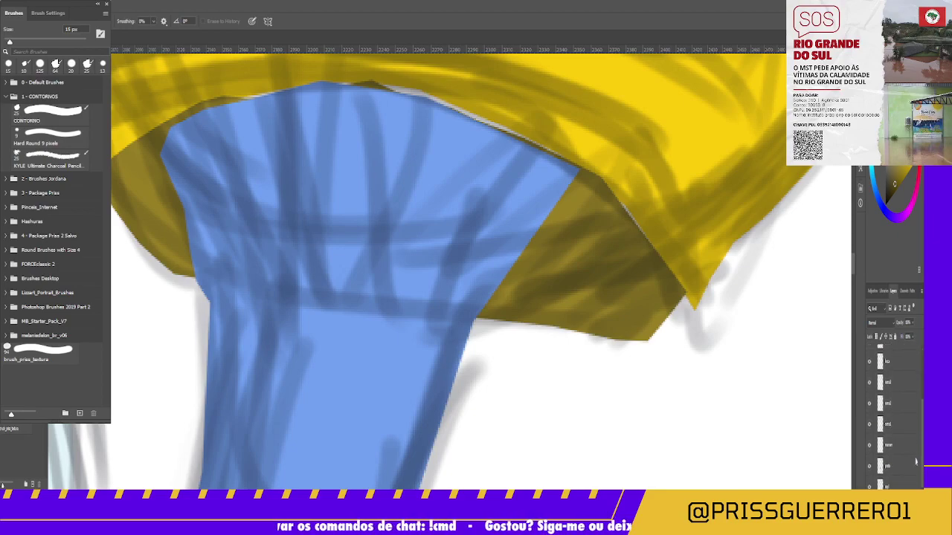
pyautogui.scroll(-1, 916, 467)
pyautogui.scroll(-1, 916, 472)
pyautogui.scroll(-1, 915, 478)
pyautogui.scroll(-1, 914, 482)
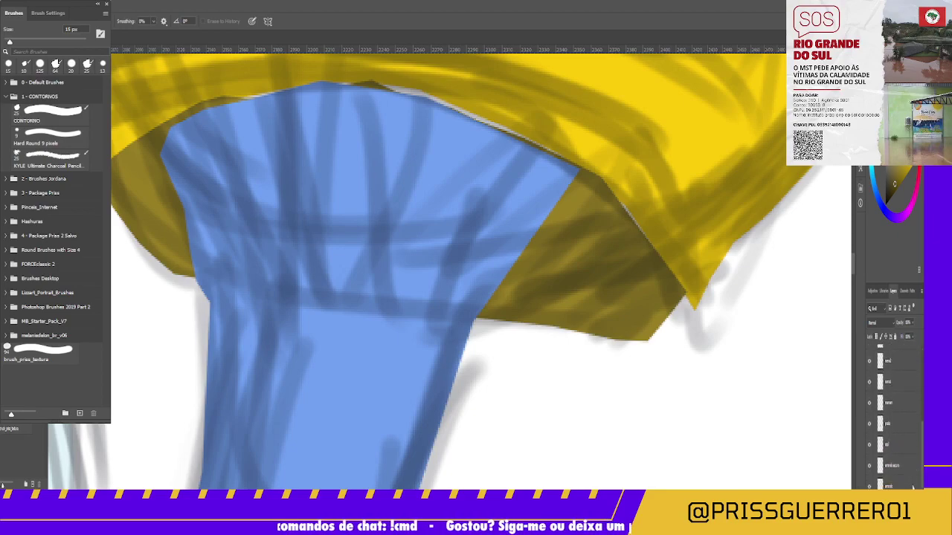
pyautogui.click(869, 466)
pyautogui.click(868, 470)
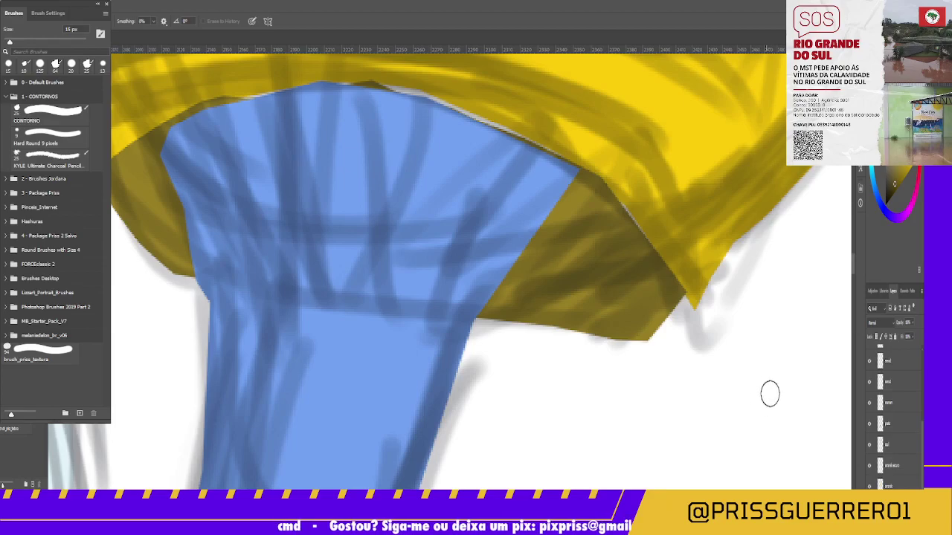
# Paint a dark olive oval on the white area and check the shading layer's coverage.
pyautogui.press('b')
pyautogui.moveTo(766, 394)
pyautogui.mouseDown()
pyautogui.moveTo(759, 435)
pyautogui.moveTo(773, 402)
pyautogui.mouseUp()
pyautogui.moveTo(760, 435)
pyautogui.mouseDown()
pyautogui.moveTo(777, 383)
pyautogui.moveTo(763, 442)
pyautogui.mouseUp()
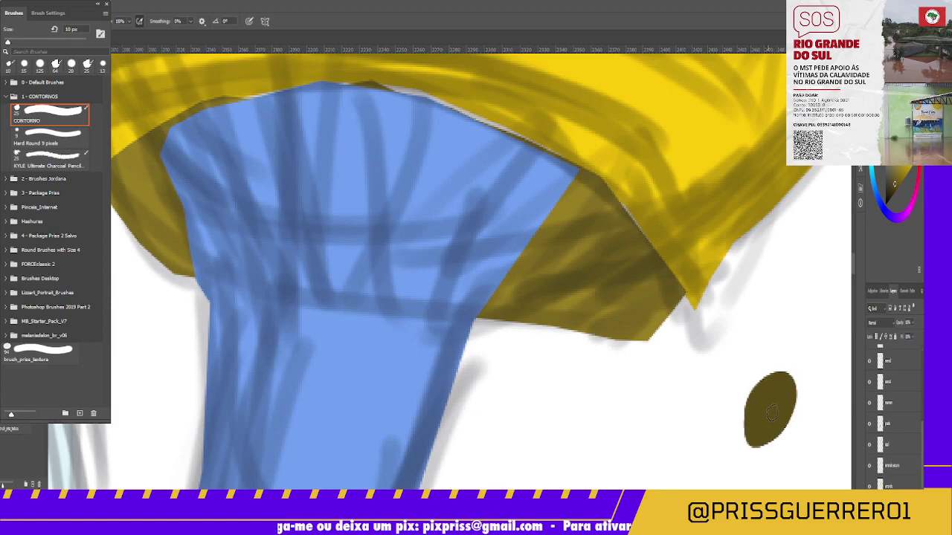
pyautogui.click(869, 467)
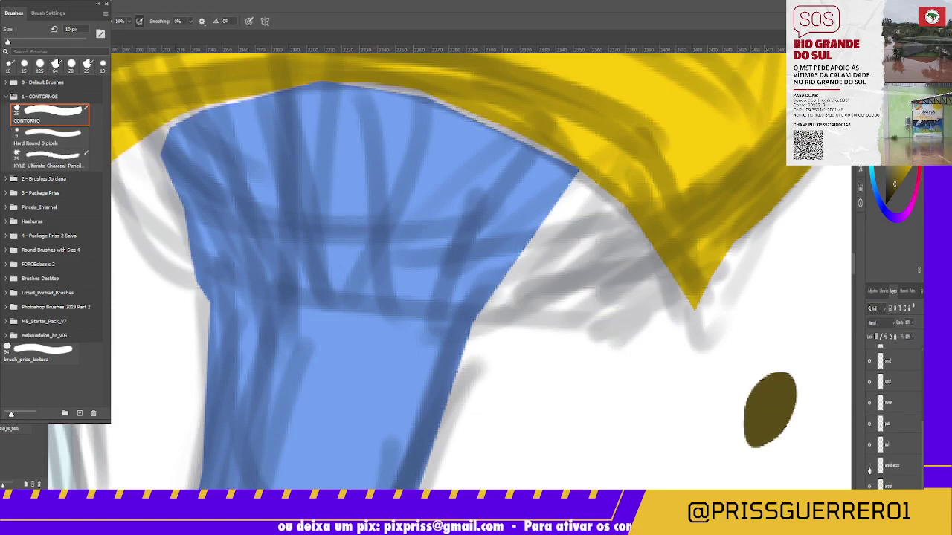
pyautogui.click(869, 467)
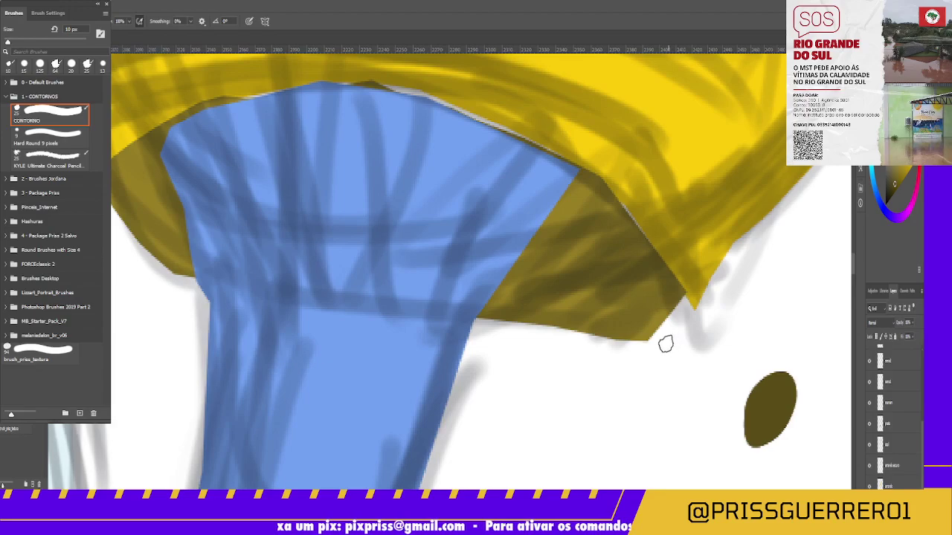
# On the shading layer, fill the jagged olive edge near the shadow tip and refine its upper edge.
pyautogui.press('i')
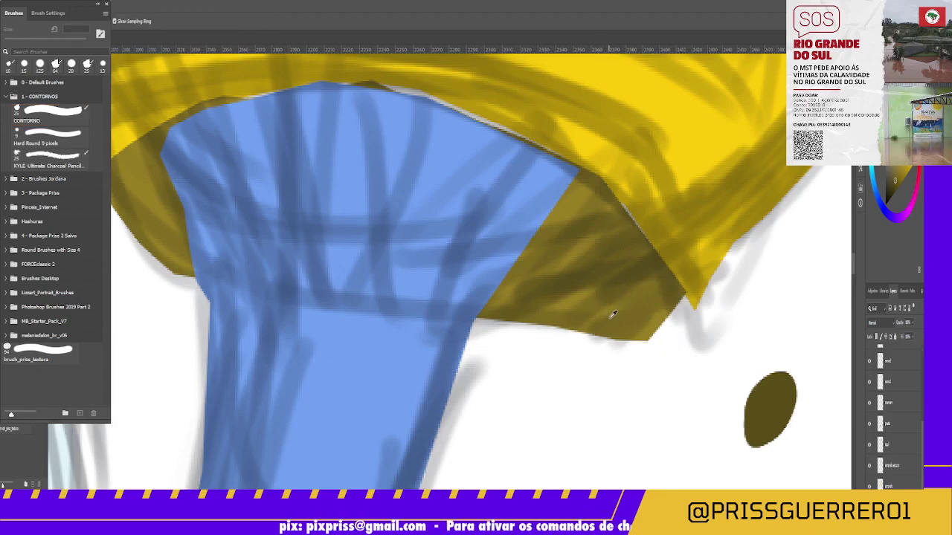
pyautogui.press('b')
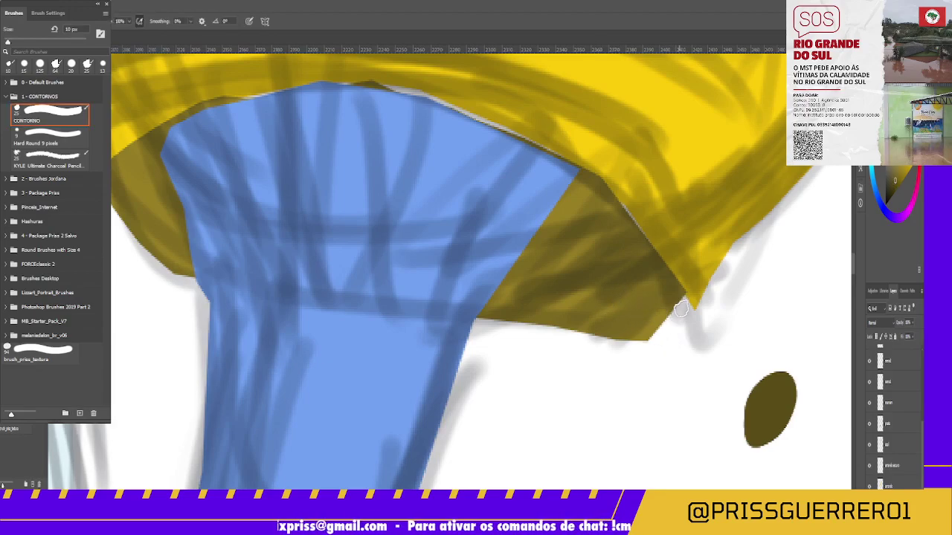
pyautogui.moveTo(684, 299)
pyautogui.mouseDown()
pyautogui.moveTo(652, 341)
pyautogui.moveTo(669, 338)
pyautogui.mouseUp()
pyautogui.hotkey('ctrl', 'z')
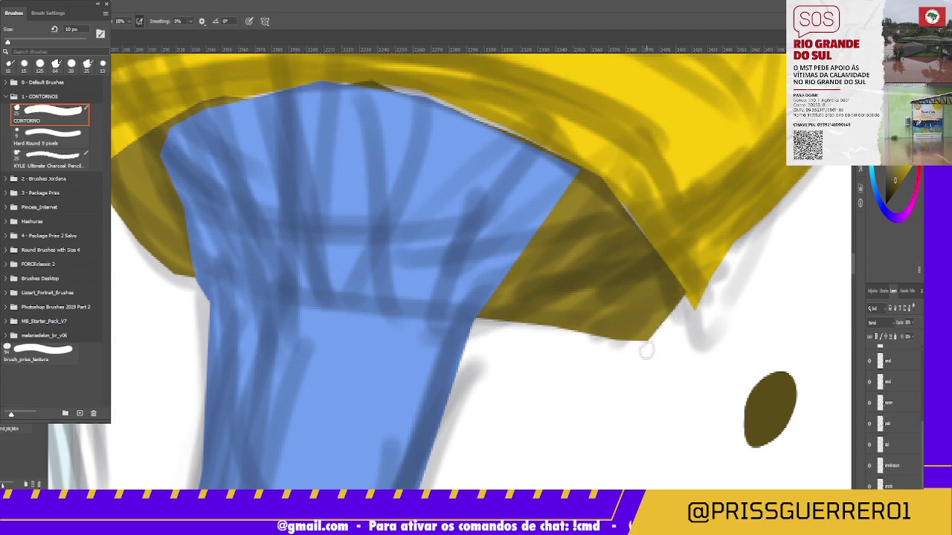
pyautogui.press('i')
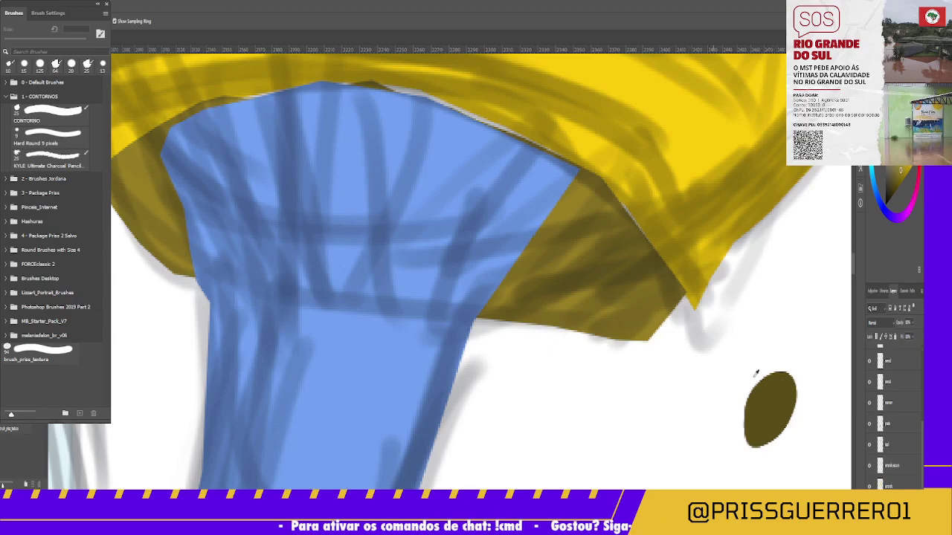
pyautogui.click(886, 464)
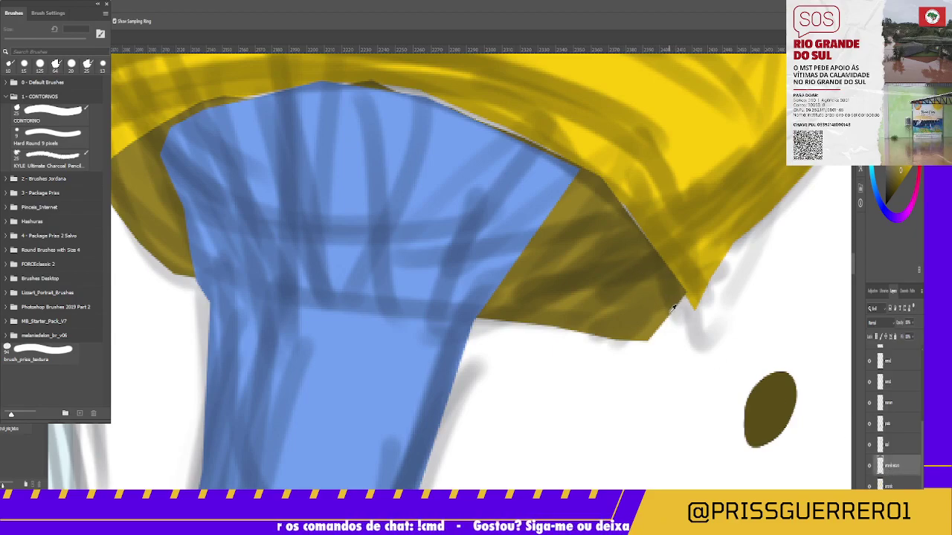
pyautogui.press('b')
pyautogui.moveTo(684, 305)
pyautogui.mouseDown()
pyautogui.moveTo(651, 336)
pyautogui.moveTo(683, 302)
pyautogui.moveTo(662, 334)
pyautogui.moveTo(671, 319)
pyautogui.mouseUp()
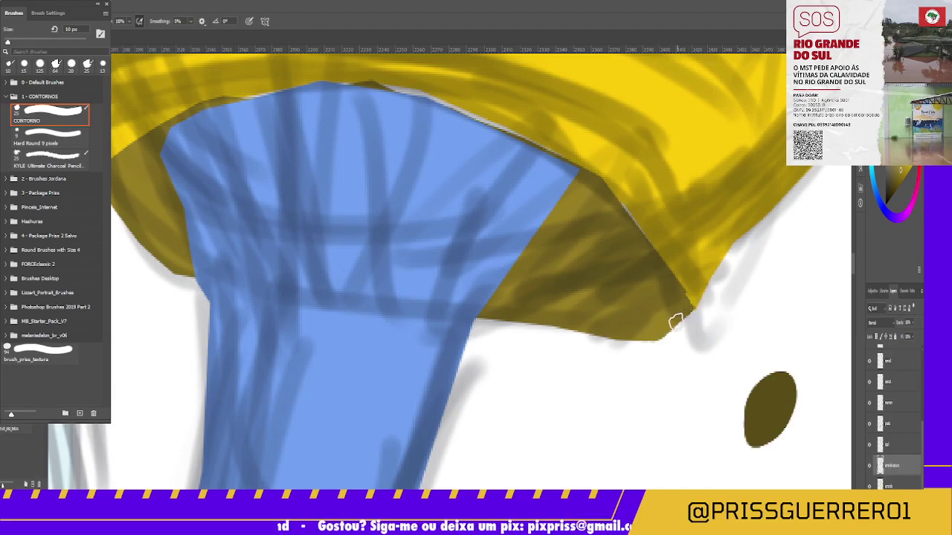
pyautogui.moveTo(622, 206)
pyautogui.mouseDown()
pyautogui.moveTo(600, 179)
pyautogui.moveTo(682, 291)
pyautogui.moveTo(669, 282)
pyautogui.moveTo(682, 315)
pyautogui.moveTo(661, 335)
pyautogui.moveTo(693, 312)
pyautogui.moveTo(659, 329)
pyautogui.moveTo(632, 326)
pyautogui.mouseUp()
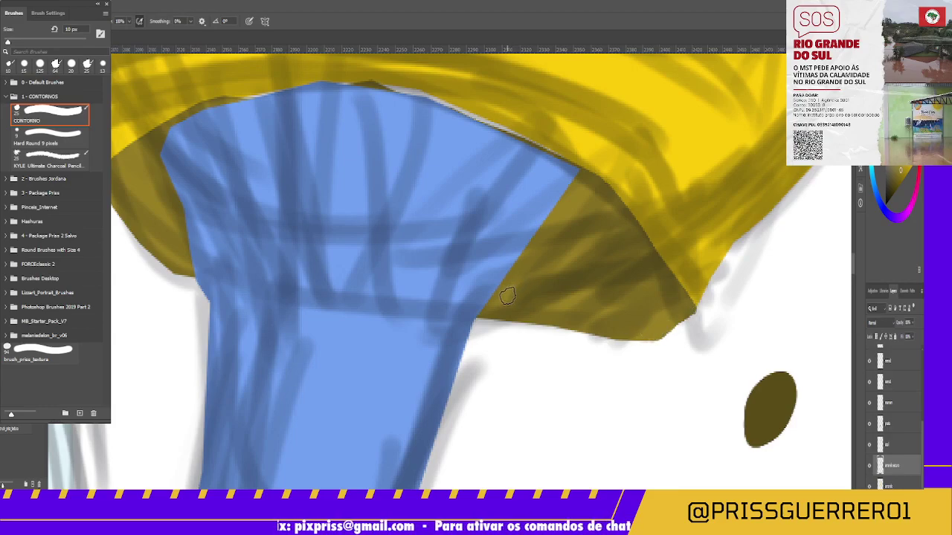
# Erase a thin light gap along the blue shape's top edge, cleaning both ends.
pyautogui.press('e')
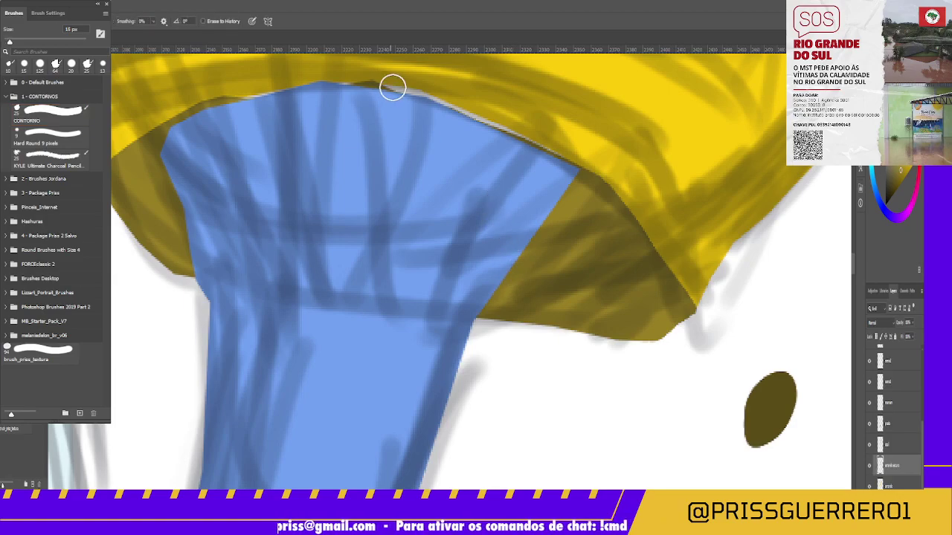
pyautogui.moveTo(393, 88); pyautogui.dragTo(547, 151)
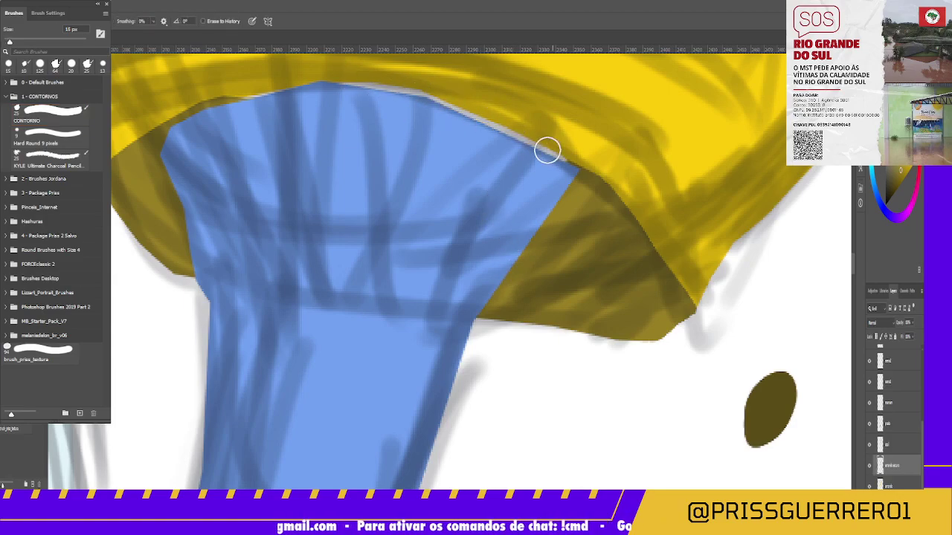
pyautogui.moveTo(548, 151); pyautogui.dragTo(558, 159)
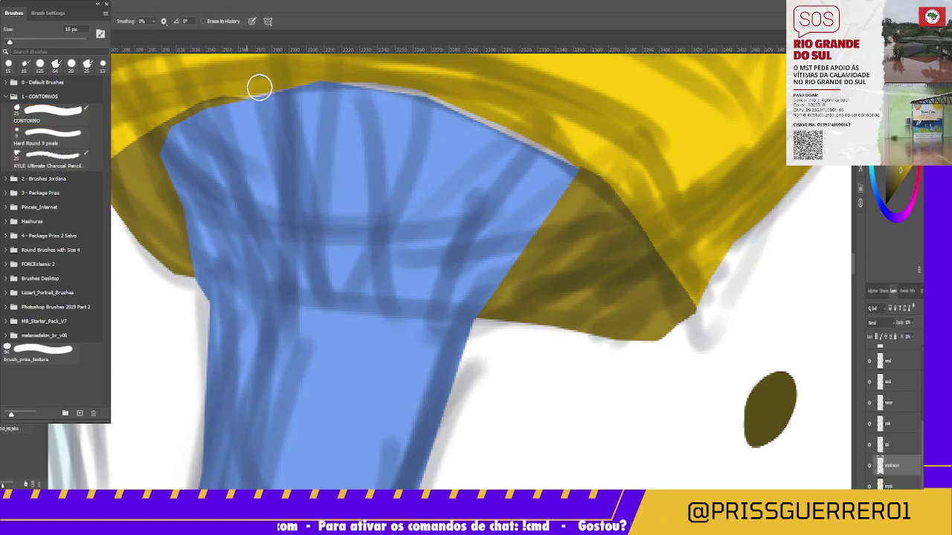
pyautogui.moveTo(260, 87)
pyautogui.mouseDown()
pyautogui.moveTo(180, 121)
pyautogui.moveTo(186, 91)
pyautogui.moveTo(165, 127)
pyautogui.moveTo(168, 149)
pyautogui.moveTo(156, 114)
pyautogui.moveTo(112, 161)
pyautogui.mouseUp()
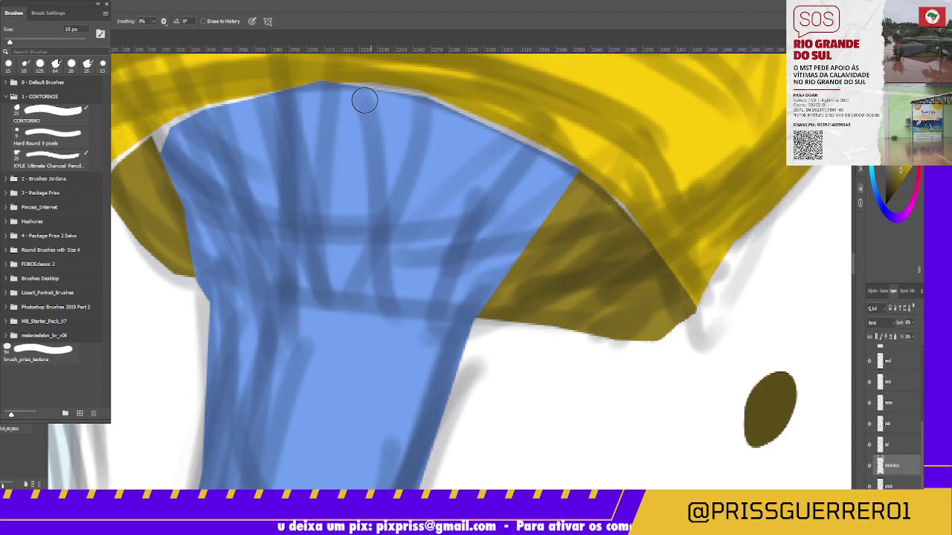
# Erase the olive shading on both sides of the blue sleeve and the dark-yellow tip below it.
pyautogui.moveTo(131, 155)
pyautogui.mouseDown()
pyautogui.moveTo(142, 134)
pyautogui.moveTo(119, 179)
pyautogui.moveTo(148, 193)
pyautogui.moveTo(144, 231)
pyautogui.moveTo(163, 272)
pyautogui.moveTo(192, 291)
pyautogui.mouseUp()
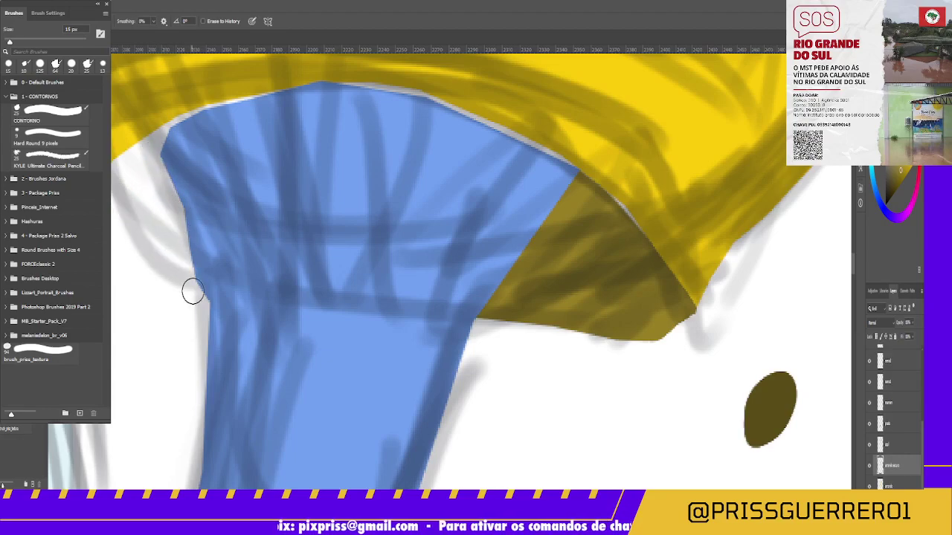
pyautogui.moveTo(540, 217)
pyautogui.mouseDown()
pyautogui.moveTo(496, 270)
pyautogui.moveTo(603, 196)
pyautogui.moveTo(618, 218)
pyautogui.moveTo(622, 285)
pyautogui.moveTo(674, 289)
pyautogui.moveTo(656, 359)
pyautogui.mouseUp()
pyautogui.moveTo(691, 311); pyautogui.dragTo(687, 342)
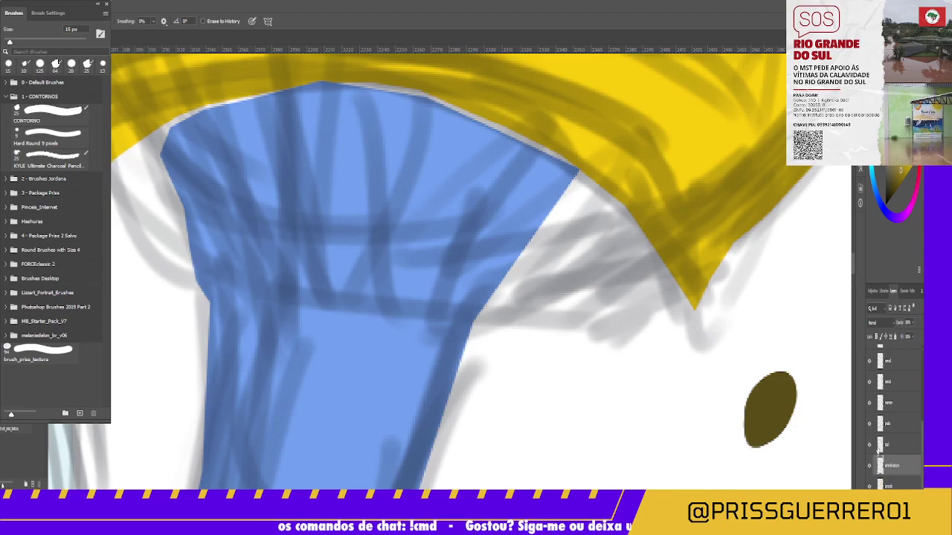
# Hide the blue sleeve, trim the olive shape's top-left corner on its layer, then show the sleeve again.
pyautogui.click(881, 446)
pyautogui.click(869, 444)
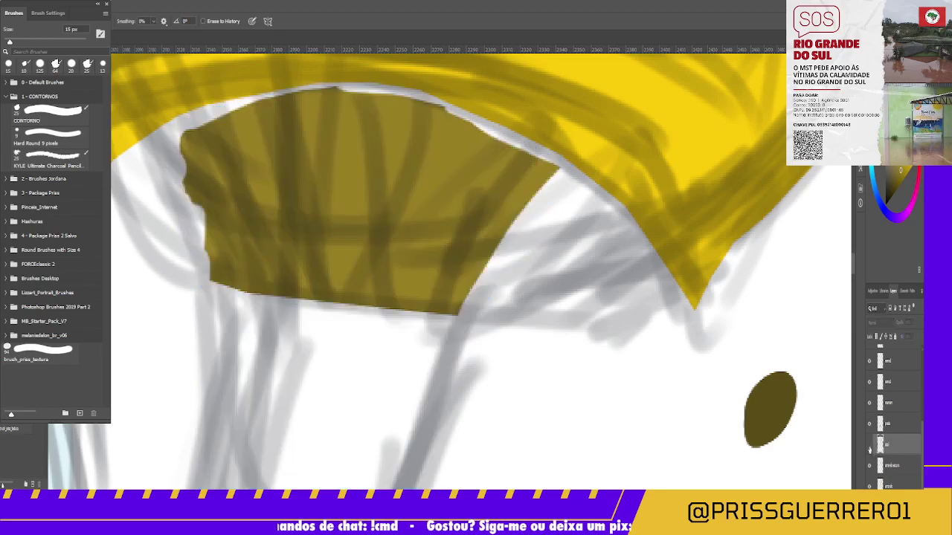
pyautogui.click(870, 446)
pyautogui.click(870, 446)
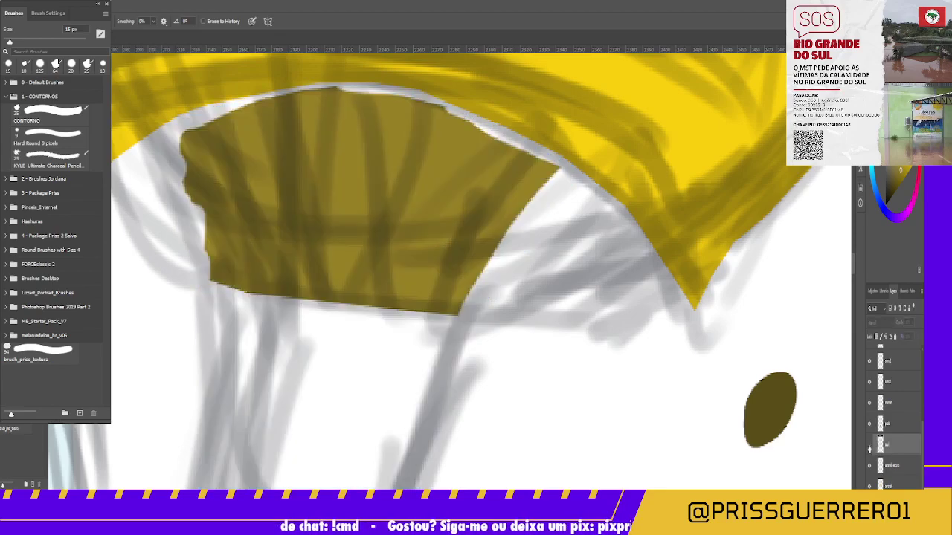
pyautogui.click(888, 467)
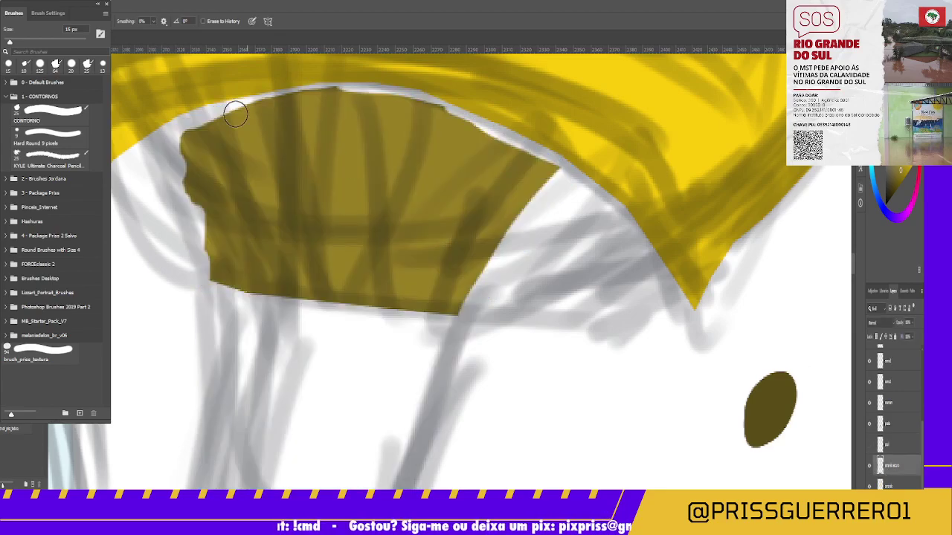
pyautogui.moveTo(234, 106)
pyautogui.mouseDown()
pyautogui.moveTo(136, 176)
pyautogui.moveTo(194, 198)
pyautogui.moveTo(280, 183)
pyautogui.moveTo(351, 189)
pyautogui.moveTo(528, 146)
pyautogui.moveTo(529, 171)
pyautogui.moveTo(482, 221)
pyautogui.moveTo(506, 272)
pyautogui.moveTo(317, 300)
pyautogui.moveTo(514, 244)
pyautogui.moveTo(575, 176)
pyautogui.moveTo(518, 146)
pyautogui.mouseUp()
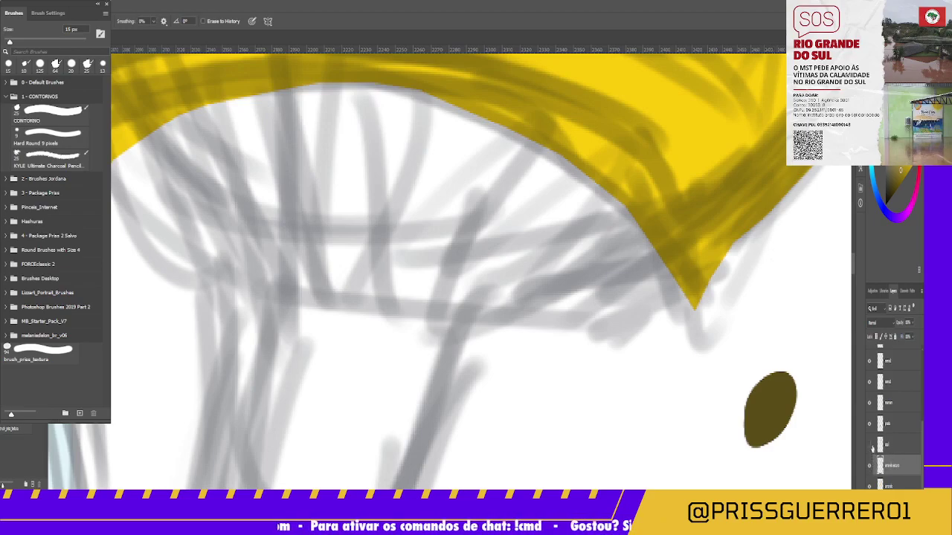
pyautogui.click(869, 446)
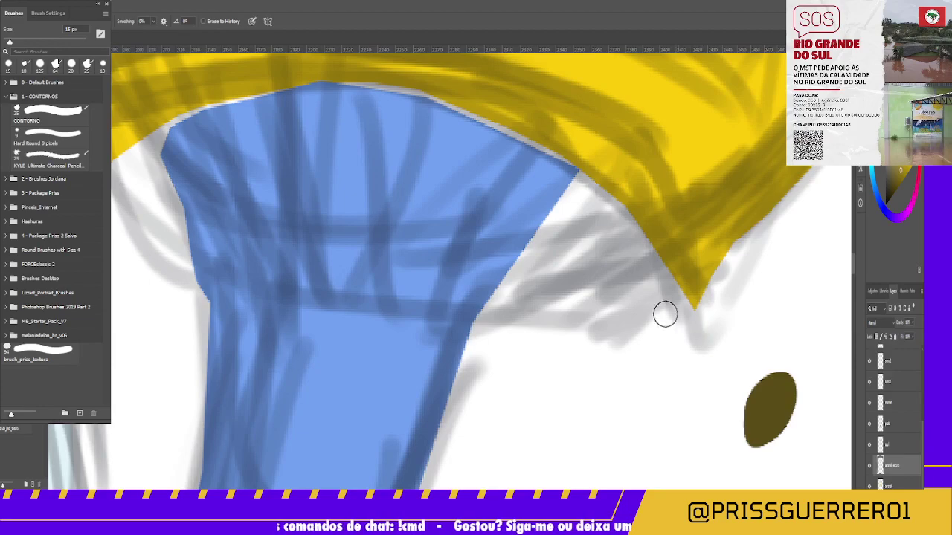
pyautogui.press('b')
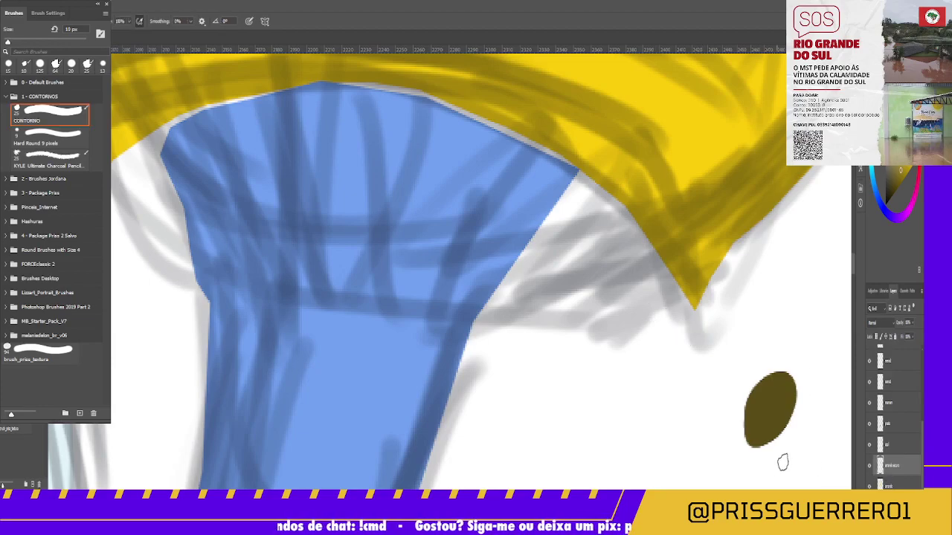
# Paint a lighter olive oval left of the dark one, then sample the sleeve's blue on the blue layer.
pyautogui.moveTo(673, 418)
pyautogui.mouseDown()
pyautogui.moveTo(633, 451)
pyautogui.moveTo(680, 408)
pyautogui.moveTo(654, 404)
pyautogui.moveTo(669, 454)
pyautogui.moveTo(632, 441)
pyautogui.mouseUp()
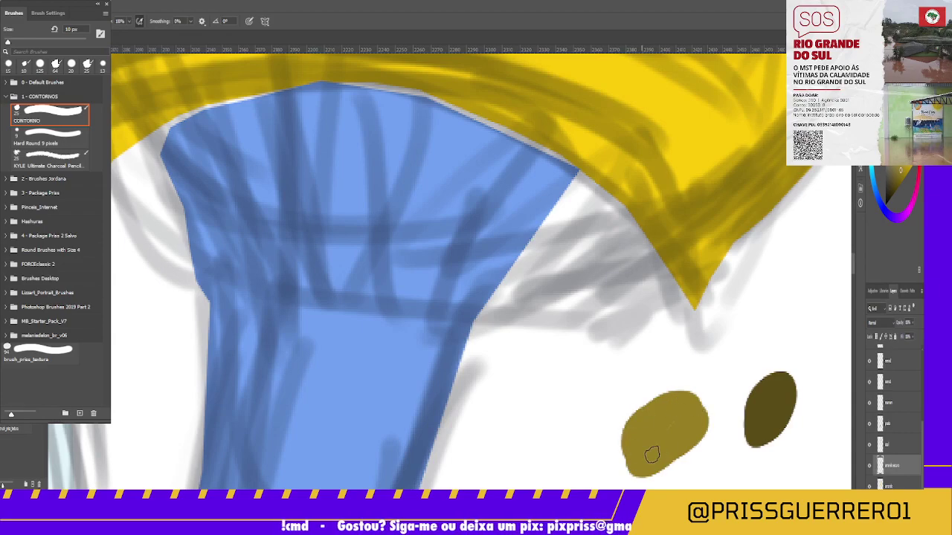
pyautogui.click(885, 445)
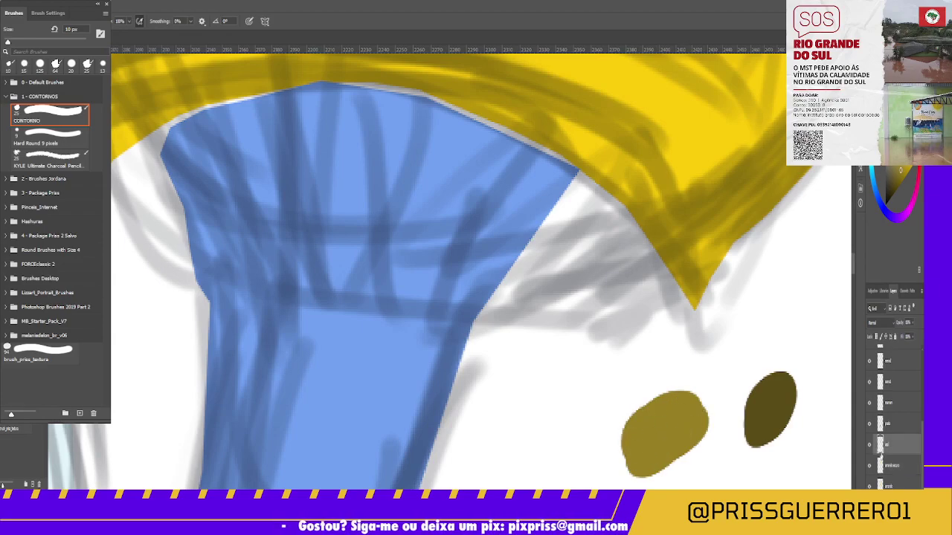
pyautogui.press('i')
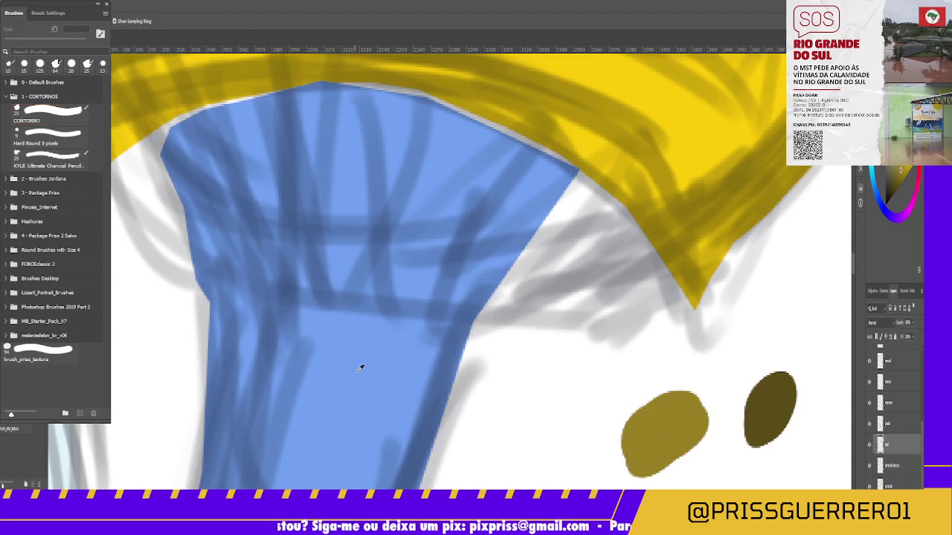
pyautogui.click(371, 367)
pyautogui.press('b')
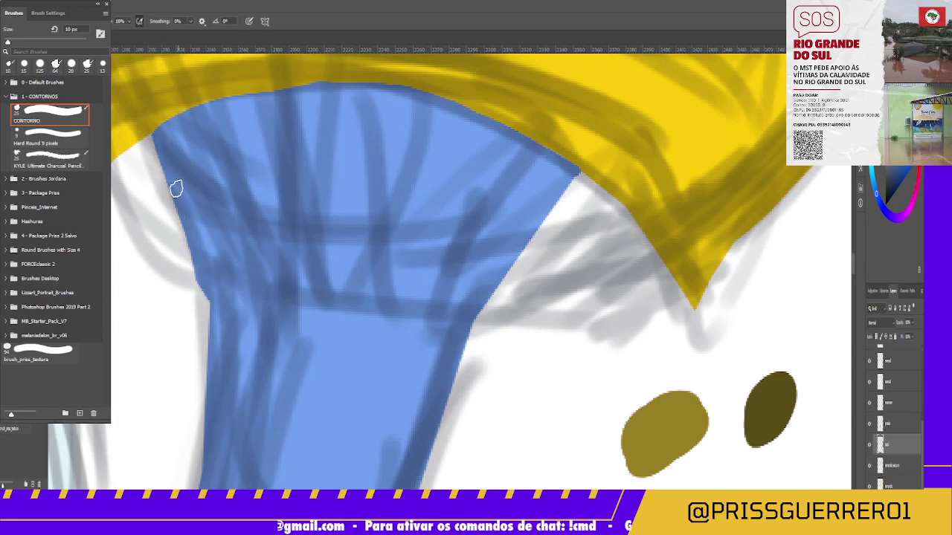
# Widen the blue arm's lower right edge with blue paint where it meets the yellow piece.
pyautogui.moveTo(193, 266); pyautogui.dragTo(317, 230)
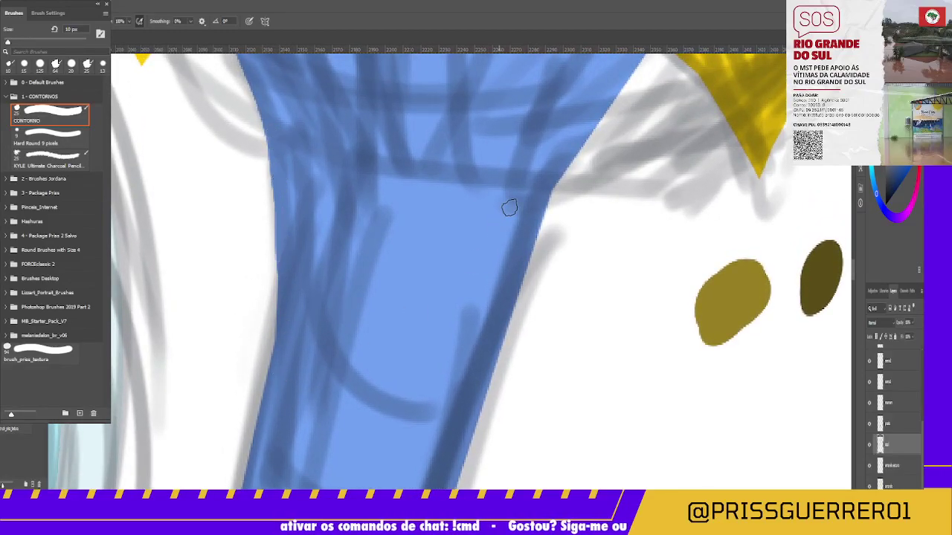
pyautogui.moveTo(276, 412)
pyautogui.mouseDown()
pyautogui.moveTo(357, 268)
pyautogui.moveTo(431, 240)
pyautogui.moveTo(382, 314)
pyautogui.moveTo(433, 297)
pyautogui.moveTo(372, 272)
pyautogui.mouseUp()
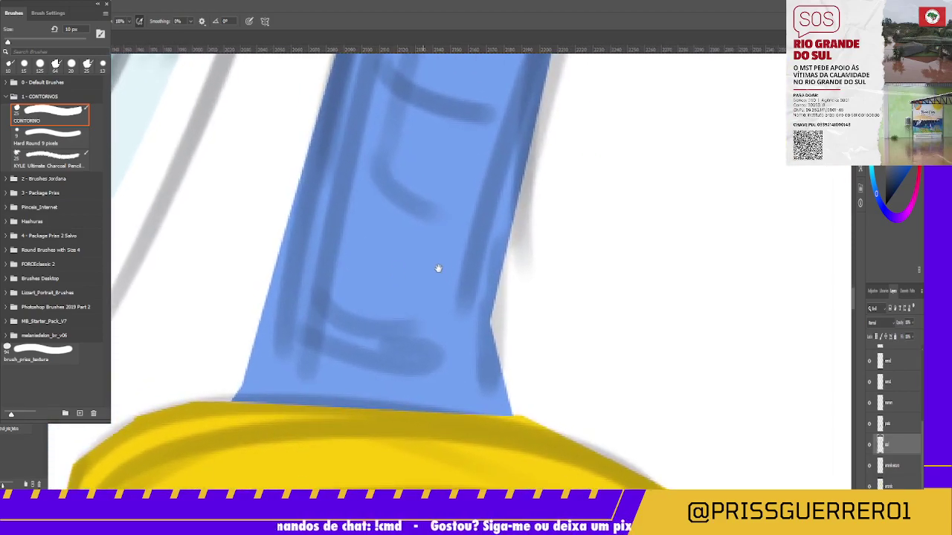
pyautogui.moveTo(490, 305)
pyautogui.mouseDown()
pyautogui.moveTo(495, 234)
pyautogui.moveTo(493, 320)
pyautogui.moveTo(497, 227)
pyautogui.moveTo(510, 411)
pyautogui.mouseUp()
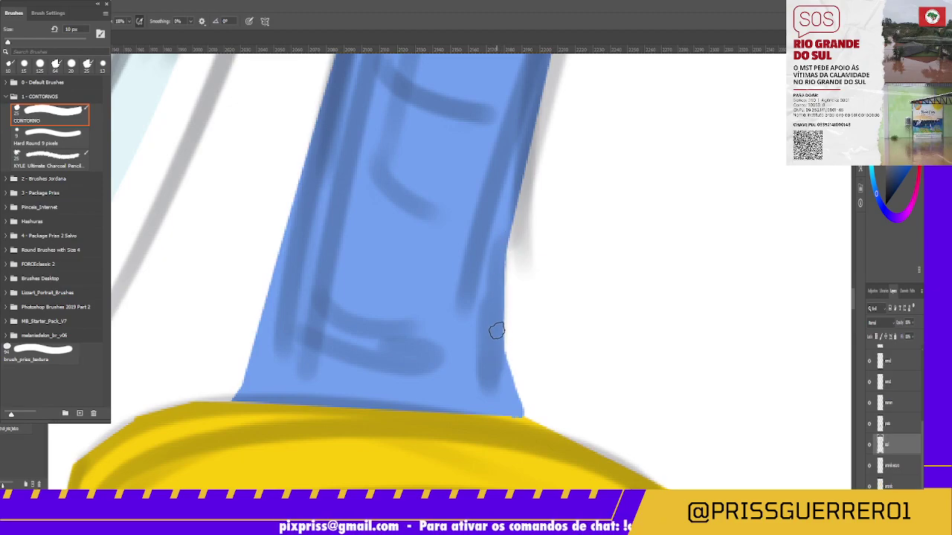
pyautogui.moveTo(463, 255); pyautogui.dragTo(472, 389)
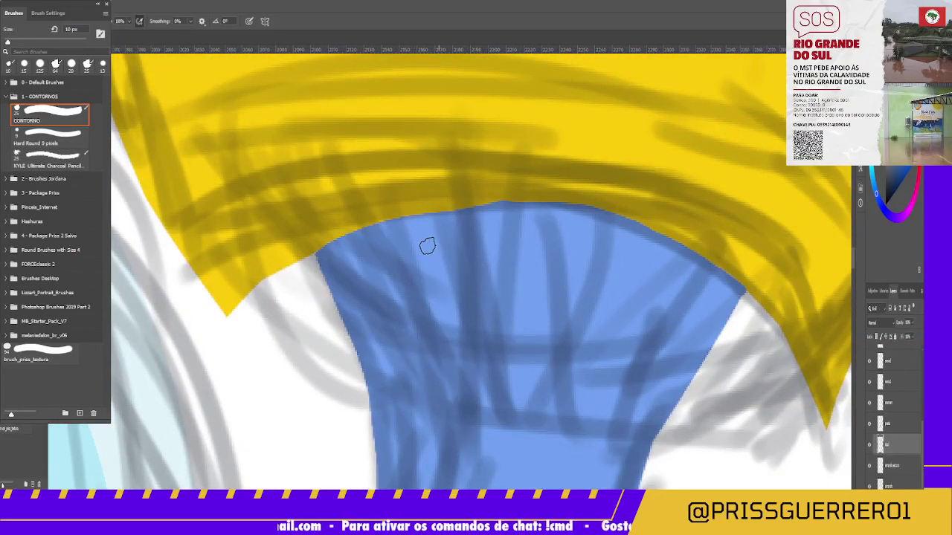
# Erase a thin light gap along the blue's top-left edge, undoing the right-side part.
pyautogui.press('e')
pyautogui.moveTo(457, 198); pyautogui.dragTo(622, 216)
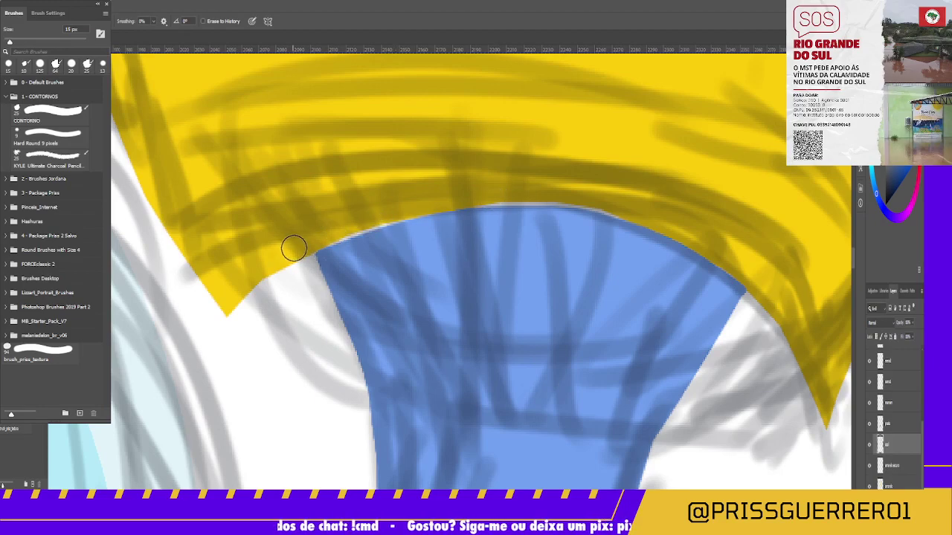
pyautogui.moveTo(293, 248); pyautogui.dragTo(525, 194)
pyautogui.moveTo(456, 213)
pyautogui.mouseDown()
pyautogui.moveTo(436, 212)
pyautogui.moveTo(625, 227)
pyautogui.moveTo(743, 292)
pyautogui.mouseUp()
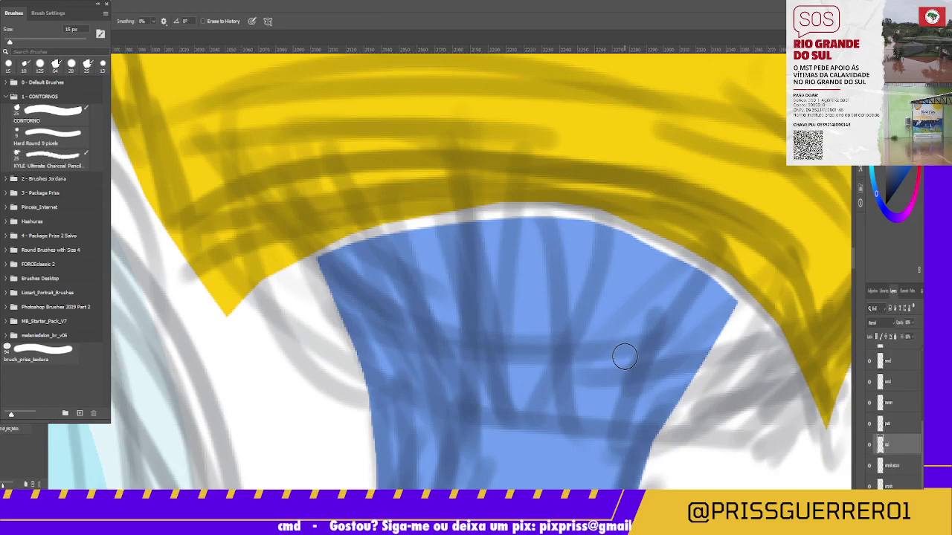
pyautogui.hotkey('ctrl', 'z')
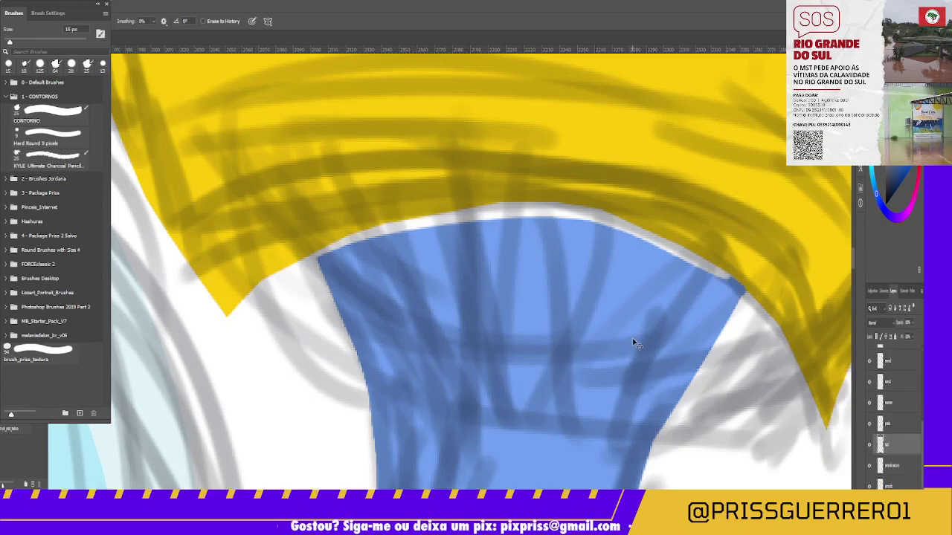
pyautogui.hotkey('ctrl', 'z')
pyautogui.hotkey('ctrl', 'z')
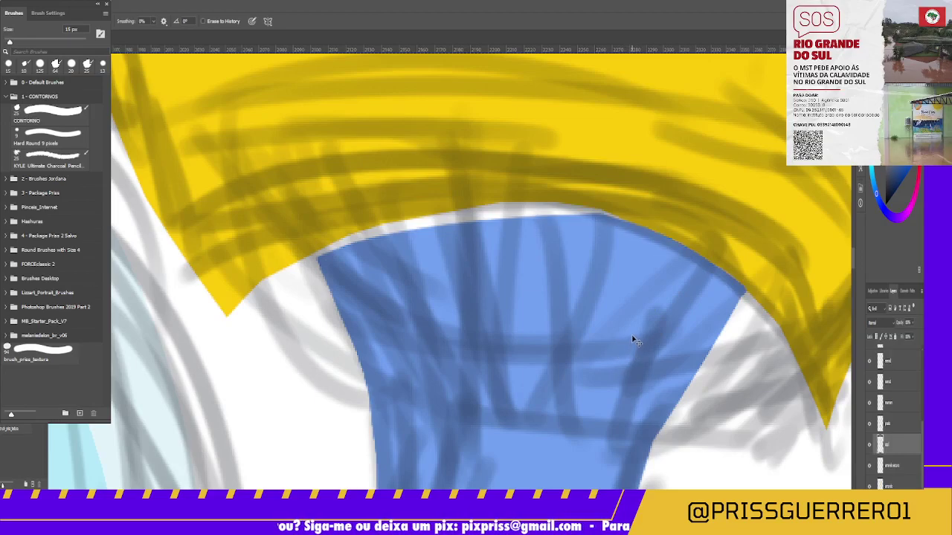
pyautogui.hotkey('ctrl', 'z')
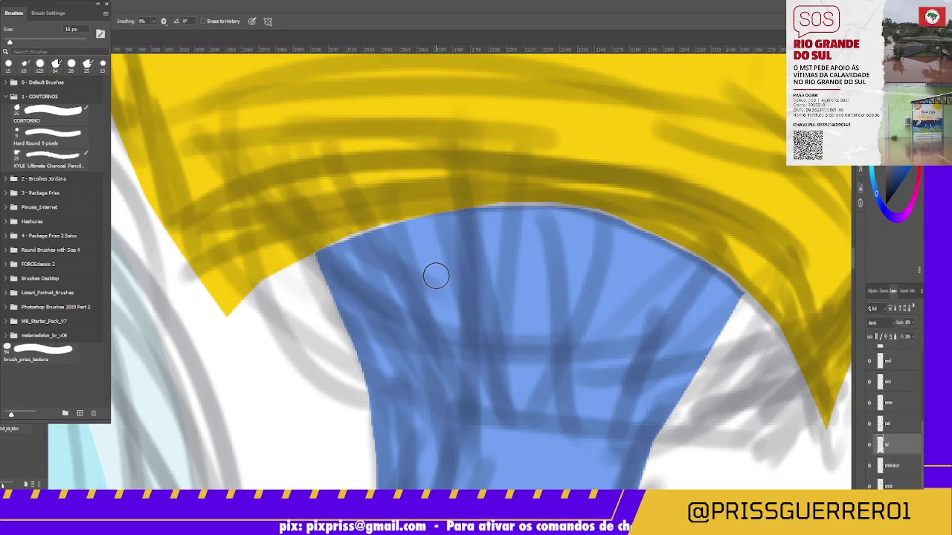
# Zoom in on the yellow-blue shoulder edge and touch it up with a smaller CONTORNO brush.
pyautogui.press('z')
pyautogui.click(328, 245)
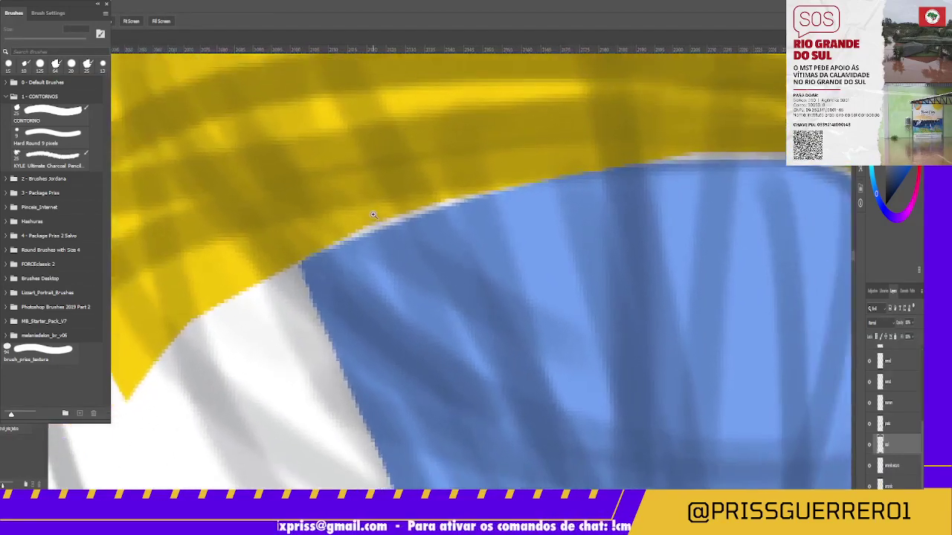
pyautogui.press('b')
pyautogui.press('[')
pyautogui.press('[')
pyautogui.press('[')
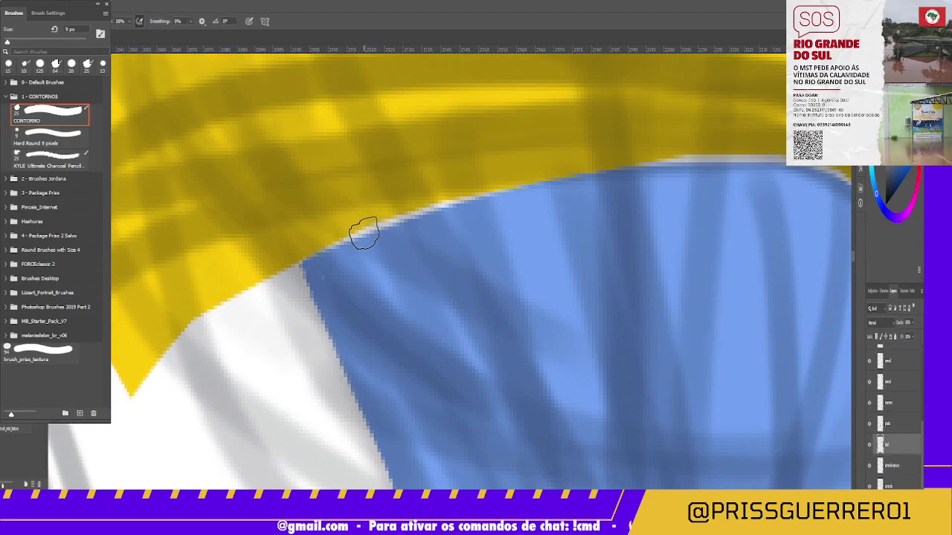
pyautogui.press('[')
pyautogui.press('[')
pyautogui.press('[')
pyautogui.press('[')
pyautogui.moveTo(319, 268); pyautogui.dragTo(330, 258)
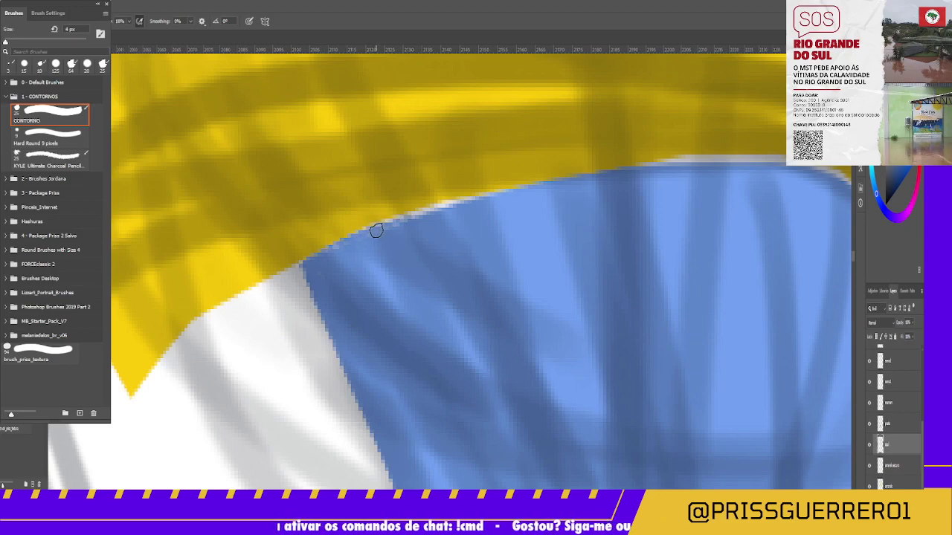
pyautogui.press(']')
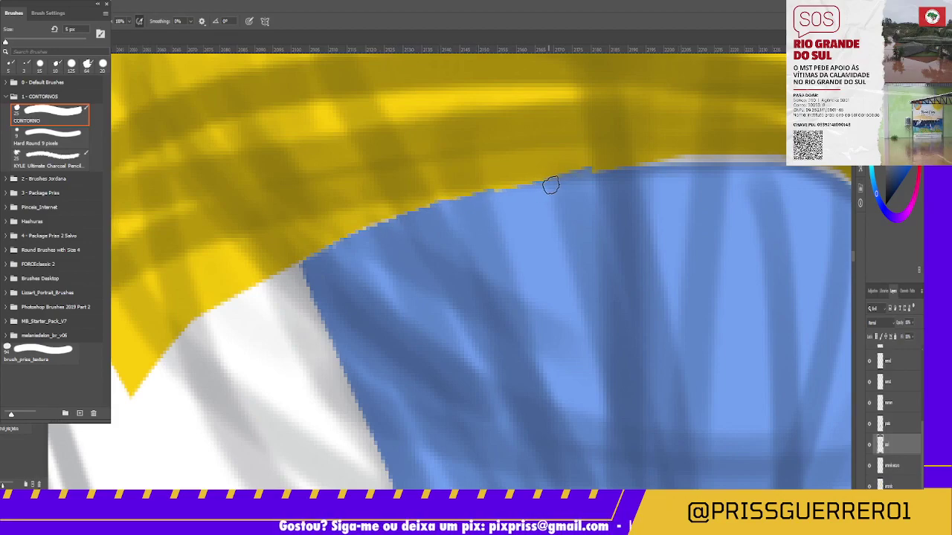
pyautogui.keyDown('shift'); pyautogui.click(590, 180); pyautogui.keyUp('shift')
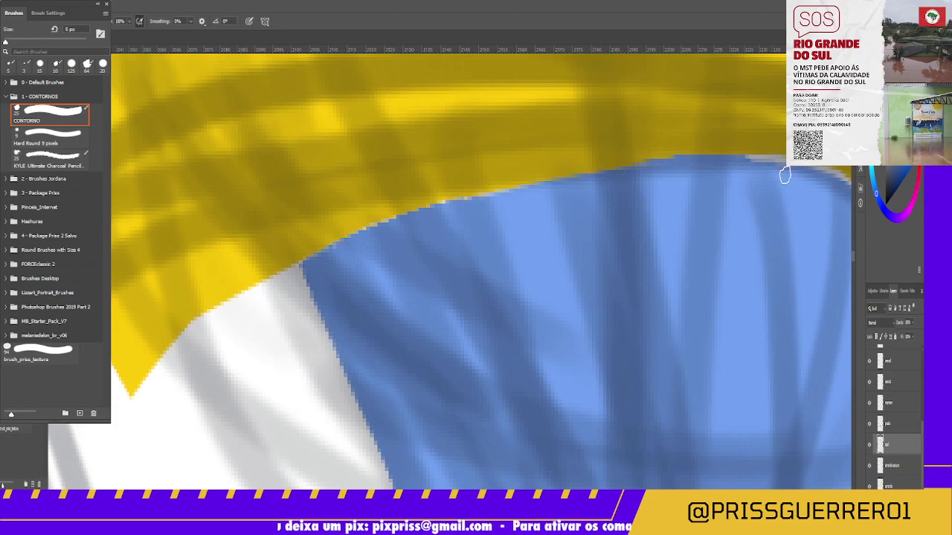
# Darken the pale fringe along the edge, fix spots with a 6 px eraser, then zoom out.
pyautogui.moveTo(797, 170)
pyautogui.mouseDown()
pyautogui.moveTo(538, 234)
pyautogui.moveTo(521, 209)
pyautogui.moveTo(534, 191)
pyautogui.moveTo(632, 215)
pyautogui.moveTo(661, 234)
pyautogui.mouseUp()
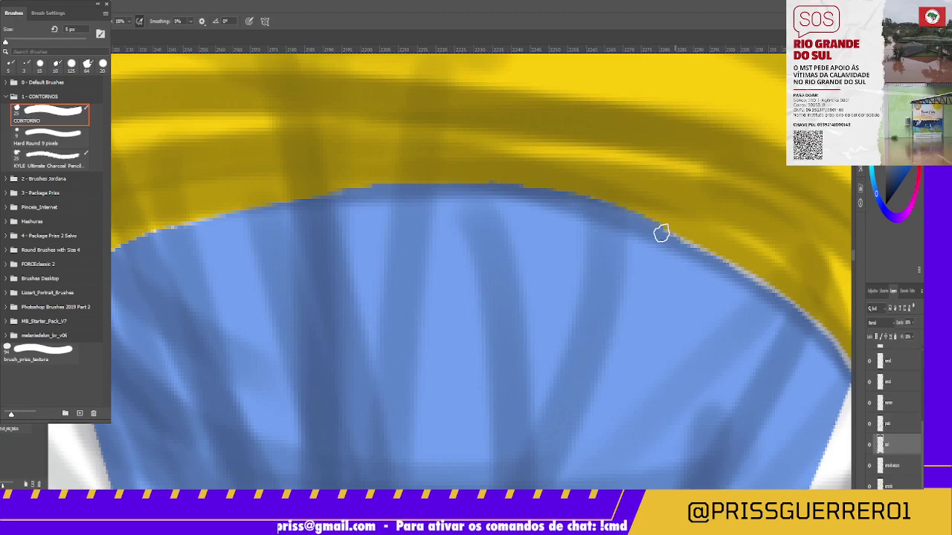
pyautogui.moveTo(697, 285); pyautogui.dragTo(542, 271)
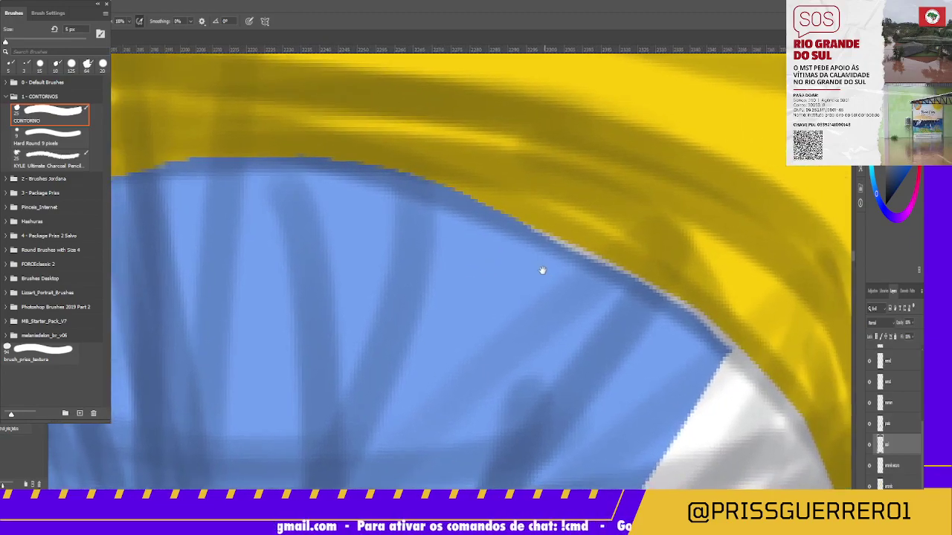
pyautogui.moveTo(527, 225); pyautogui.dragTo(725, 338)
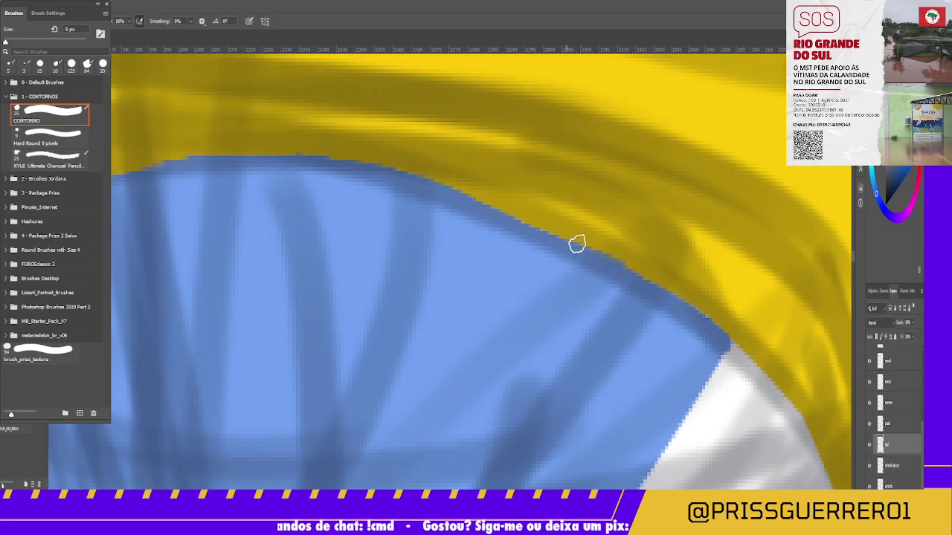
pyautogui.press('e')
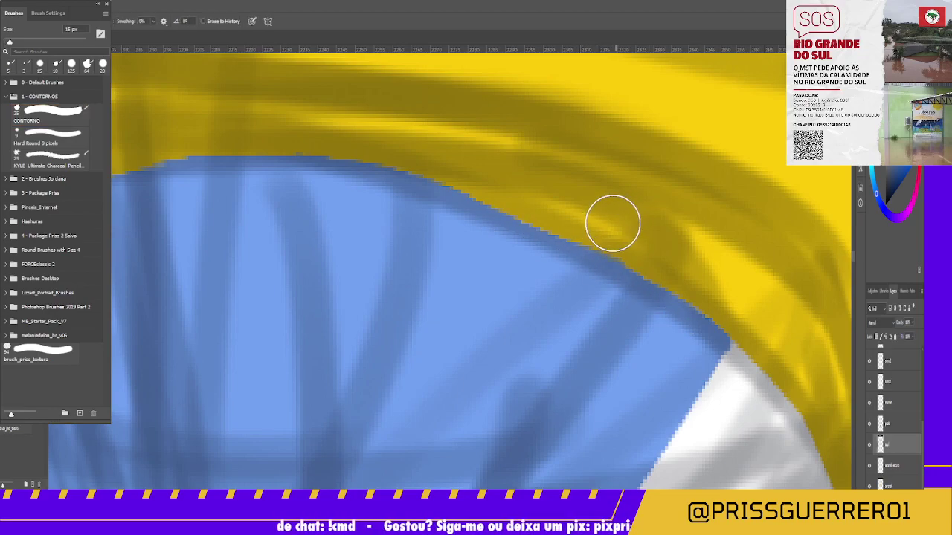
pyautogui.press('[')
pyautogui.press('[')
pyautogui.press('[')
pyautogui.press('[')
pyautogui.press('[')
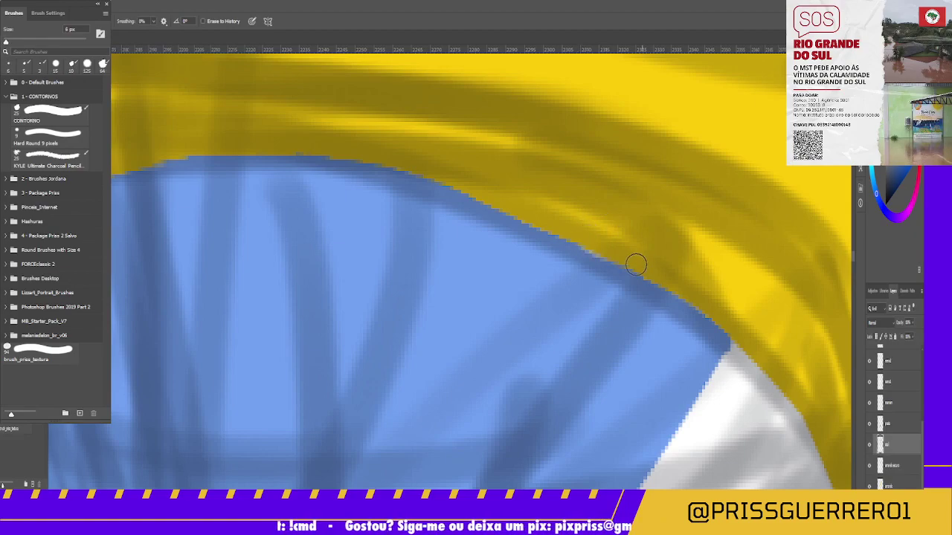
pyautogui.press('b')
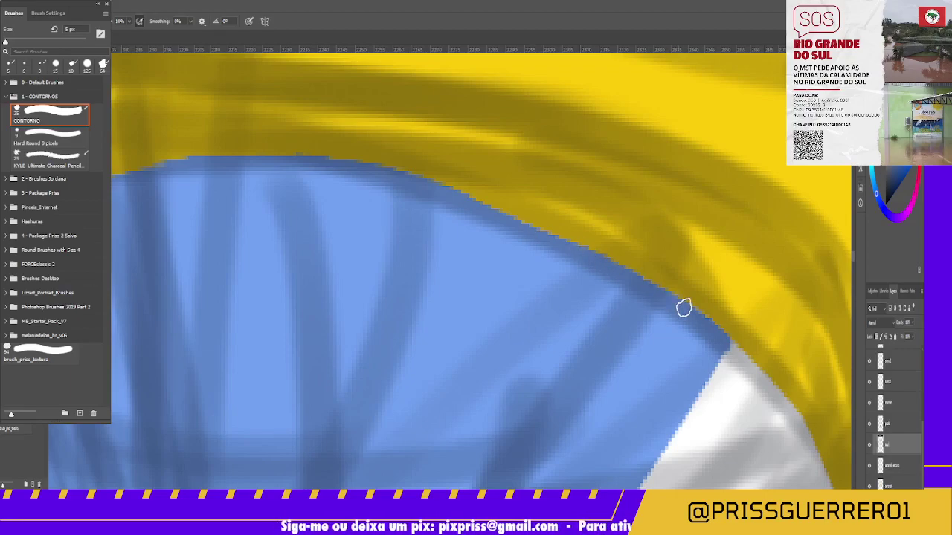
pyautogui.moveTo(629, 291); pyautogui.dragTo(678, 295)
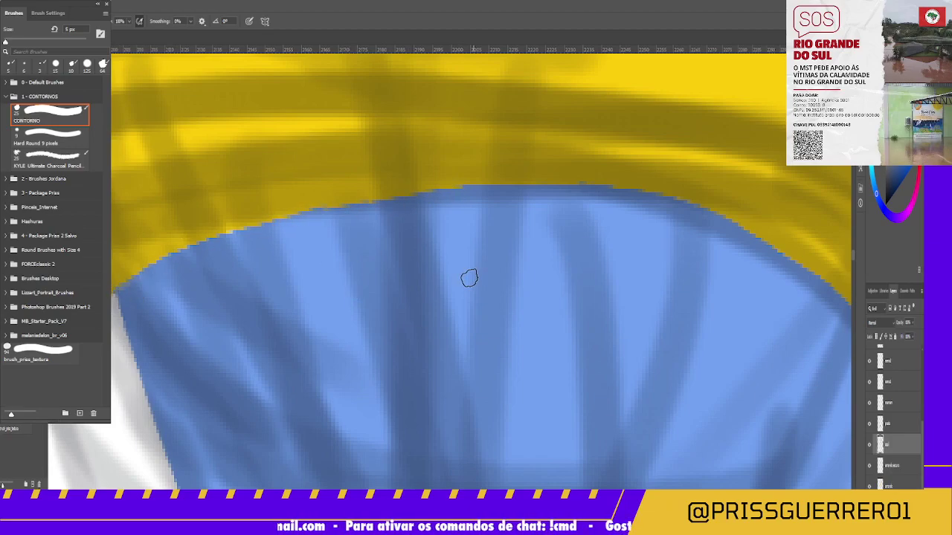
pyautogui.moveTo(464, 287); pyautogui.dragTo(437, 341)
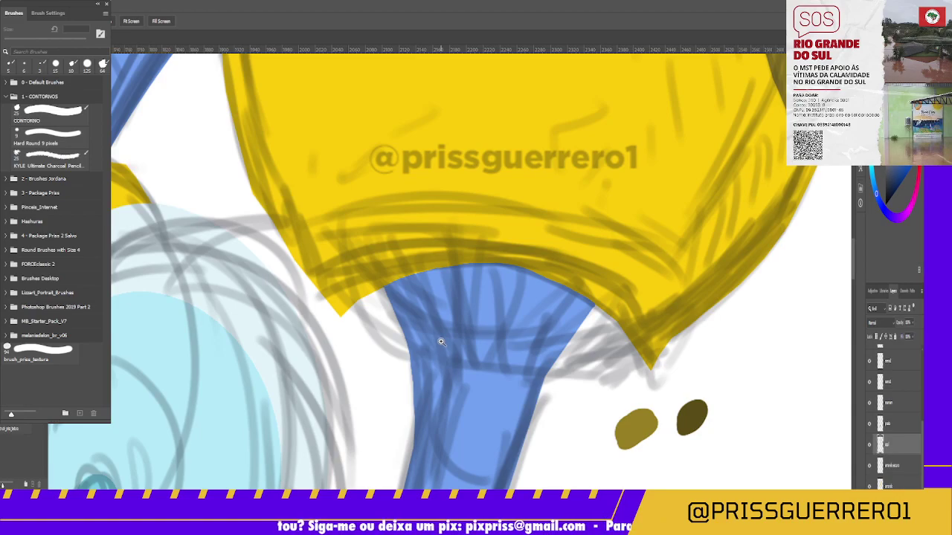
# Zoom onto the blue arm's upper edge, activate the lower layer, and eyedrop white from the canvas.
pyautogui.moveTo(420, 339); pyautogui.dragTo(425, 310)
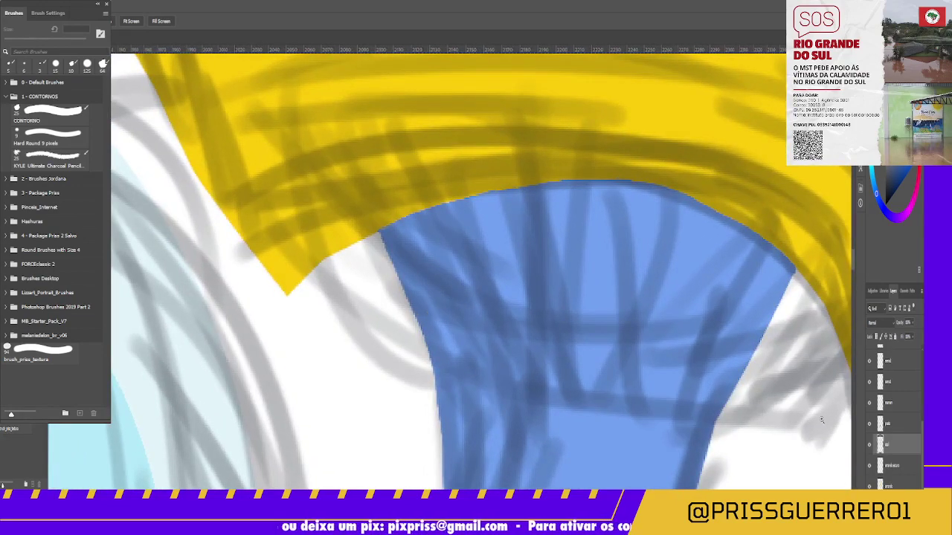
pyautogui.click(889, 467)
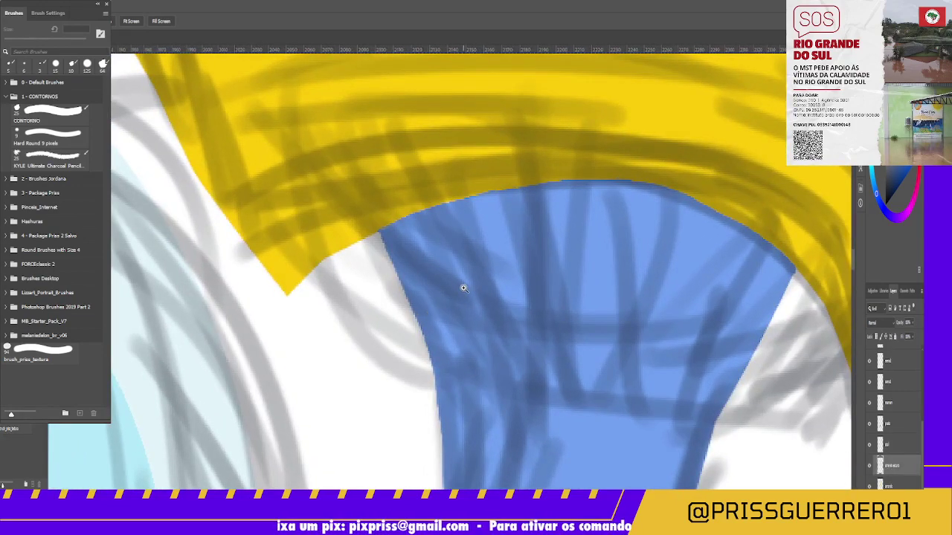
pyautogui.press('i')
pyautogui.click(821, 480)
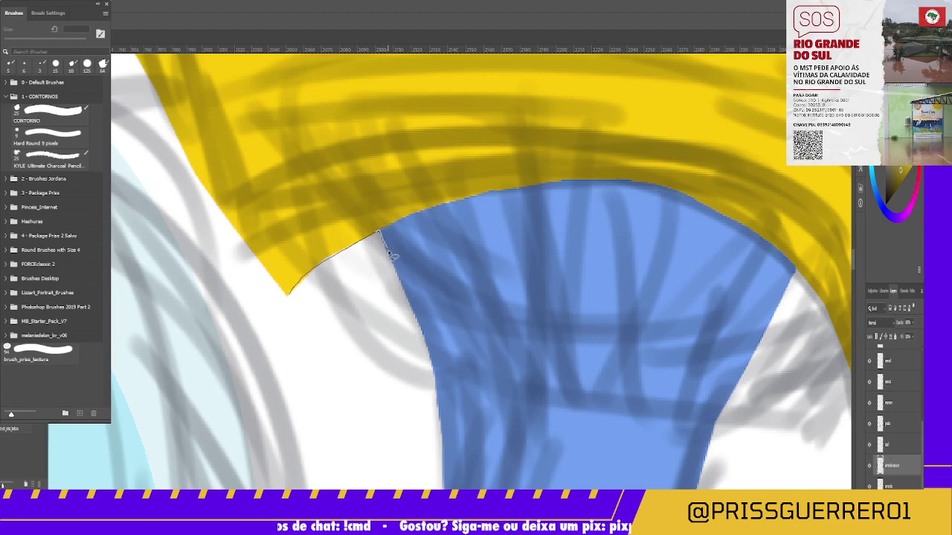
# Lasso around the white gap below the yellow ring and zoom in on it.
pyautogui.moveTo(391, 255); pyautogui.dragTo(422, 320)
pyautogui.moveTo(429, 366); pyautogui.dragTo(431, 371)
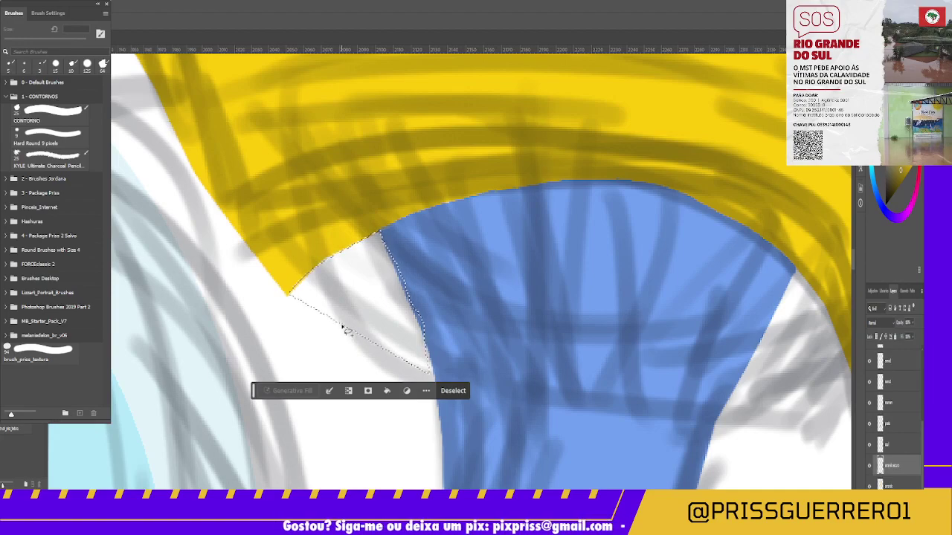
pyautogui.press('z')
pyautogui.click(372, 274)
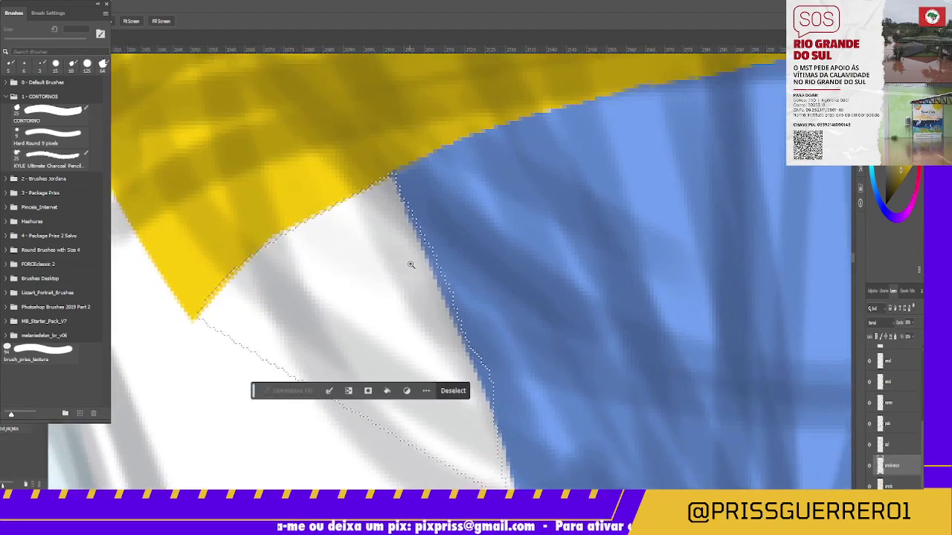
pyautogui.moveTo(410, 266); pyautogui.dragTo(309, 263)
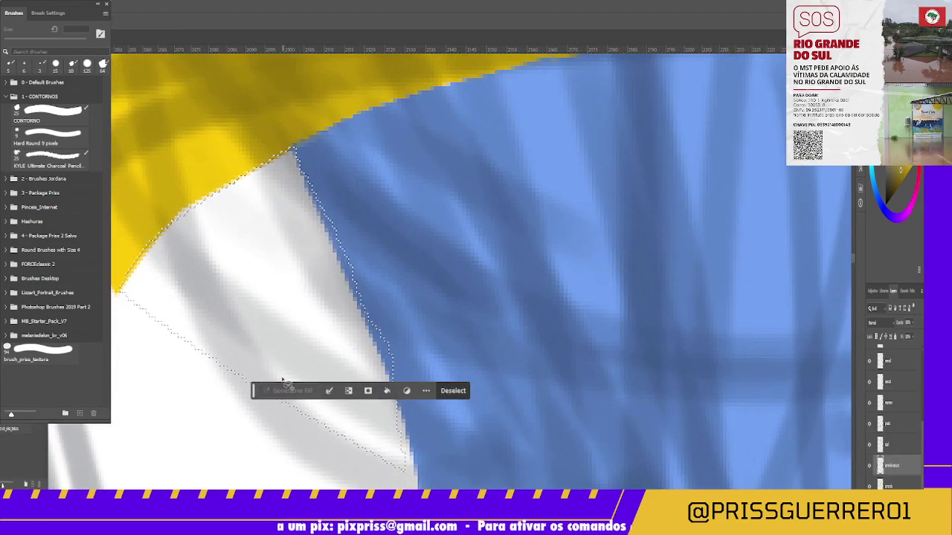
pyautogui.moveTo(254, 395); pyautogui.dragTo(488, 270)
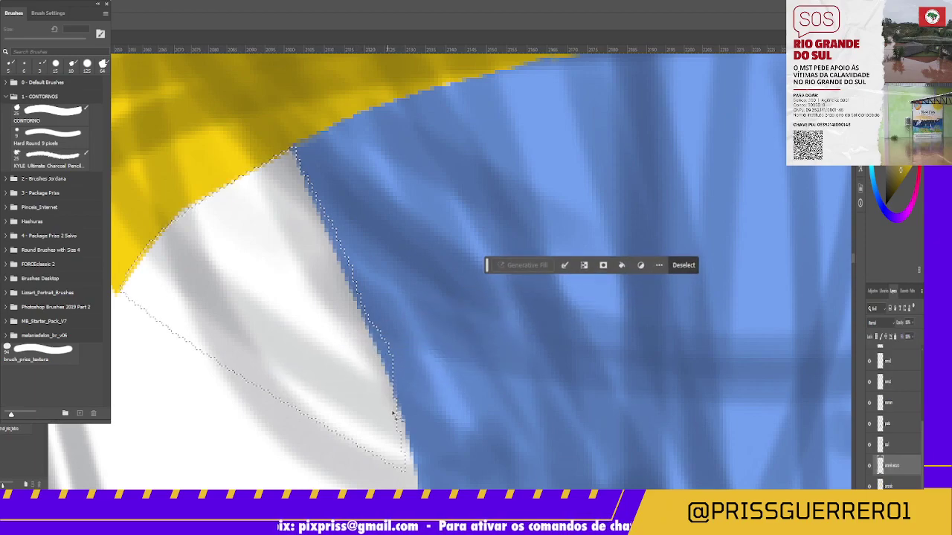
# Add extra strips along the blue arm's edge and the yellow edge to the selection.
pyautogui.moveTo(387, 399)
pyautogui.mouseDown()
pyautogui.moveTo(420, 482)
pyautogui.moveTo(393, 405)
pyautogui.mouseUp()
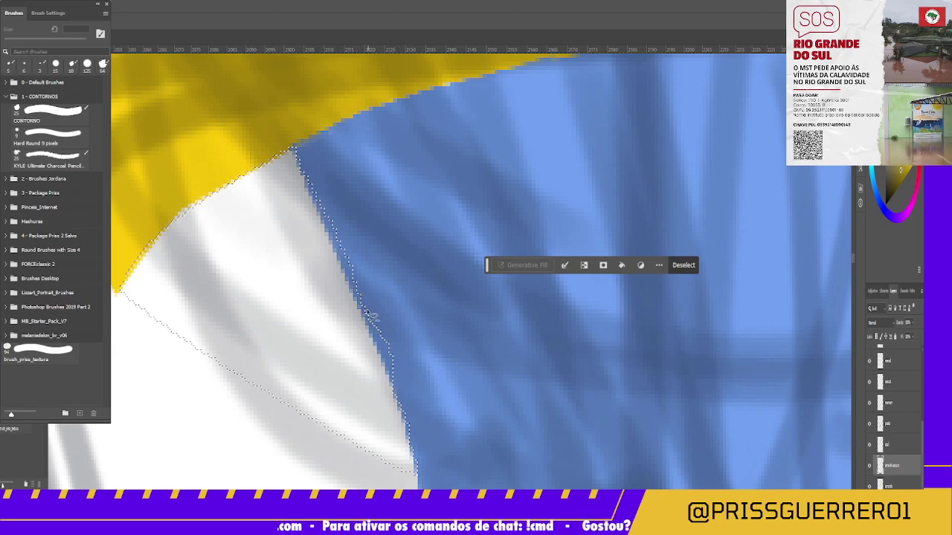
pyautogui.moveTo(296, 152); pyautogui.dragTo(355, 296)
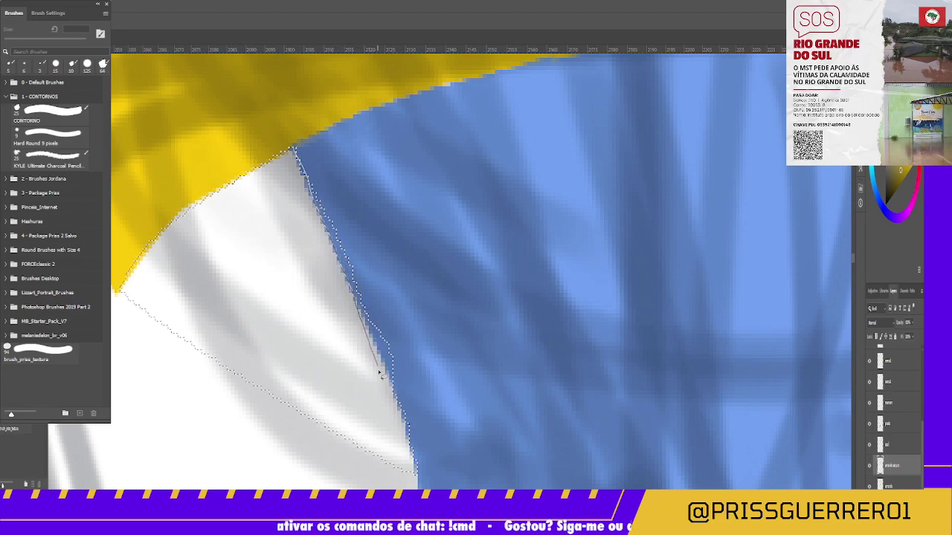
pyautogui.moveTo(381, 374); pyautogui.dragTo(295, 145)
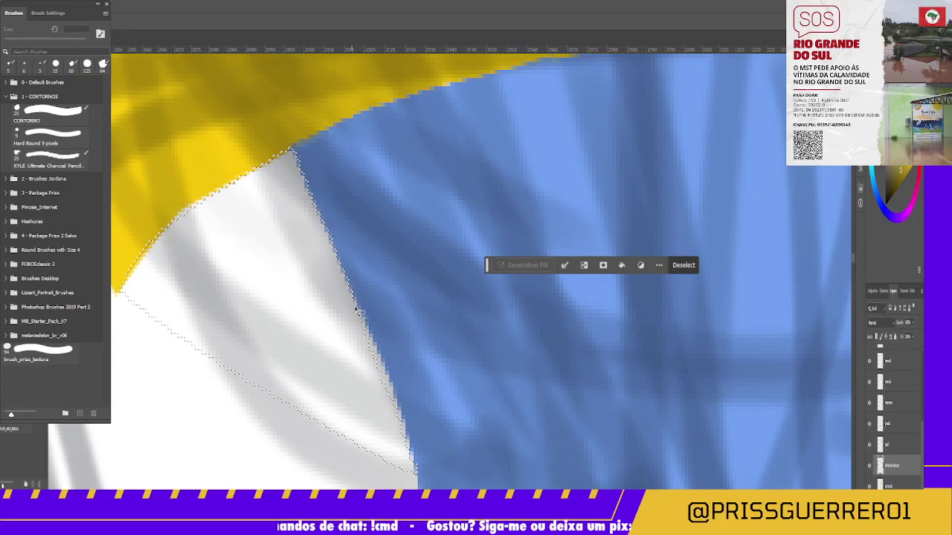
pyautogui.moveTo(363, 321)
pyautogui.mouseDown()
pyautogui.moveTo(352, 304)
pyautogui.moveTo(411, 443)
pyautogui.moveTo(350, 288)
pyautogui.mouseUp()
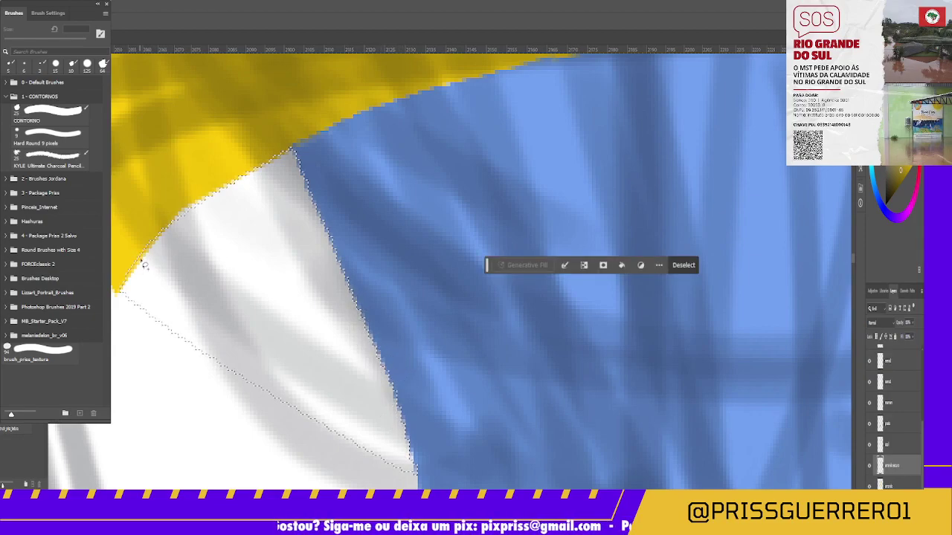
pyautogui.moveTo(143, 256); pyautogui.dragTo(121, 283)
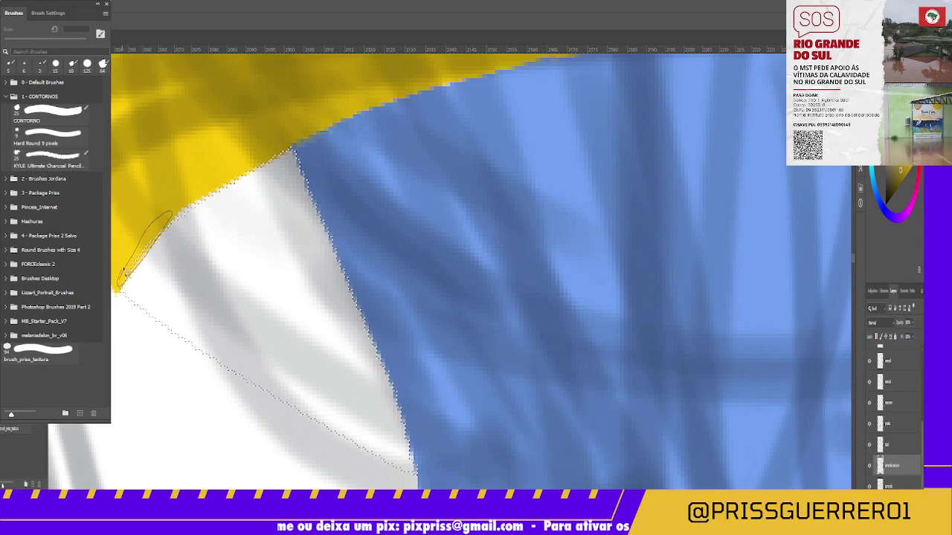
pyautogui.moveTo(124, 272); pyautogui.dragTo(121, 284)
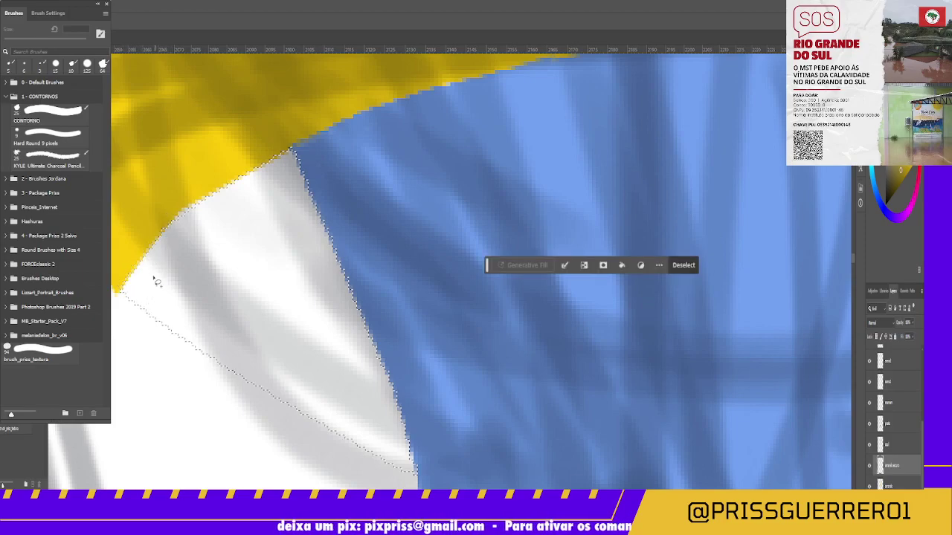
pyautogui.moveTo(120, 301)
pyautogui.mouseDown()
pyautogui.moveTo(140, 314)
pyautogui.moveTo(119, 291)
pyautogui.mouseUp()
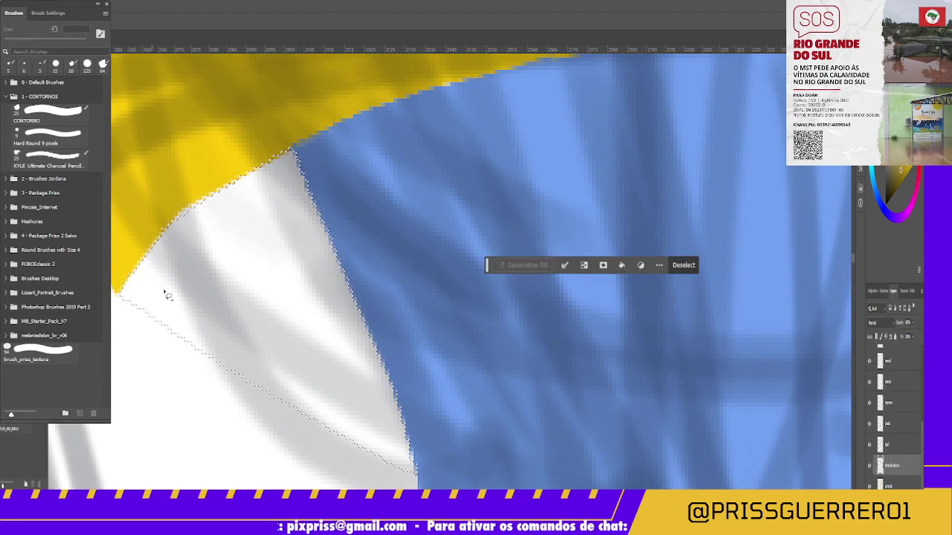
# Paint-bucket fill the selected gap with olive shading, then deselect.
pyautogui.press('g')
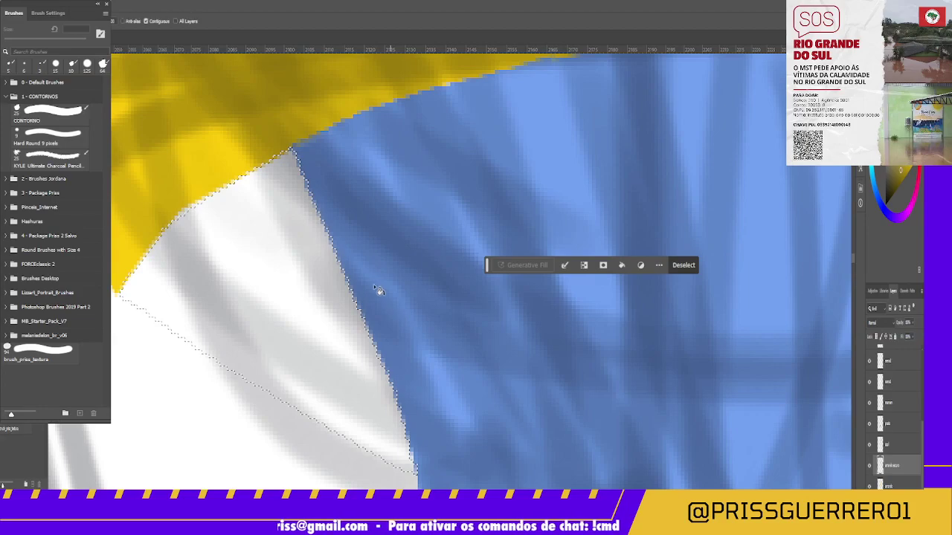
pyautogui.click(290, 296)
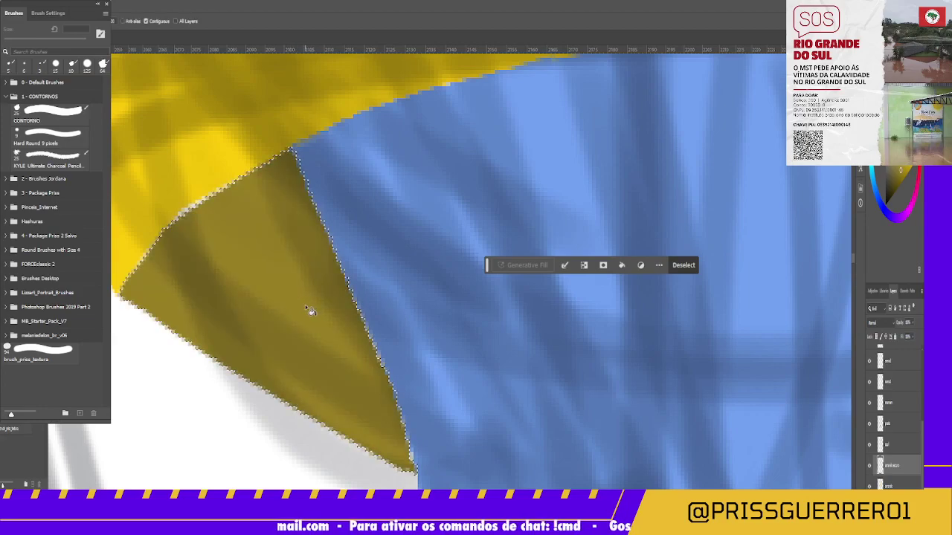
pyautogui.hotkey('ctrl', 'd')
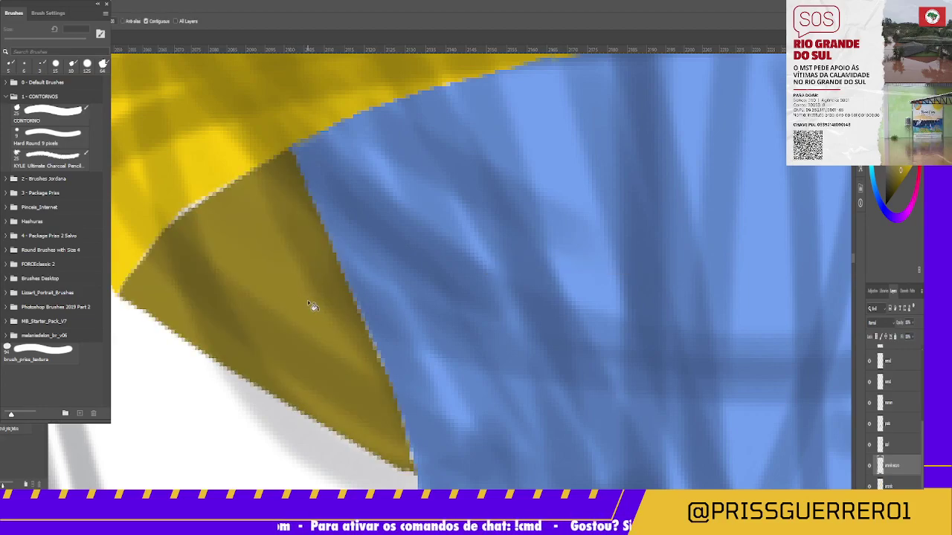
pyautogui.press('b')
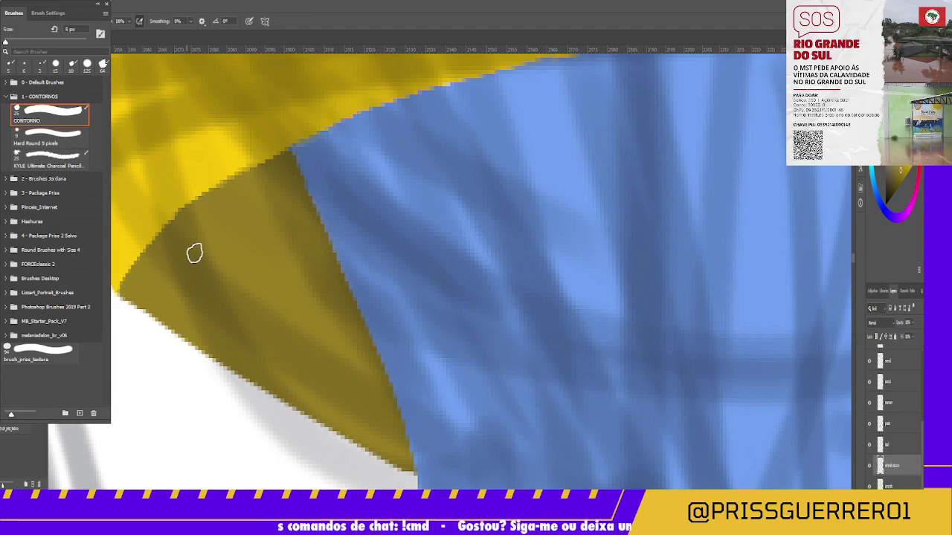
pyautogui.moveTo(701, 246)
pyautogui.mouseDown()
pyautogui.moveTo(308, 241)
pyautogui.moveTo(573, 289)
pyautogui.moveTo(454, 100)
pyautogui.moveTo(461, 166)
pyautogui.moveTo(436, 208)
pyautogui.moveTo(424, 263)
pyautogui.mouseUp()
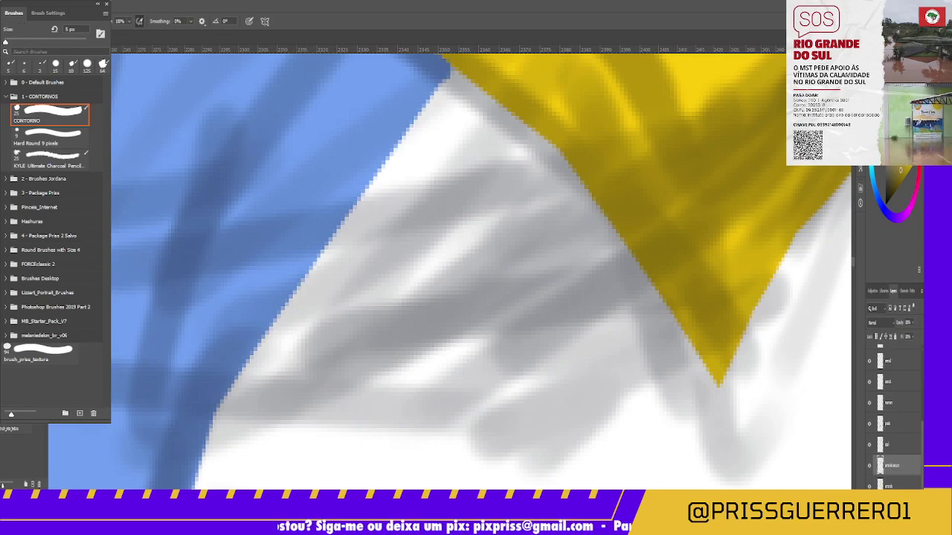
# Lasso-select the white area below the yellow piece, including a sliver at the top.
pyautogui.press('e')
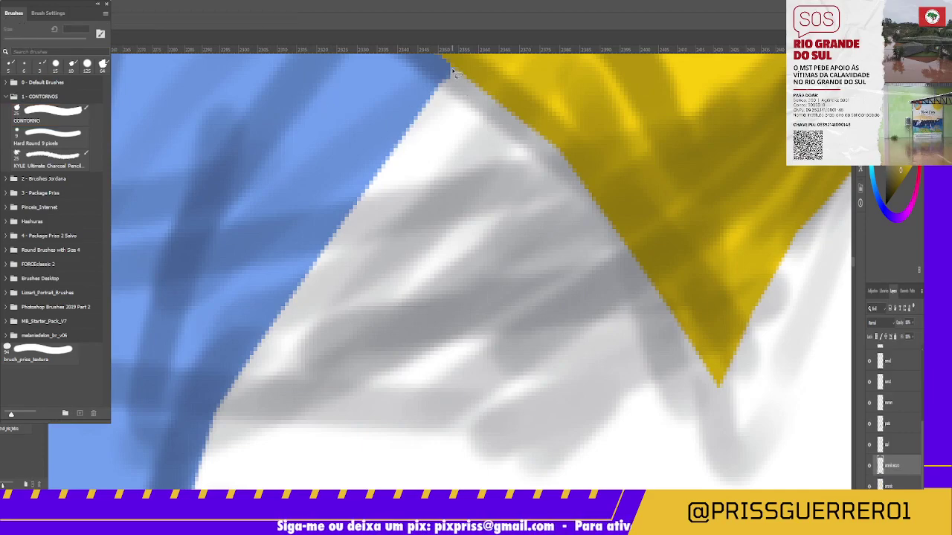
pyautogui.moveTo(439, 99); pyautogui.dragTo(421, 111)
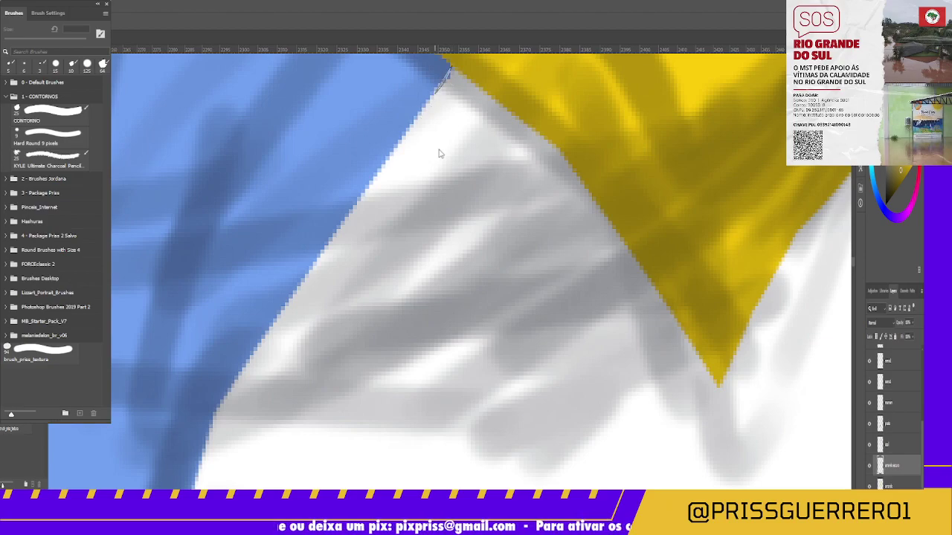
pyautogui.click(450, 75)
pyautogui.moveTo(451, 74)
pyautogui.mouseDown()
pyautogui.moveTo(287, 287)
pyautogui.moveTo(213, 422)
pyautogui.moveTo(539, 436)
pyautogui.moveTo(668, 417)
pyautogui.moveTo(719, 389)
pyautogui.mouseUp()
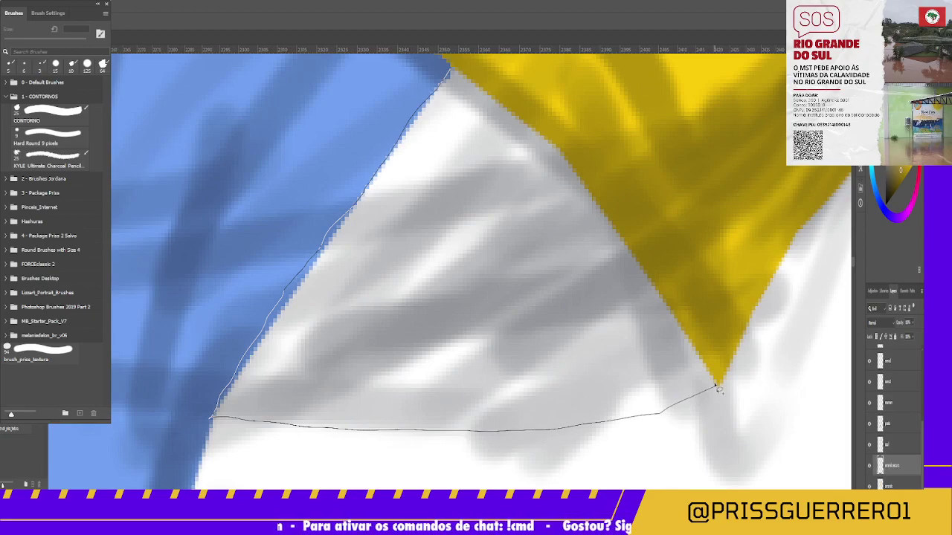
pyautogui.moveTo(699, 362); pyautogui.dragTo(689, 351)
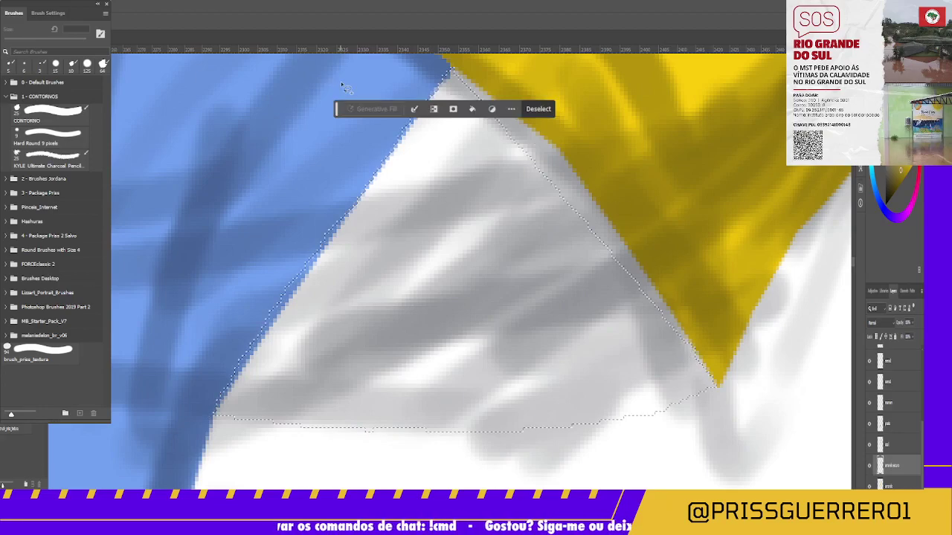
pyautogui.moveTo(338, 110); pyautogui.dragTo(160, 100)
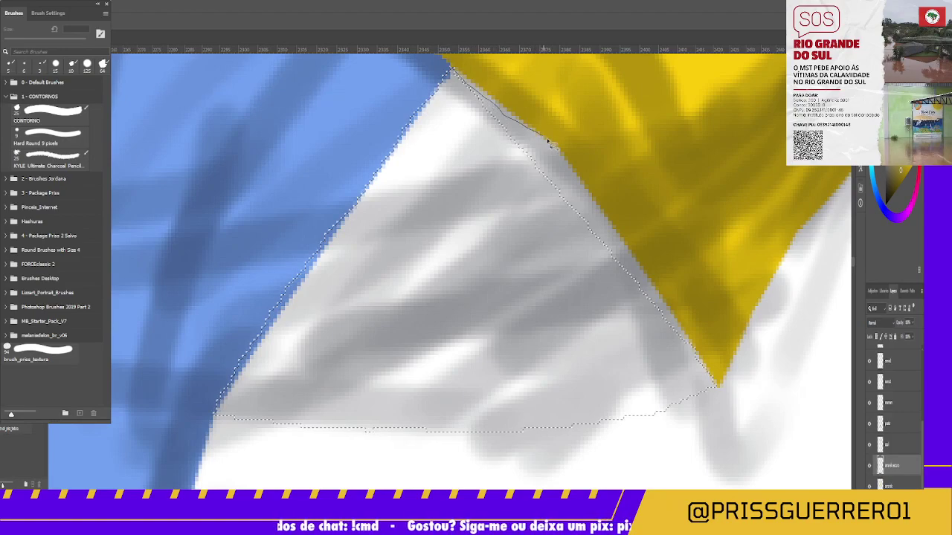
# Refine the lasso outline along the yellow and blue edges of the white wedge.
pyautogui.moveTo(548, 141)
pyautogui.mouseDown()
pyautogui.moveTo(590, 179)
pyautogui.moveTo(642, 254)
pyautogui.moveTo(682, 330)
pyautogui.moveTo(691, 380)
pyautogui.moveTo(504, 212)
pyautogui.moveTo(484, 85)
pyautogui.moveTo(497, 112)
pyautogui.mouseUp()
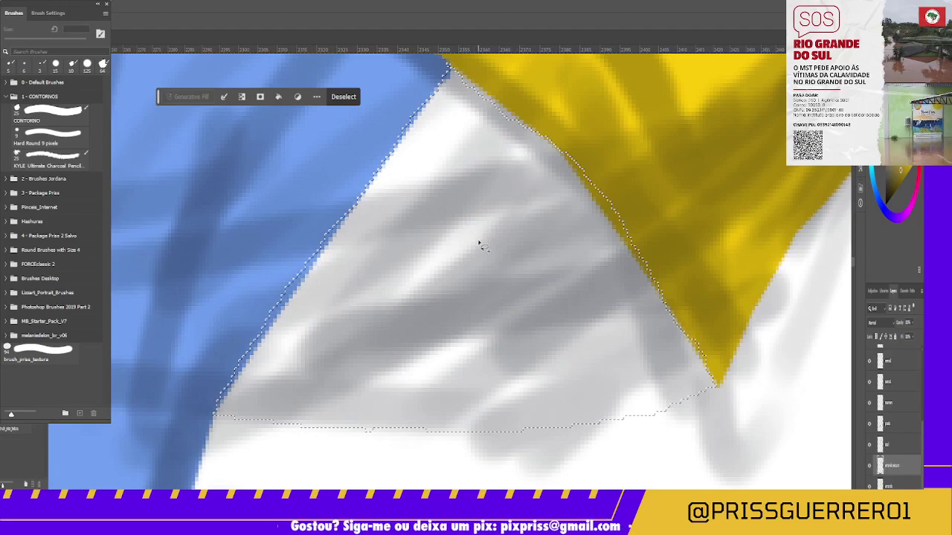
pyautogui.moveTo(457, 72); pyautogui.dragTo(537, 146)
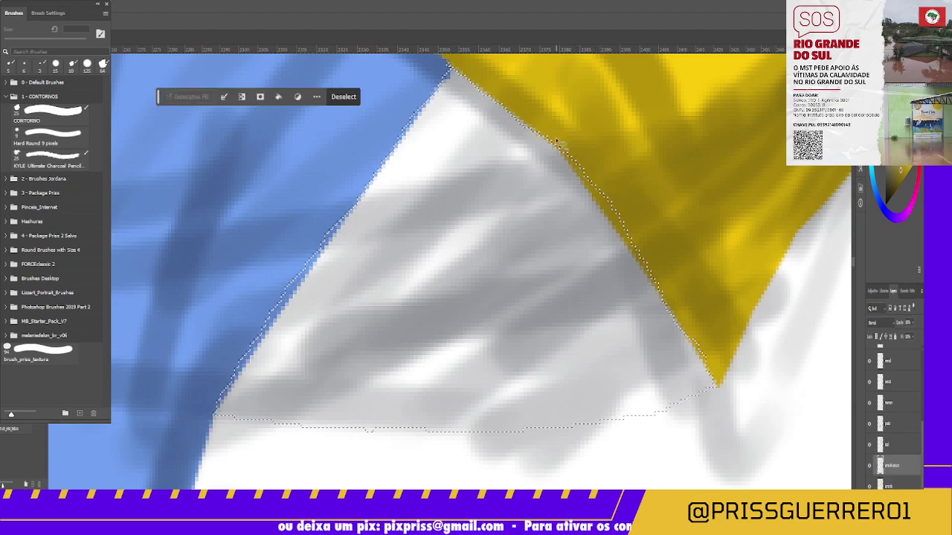
pyautogui.moveTo(556, 140)
pyautogui.mouseDown()
pyautogui.moveTo(641, 276)
pyautogui.moveTo(673, 308)
pyautogui.moveTo(595, 153)
pyautogui.moveTo(555, 142)
pyautogui.mouseUp()
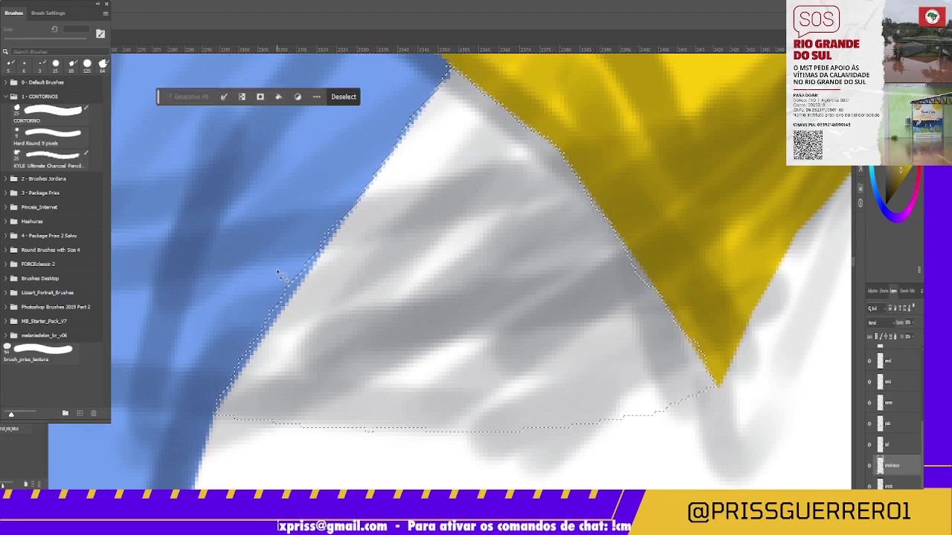
pyautogui.moveTo(277, 274); pyautogui.dragTo(351, 213)
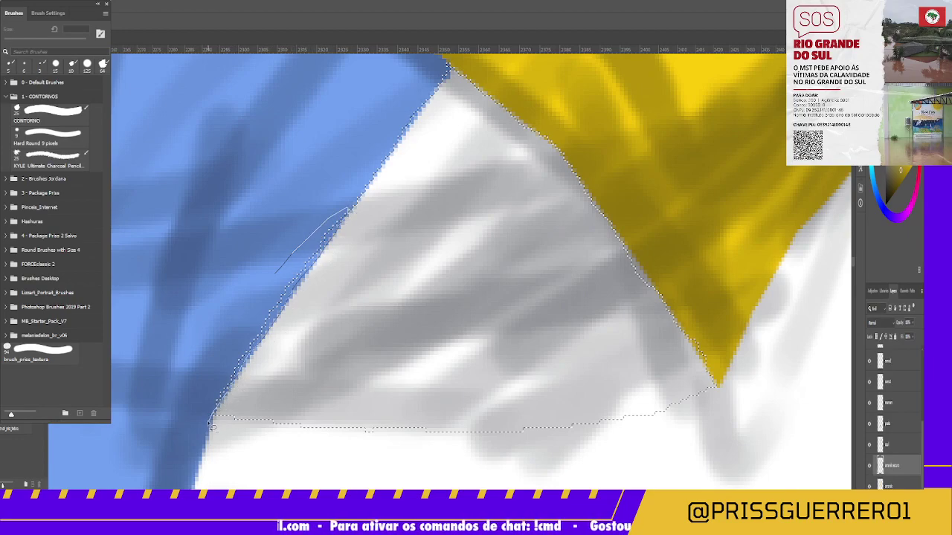
pyautogui.moveTo(211, 425); pyautogui.dragTo(280, 269)
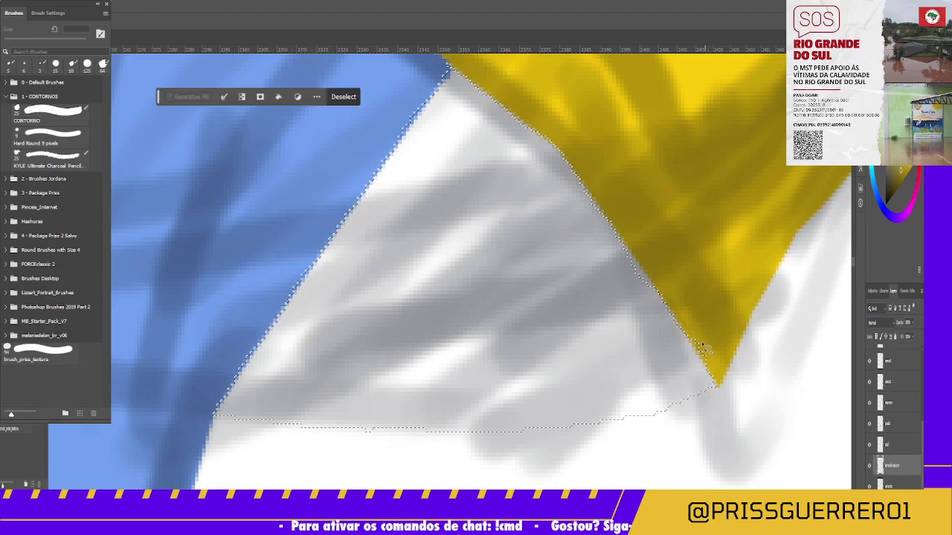
pyautogui.moveTo(696, 344); pyautogui.dragTo(696, 319)
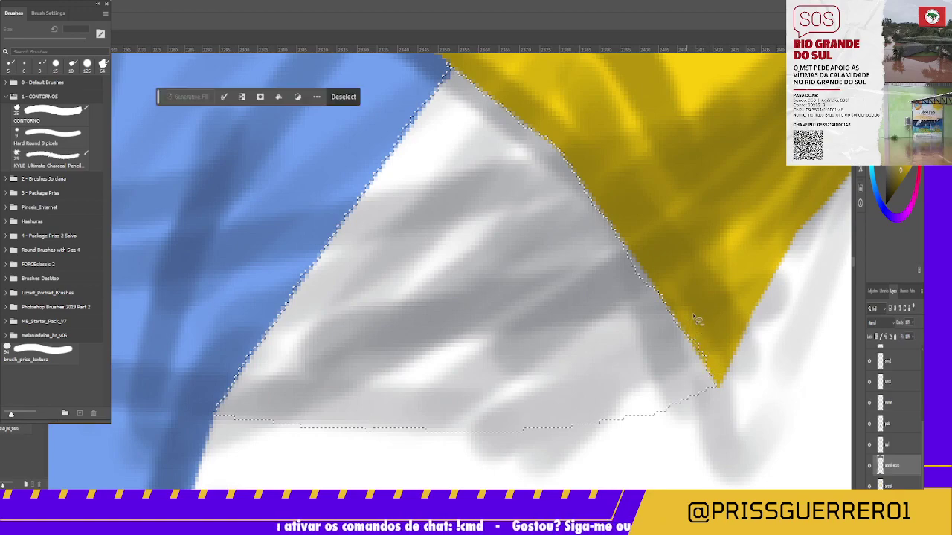
pyautogui.moveTo(625, 247); pyautogui.dragTo(668, 305)
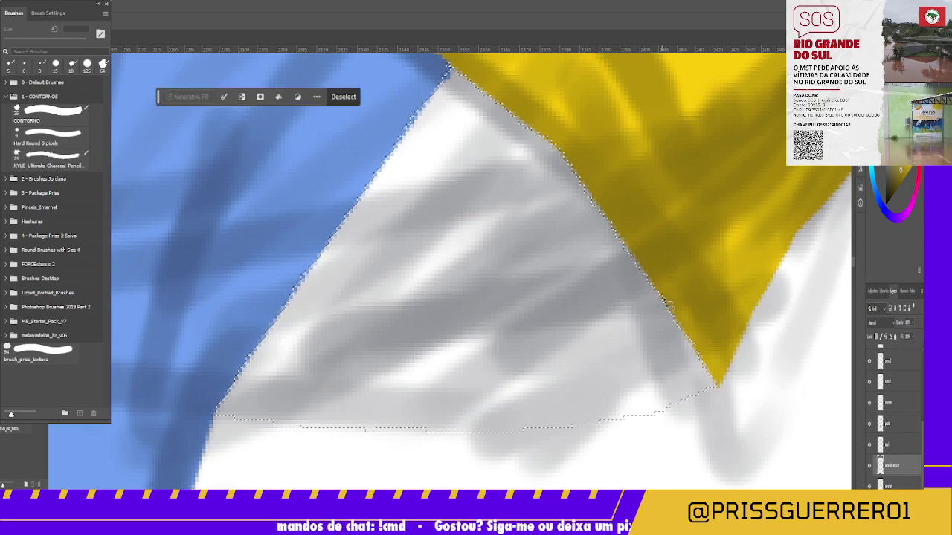
pyautogui.moveTo(572, 429)
pyautogui.mouseDown()
pyautogui.moveTo(696, 409)
pyautogui.moveTo(569, 428)
pyautogui.mouseUp()
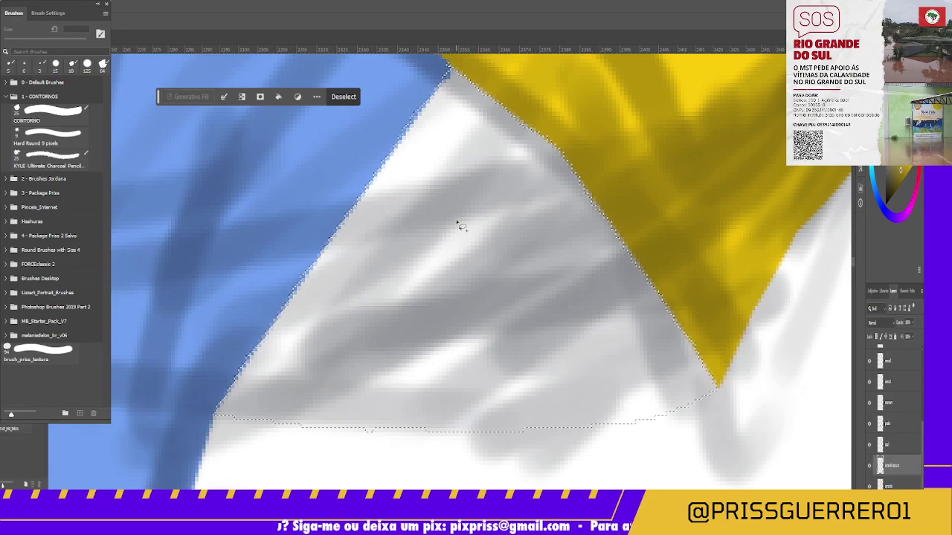
# Fill the wedge with dark olive, brush over leftover grey dots, and deselect.
pyautogui.press('g')
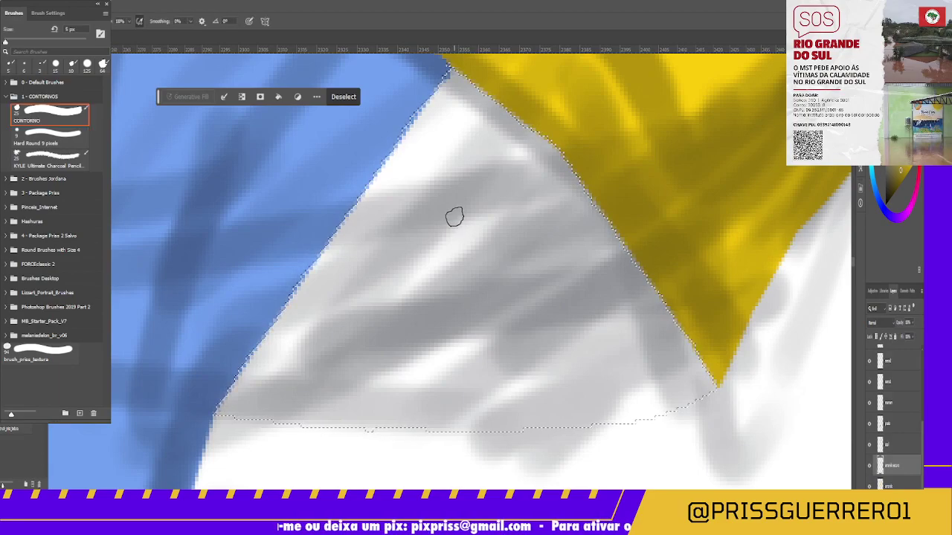
pyautogui.click(473, 227)
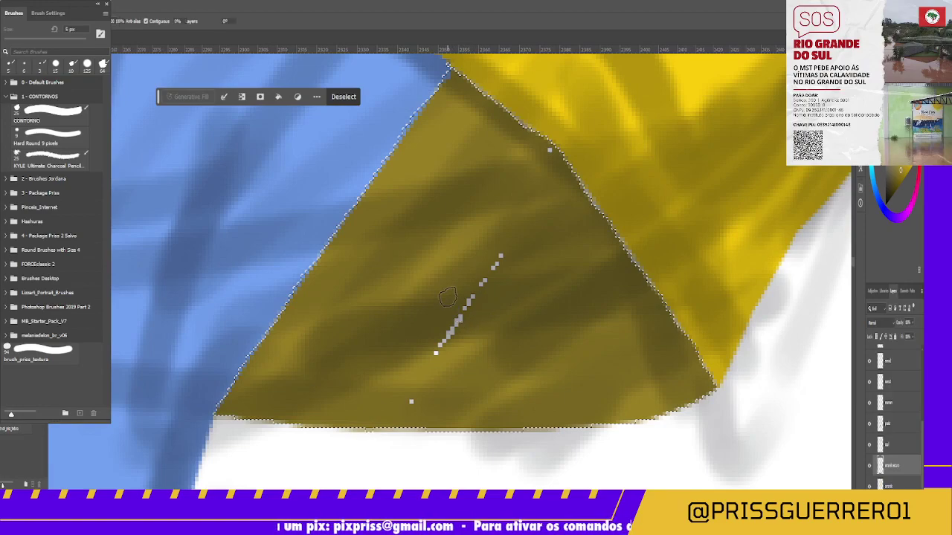
pyautogui.press('b')
pyautogui.moveTo(448, 336); pyautogui.dragTo(500, 255)
pyautogui.moveTo(443, 341); pyautogui.dragTo(436, 355)
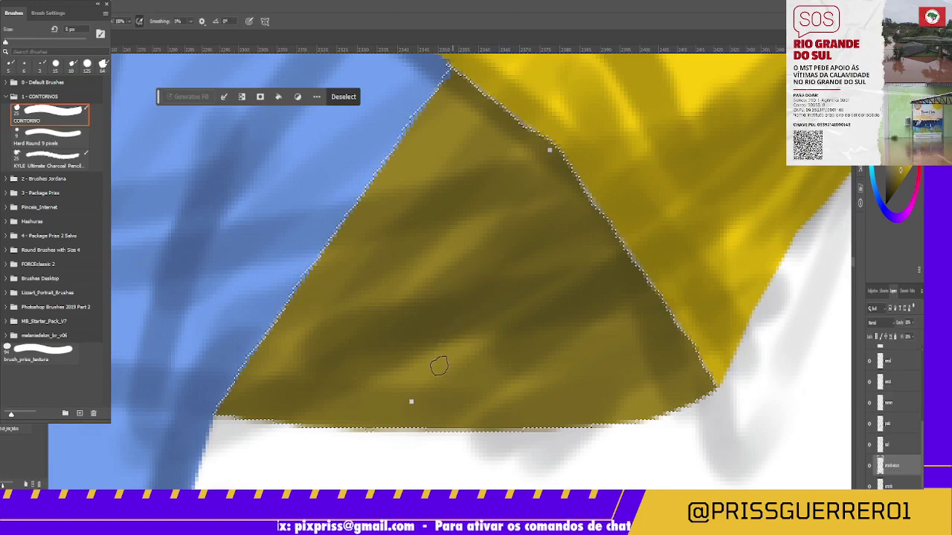
pyautogui.click(411, 402)
pyautogui.click(549, 151)
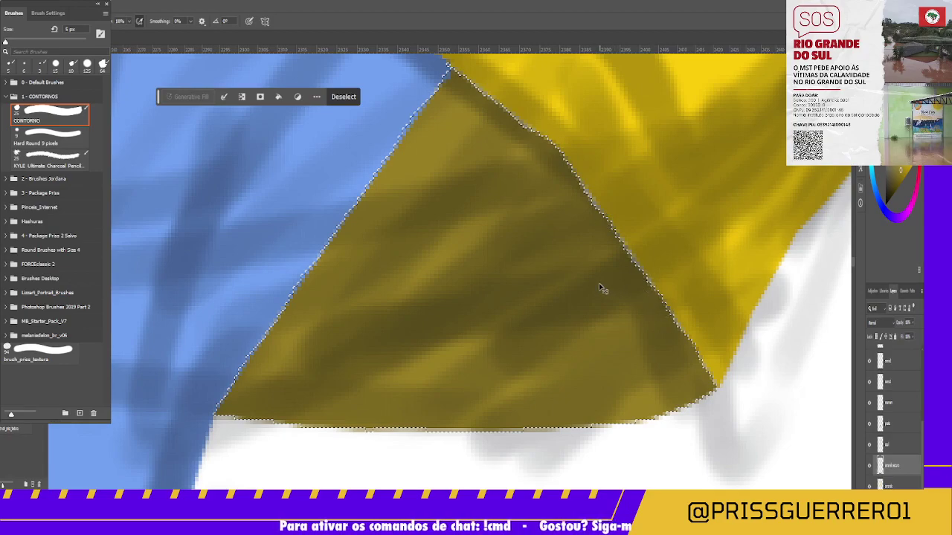
pyautogui.hotkey('ctrl', 'd')
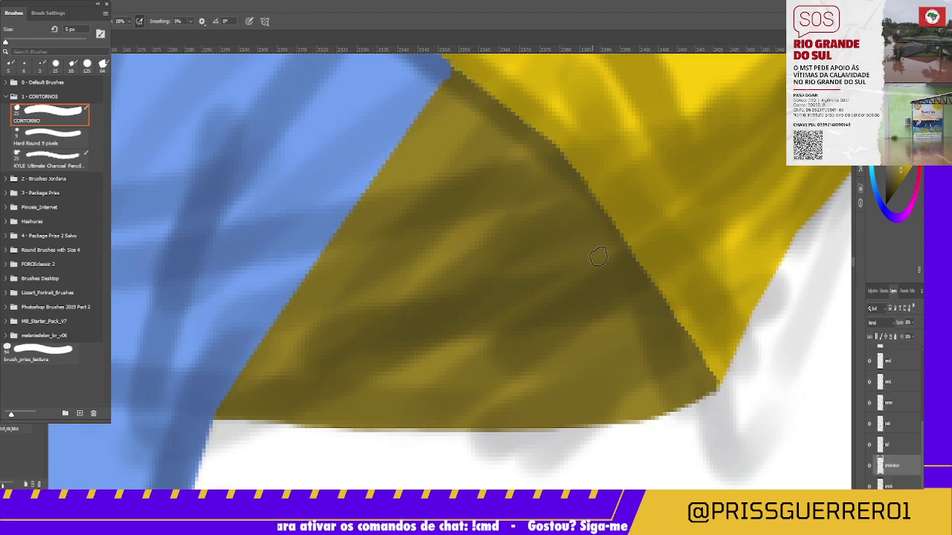
# Zoom out and back in to review the olive shading beside the blue arm.
pyautogui.press('z')
pyautogui.scroll(-5, 526, 323)
pyautogui.scroll(-1, 527, 323)
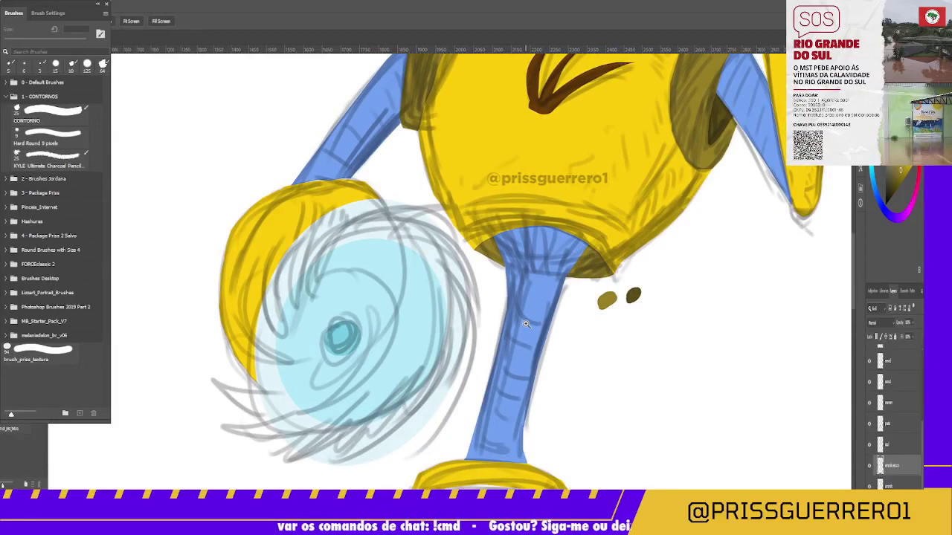
pyautogui.scroll(-1, 521, 327)
pyautogui.scroll(-1, 513, 333)
pyautogui.scroll(-1, 507, 339)
pyautogui.scroll(1, 508, 338)
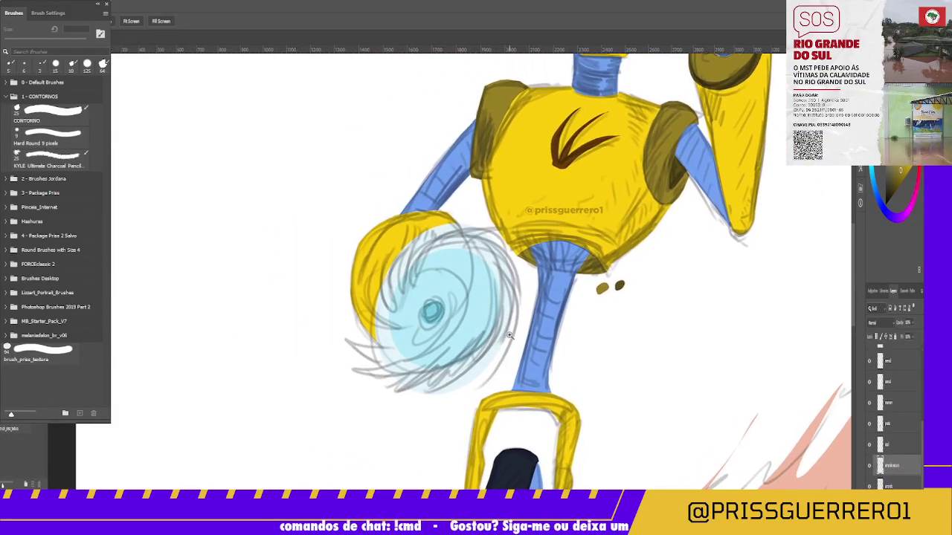
pyautogui.scroll(2, 516, 330)
pyautogui.scroll(1, 531, 322)
pyautogui.scroll(1, 545, 313)
pyautogui.scroll(-1, 546, 311)
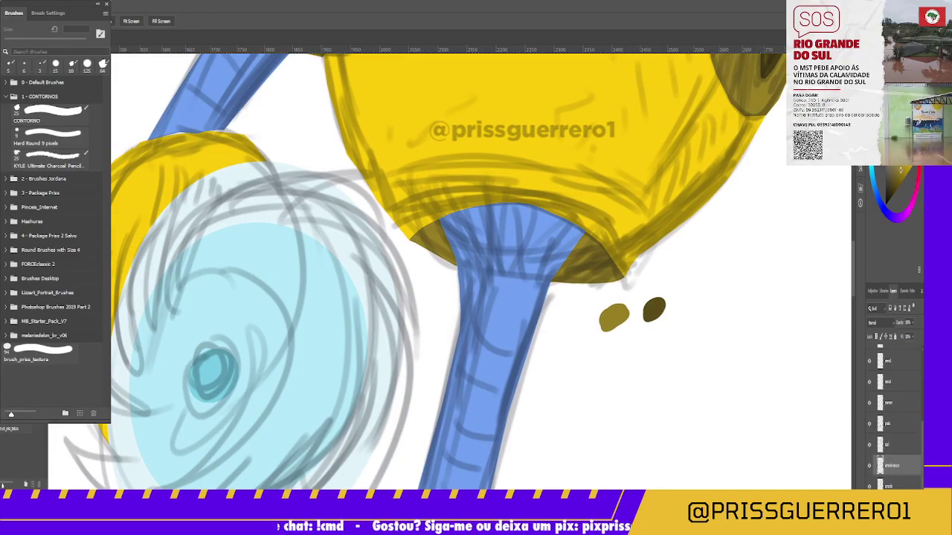
pyautogui.moveTo(922, 440); pyautogui.dragTo(920, 377)
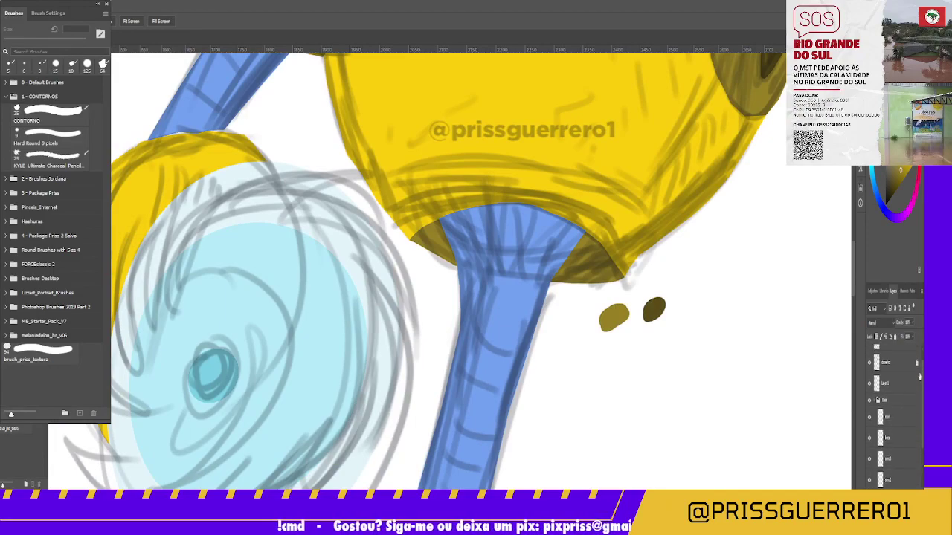
# Activate the layer above the group and sample the dark olive swatch as the painting colour.
pyautogui.click(878, 401)
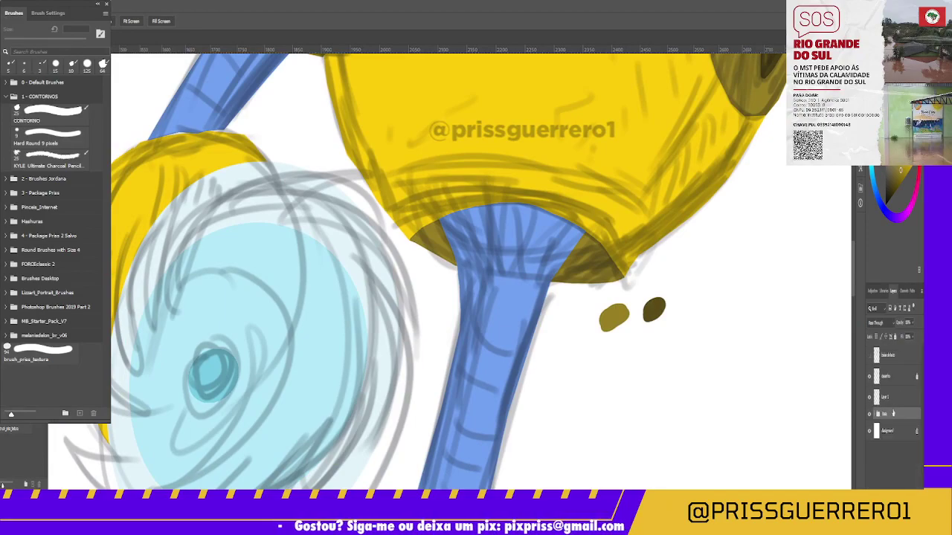
pyautogui.click(888, 406)
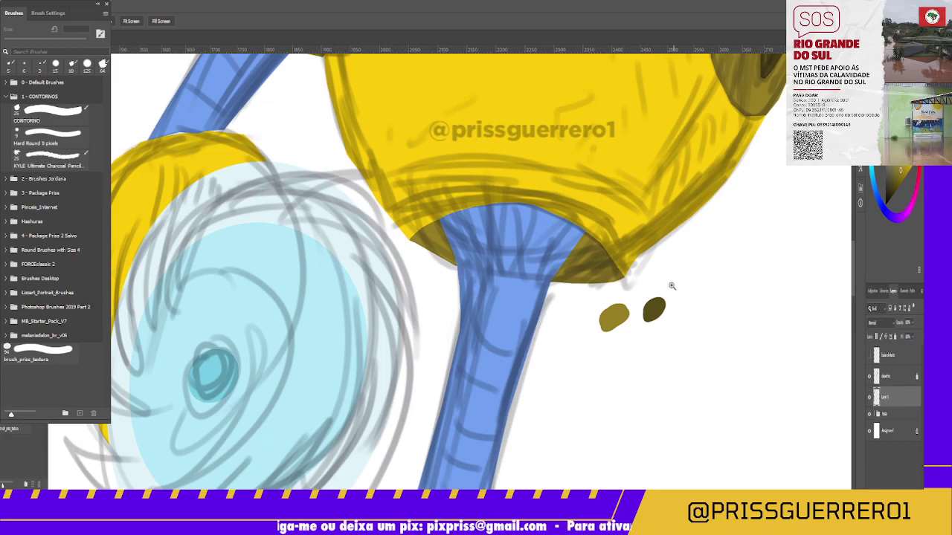
pyautogui.press('i')
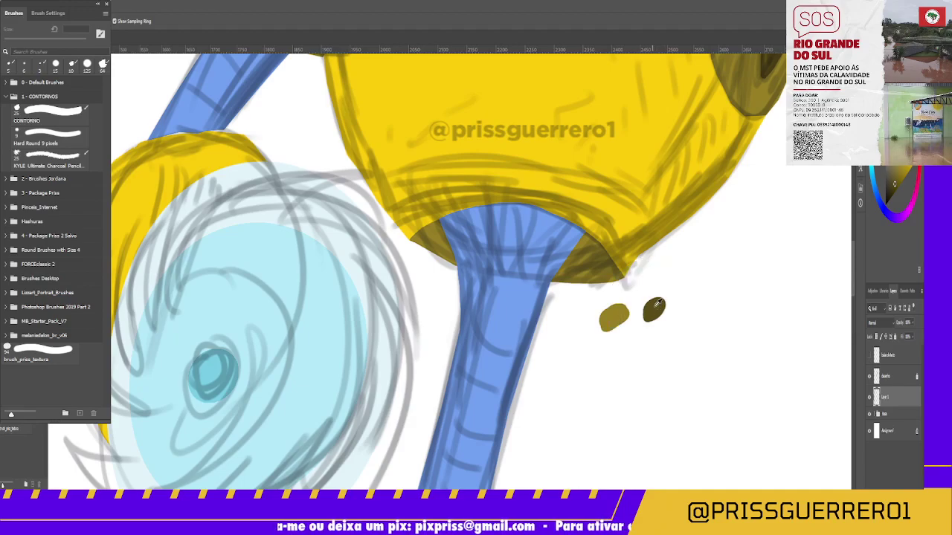
pyautogui.press('b')
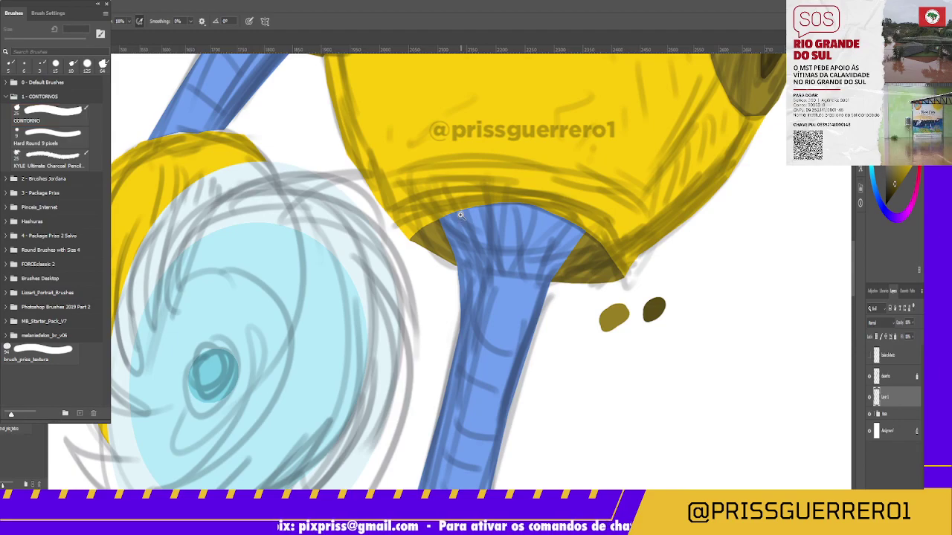
# Zoom into the olive wedge and paint dark lines along its yellow edge and diagonal.
pyautogui.press('h')
pyautogui.moveTo(454, 208)
pyautogui.mouseDown()
pyautogui.moveTo(526, 162)
pyautogui.moveTo(501, 179)
pyautogui.mouseUp()
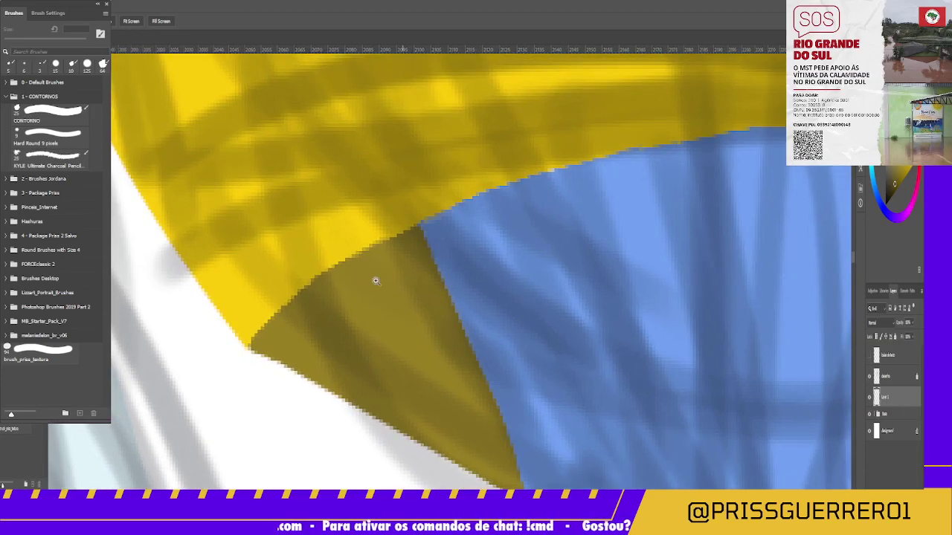
pyautogui.press('b')
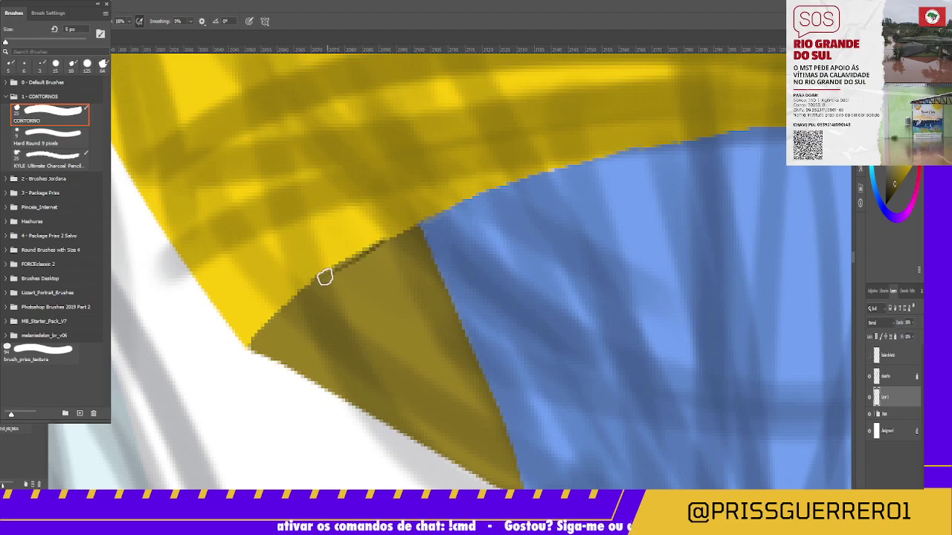
pyautogui.moveTo(336, 270); pyautogui.dragTo(413, 227)
pyautogui.moveTo(324, 280)
pyautogui.mouseDown()
pyautogui.moveTo(414, 221)
pyautogui.moveTo(334, 276)
pyautogui.moveTo(363, 257)
pyautogui.moveTo(313, 278)
pyautogui.moveTo(427, 350)
pyautogui.mouseUp()
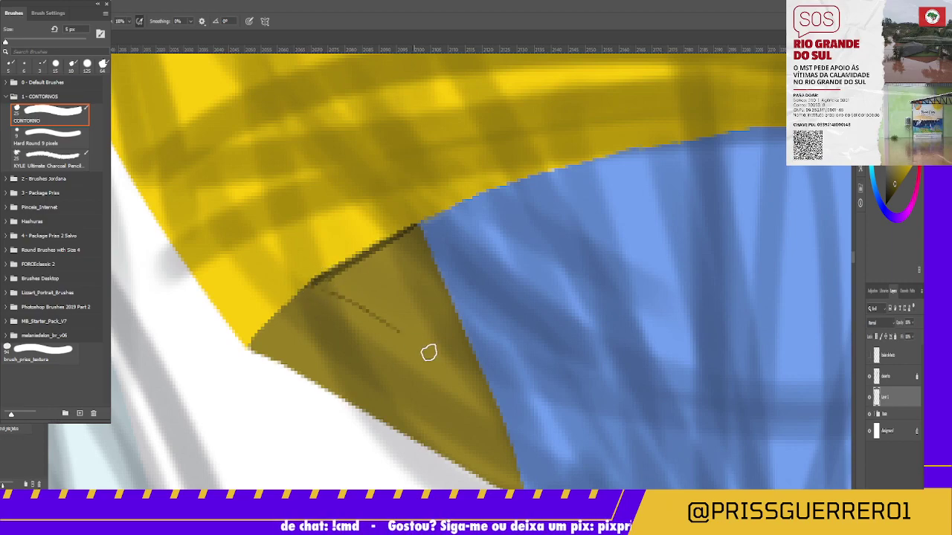
pyautogui.moveTo(314, 289); pyautogui.dragTo(450, 361)
pyautogui.moveTo(316, 278); pyautogui.dragTo(465, 370)
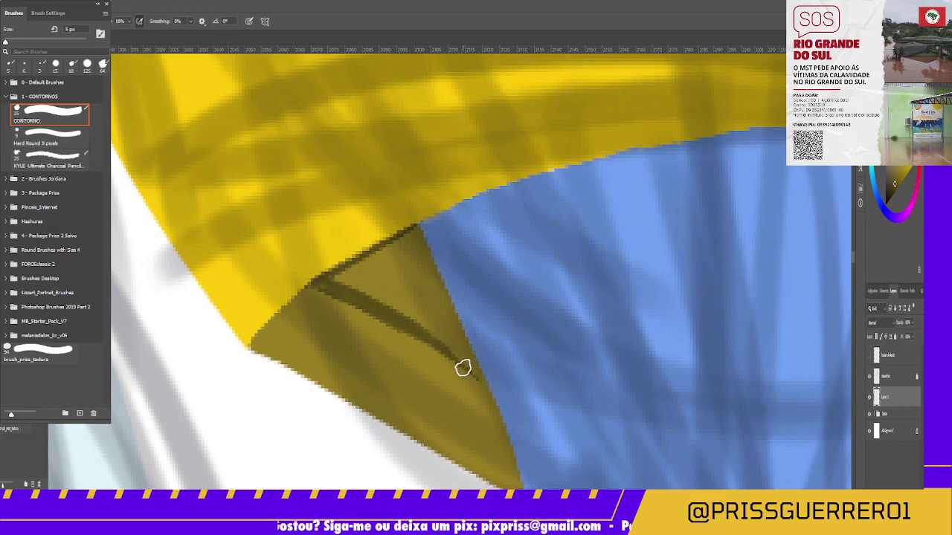
# Outline the wedge's blue edge and fill its inner triangle dark.
pyautogui.moveTo(413, 235); pyautogui.dragTo(446, 308)
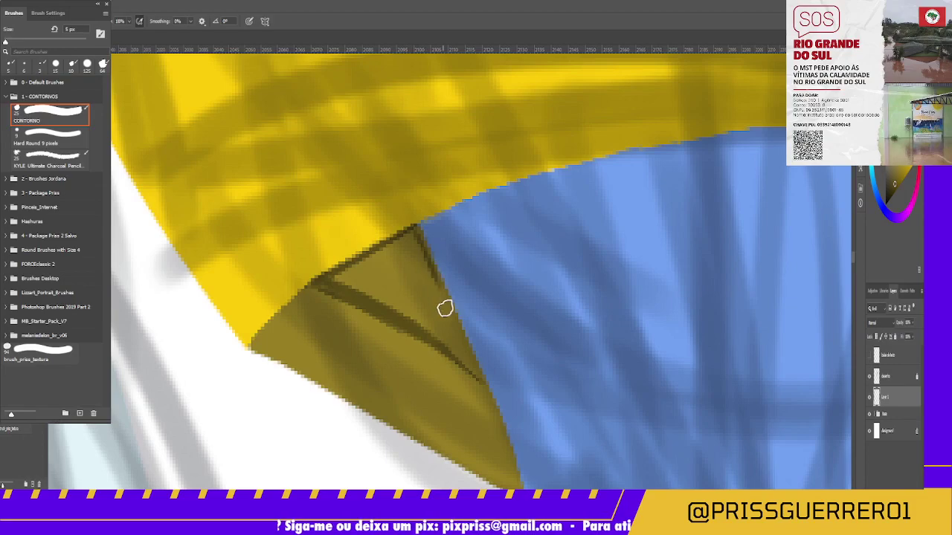
pyautogui.moveTo(414, 226); pyautogui.dragTo(472, 359)
pyautogui.moveTo(444, 294); pyautogui.dragTo(479, 375)
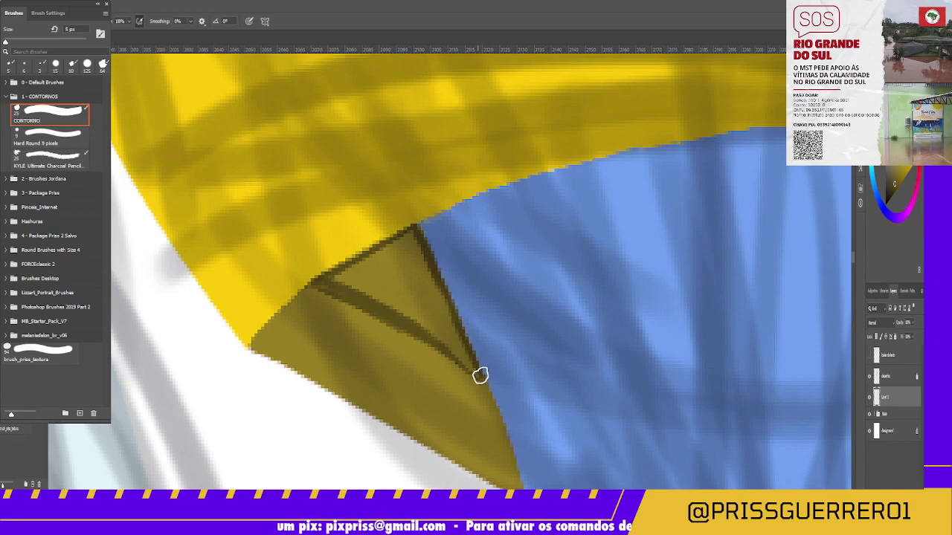
pyautogui.moveTo(323, 281)
pyautogui.mouseDown()
pyautogui.moveTo(403, 244)
pyautogui.moveTo(351, 268)
pyautogui.moveTo(335, 287)
pyautogui.moveTo(412, 242)
pyautogui.moveTo(395, 297)
pyautogui.moveTo(417, 284)
pyautogui.moveTo(449, 328)
pyautogui.mouseUp()
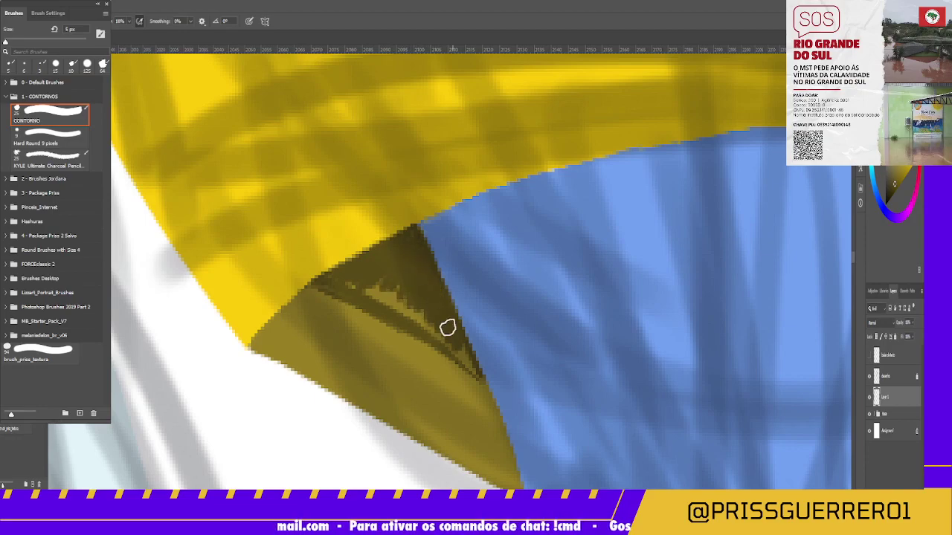
pyautogui.moveTo(387, 309)
pyautogui.mouseDown()
pyautogui.moveTo(355, 276)
pyautogui.moveTo(434, 304)
pyautogui.moveTo(407, 253)
pyautogui.mouseUp()
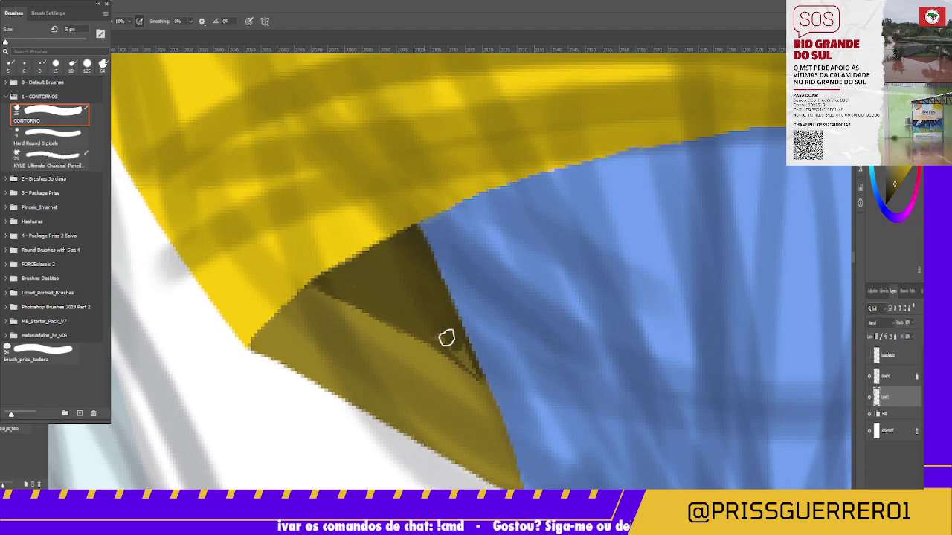
pyautogui.moveTo(447, 336); pyautogui.dragTo(459, 355)
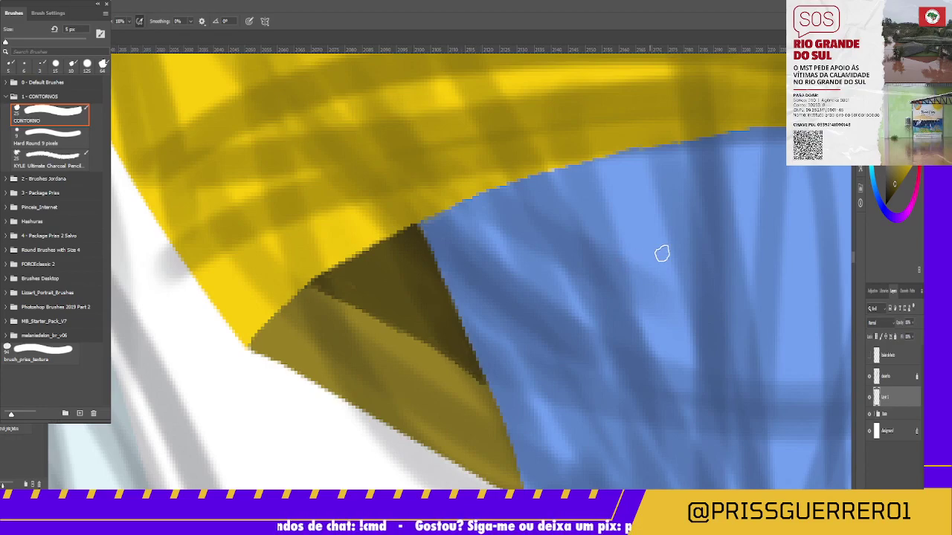
pyautogui.press('h')
pyautogui.moveTo(662, 254)
pyautogui.mouseDown()
pyautogui.moveTo(732, 247)
pyautogui.moveTo(634, 181)
pyautogui.mouseUp()
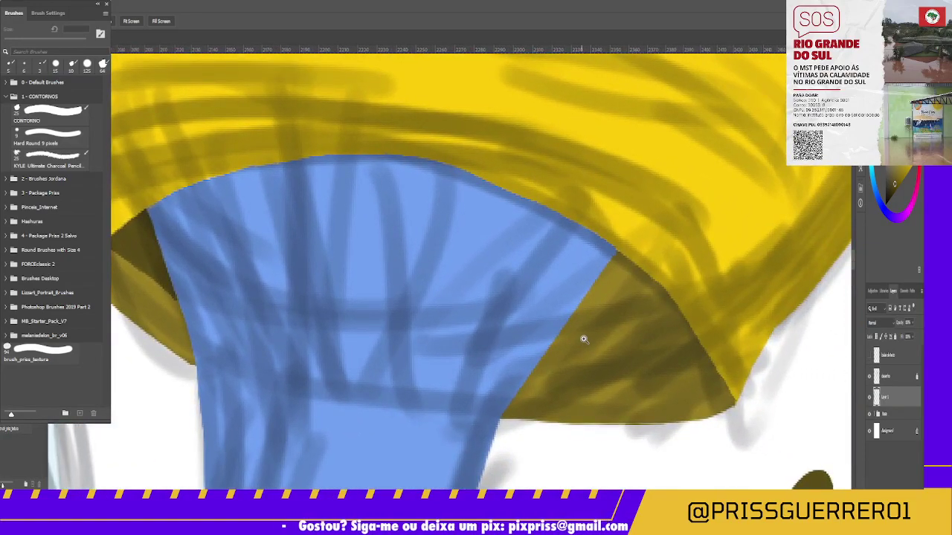
# Paint dark olive lines along the second wedge's blue and yellow edges.
pyautogui.press('b')
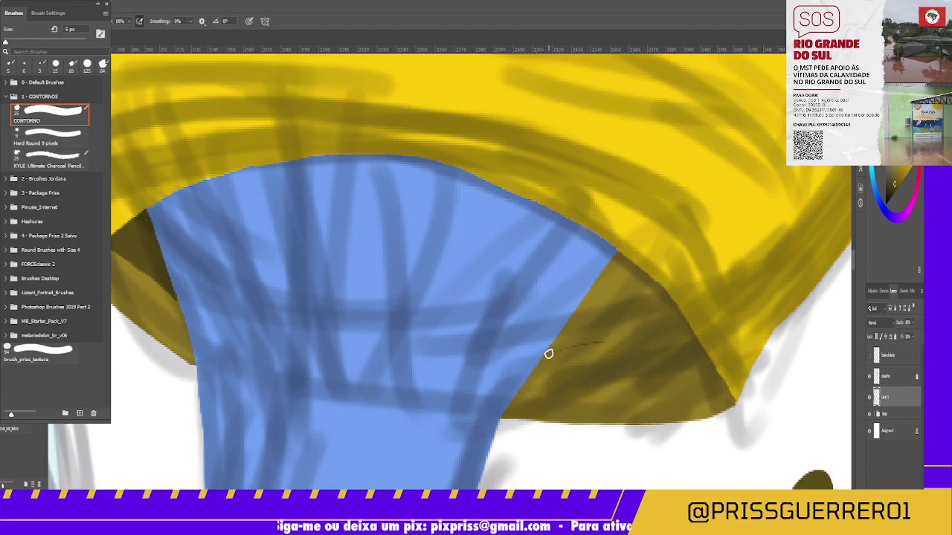
pyautogui.moveTo(546, 359); pyautogui.dragTo(628, 346)
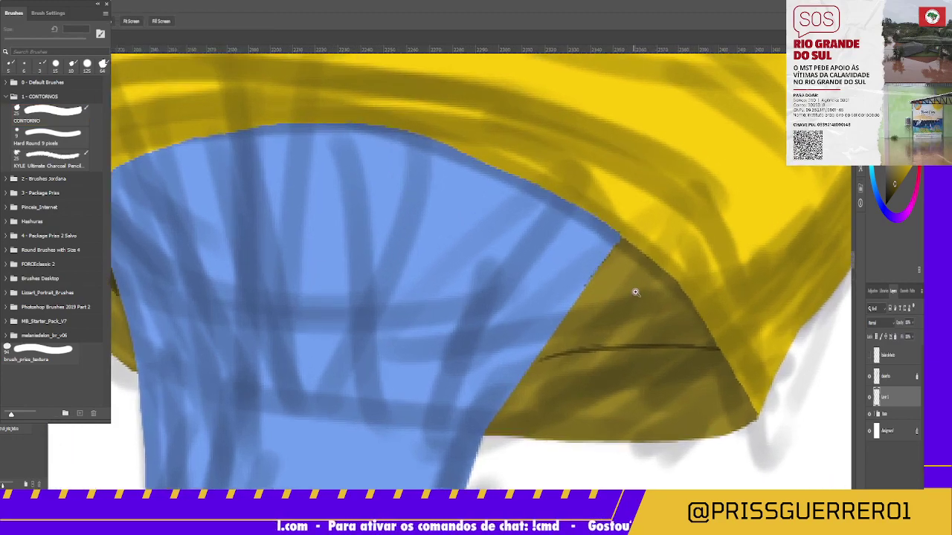
pyautogui.moveTo(589, 326); pyautogui.dragTo(644, 276)
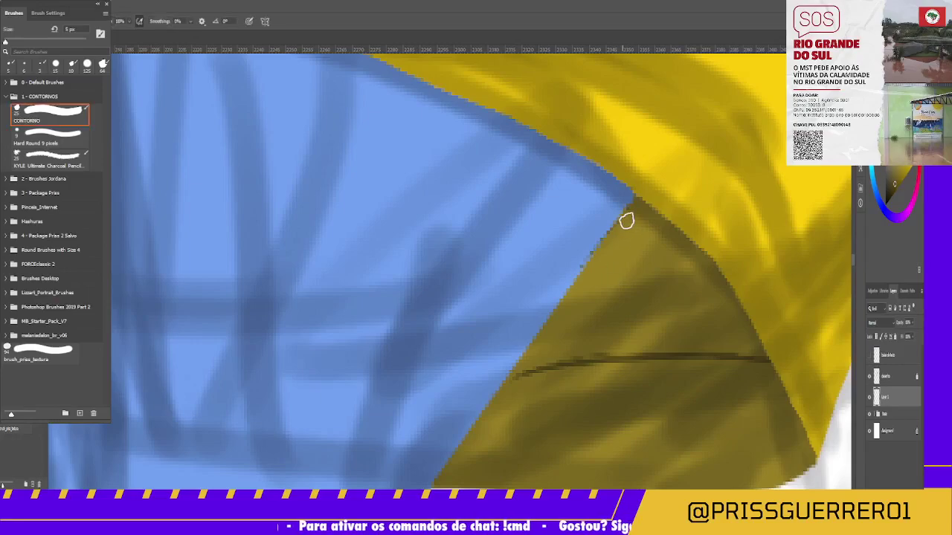
pyautogui.moveTo(633, 202); pyautogui.dragTo(501, 384)
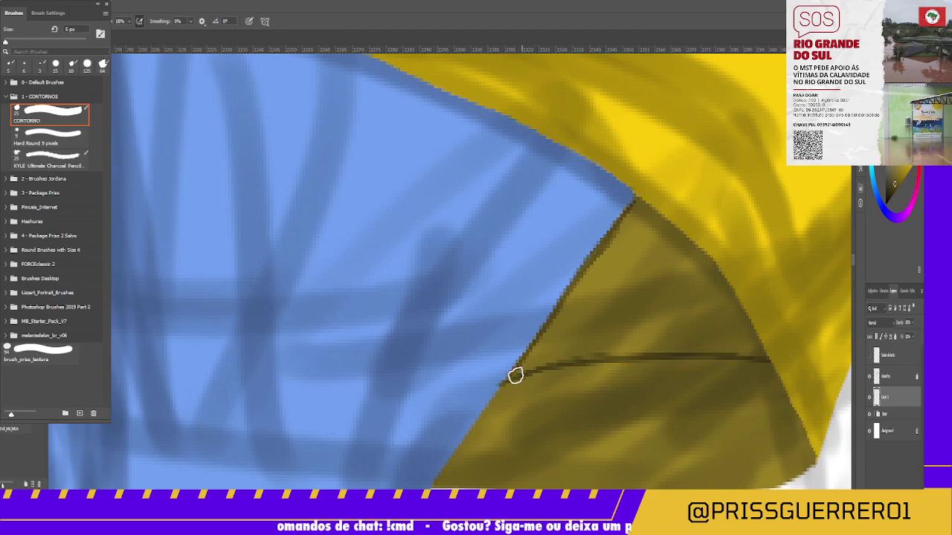
pyautogui.moveTo(640, 202)
pyautogui.mouseDown()
pyautogui.moveTo(693, 259)
pyautogui.moveTo(612, 276)
pyautogui.moveTo(494, 346)
pyautogui.moveTo(568, 407)
pyautogui.moveTo(414, 195)
pyautogui.moveTo(389, 228)
pyautogui.moveTo(463, 213)
pyautogui.mouseUp()
pyautogui.press('r')
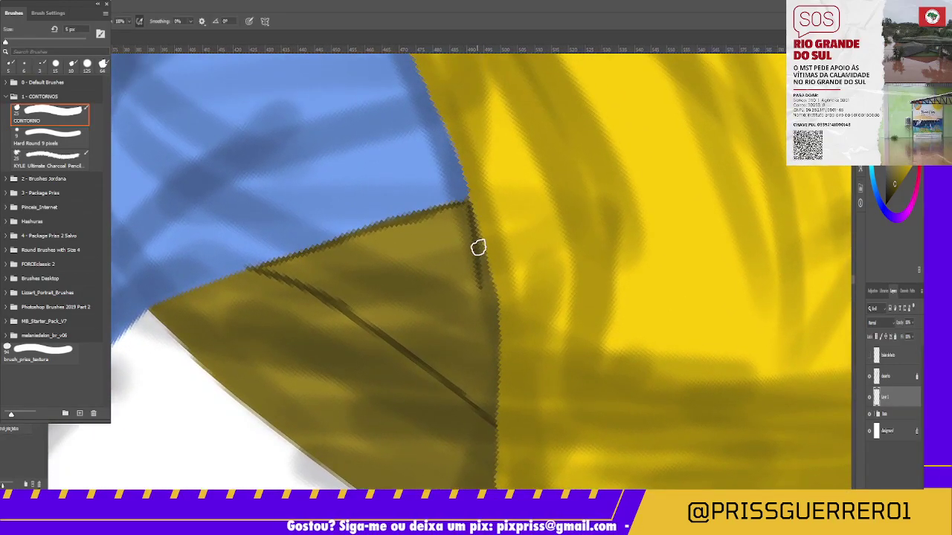
pyautogui.moveTo(476, 246)
pyautogui.mouseDown()
pyautogui.moveTo(491, 303)
pyautogui.moveTo(487, 335)
pyautogui.mouseUp()
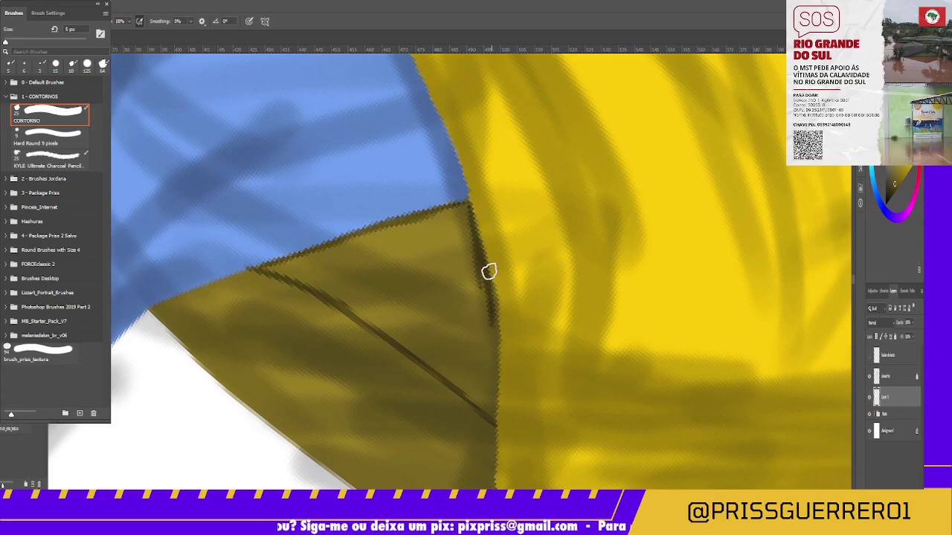
pyautogui.moveTo(489, 272); pyautogui.dragTo(493, 416)
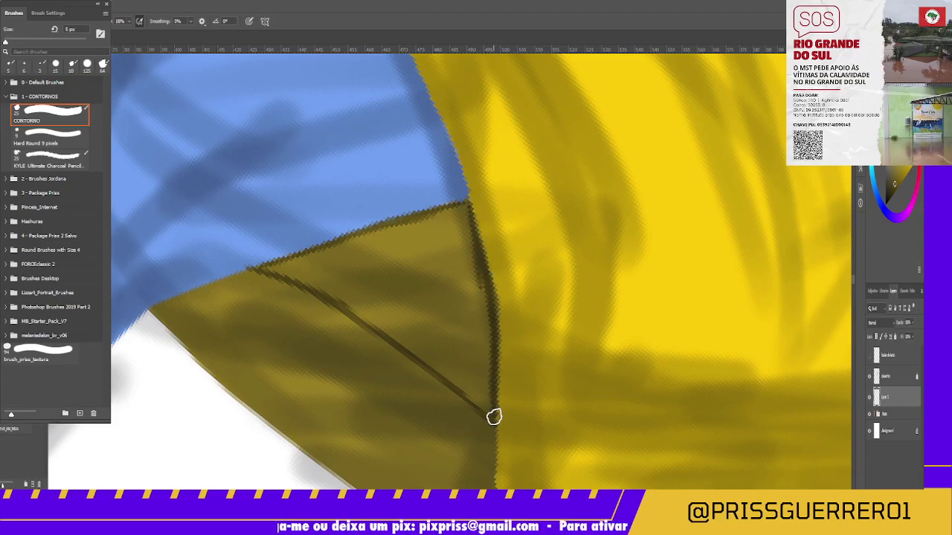
# Outline the wedge's top edge and deepen the dark shading inside it.
pyautogui.moveTo(281, 268)
pyautogui.mouseDown()
pyautogui.moveTo(423, 223)
pyautogui.moveTo(395, 246)
pyautogui.moveTo(426, 219)
pyautogui.moveTo(304, 251)
pyautogui.moveTo(295, 272)
pyautogui.moveTo(387, 323)
pyautogui.moveTo(368, 297)
pyautogui.moveTo(403, 298)
pyautogui.moveTo(378, 243)
pyautogui.moveTo(457, 315)
pyautogui.moveTo(407, 225)
pyautogui.moveTo(480, 285)
pyautogui.moveTo(469, 238)
pyautogui.moveTo(451, 255)
pyautogui.moveTo(436, 251)
pyautogui.mouseUp()
pyautogui.moveTo(451, 336)
pyautogui.mouseDown()
pyautogui.moveTo(472, 362)
pyautogui.moveTo(485, 296)
pyautogui.moveTo(442, 291)
pyautogui.moveTo(421, 329)
pyautogui.moveTo(396, 331)
pyautogui.moveTo(375, 317)
pyautogui.moveTo(485, 397)
pyautogui.mouseUp()
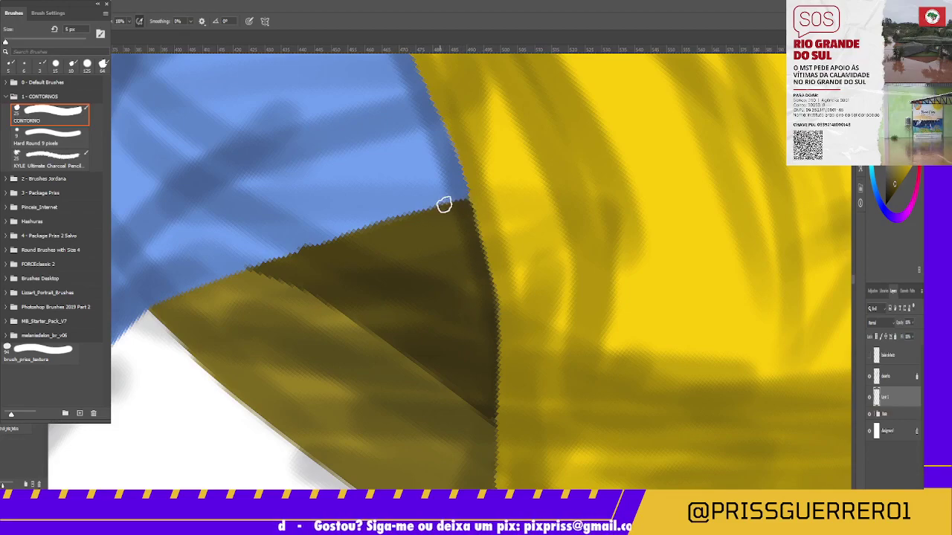
pyautogui.moveTo(467, 200)
pyautogui.mouseDown()
pyautogui.moveTo(265, 266)
pyautogui.moveTo(399, 336)
pyautogui.moveTo(450, 382)
pyautogui.mouseUp()
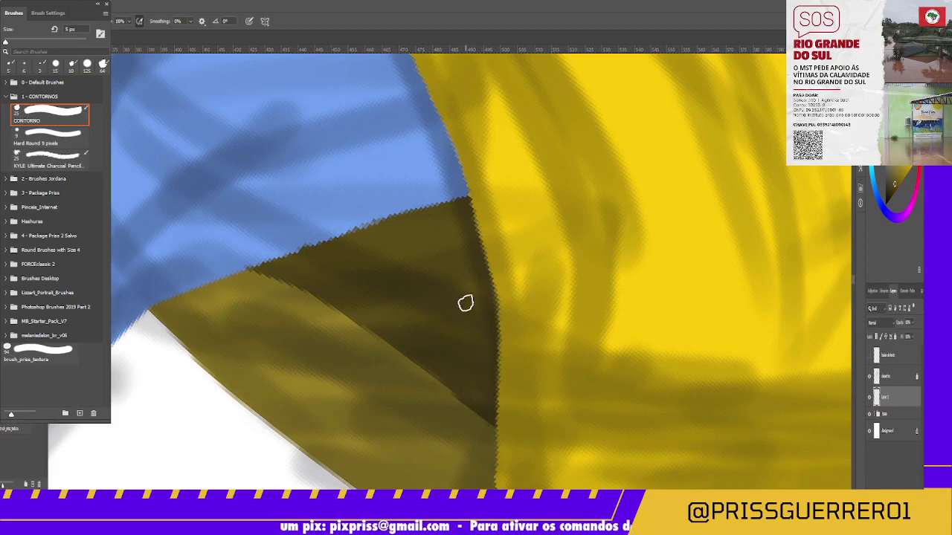
pyautogui.press(']')
pyautogui.press('e')
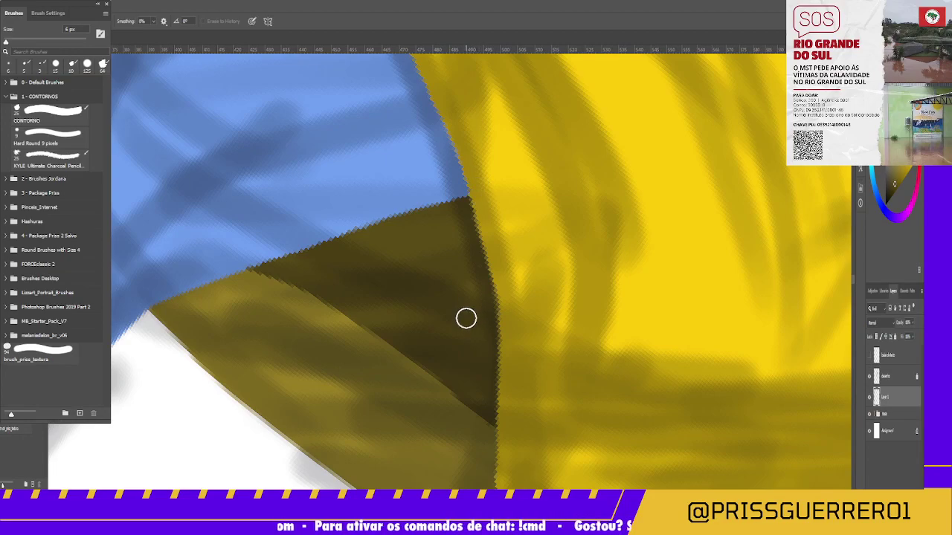
pyautogui.press('r')
pyautogui.moveTo(497, 293)
pyautogui.mouseDown()
pyautogui.moveTo(600, 187)
pyautogui.moveTo(521, 127)
pyautogui.mouseUp()
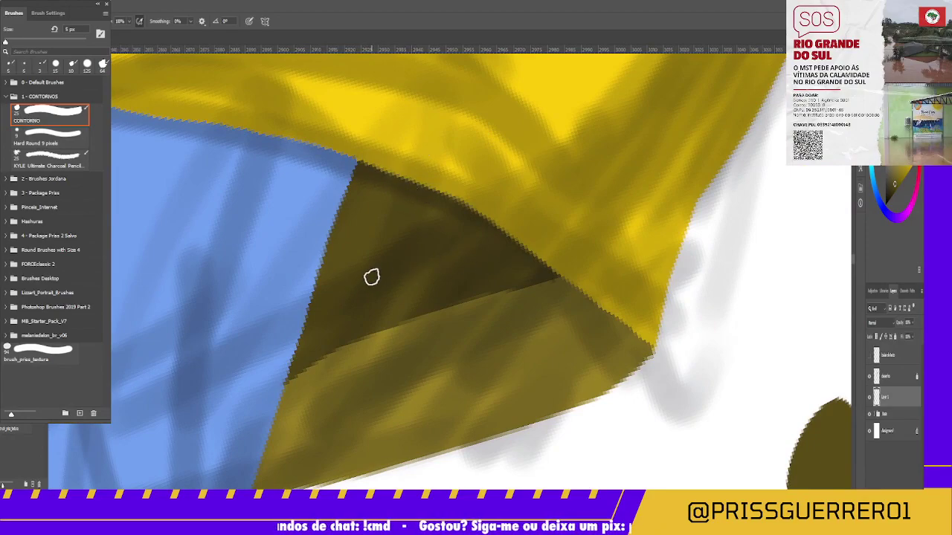
# Draw a thin dark line along the shadow edge under the yellow torso.
pyautogui.scroll(-4, 376, 260)
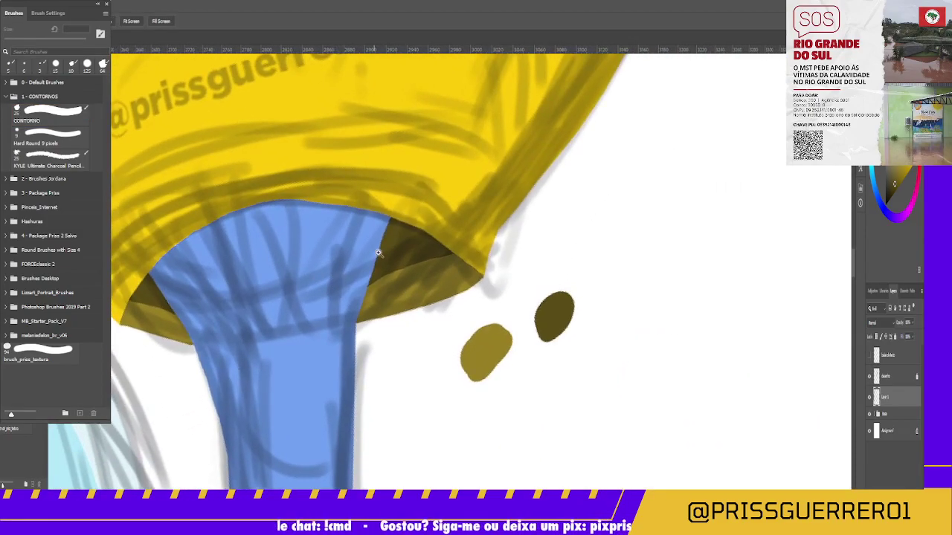
pyautogui.scroll(-4, 378, 253)
pyautogui.scroll(4, 369, 268)
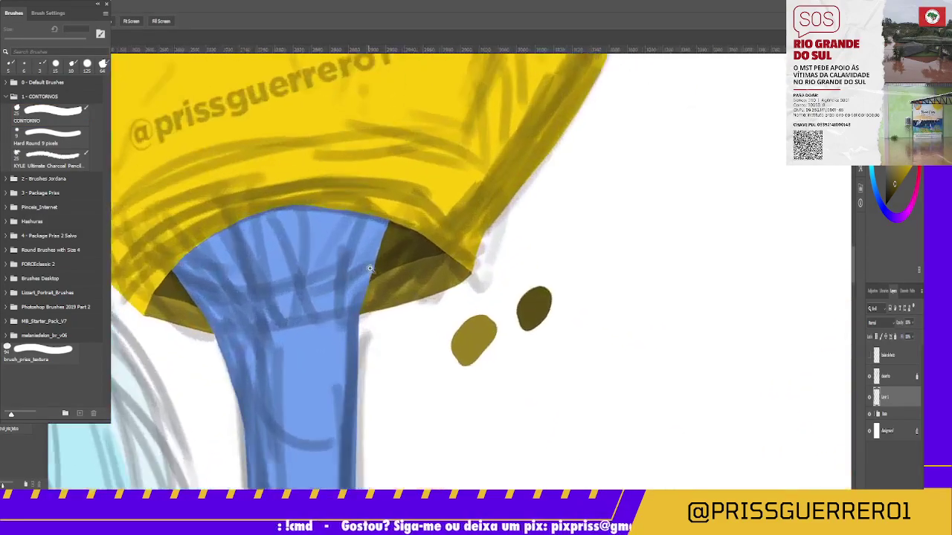
pyautogui.scroll(1, 370, 268)
pyautogui.scroll(2, 371, 266)
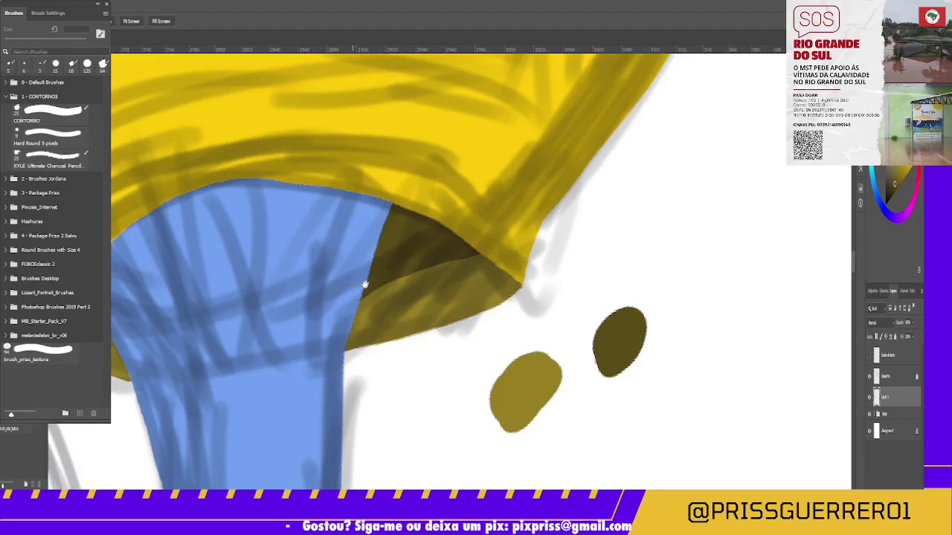
pyautogui.scroll(-3, 364, 285)
pyautogui.scroll(3, 464, 315)
pyautogui.press('b')
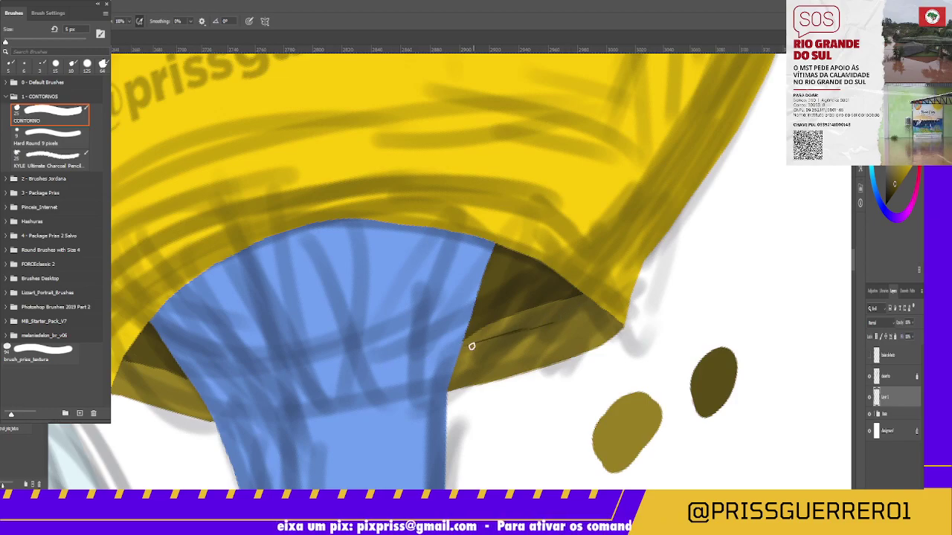
pyautogui.moveTo(459, 351); pyautogui.dragTo(555, 315)
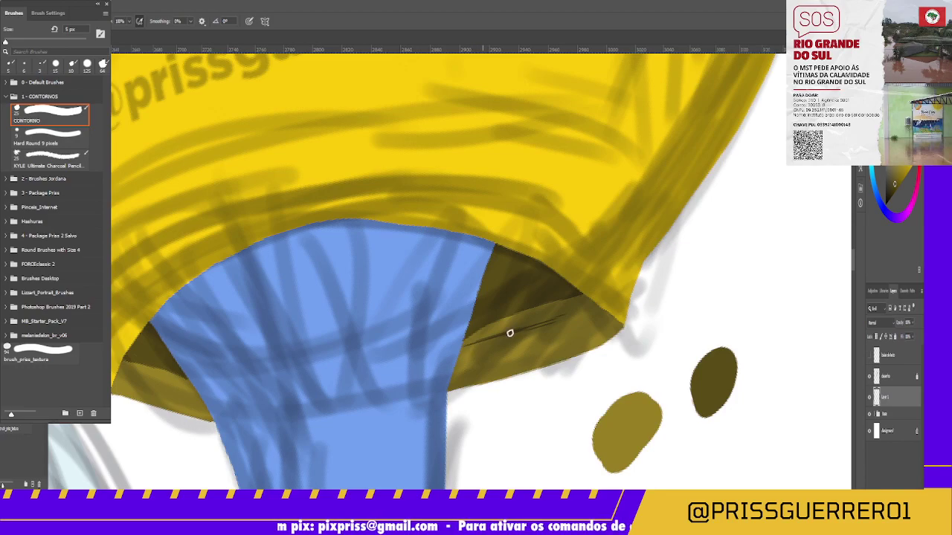
pyautogui.moveTo(471, 342); pyautogui.dragTo(589, 308)
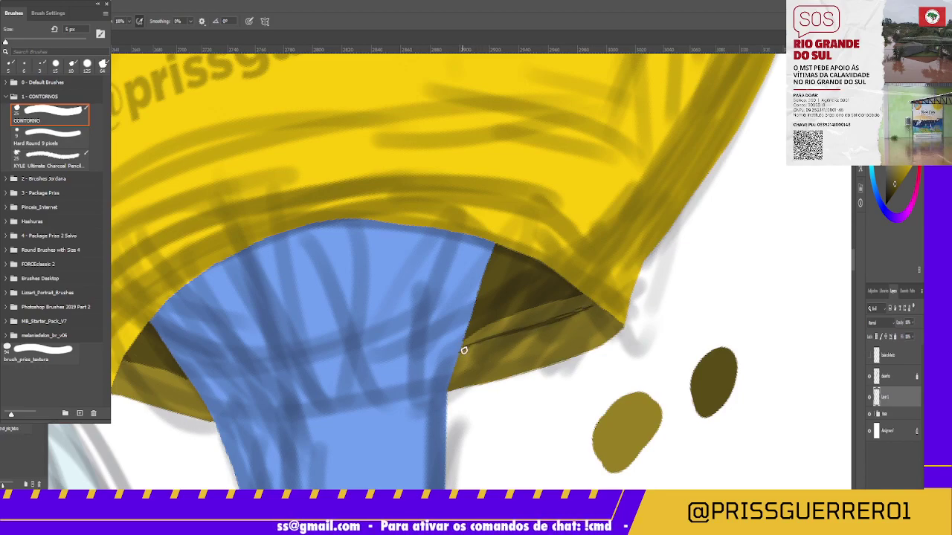
# Darken the band with a straight CONTORNO stroke, giving the triangle a clean diagonal edge.
pyautogui.press('z')
pyautogui.click(527, 317)
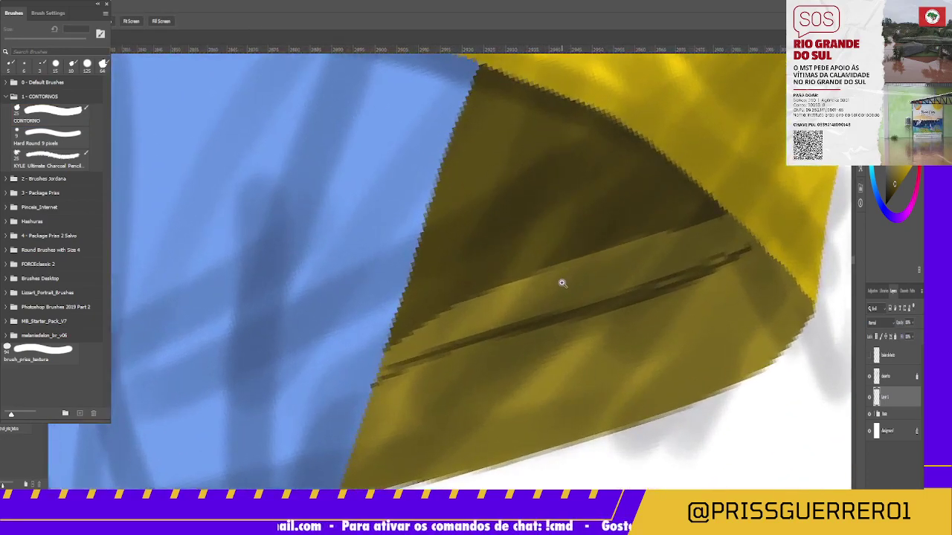
pyautogui.press('b')
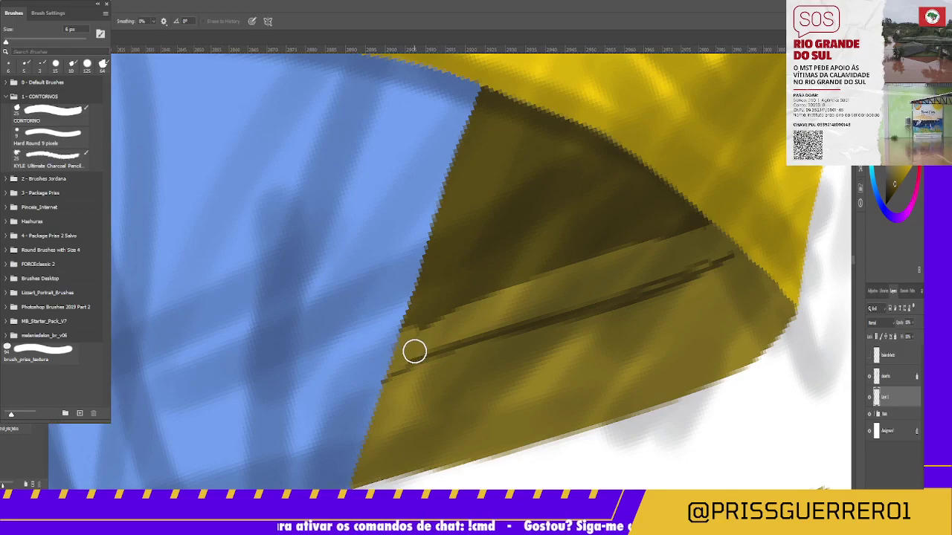
pyautogui.press('.')
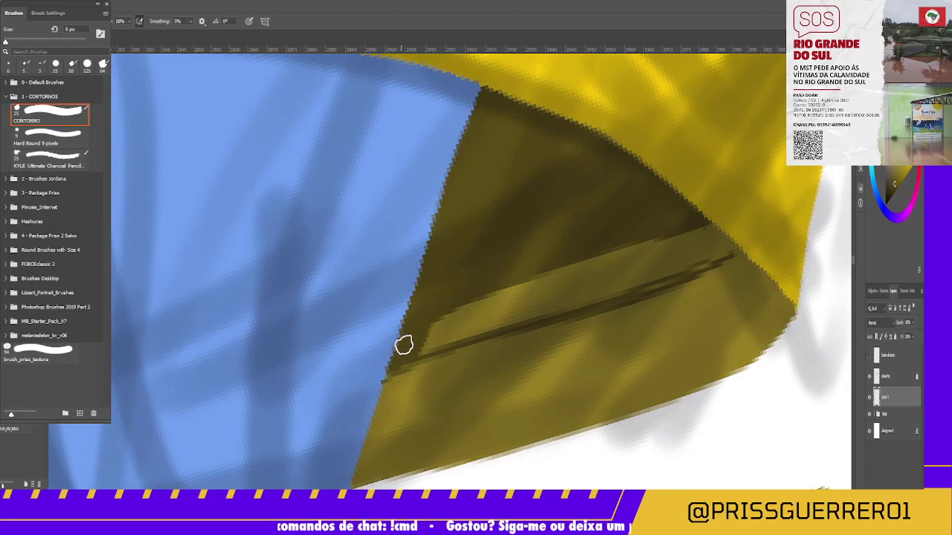
pyautogui.keyDown('shift'); pyautogui.click(394, 372); pyautogui.keyUp('shift')
pyautogui.moveTo(394, 372)
pyautogui.mouseDown()
pyautogui.moveTo(574, 312)
pyautogui.moveTo(469, 330)
pyautogui.moveTo(485, 297)
pyautogui.moveTo(424, 336)
pyautogui.moveTo(454, 336)
pyautogui.moveTo(548, 297)
pyautogui.moveTo(643, 246)
pyautogui.moveTo(629, 293)
pyautogui.moveTo(538, 276)
pyautogui.mouseUp()
pyautogui.moveTo(439, 330)
pyautogui.mouseDown()
pyautogui.moveTo(412, 361)
pyautogui.moveTo(483, 329)
pyautogui.moveTo(718, 265)
pyautogui.moveTo(702, 218)
pyautogui.moveTo(731, 250)
pyautogui.moveTo(675, 246)
pyautogui.moveTo(682, 266)
pyautogui.moveTo(714, 257)
pyautogui.moveTo(699, 270)
pyautogui.moveTo(709, 248)
pyautogui.moveTo(679, 269)
pyautogui.moveTo(749, 255)
pyautogui.moveTo(405, 372)
pyautogui.mouseUp()
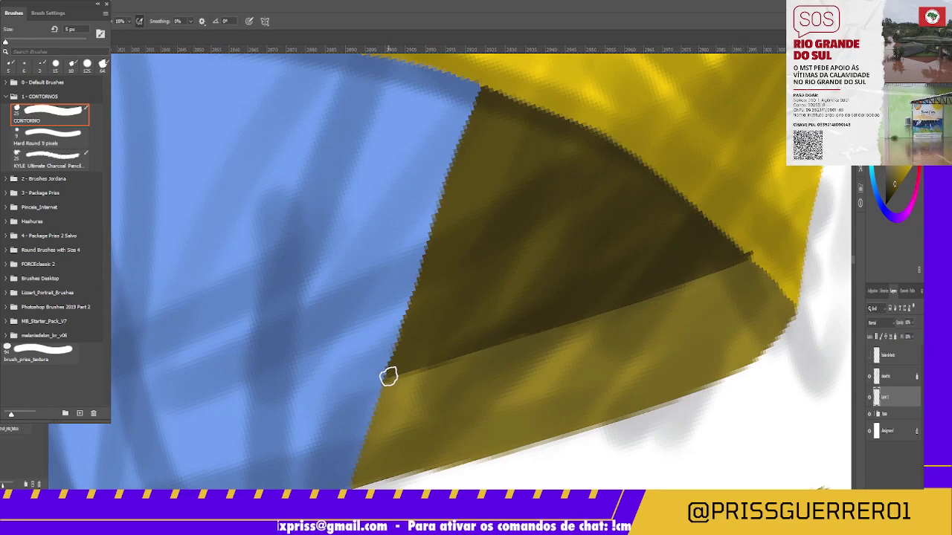
pyautogui.press('e')
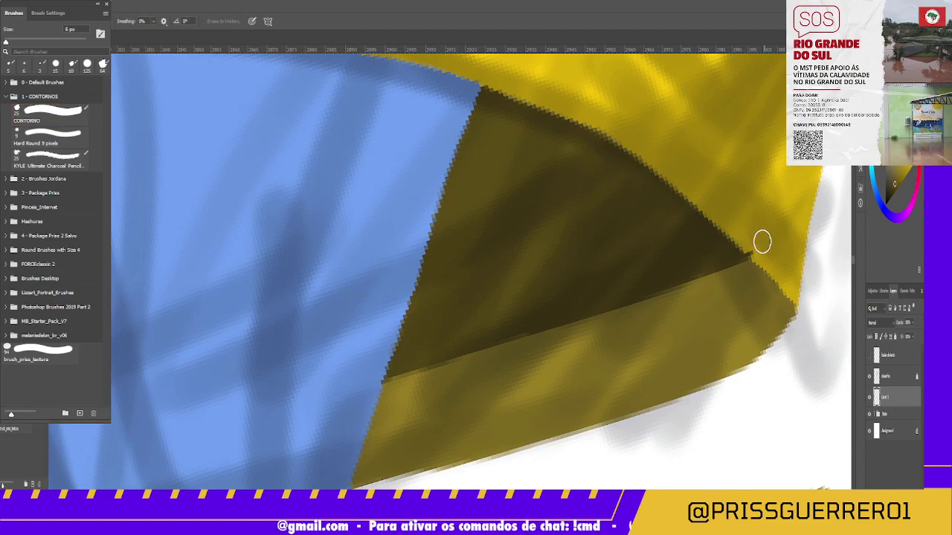
# Reframe on the torso bottom and leg, then rename the shading layer, typing 'pel'.
pyautogui.press('z')
pyautogui.keyDown('alt'); pyautogui.click(435, 357); pyautogui.keyUp('alt')
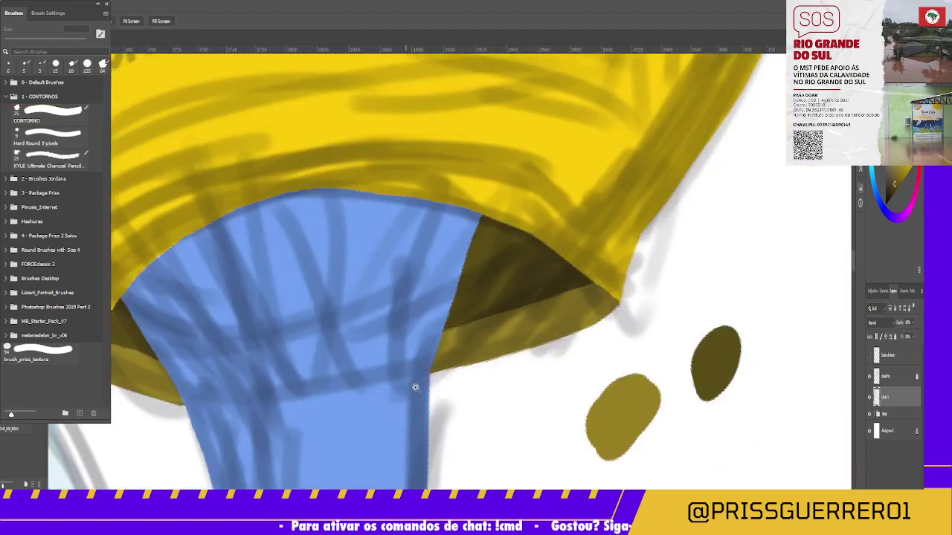
pyautogui.keyDown('alt'); pyautogui.click(429, 360); pyautogui.keyUp('alt')
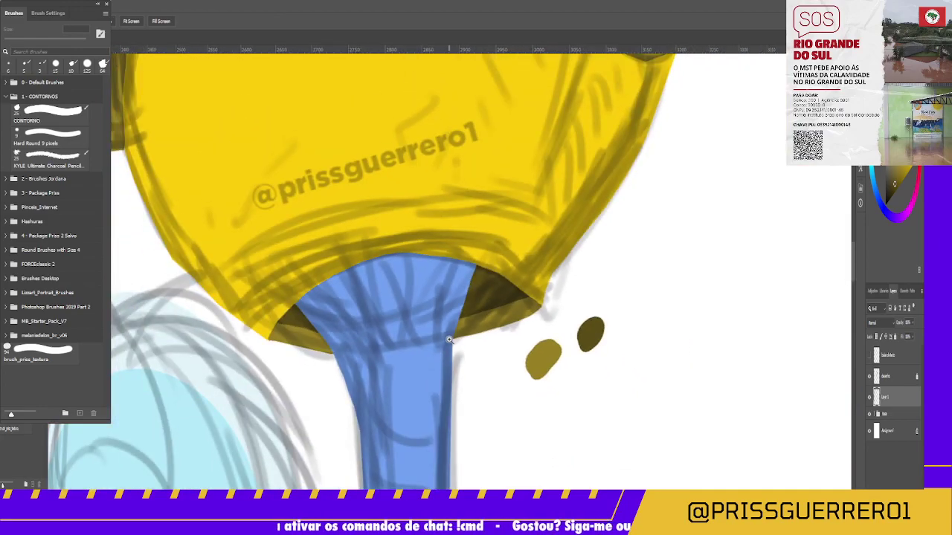
pyautogui.keyDown('alt'); pyautogui.click(451, 339); pyautogui.keyUp('alt')
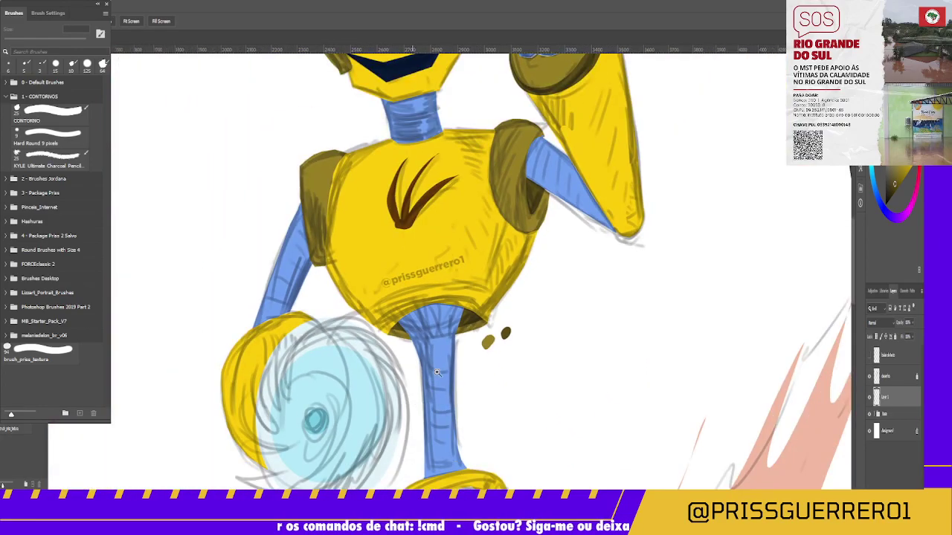
pyautogui.keyDown('alt'); pyautogui.click(438, 373); pyautogui.keyUp('alt')
pyautogui.click(442, 369)
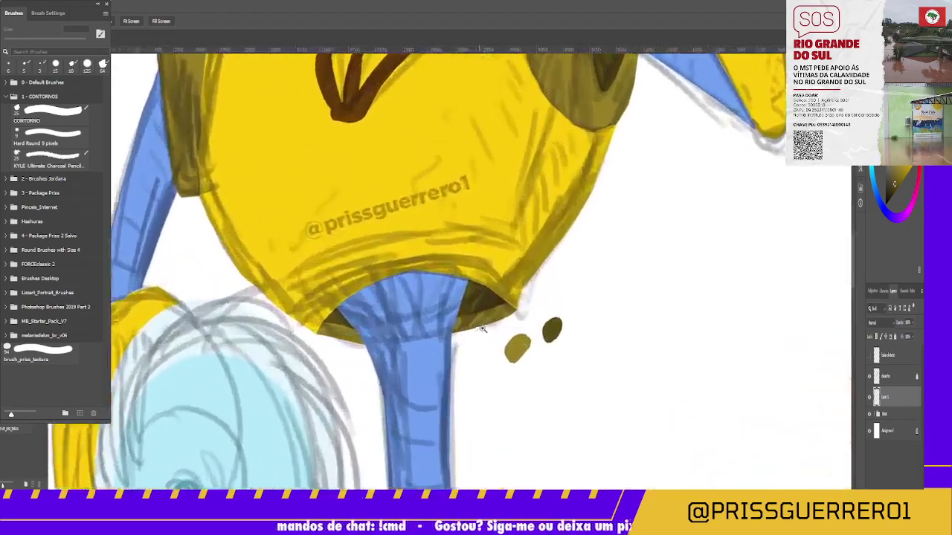
pyautogui.click(461, 348)
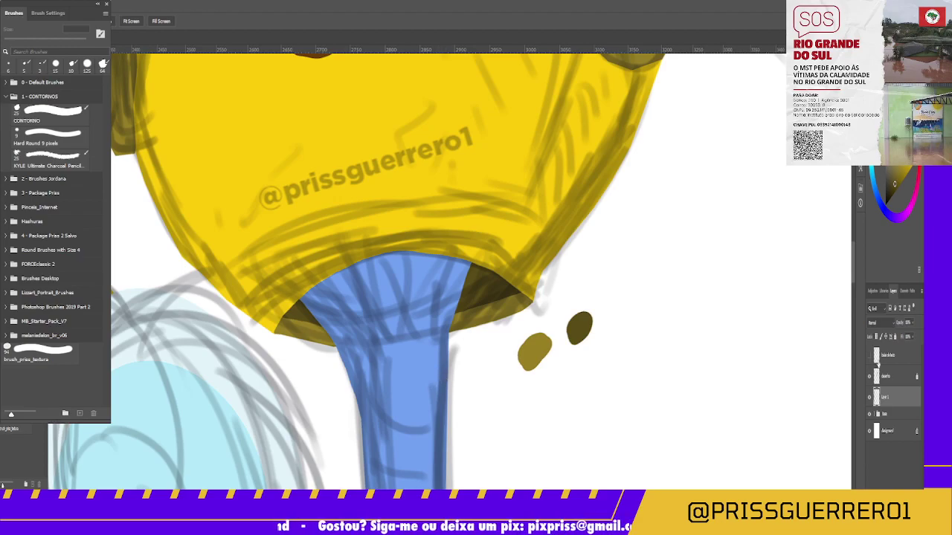
pyautogui.doubleClick(885, 397)
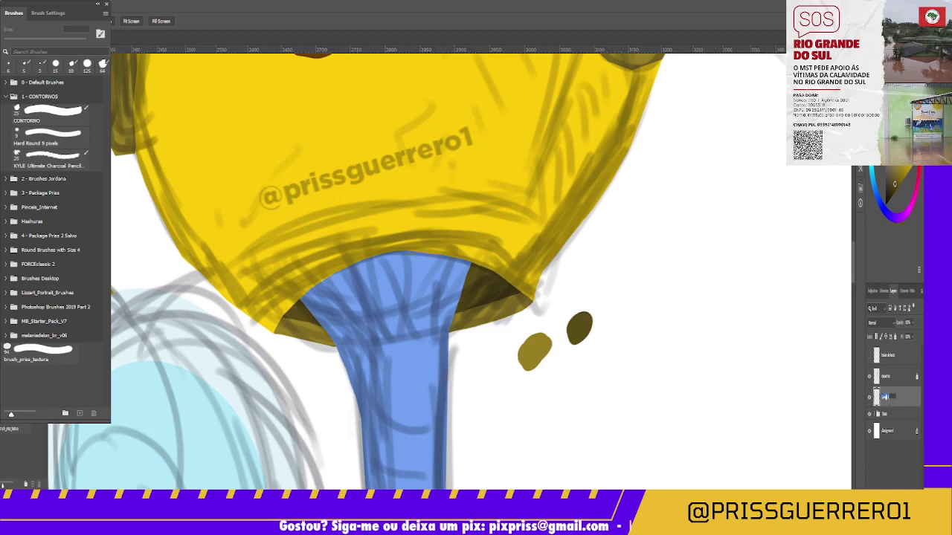
pyautogui.write('p')
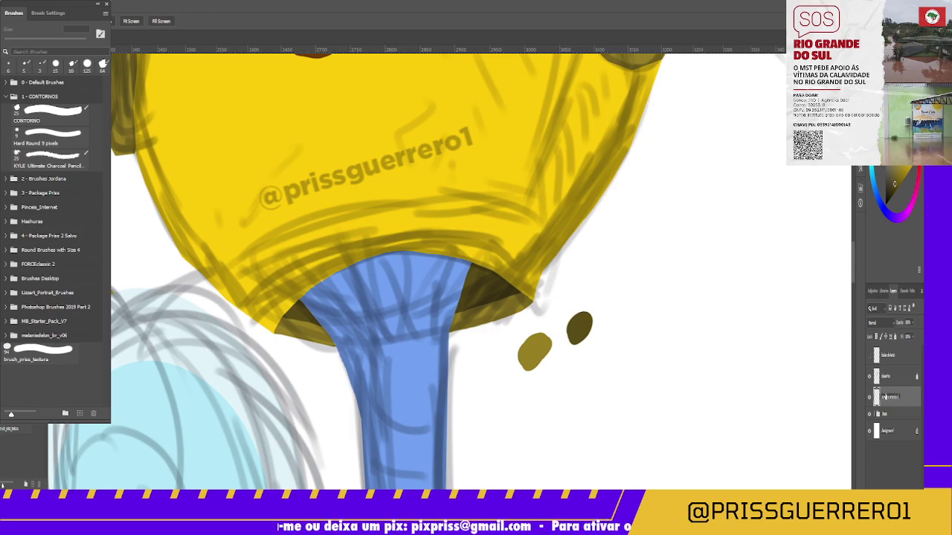
pyautogui.write('el')
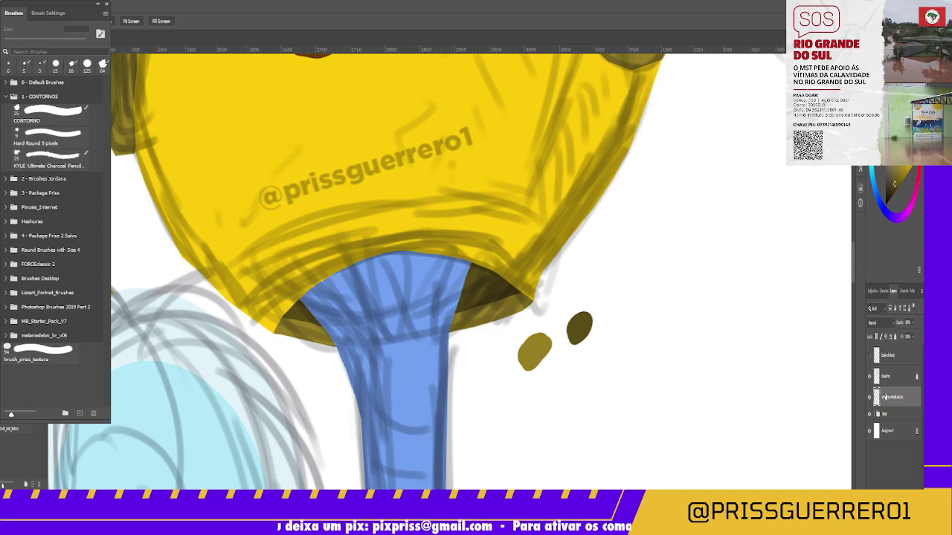
pyautogui.scroll(-5, 519, 296)
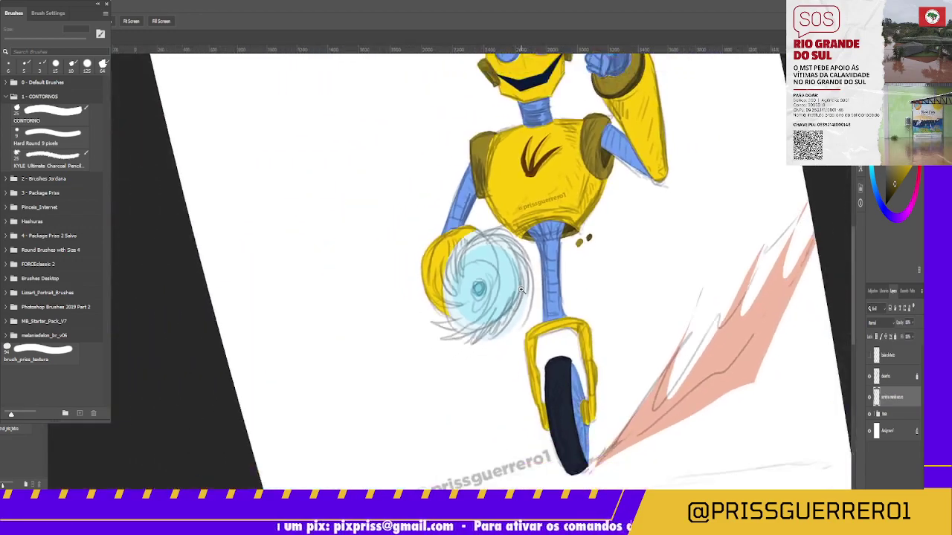
pyautogui.scroll(-2, 519, 296)
pyautogui.scroll(-1, 513, 293)
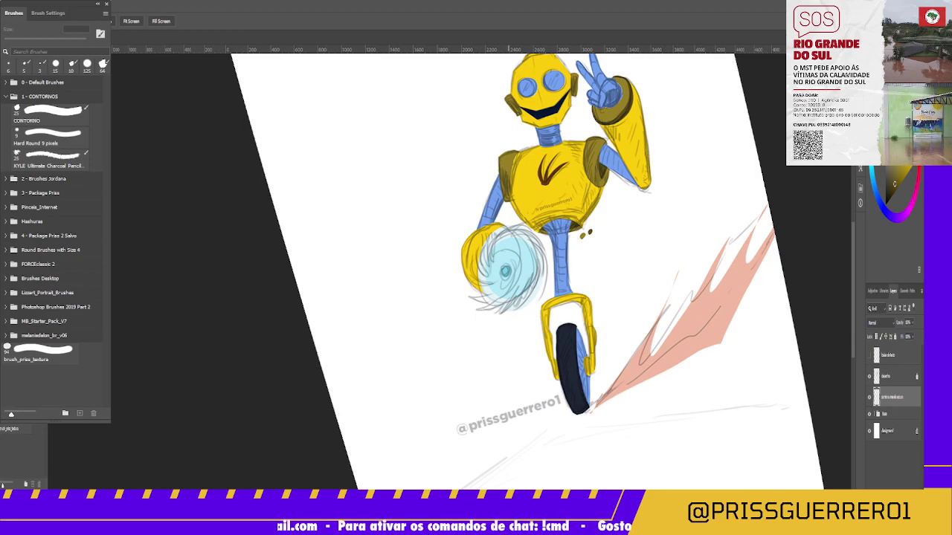
pyautogui.scroll(3, 601, 177)
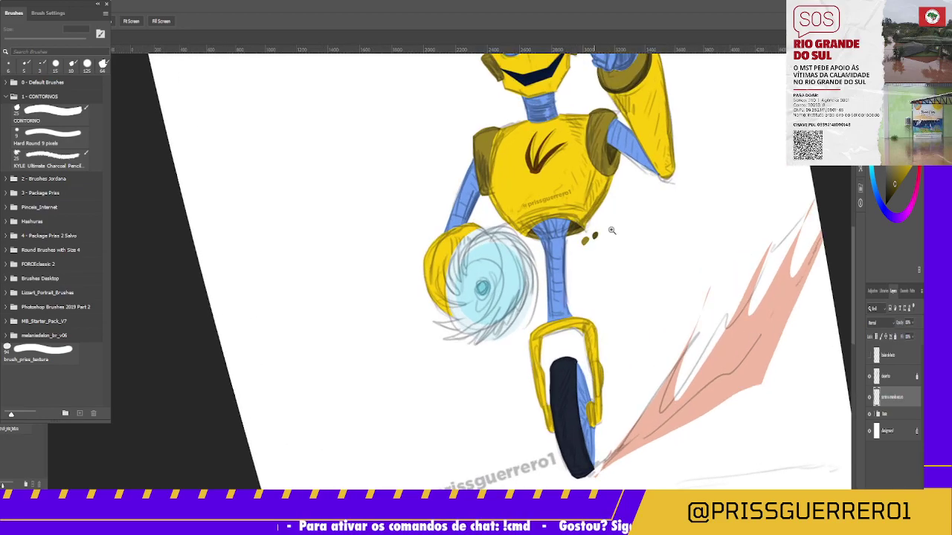
pyautogui.scroll(3, 612, 227)
pyautogui.scroll(3, 612, 227)
pyautogui.moveTo(565, 206)
pyautogui.mouseDown()
pyautogui.moveTo(540, 270)
pyautogui.moveTo(503, 438)
pyautogui.mouseUp()
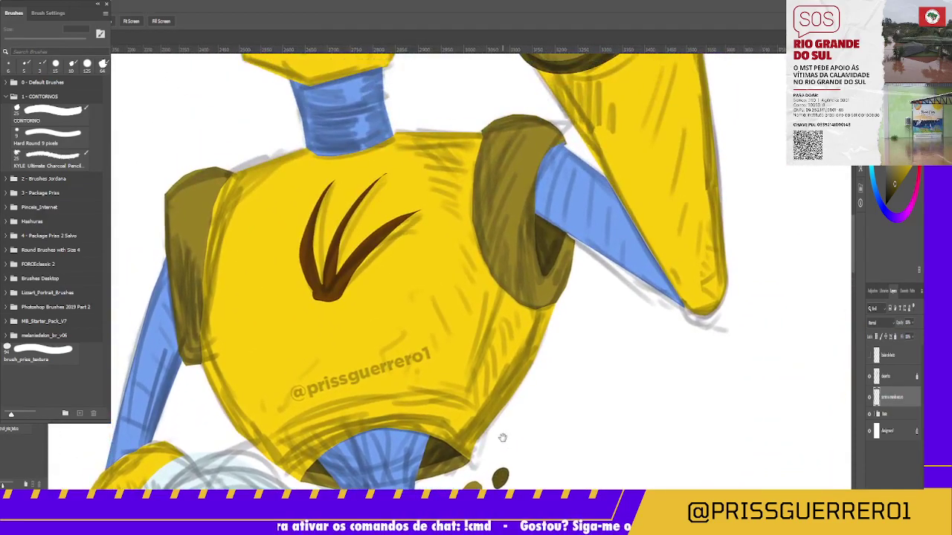
pyautogui.moveTo(530, 267)
pyautogui.mouseDown()
pyautogui.moveTo(502, 331)
pyautogui.moveTo(439, 421)
pyautogui.moveTo(471, 449)
pyautogui.mouseUp()
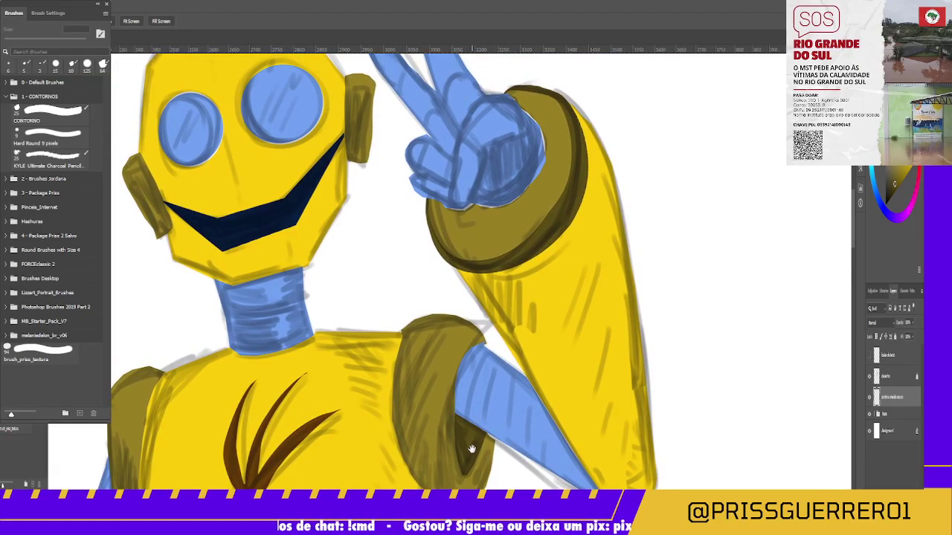
pyautogui.moveTo(471, 449)
pyautogui.mouseDown()
pyautogui.moveTo(635, 301)
pyautogui.moveTo(646, 43)
pyautogui.moveTo(651, 352)
pyautogui.moveTo(619, 426)
pyautogui.moveTo(596, 369)
pyautogui.moveTo(548, 430)
pyautogui.mouseUp()
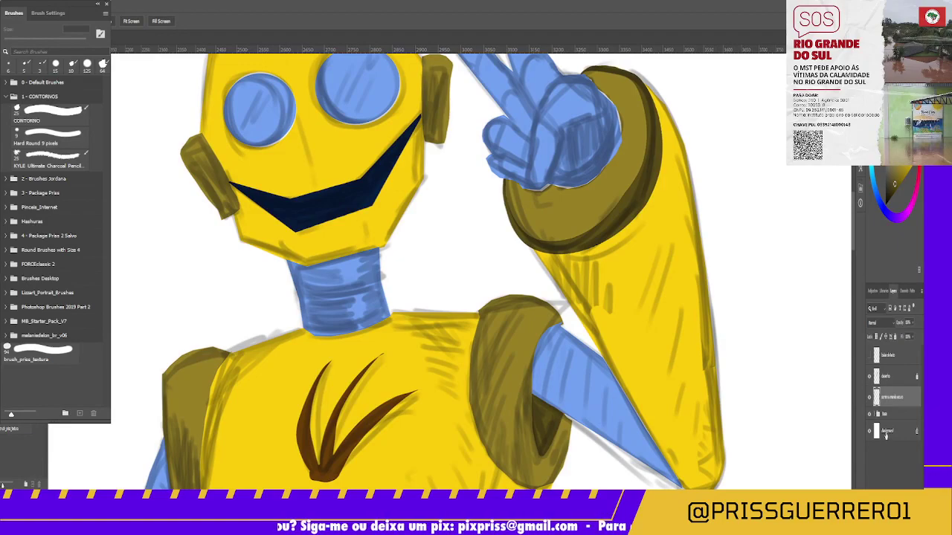
pyautogui.click(870, 398)
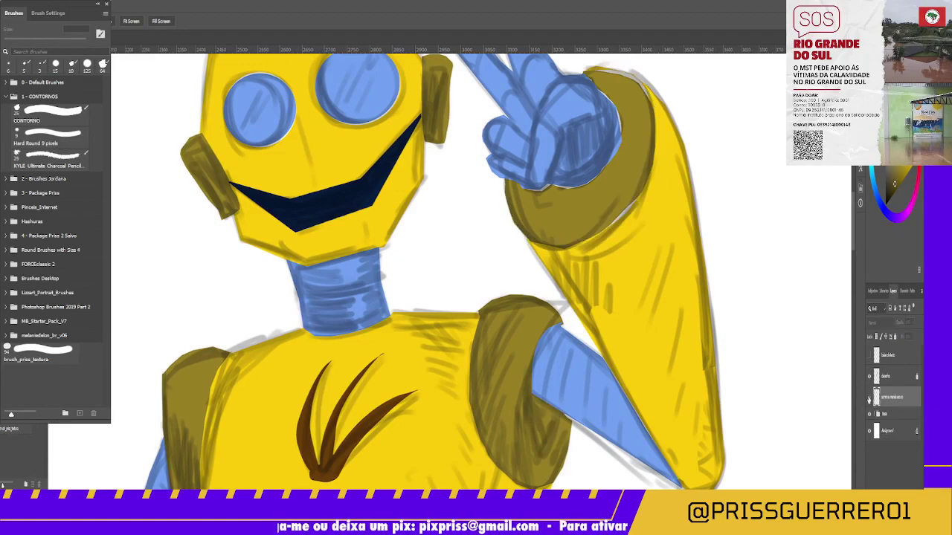
pyautogui.click(869, 398)
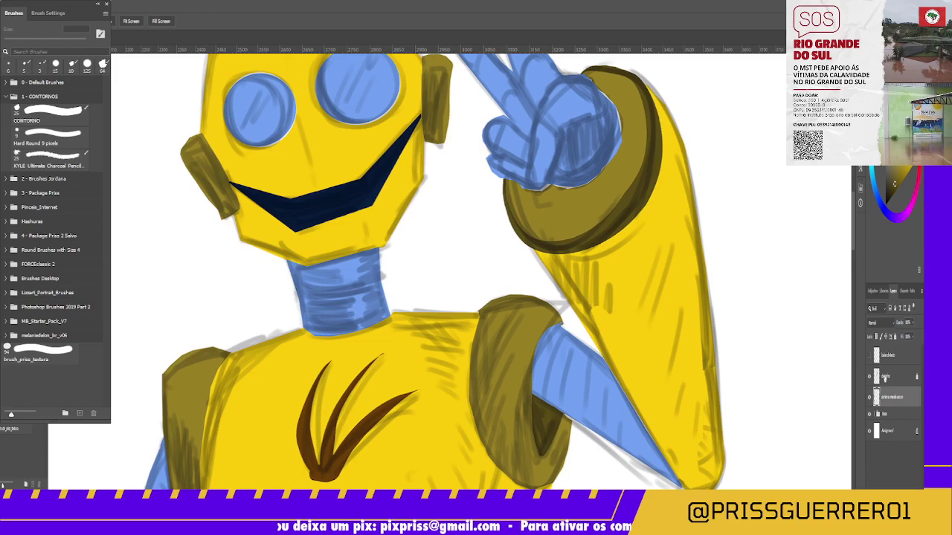
pyautogui.hotkey('ctrl', '+')
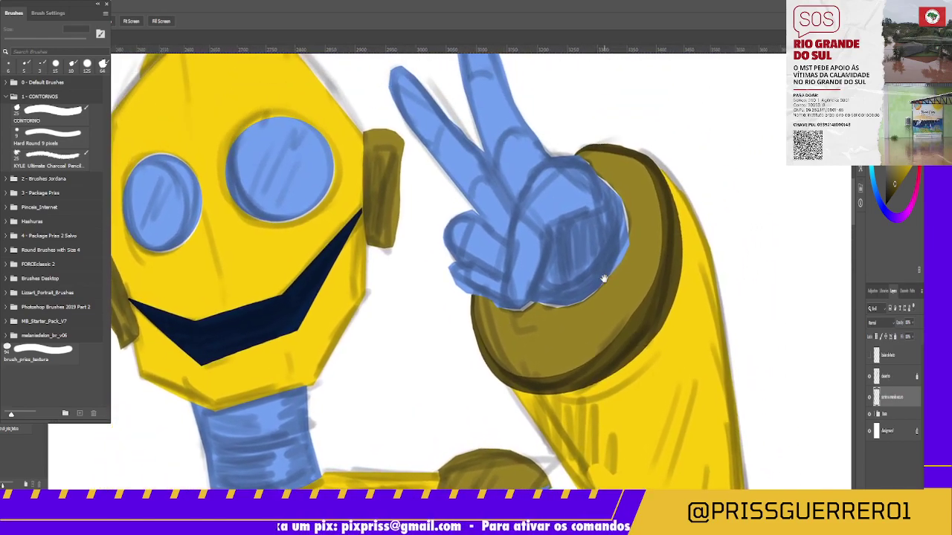
# Erase part of the shoulder ring's rim, then darken the ring edge below the blue hand with a larger brush.
pyautogui.scroll(5, 674, 276)
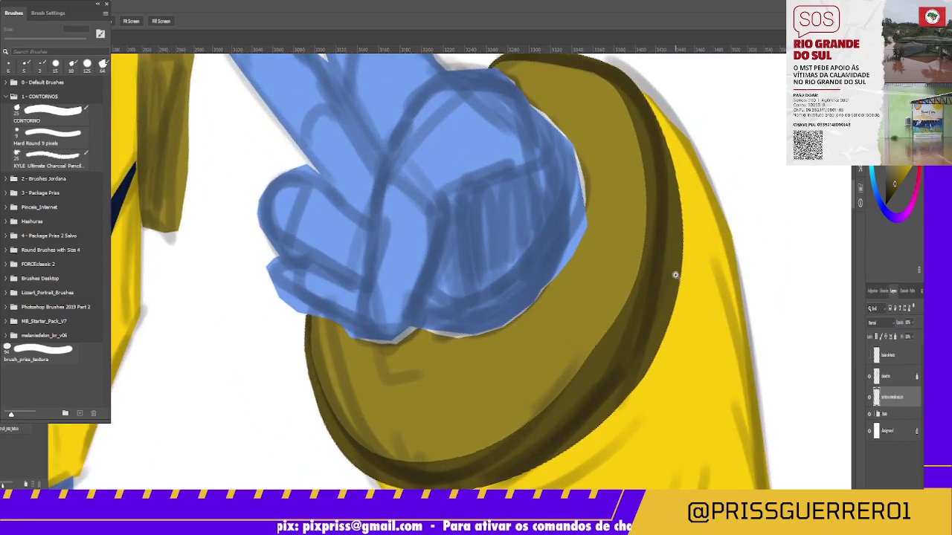
pyautogui.press('b')
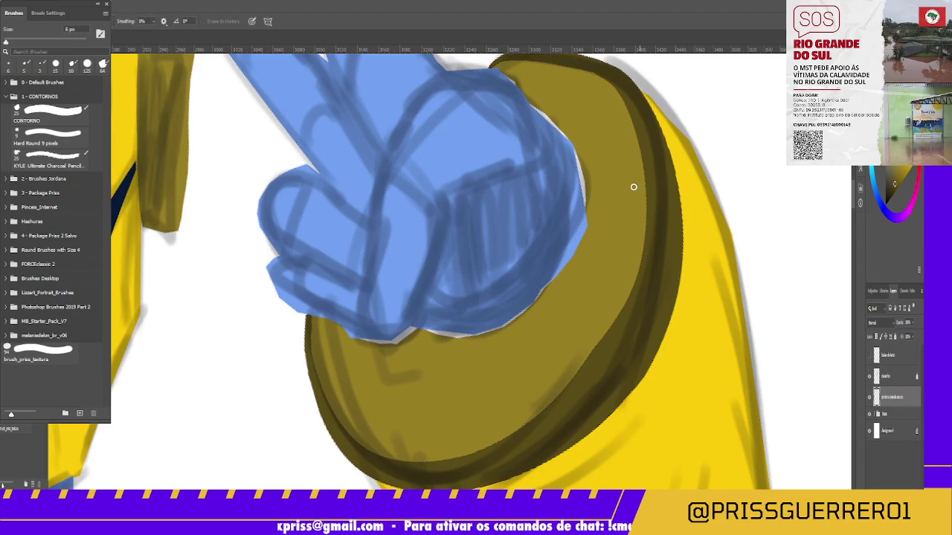
pyautogui.moveTo(557, 390); pyautogui.dragTo(624, 293)
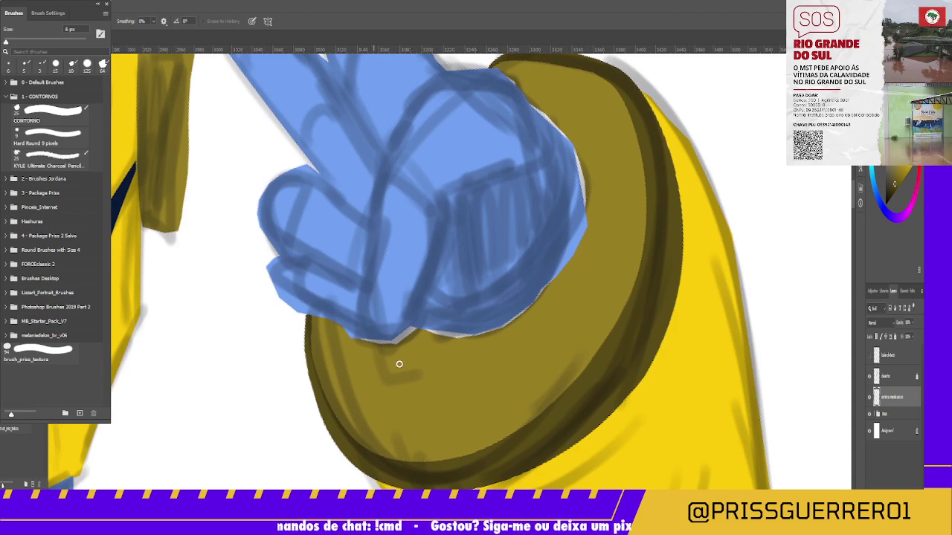
pyautogui.press('b')
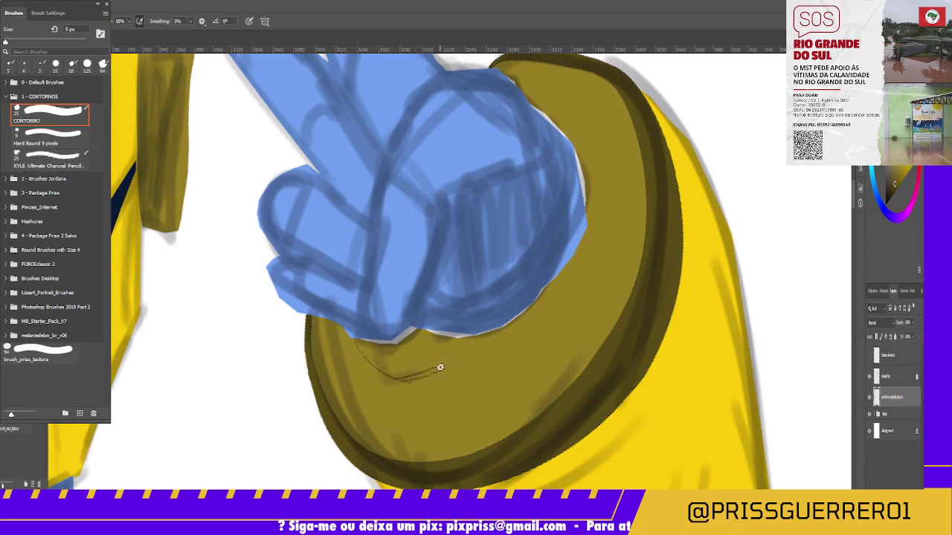
pyautogui.moveTo(439, 367); pyautogui.dragTo(530, 328)
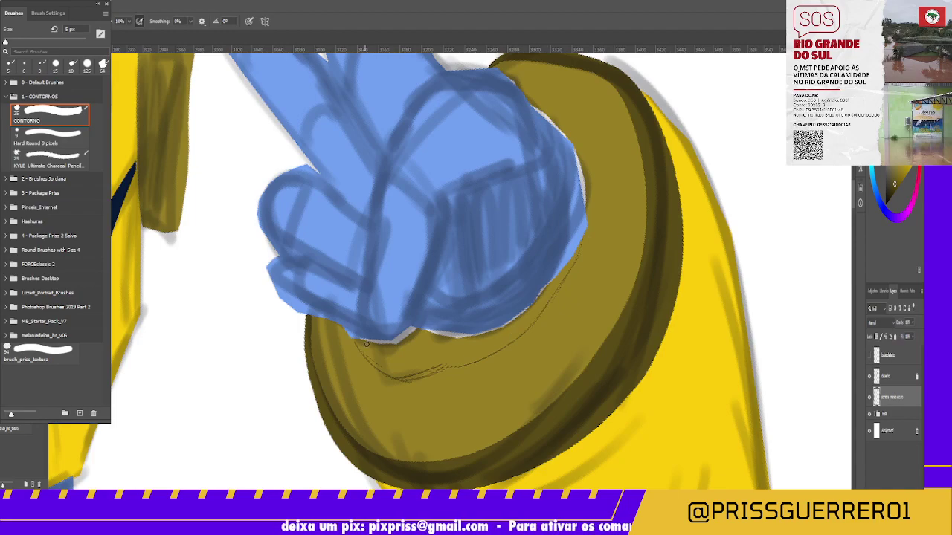
pyautogui.scroll(5, 386, 325)
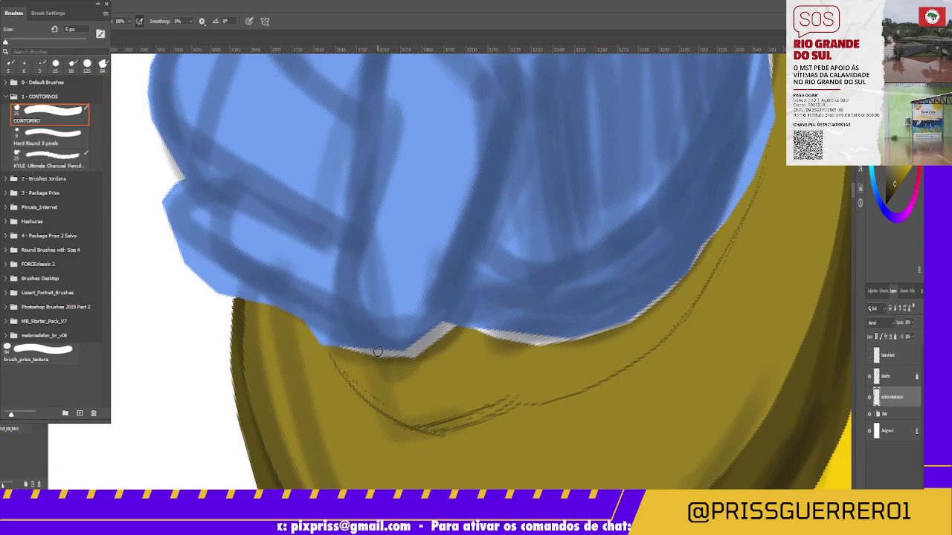
pyautogui.press(']')
pyautogui.press(']')
pyautogui.press(']')
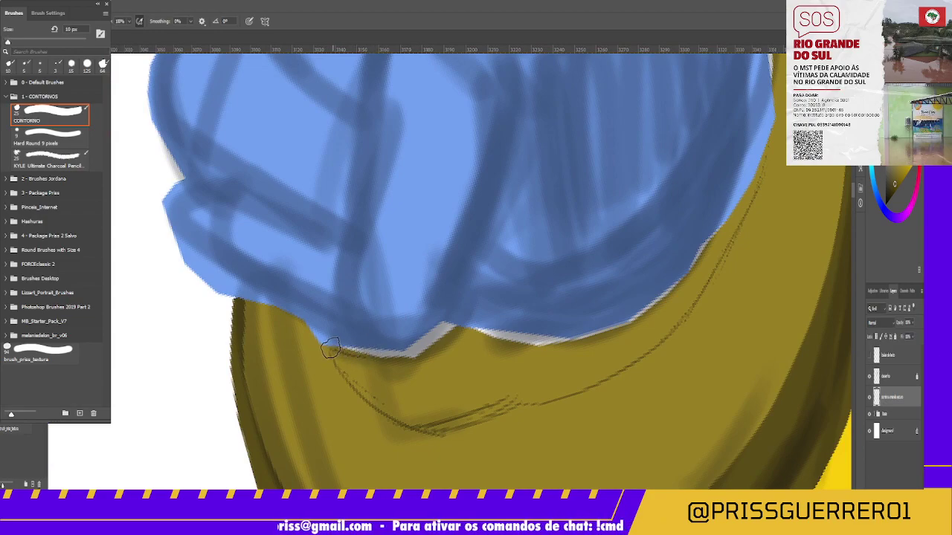
pyautogui.moveTo(385, 352)
pyautogui.mouseDown()
pyautogui.moveTo(332, 346)
pyautogui.moveTo(436, 327)
pyautogui.moveTo(532, 337)
pyautogui.moveTo(496, 336)
pyautogui.moveTo(521, 337)
pyautogui.moveTo(603, 318)
pyautogui.moveTo(630, 323)
pyautogui.moveTo(573, 336)
pyautogui.moveTo(707, 251)
pyautogui.moveTo(669, 283)
pyautogui.moveTo(714, 238)
pyautogui.mouseUp()
# Paint a dark olive shadow down the blue hand's right edge.
pyautogui.scroll(2, 686, 270)
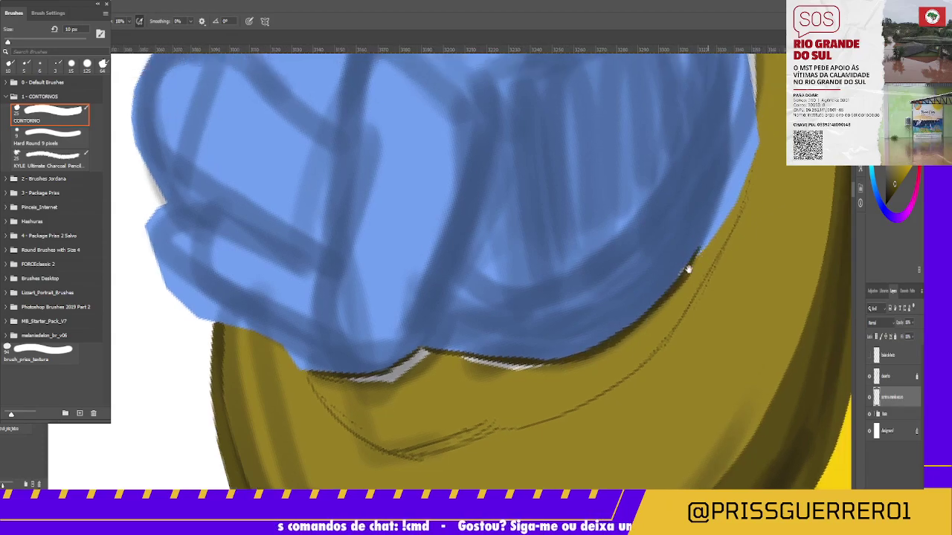
pyautogui.moveTo(714, 156); pyautogui.dragTo(670, 271)
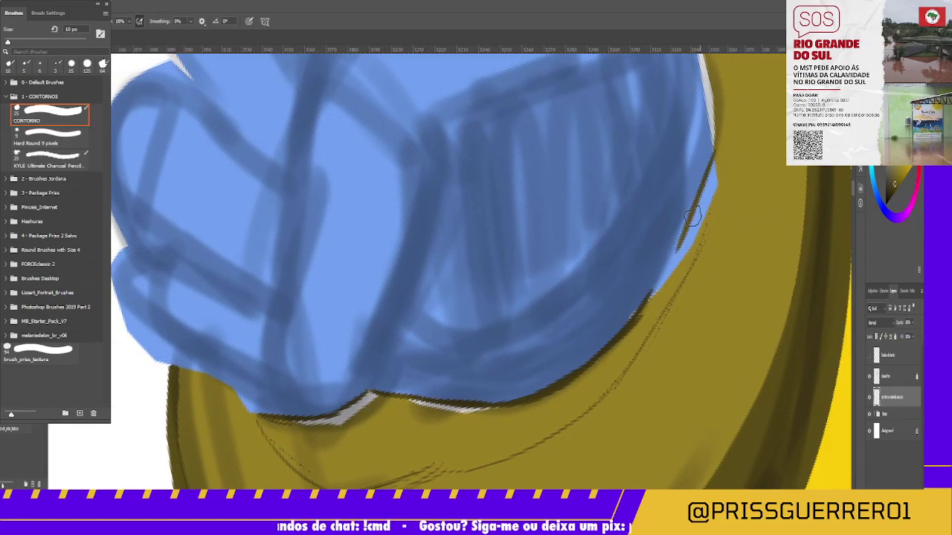
pyautogui.moveTo(694, 212)
pyautogui.mouseDown()
pyautogui.moveTo(626, 333)
pyautogui.moveTo(711, 191)
pyautogui.mouseUp()
pyautogui.moveTo(719, 145); pyautogui.dragTo(687, 278)
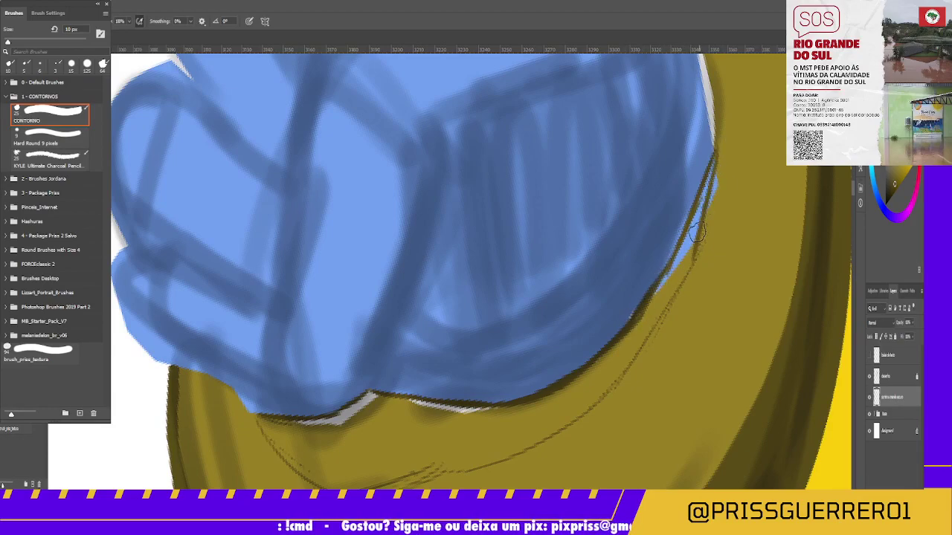
pyautogui.moveTo(697, 232); pyautogui.dragTo(651, 294)
pyautogui.moveTo(699, 231)
pyautogui.mouseDown()
pyautogui.moveTo(644, 336)
pyautogui.moveTo(698, 215)
pyautogui.mouseUp()
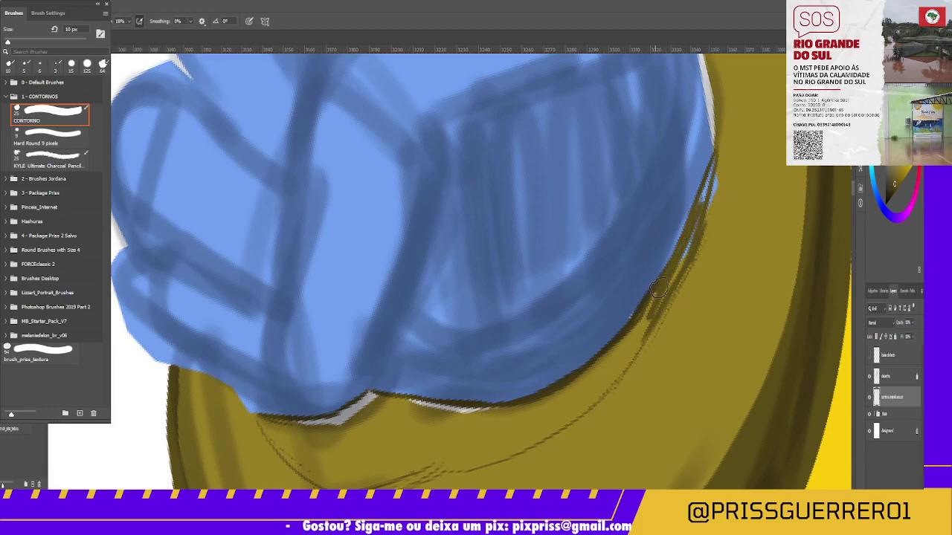
pyautogui.moveTo(659, 294)
pyautogui.mouseDown()
pyautogui.moveTo(714, 168)
pyautogui.moveTo(691, 241)
pyautogui.mouseUp()
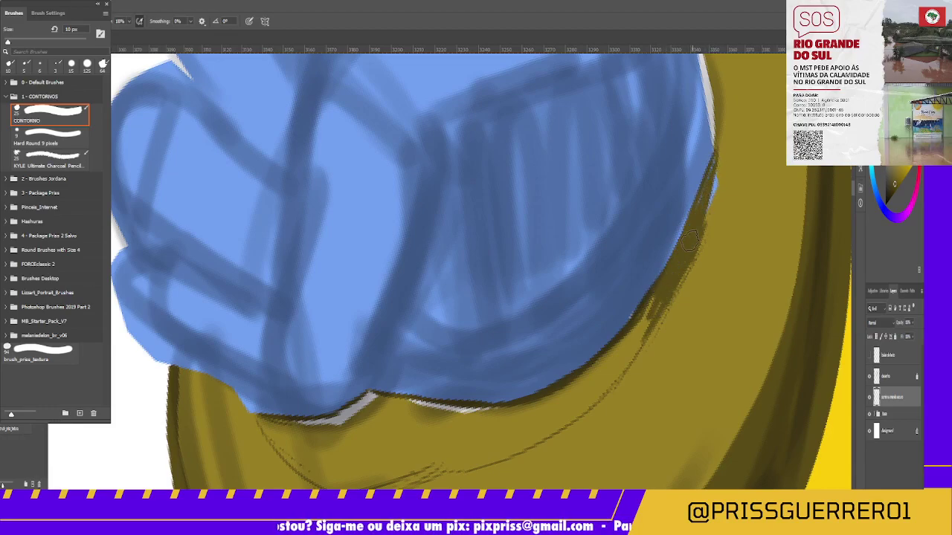
# Darken the ring along and beneath the hand's lower edge with more olive strokes.
pyautogui.moveTo(699, 204); pyautogui.dragTo(712, 156)
pyautogui.moveTo(692, 237); pyautogui.dragTo(706, 186)
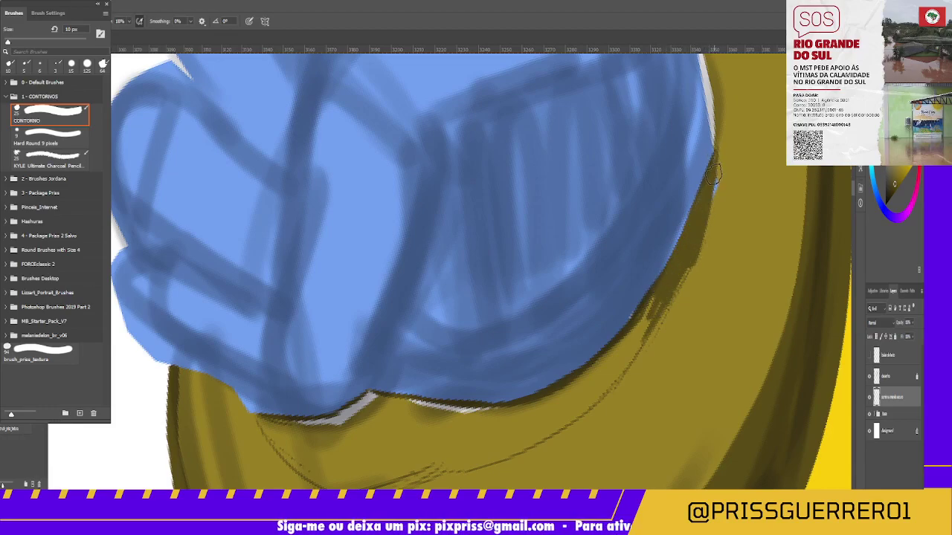
pyautogui.moveTo(662, 305); pyautogui.dragTo(643, 335)
pyautogui.moveTo(695, 264); pyautogui.dragTo(617, 364)
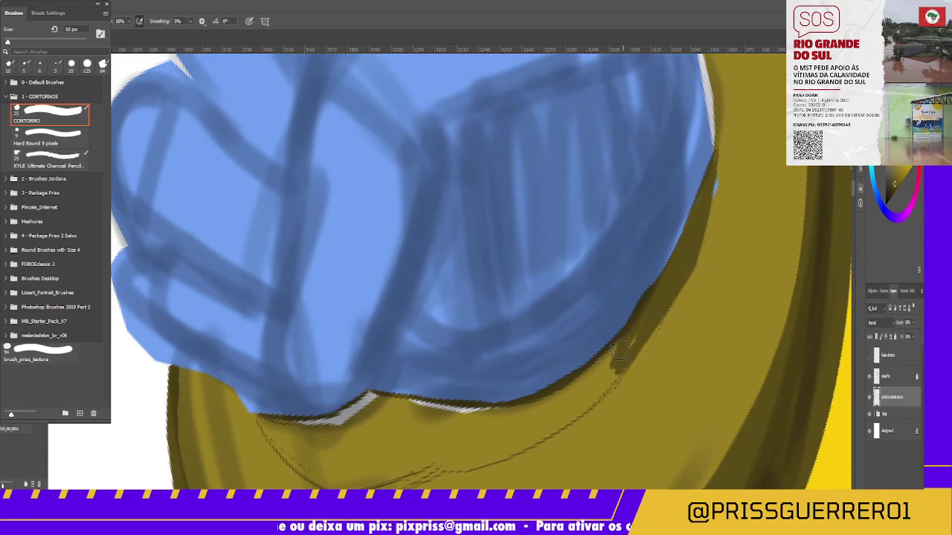
pyautogui.moveTo(624, 321)
pyautogui.mouseDown()
pyautogui.moveTo(595, 379)
pyautogui.moveTo(537, 405)
pyautogui.mouseUp()
pyautogui.moveTo(595, 378)
pyautogui.mouseDown()
pyautogui.moveTo(528, 429)
pyautogui.moveTo(569, 419)
pyautogui.mouseUp()
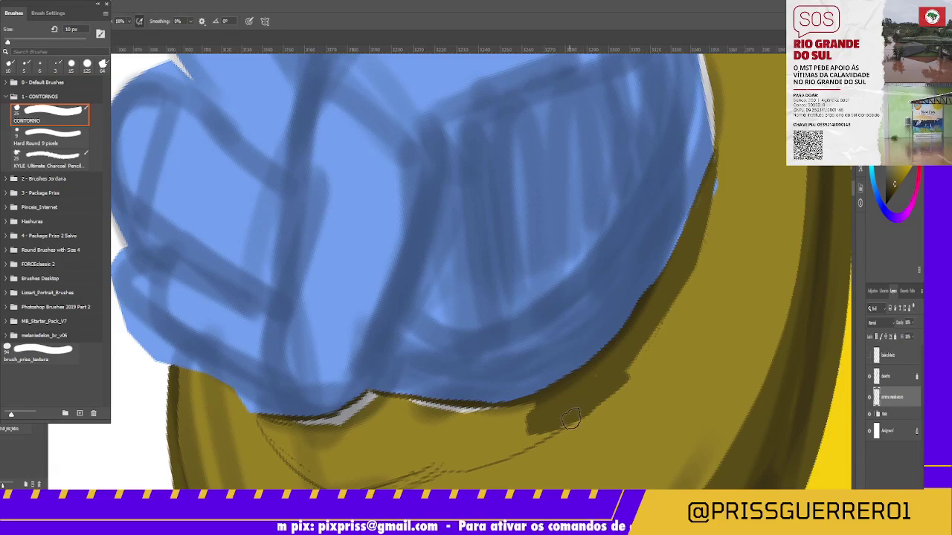
pyautogui.moveTo(628, 368); pyautogui.dragTo(684, 281)
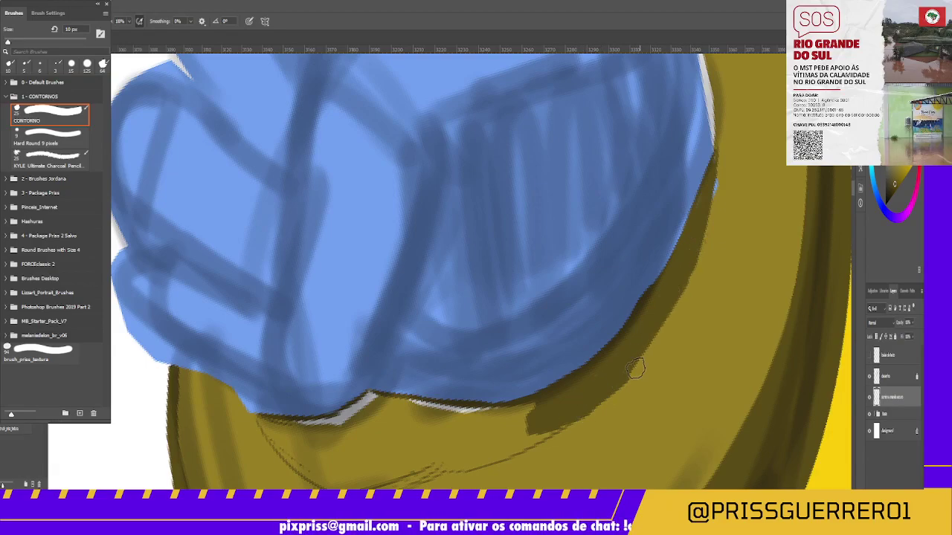
pyautogui.moveTo(636, 368); pyautogui.dragTo(684, 271)
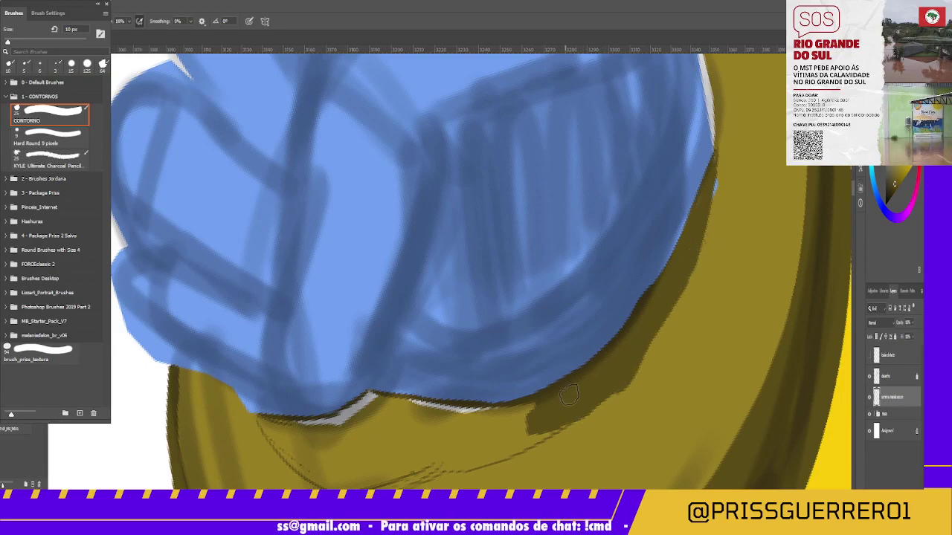
pyautogui.scroll(-2, 616, 365)
# Deepen and extend the dark olive shadow band beneath the blue hand.
pyautogui.scroll(2, 617, 365)
pyautogui.moveTo(643, 316)
pyautogui.mouseDown()
pyautogui.moveTo(518, 297)
pyautogui.moveTo(665, 306)
pyautogui.moveTo(491, 305)
pyautogui.moveTo(458, 322)
pyautogui.moveTo(394, 320)
pyautogui.mouseUp()
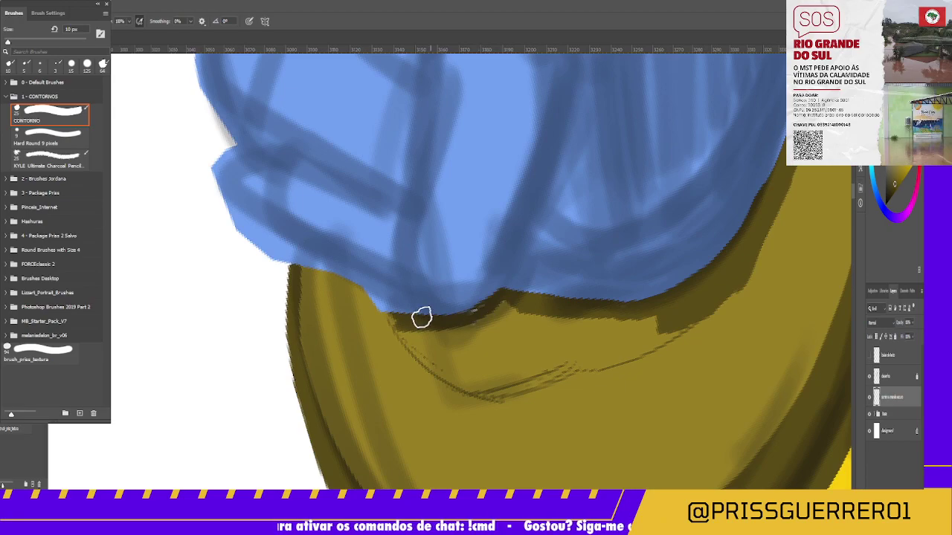
pyautogui.moveTo(488, 302)
pyautogui.mouseDown()
pyautogui.moveTo(472, 323)
pyautogui.moveTo(669, 322)
pyautogui.moveTo(501, 335)
pyautogui.moveTo(390, 328)
pyautogui.moveTo(455, 371)
pyautogui.mouseUp()
pyautogui.moveTo(455, 372)
pyautogui.mouseDown()
pyautogui.moveTo(406, 337)
pyautogui.moveTo(510, 350)
pyautogui.moveTo(427, 340)
pyautogui.moveTo(453, 357)
pyautogui.moveTo(504, 362)
pyautogui.moveTo(578, 343)
pyautogui.moveTo(570, 336)
pyautogui.moveTo(521, 362)
pyautogui.moveTo(543, 336)
pyautogui.moveTo(610, 330)
pyautogui.moveTo(548, 379)
pyautogui.moveTo(463, 385)
pyautogui.moveTo(567, 367)
pyautogui.moveTo(501, 387)
pyautogui.moveTo(734, 287)
pyautogui.moveTo(701, 323)
pyautogui.moveTo(672, 331)
pyautogui.moveTo(601, 321)
pyautogui.mouseUp()
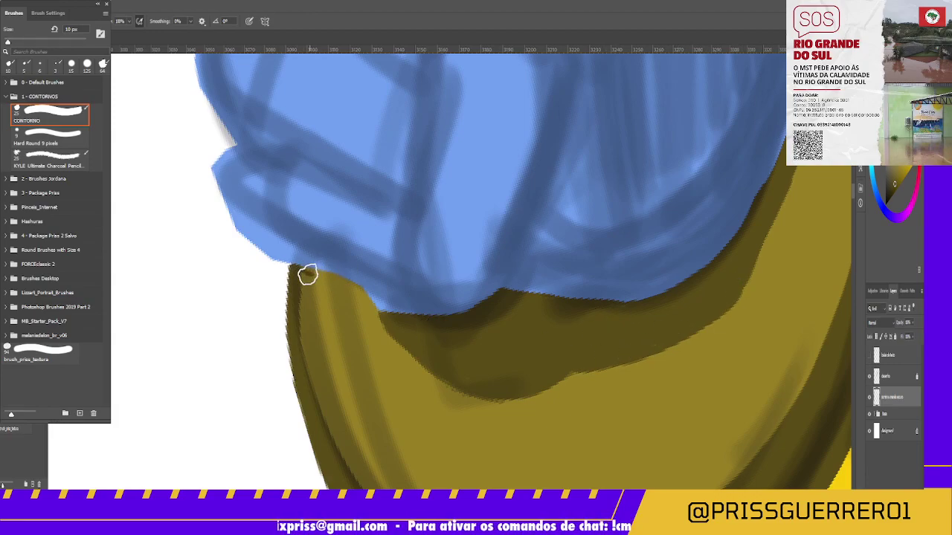
pyautogui.moveTo(308, 272)
pyautogui.mouseDown()
pyautogui.moveTo(346, 278)
pyautogui.moveTo(325, 276)
pyautogui.moveTo(372, 311)
pyautogui.mouseUp()
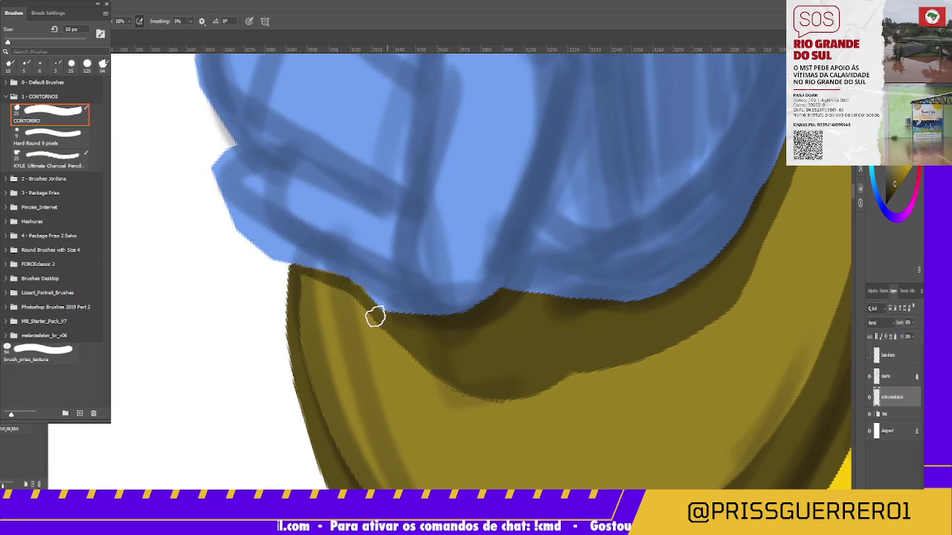
pyautogui.moveTo(316, 276); pyautogui.dragTo(361, 308)
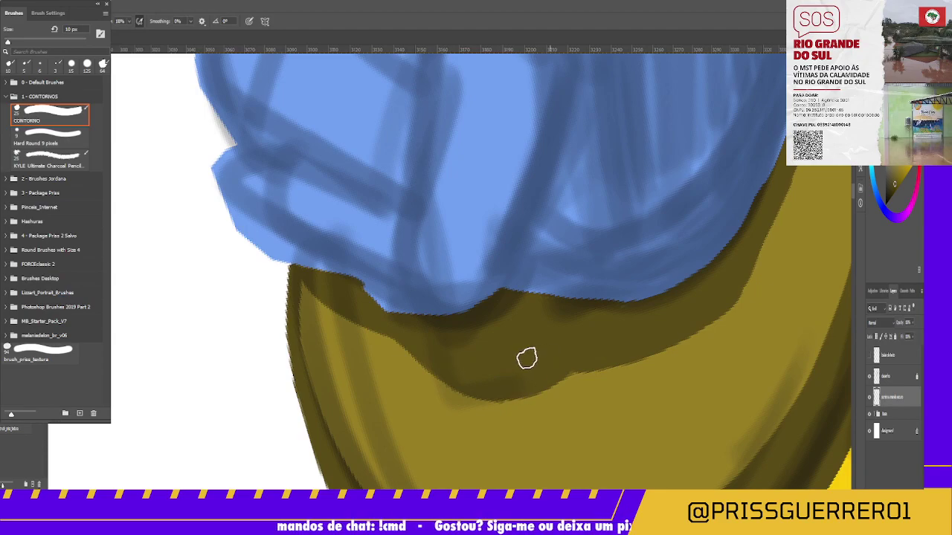
pyautogui.moveTo(550, 385); pyautogui.dragTo(524, 379)
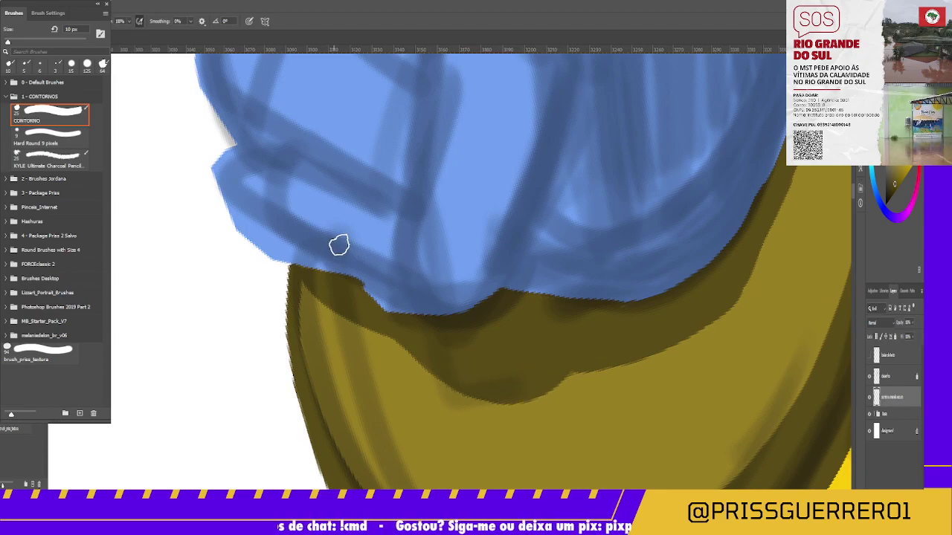
# Erase to tidy the shadow's upper edge, then return to the brush.
pyautogui.press('e')
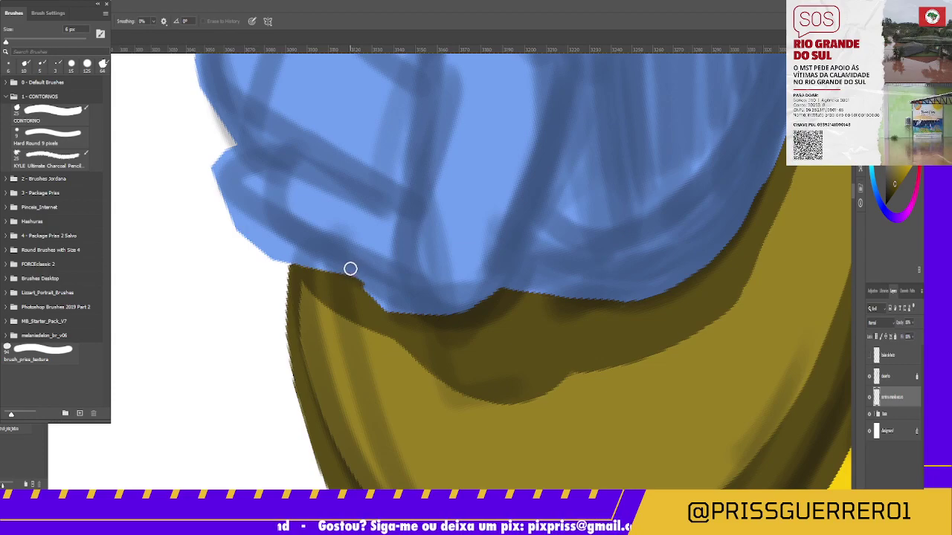
pyautogui.moveTo(351, 269); pyautogui.dragTo(372, 287)
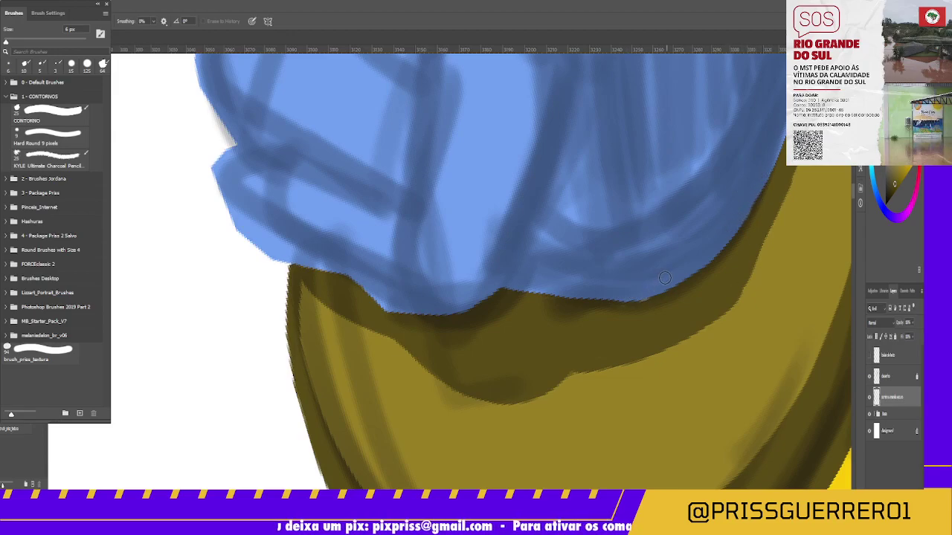
pyautogui.press('b')
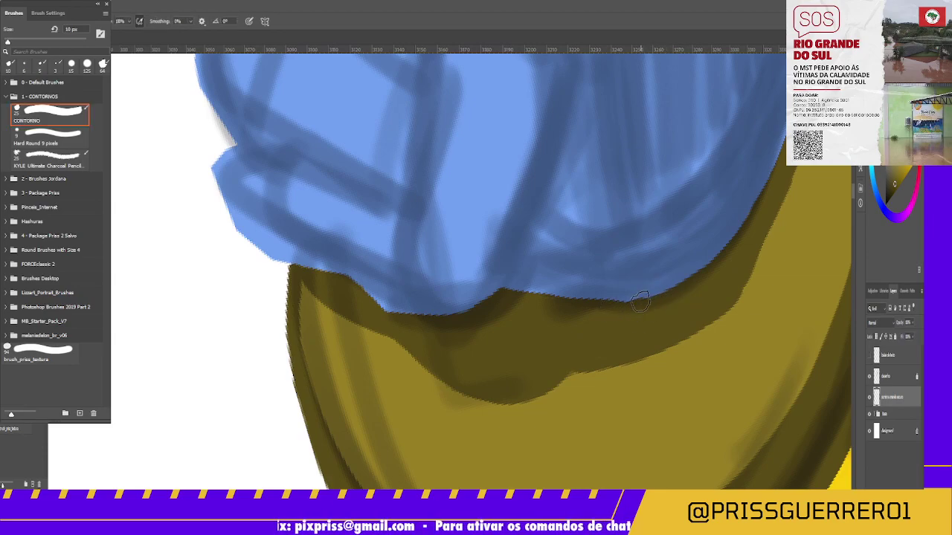
pyautogui.press('e')
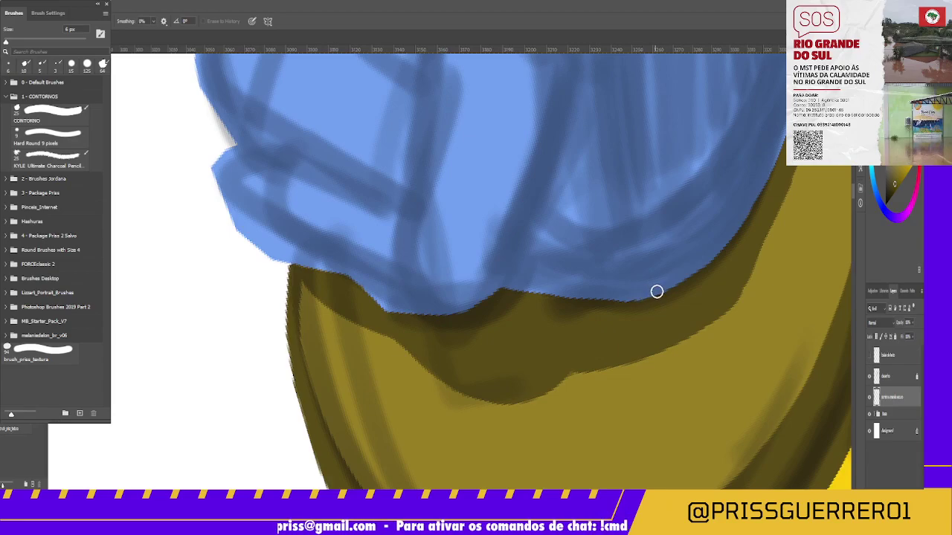
pyautogui.moveTo(657, 292); pyautogui.dragTo(613, 397)
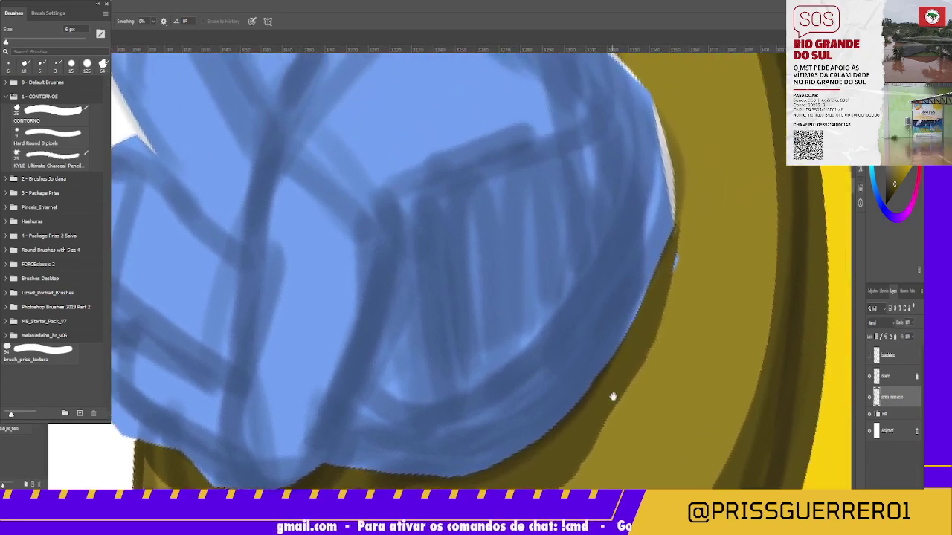
pyautogui.press('b')
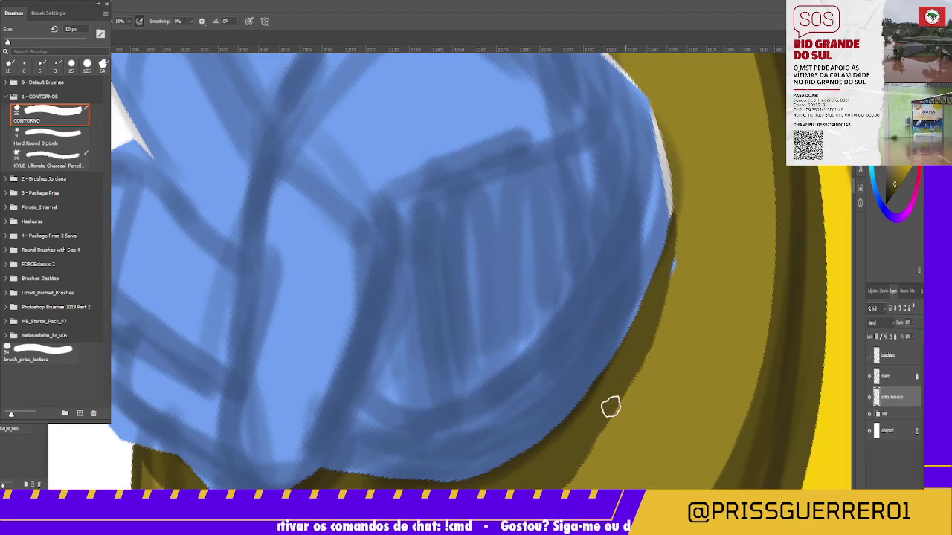
# Zoom out to the whole robot, pan, then zoom in on the ear piece by the right eye.
pyautogui.press('z')
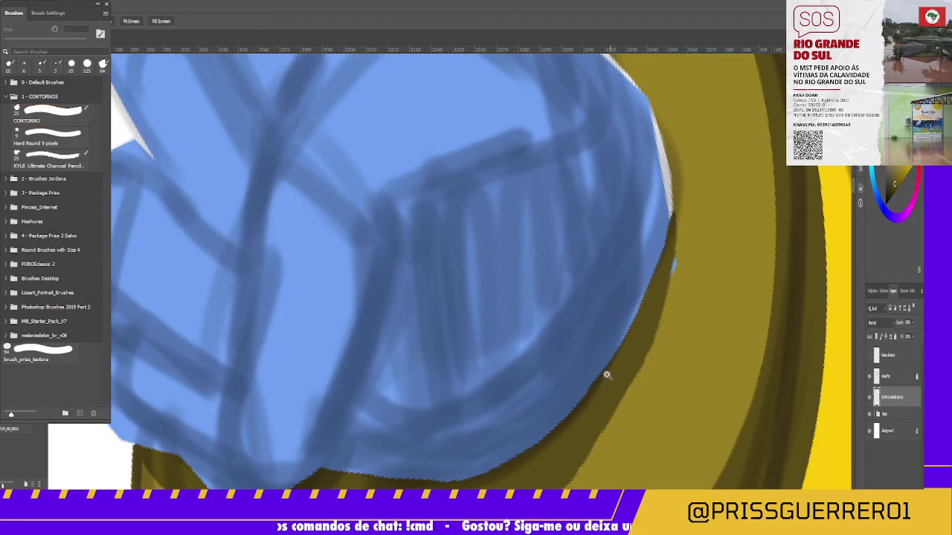
pyautogui.keyDown('alt'); pyautogui.click(607, 375); pyautogui.keyUp('alt')
pyautogui.keyDown('alt'); pyautogui.click(574, 420); pyautogui.keyUp('alt')
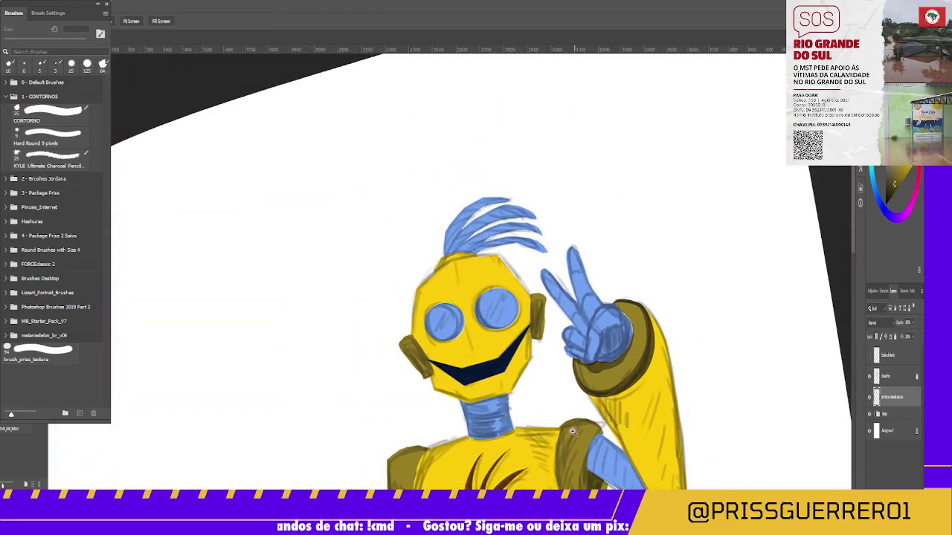
pyautogui.moveTo(568, 473)
pyautogui.mouseDown()
pyautogui.moveTo(547, 310)
pyautogui.moveTo(555, 196)
pyautogui.mouseUp()
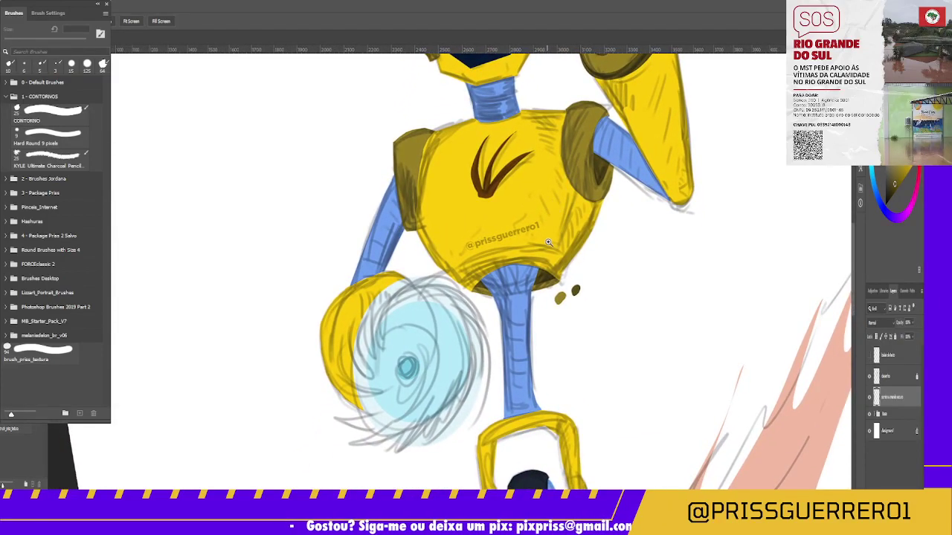
pyautogui.moveTo(587, 204); pyautogui.dragTo(551, 321)
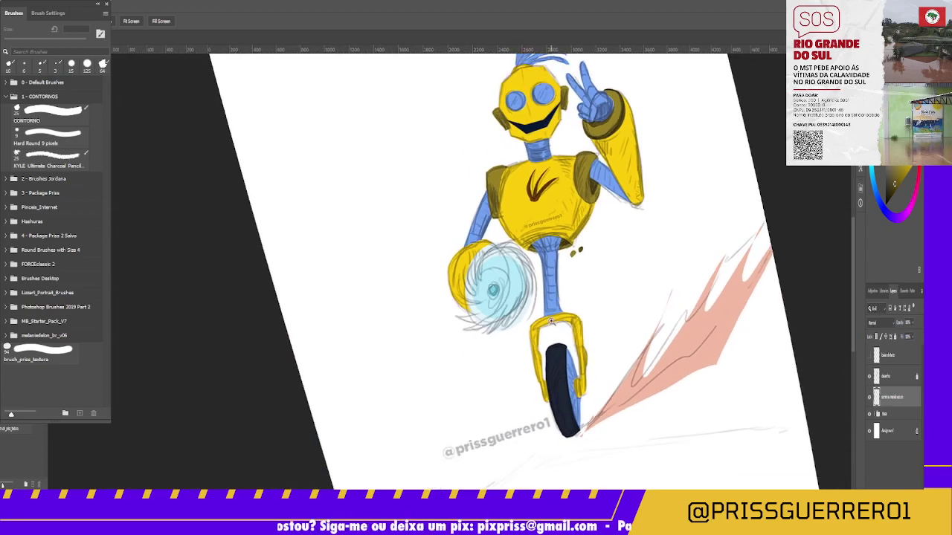
pyautogui.moveTo(544, 110)
pyautogui.mouseDown()
pyautogui.moveTo(505, 347)
pyautogui.moveTo(468, 384)
pyautogui.mouseUp()
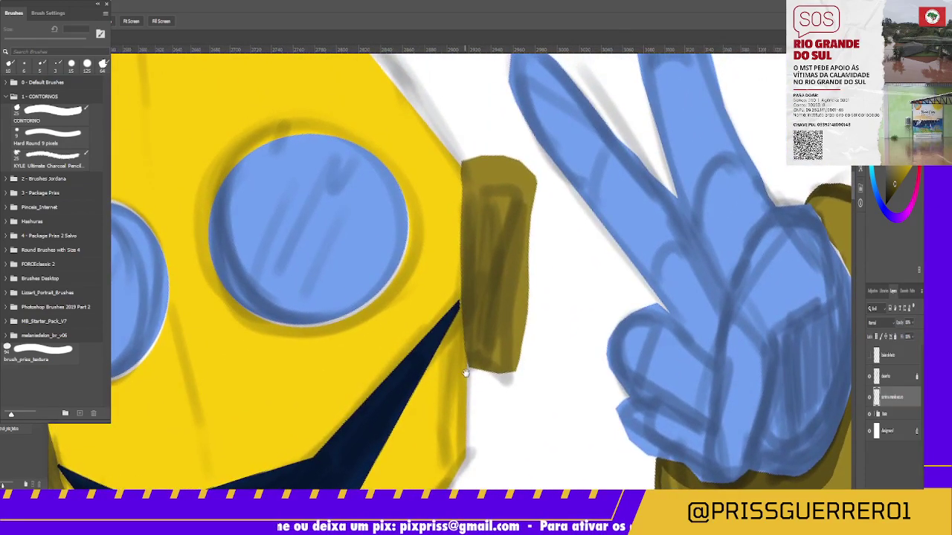
# Darken the ear piece's right, left and lower-left edges with olive brush strokes.
pyautogui.press('b')
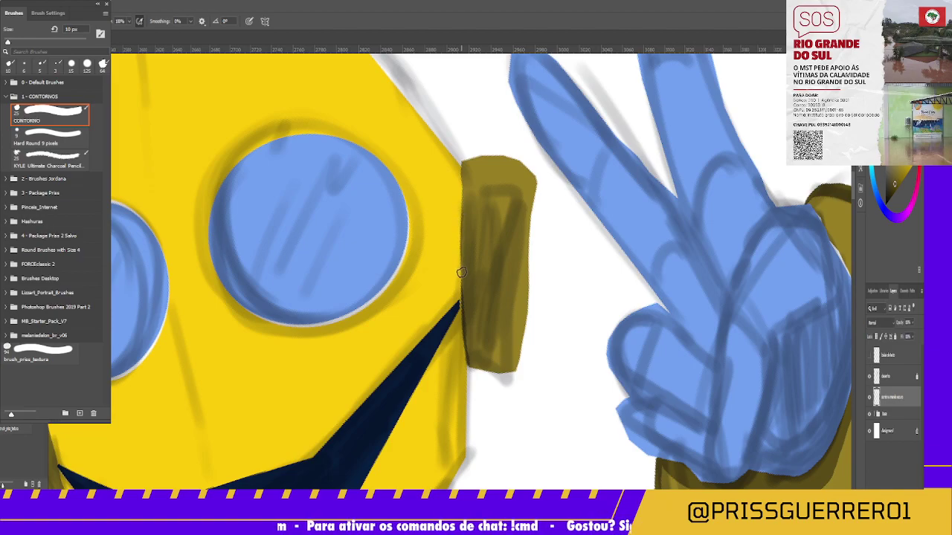
pyautogui.moveTo(462, 228); pyautogui.dragTo(462, 246)
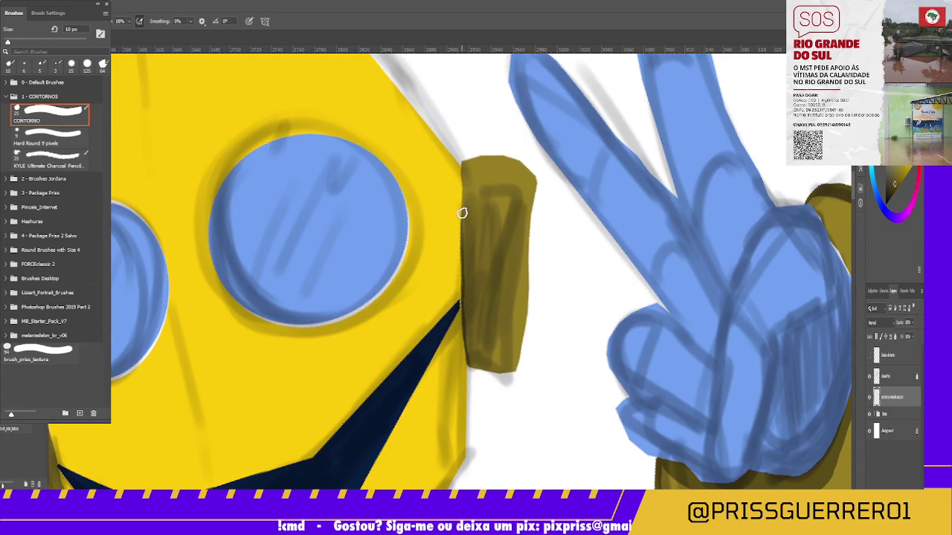
pyautogui.moveTo(465, 248)
pyautogui.mouseDown()
pyautogui.moveTo(471, 350)
pyautogui.moveTo(476, 336)
pyautogui.moveTo(489, 368)
pyautogui.moveTo(472, 347)
pyautogui.moveTo(472, 355)
pyautogui.moveTo(495, 365)
pyautogui.moveTo(465, 293)
pyautogui.mouseUp()
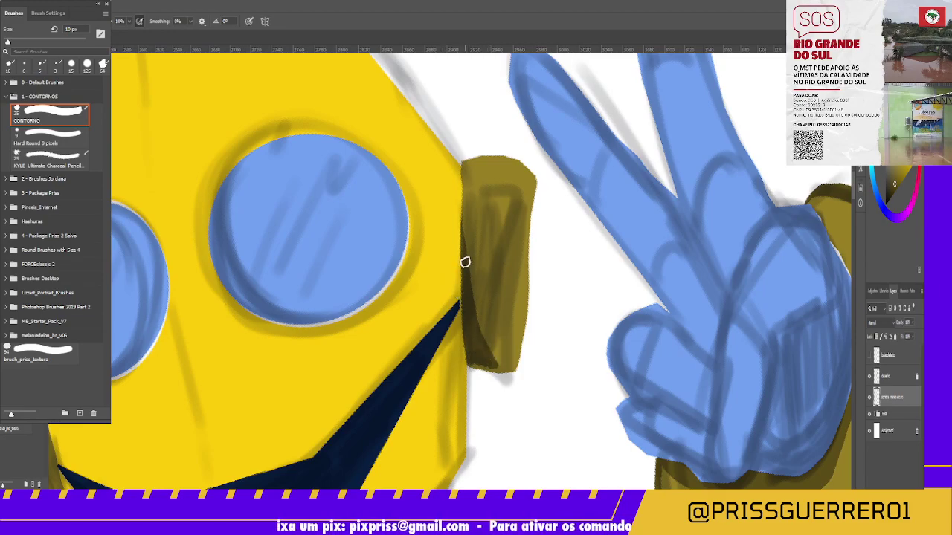
pyautogui.moveTo(466, 261)
pyautogui.mouseDown()
pyautogui.moveTo(503, 365)
pyautogui.moveTo(484, 335)
pyautogui.moveTo(486, 346)
pyautogui.moveTo(470, 359)
pyautogui.moveTo(508, 368)
pyautogui.moveTo(495, 344)
pyautogui.mouseUp()
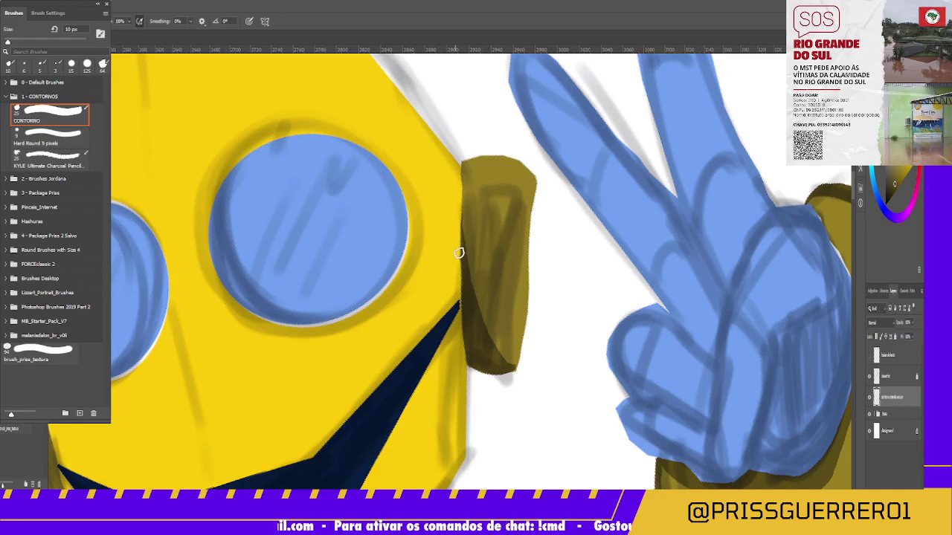
# Try a dark line down the ear piece, undo it, and pan to the other ear.
pyautogui.moveTo(514, 206)
pyautogui.mouseDown()
pyautogui.moveTo(509, 332)
pyautogui.moveTo(510, 323)
pyautogui.mouseUp()
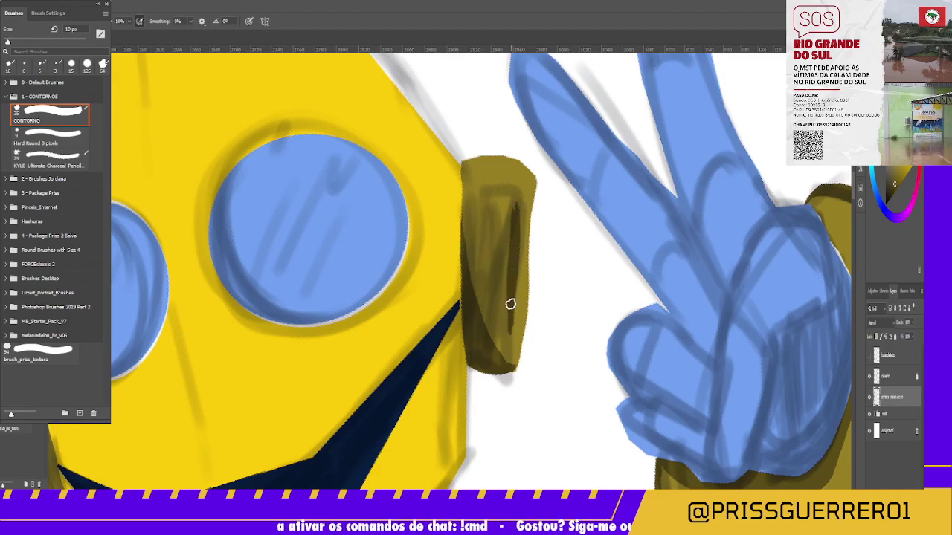
pyautogui.moveTo(520, 206); pyautogui.dragTo(514, 288)
pyautogui.moveTo(512, 223)
pyautogui.mouseDown()
pyautogui.moveTo(514, 191)
pyautogui.moveTo(511, 255)
pyautogui.mouseUp()
pyautogui.moveTo(515, 198); pyautogui.dragTo(508, 332)
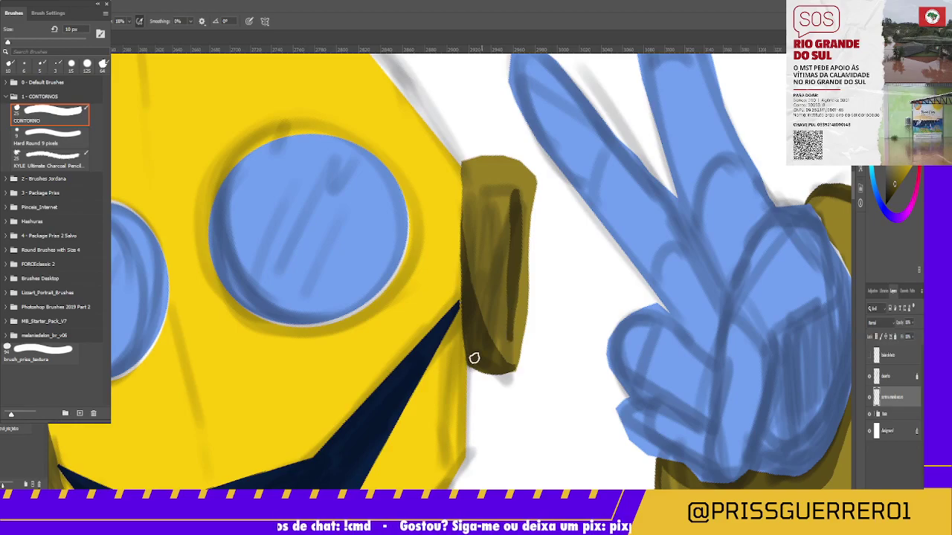
pyautogui.hotkey('ctrl', 'z')
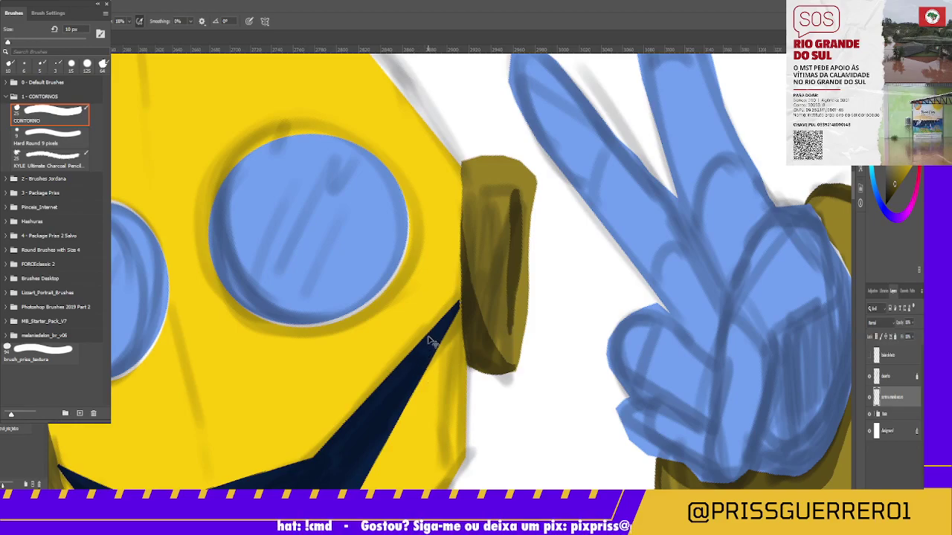
pyautogui.hotkey('ctrl', 'z')
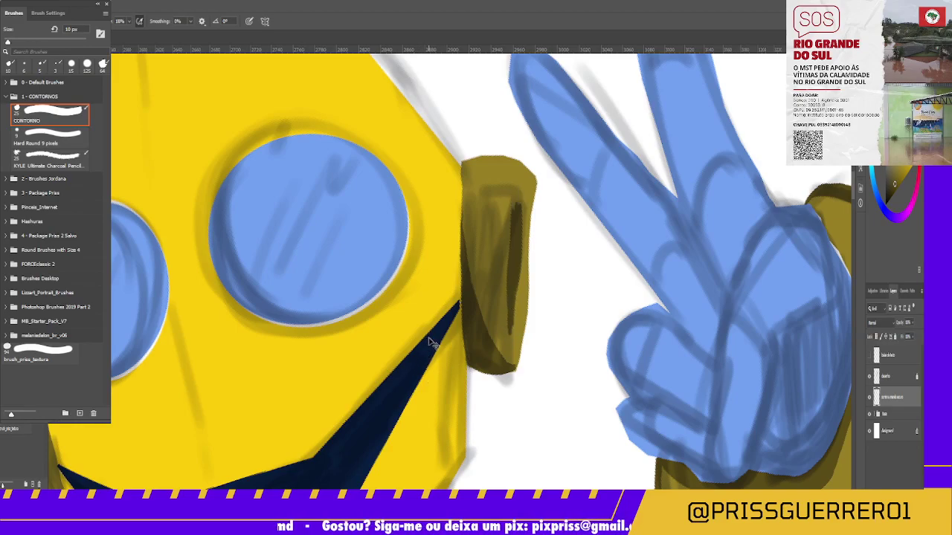
pyautogui.hotkey('ctrl', 'z')
pyautogui.hotkey('ctrl', 'z')
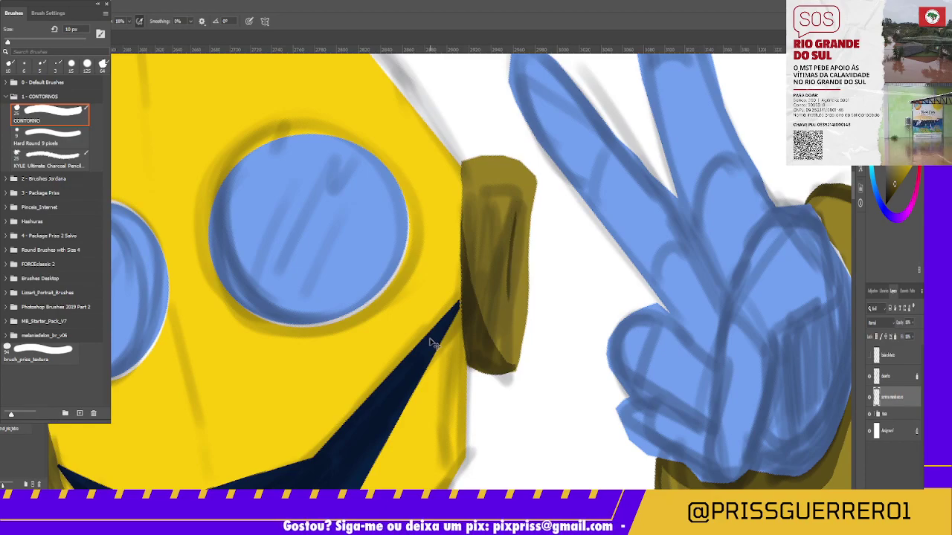
pyautogui.hotkey('ctrl', 'z')
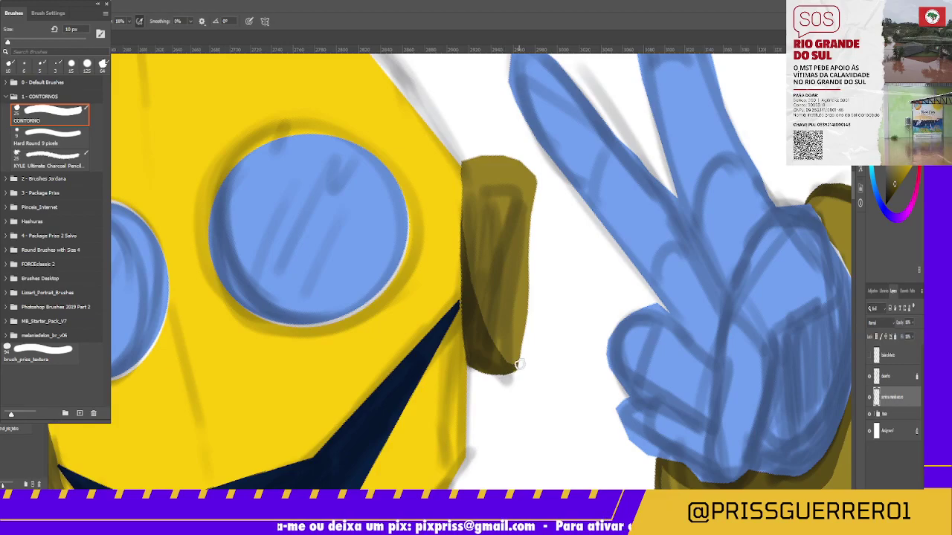
pyautogui.moveTo(270, 343)
pyautogui.mouseDown()
pyautogui.moveTo(646, 344)
pyautogui.moveTo(535, 213)
pyautogui.moveTo(275, 232)
pyautogui.mouseUp()
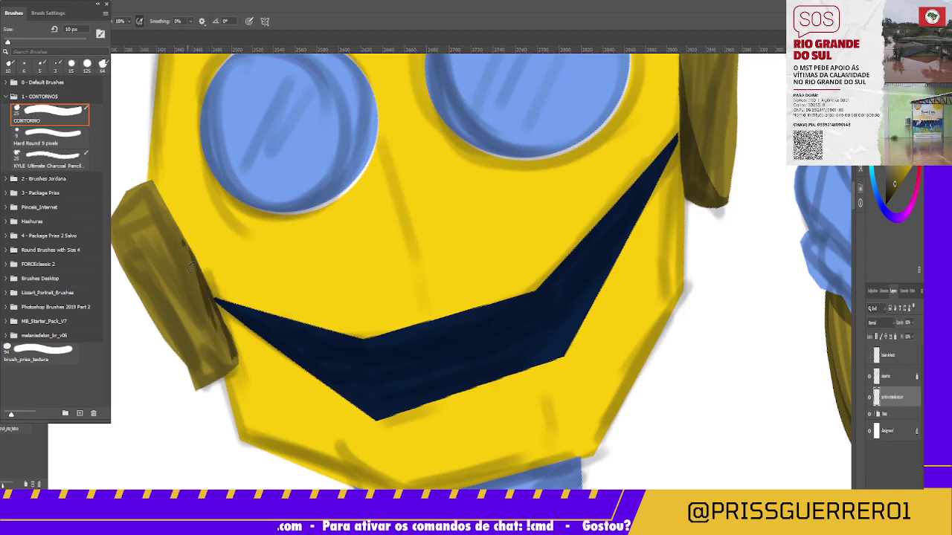
# Add faint dark shading along the edge of the ear piece by the mouth.
pyautogui.moveTo(221, 356)
pyautogui.mouseDown()
pyautogui.moveTo(212, 311)
pyautogui.moveTo(225, 362)
pyautogui.mouseUp()
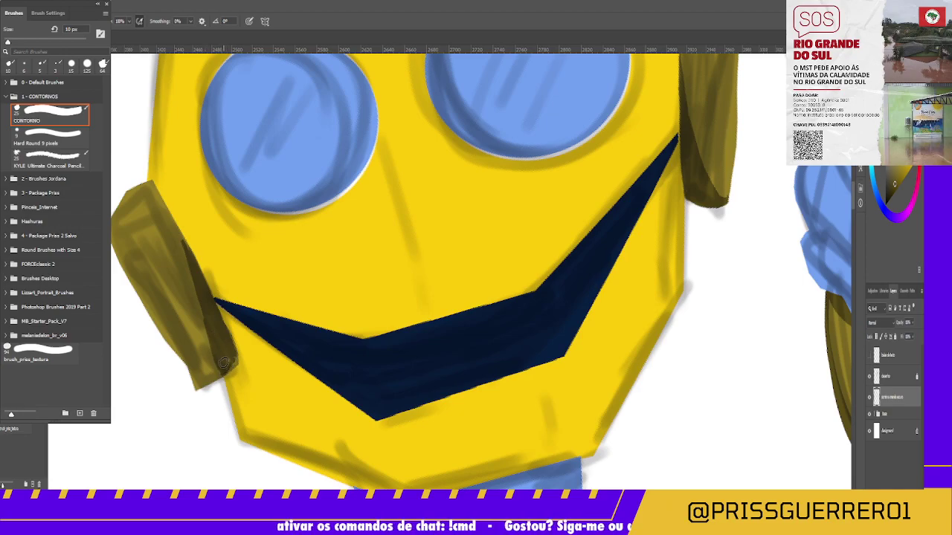
pyautogui.moveTo(208, 324)
pyautogui.mouseDown()
pyautogui.moveTo(204, 394)
pyautogui.moveTo(198, 285)
pyautogui.moveTo(204, 375)
pyautogui.moveTo(230, 354)
pyautogui.moveTo(197, 385)
pyautogui.moveTo(230, 358)
pyautogui.moveTo(197, 388)
pyautogui.moveTo(231, 366)
pyautogui.mouseUp()
pyautogui.press('e')
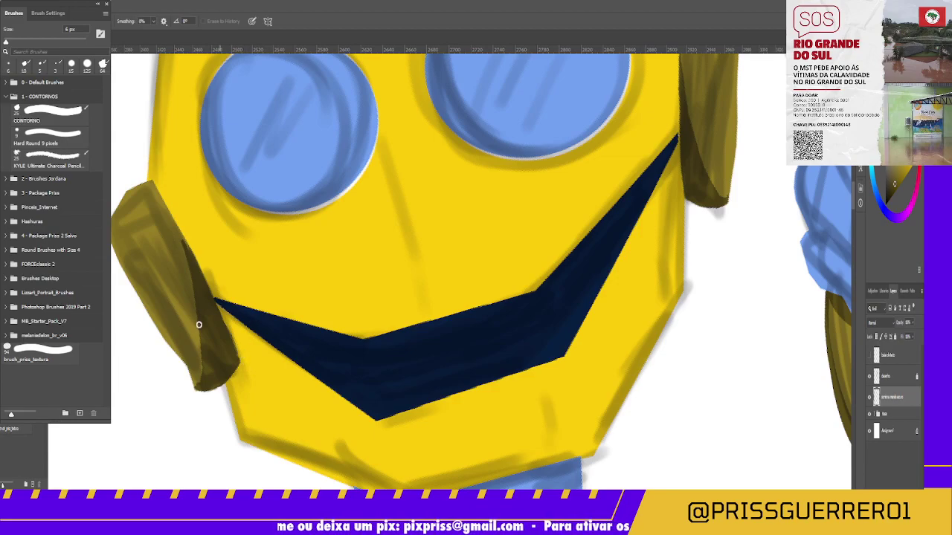
pyautogui.press('b')
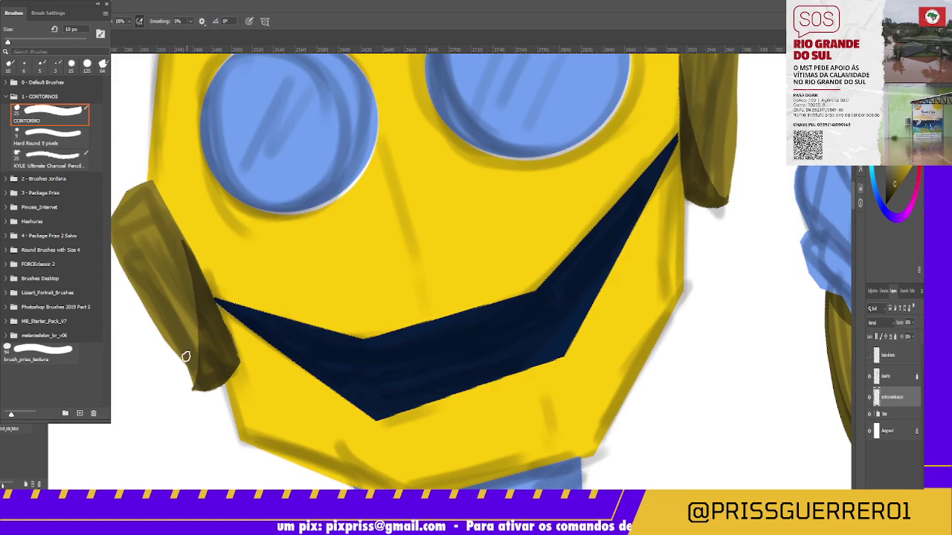
pyautogui.press('e')
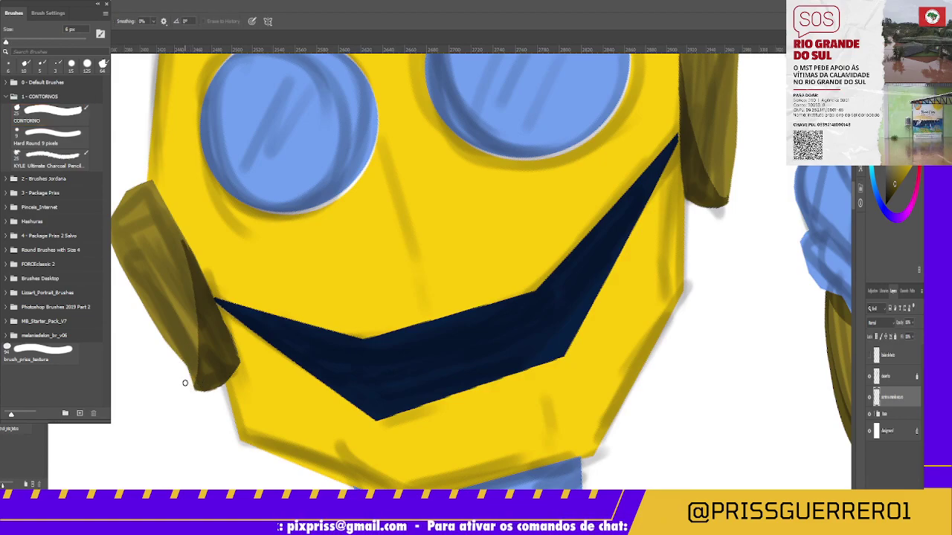
pyautogui.press('z')
pyautogui.scroll(-2, 352, 319)
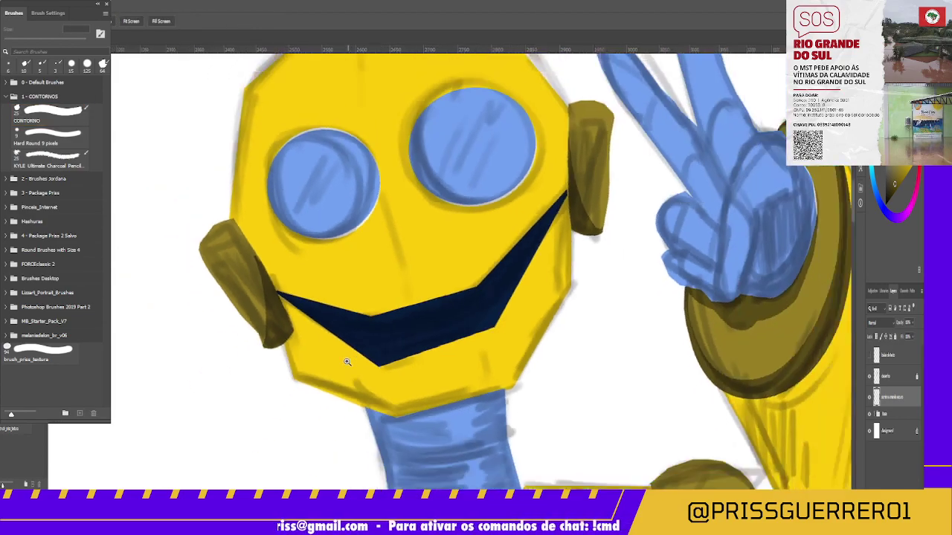
pyautogui.scroll(-2, 353, 327)
pyautogui.scroll(-2, 353, 342)
pyautogui.scroll(1, 354, 350)
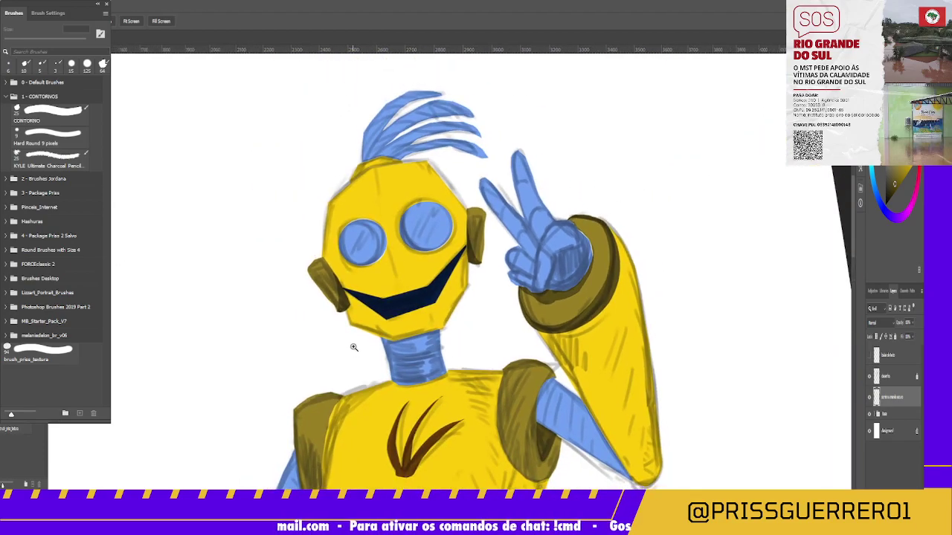
pyautogui.scroll(2, 389, 287)
pyautogui.scroll(2, 389, 271)
# Darken the ear piece's top and right edges with contour strokes.
pyautogui.press('b')
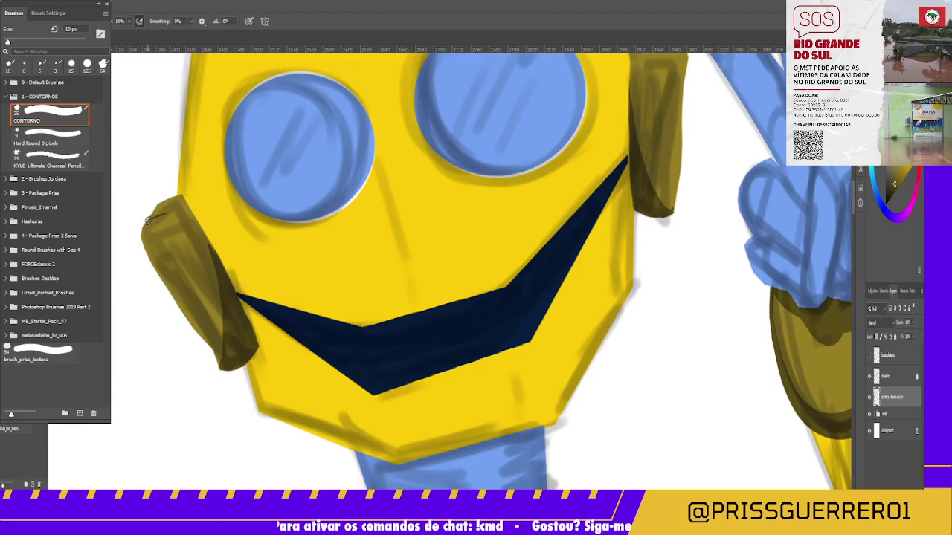
pyautogui.moveTo(150, 219); pyautogui.dragTo(170, 198)
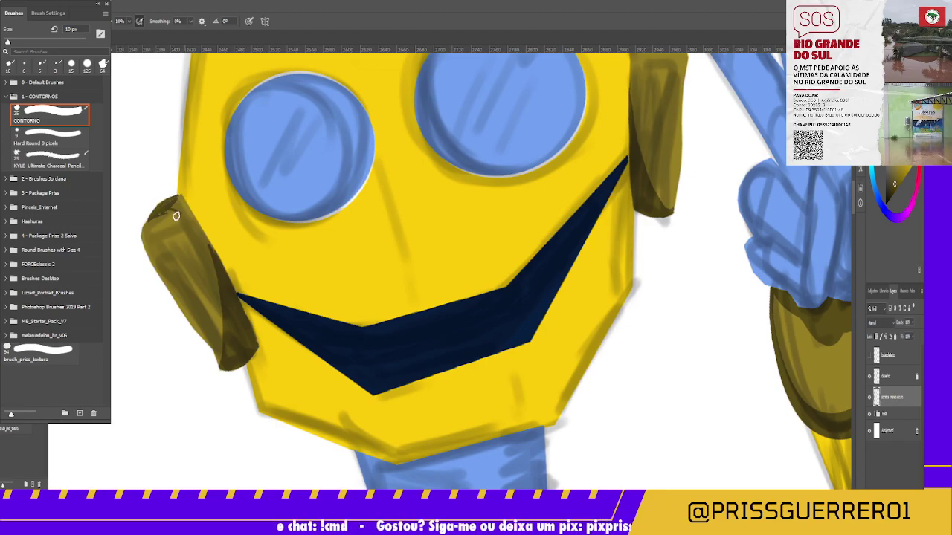
pyautogui.moveTo(156, 214); pyautogui.dragTo(153, 214)
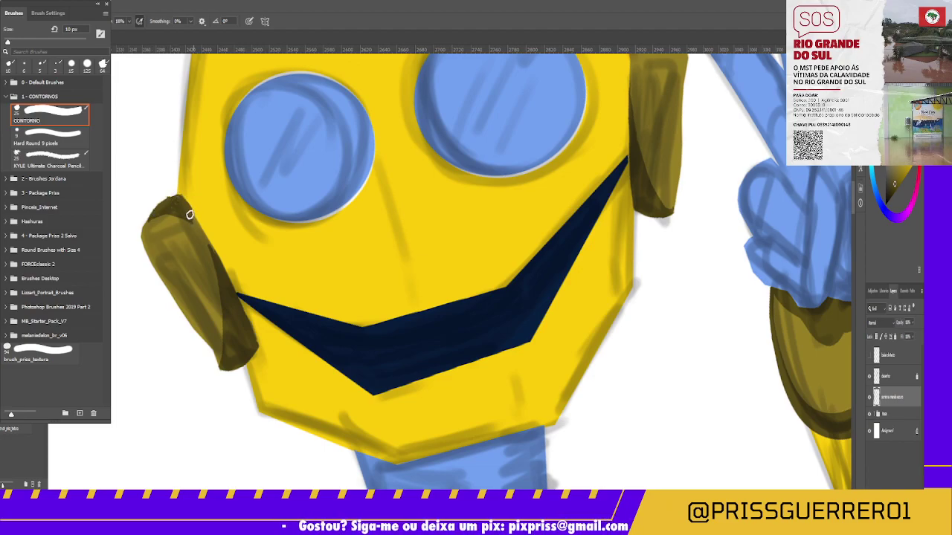
pyautogui.moveTo(186, 201); pyautogui.dragTo(212, 250)
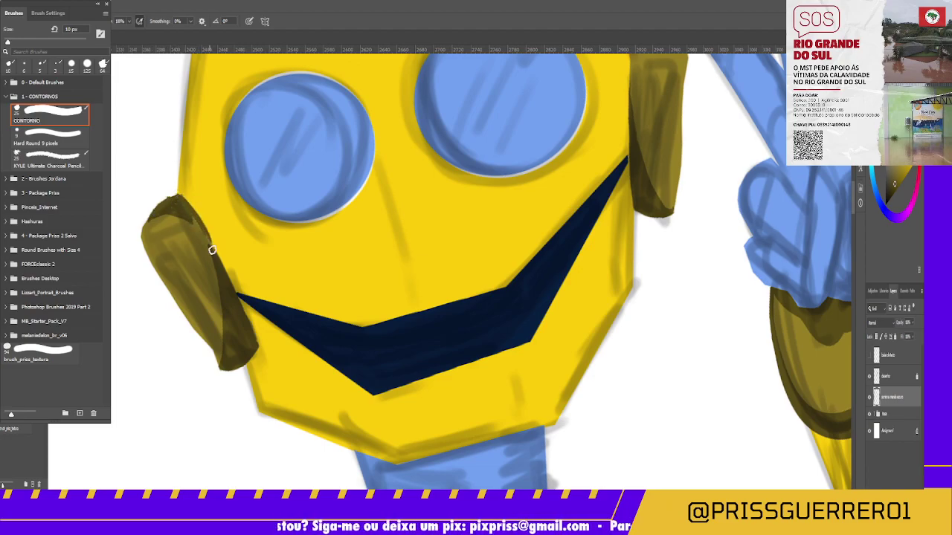
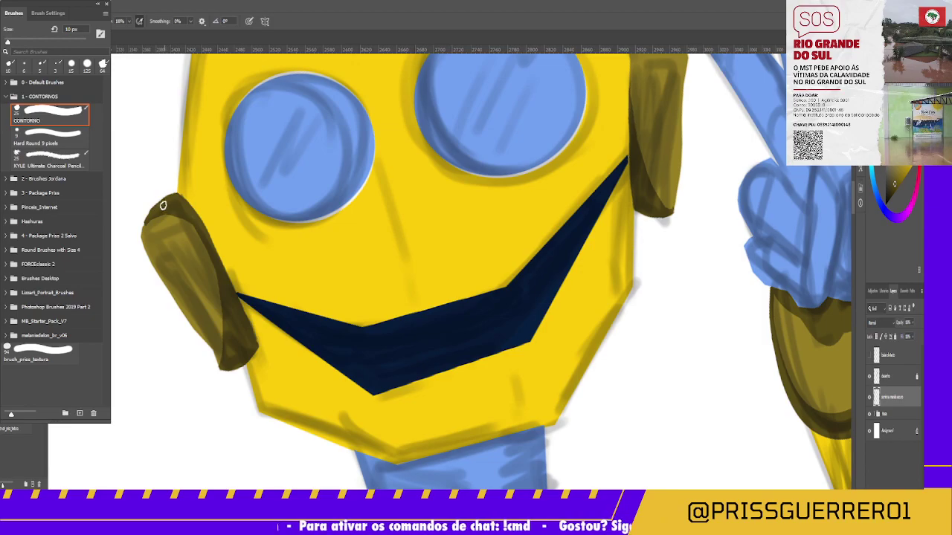
# Erase the rough outer and top edges of the olive left ear into a cleaner shape.
pyautogui.press('e')
pyautogui.moveTo(156, 202); pyautogui.dragTo(137, 229)
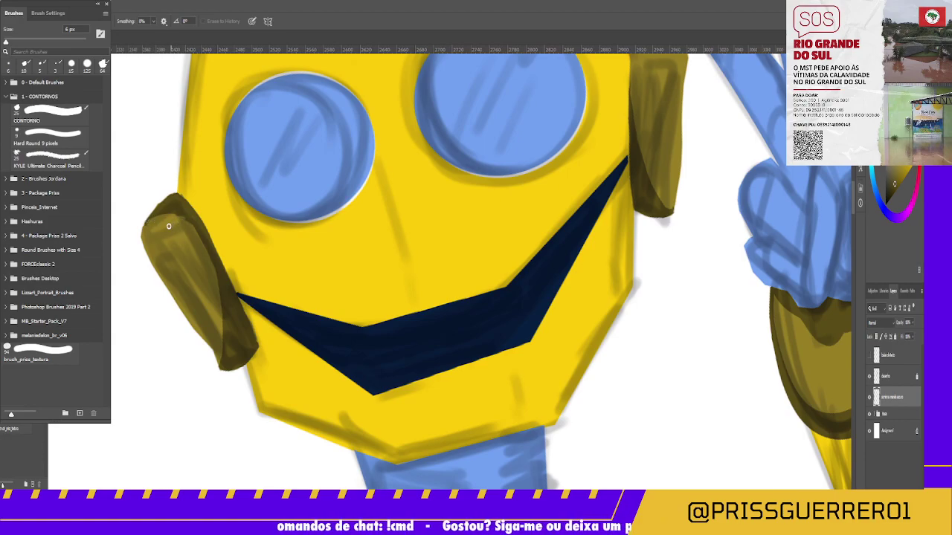
pyautogui.press(']')
pyautogui.press(']')
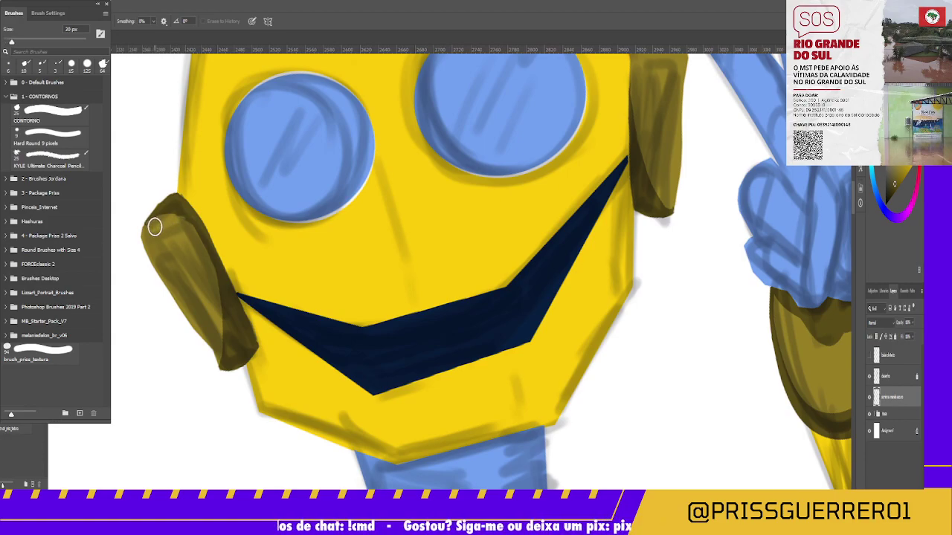
pyautogui.press(']')
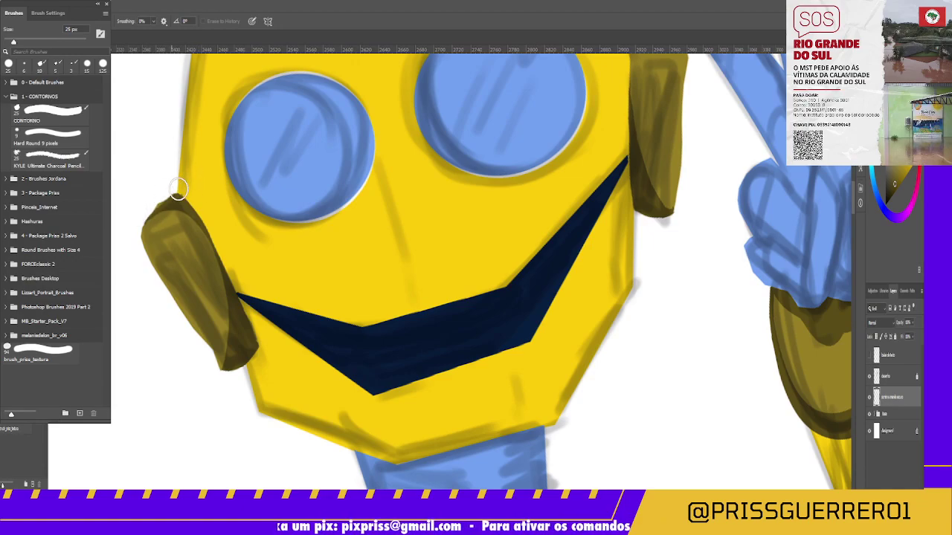
pyautogui.moveTo(160, 199); pyautogui.dragTo(192, 197)
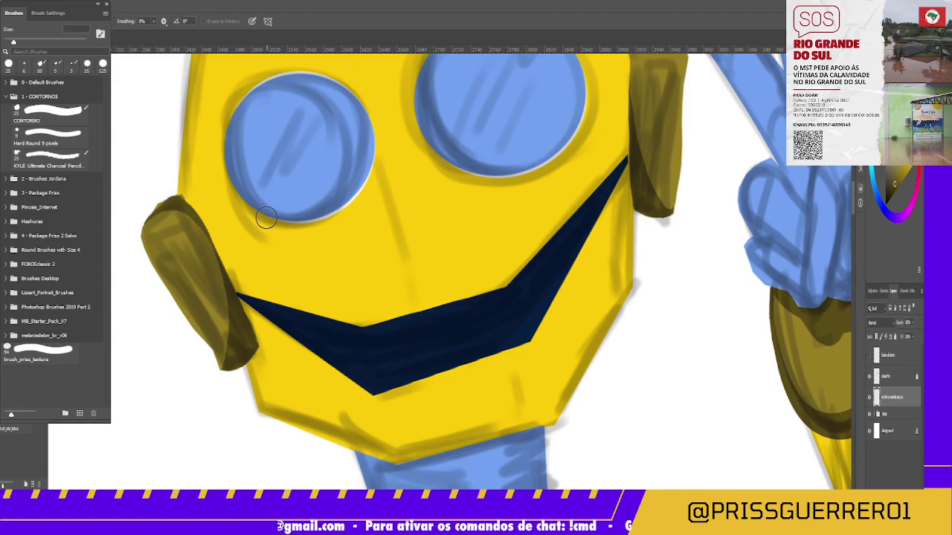
pyautogui.press('z')
pyautogui.moveTo(272, 210); pyautogui.dragTo(232, 299)
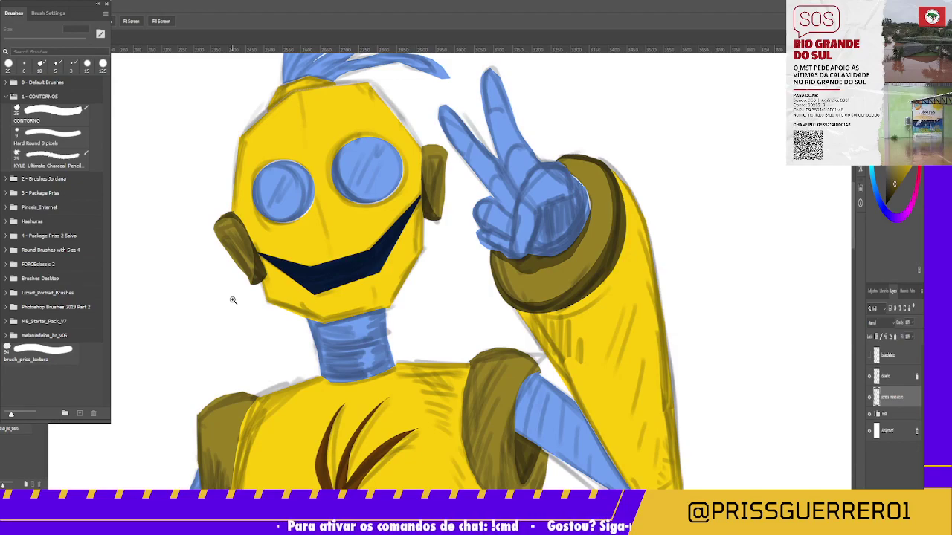
# Darken the shoulder pad's right edge and sketch a zigzag fold line across it.
pyautogui.moveTo(230, 298)
pyautogui.mouseDown()
pyautogui.moveTo(214, 354)
pyautogui.moveTo(238, 279)
pyautogui.mouseUp()
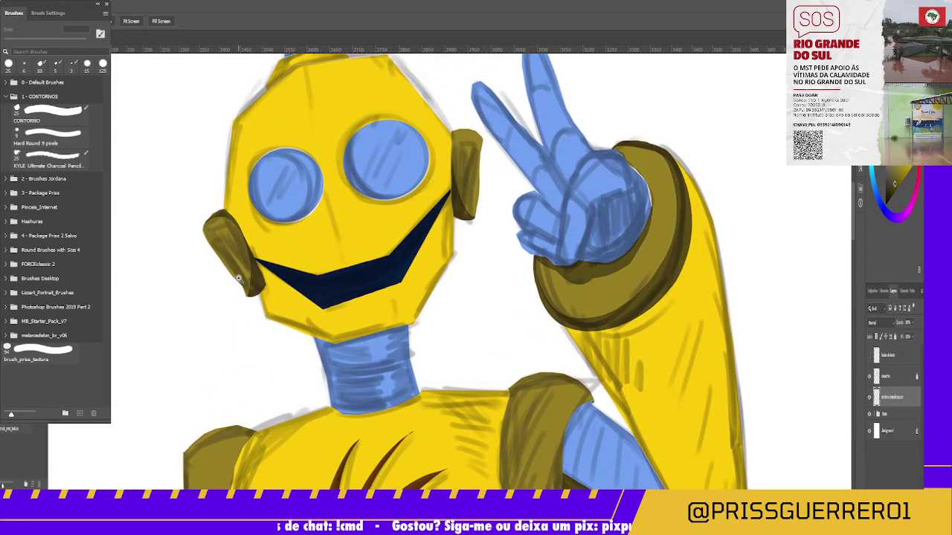
pyautogui.moveTo(237, 419)
pyautogui.mouseDown()
pyautogui.moveTo(239, 297)
pyautogui.moveTo(273, 271)
pyautogui.moveTo(253, 278)
pyautogui.mouseUp()
pyautogui.press('b')
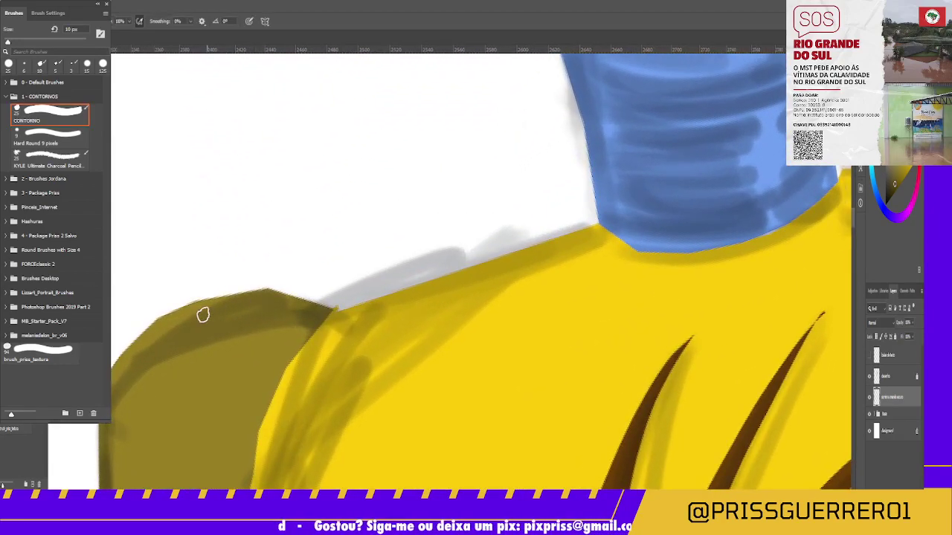
pyautogui.moveTo(191, 305); pyautogui.dragTo(221, 293)
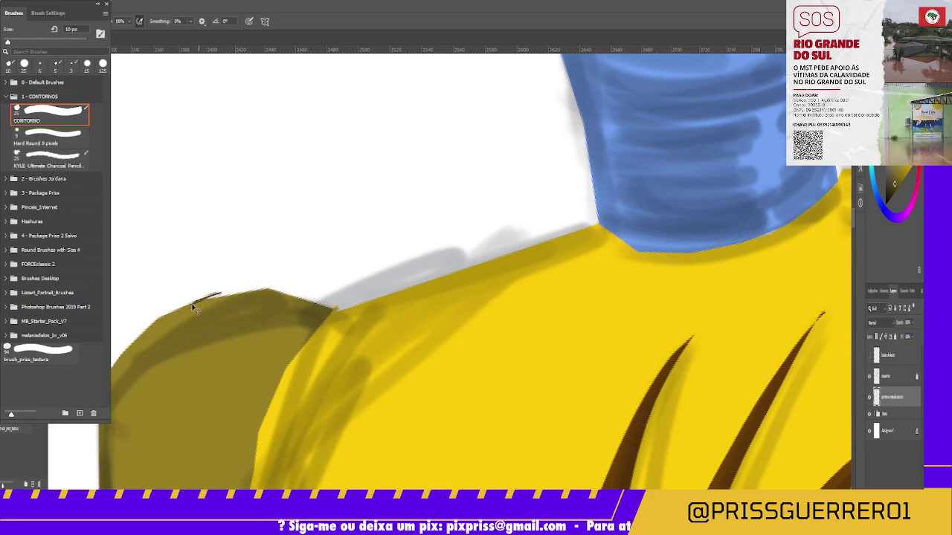
pyautogui.hotkey('ctrl', 'z')
pyautogui.press('r')
pyautogui.moveTo(283, 275)
pyautogui.mouseDown()
pyautogui.moveTo(241, 293)
pyautogui.moveTo(367, 240)
pyautogui.mouseUp()
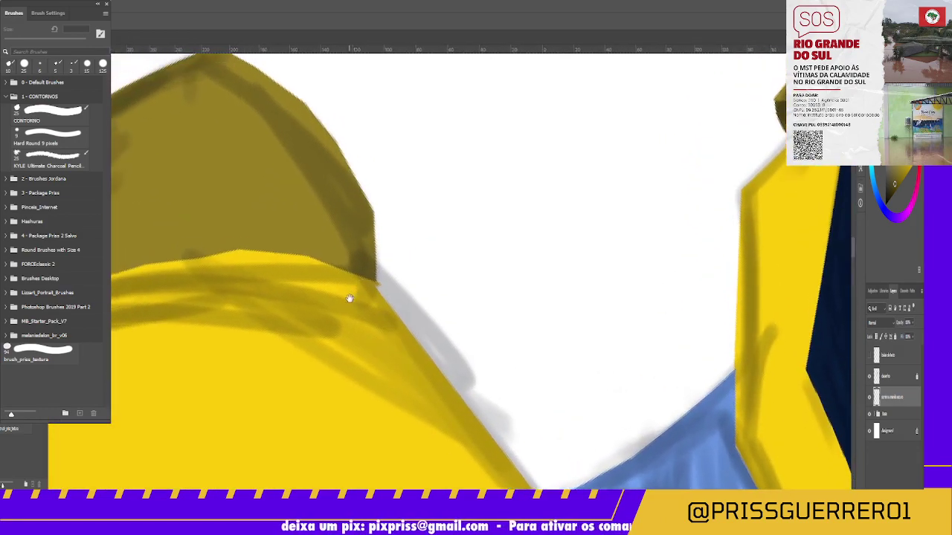
pyautogui.moveTo(349, 298); pyautogui.dragTo(336, 374)
pyautogui.press('b')
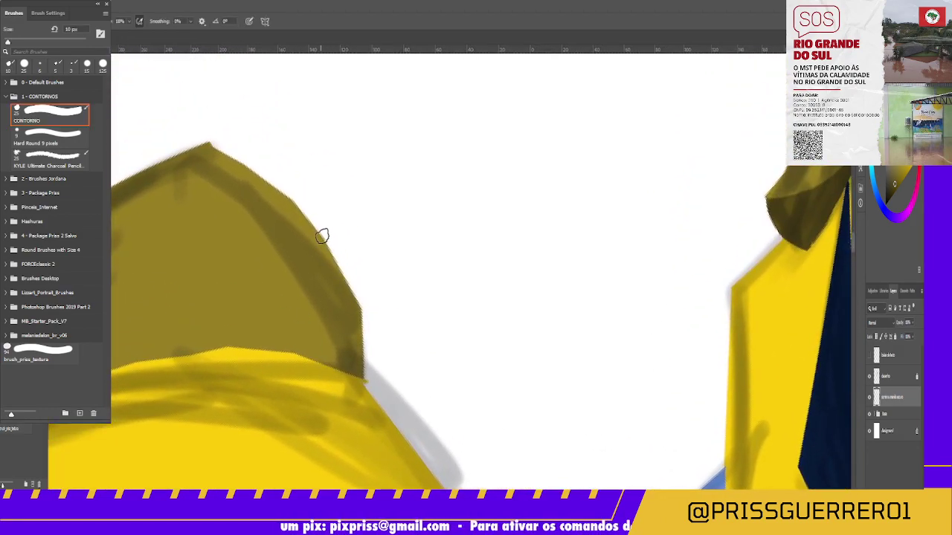
pyautogui.moveTo(324, 249); pyautogui.dragTo(346, 299)
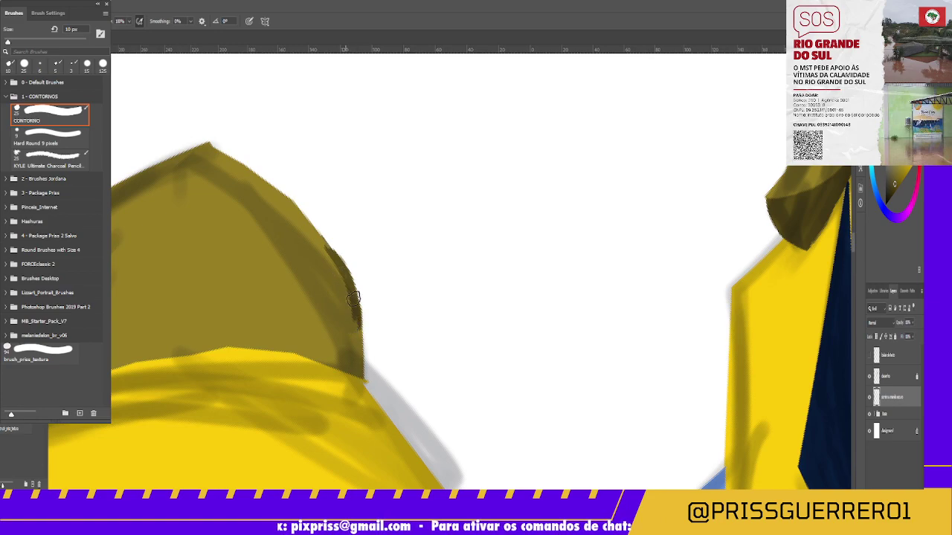
pyautogui.moveTo(353, 298)
pyautogui.mouseDown()
pyautogui.moveTo(363, 376)
pyautogui.moveTo(356, 312)
pyautogui.mouseUp()
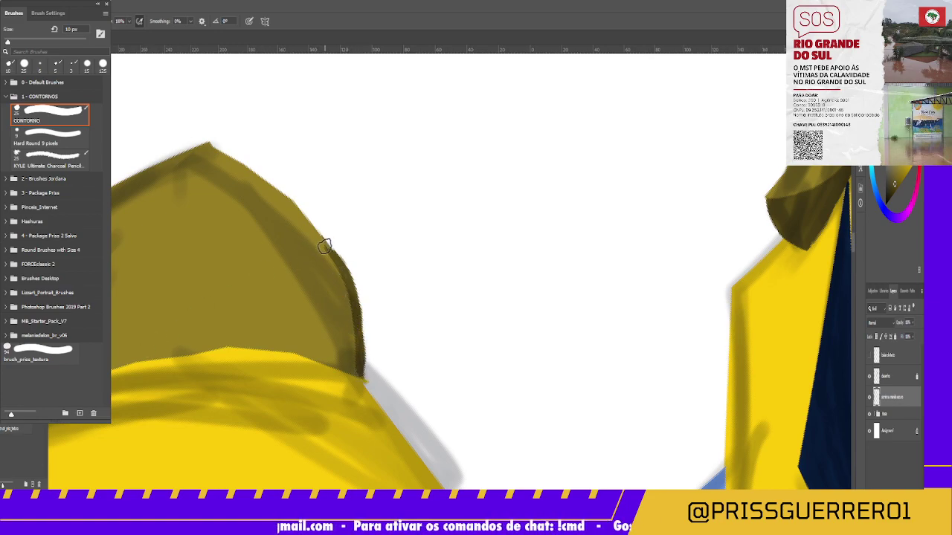
pyautogui.moveTo(325, 246)
pyautogui.mouseDown()
pyautogui.moveTo(283, 259)
pyautogui.moveTo(132, 357)
pyautogui.mouseUp()
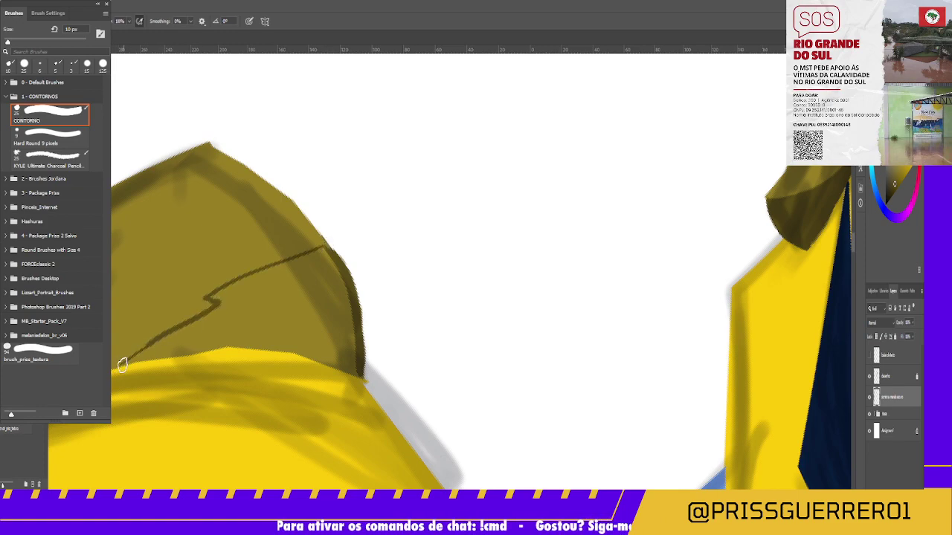
# Paint a dark olive band down the shoulder pad's inner edge and along its fold.
pyautogui.moveTo(290, 289)
pyautogui.mouseDown()
pyautogui.moveTo(358, 407)
pyautogui.moveTo(293, 257)
pyautogui.mouseUp()
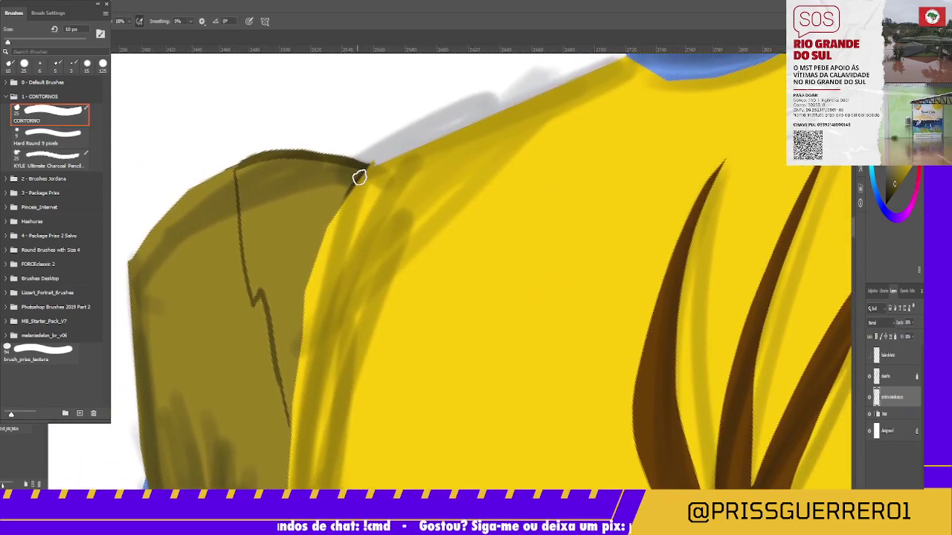
pyautogui.moveTo(357, 176); pyautogui.dragTo(325, 223)
pyautogui.moveTo(350, 191); pyautogui.dragTo(305, 293)
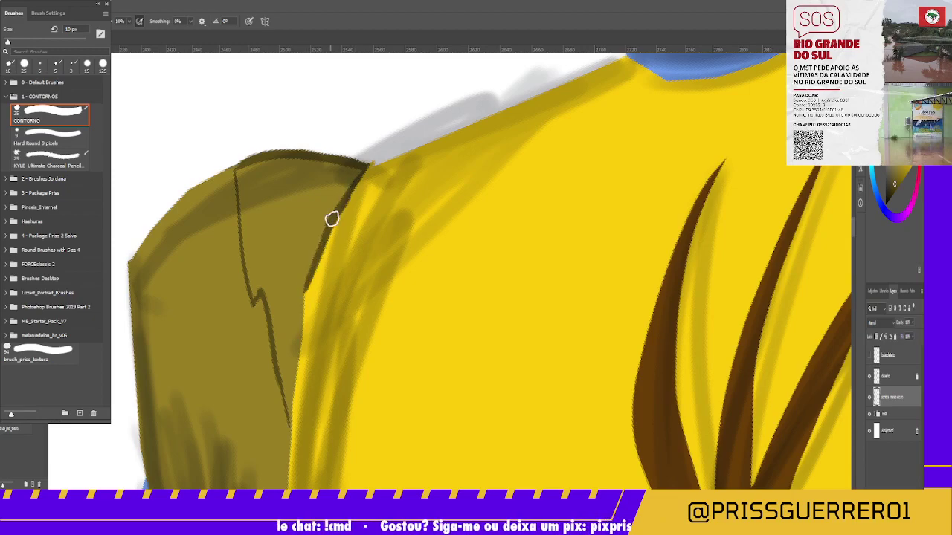
pyautogui.moveTo(327, 246)
pyautogui.mouseDown()
pyautogui.moveTo(304, 287)
pyautogui.moveTo(296, 371)
pyautogui.mouseUp()
pyautogui.moveTo(304, 332); pyautogui.dragTo(296, 387)
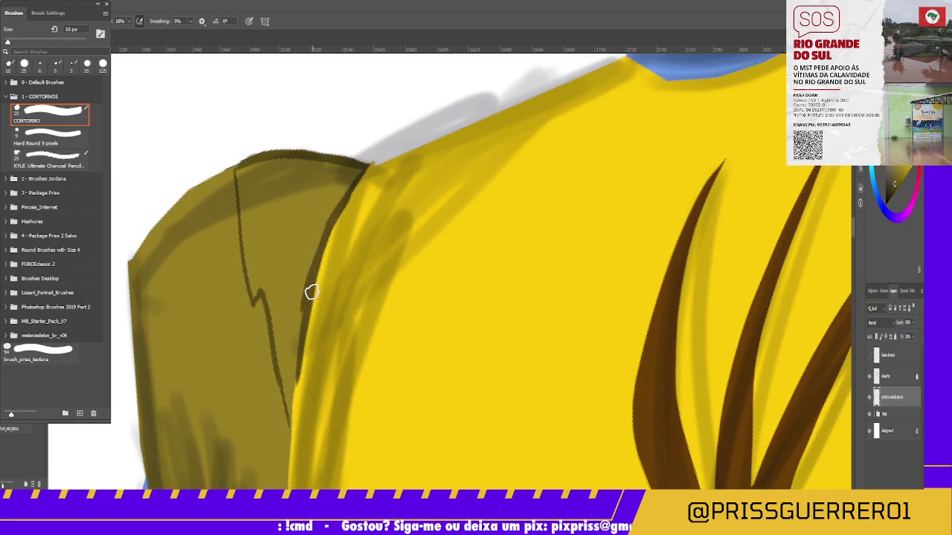
pyautogui.moveTo(313, 291); pyautogui.dragTo(290, 424)
pyautogui.moveTo(302, 334); pyautogui.dragTo(290, 439)
pyautogui.moveTo(296, 382); pyautogui.dragTo(287, 430)
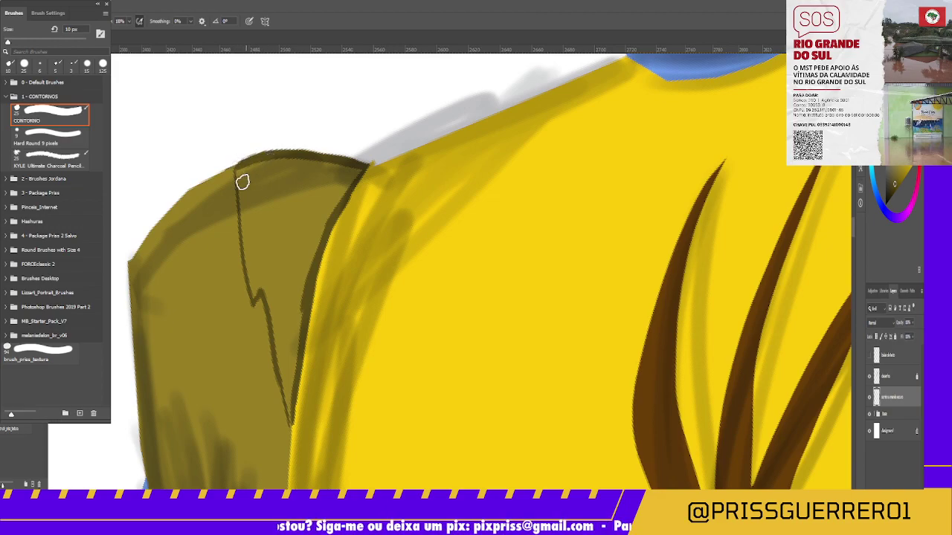
pyautogui.moveTo(238, 160); pyautogui.dragTo(242, 221)
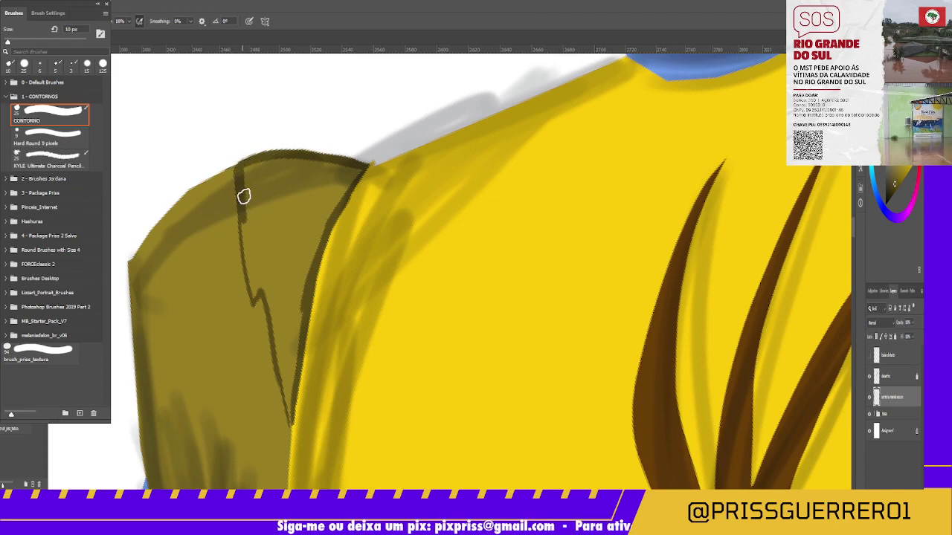
pyautogui.moveTo(241, 161)
pyautogui.mouseDown()
pyautogui.moveTo(257, 242)
pyautogui.moveTo(274, 228)
pyautogui.moveTo(255, 266)
pyautogui.mouseUp()
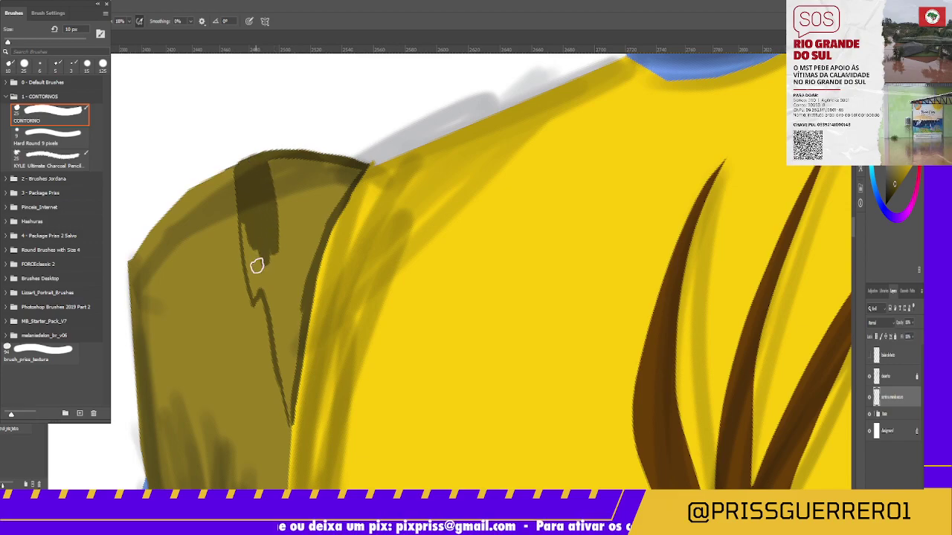
pyautogui.moveTo(250, 227)
pyautogui.mouseDown()
pyautogui.moveTo(251, 291)
pyautogui.moveTo(268, 254)
pyautogui.moveTo(275, 333)
pyautogui.moveTo(272, 313)
pyautogui.moveTo(290, 280)
pyautogui.moveTo(289, 392)
pyautogui.moveTo(289, 365)
pyautogui.moveTo(286, 380)
pyautogui.mouseUp()
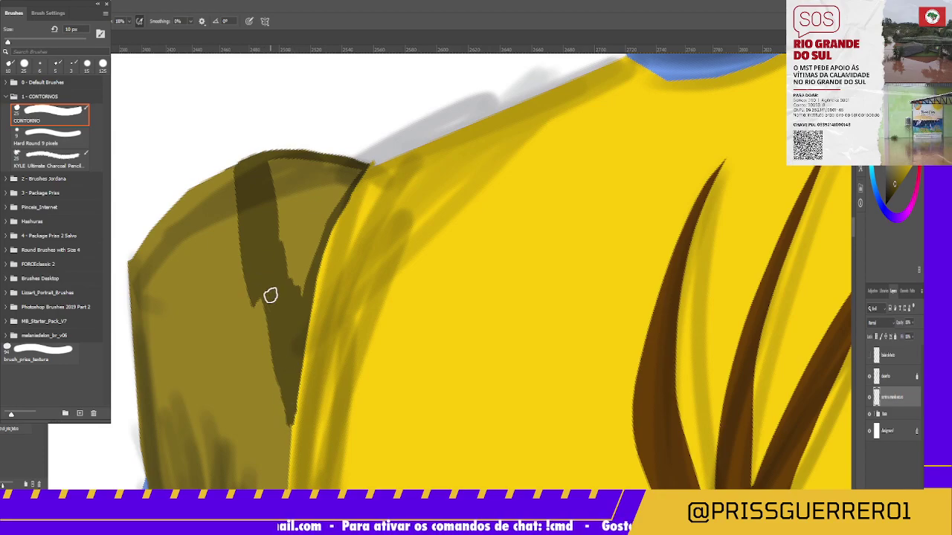
pyautogui.moveTo(262, 166)
pyautogui.mouseDown()
pyautogui.moveTo(353, 174)
pyautogui.moveTo(311, 230)
pyautogui.moveTo(319, 191)
pyautogui.moveTo(299, 245)
pyautogui.moveTo(278, 246)
pyautogui.moveTo(275, 200)
pyautogui.moveTo(289, 183)
pyautogui.moveTo(263, 296)
pyautogui.mouseUp()
# Zoom onto the shoulder pad and fill its notch with dark olive shading.
pyautogui.press('z')
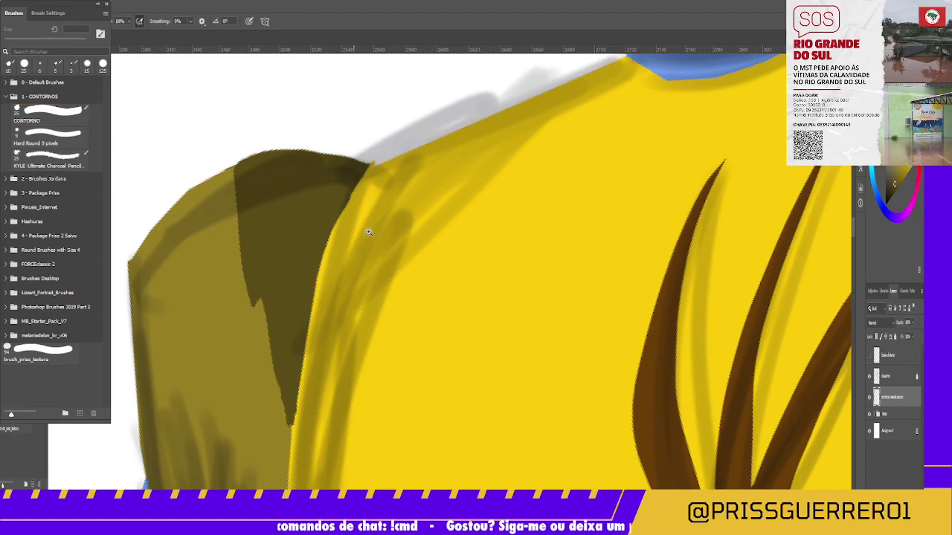
pyautogui.keyDown('alt'); pyautogui.click(318, 271); pyautogui.keyUp('alt')
pyautogui.keyDown('alt'); pyautogui.click(316, 302); pyautogui.keyUp('alt')
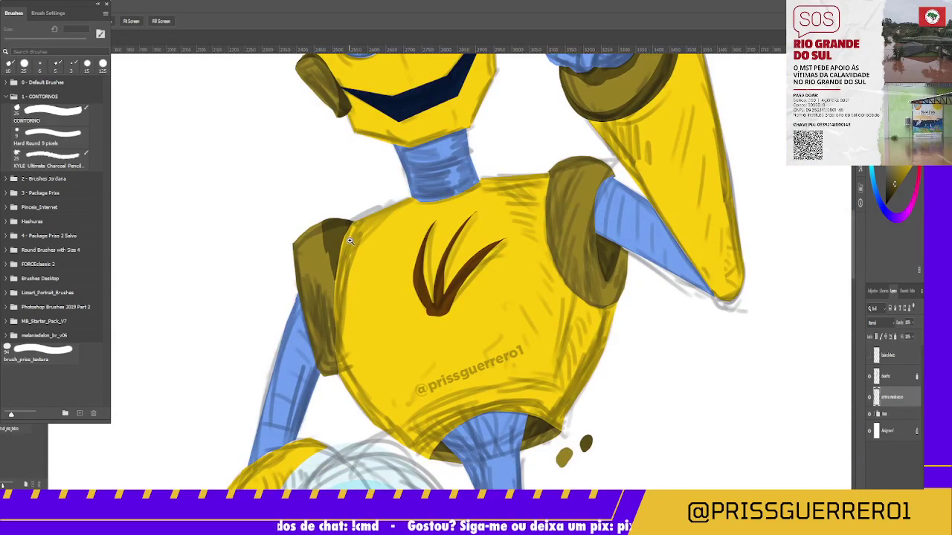
pyautogui.moveTo(330, 249); pyautogui.dragTo(415, 163)
pyautogui.press('b')
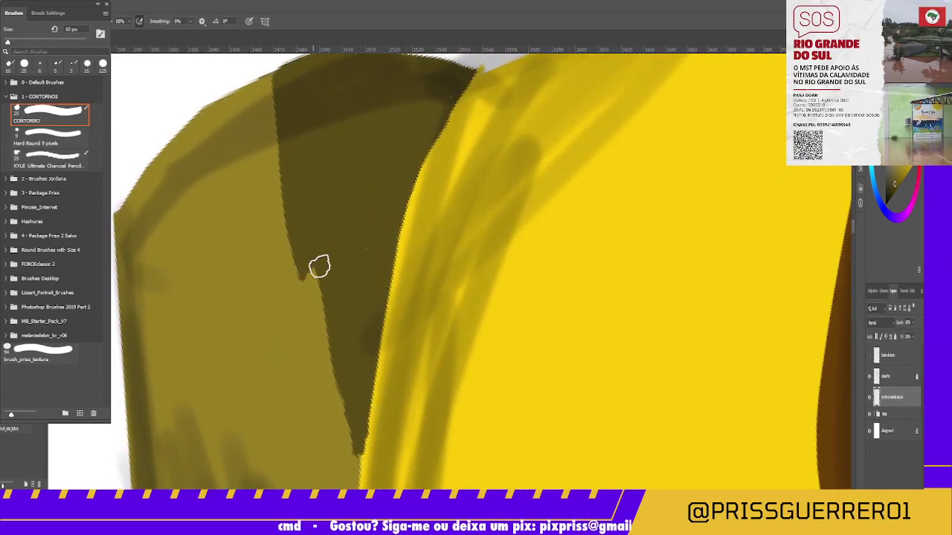
pyautogui.moveTo(319, 265); pyautogui.dragTo(333, 357)
pyautogui.moveTo(299, 208); pyautogui.dragTo(340, 401)
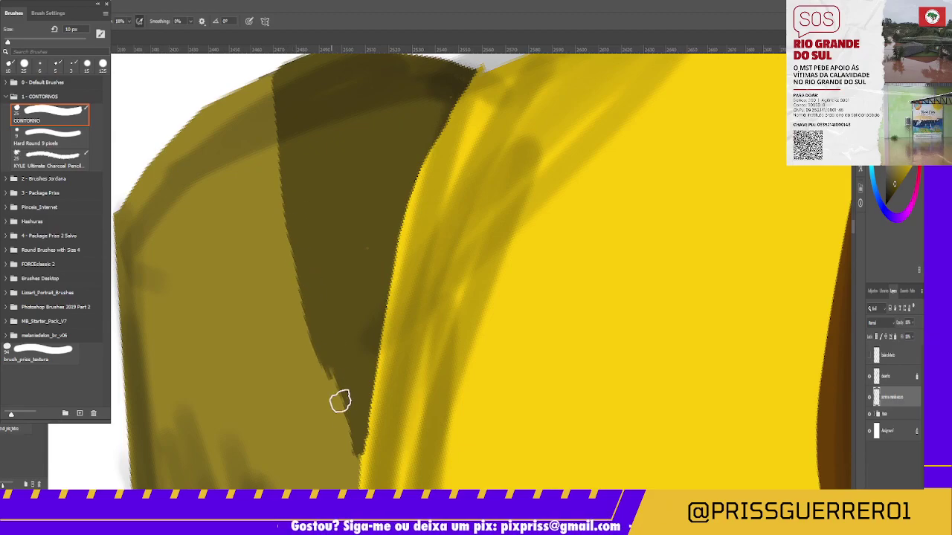
# Smooth the dark olive shading into a wedge tapering to a point down the edge.
pyautogui.moveTo(295, 243); pyautogui.dragTo(342, 409)
pyautogui.moveTo(340, 362)
pyautogui.mouseDown()
pyautogui.moveTo(313, 251)
pyautogui.moveTo(326, 372)
pyautogui.mouseUp()
pyautogui.moveTo(301, 256); pyautogui.dragTo(327, 373)
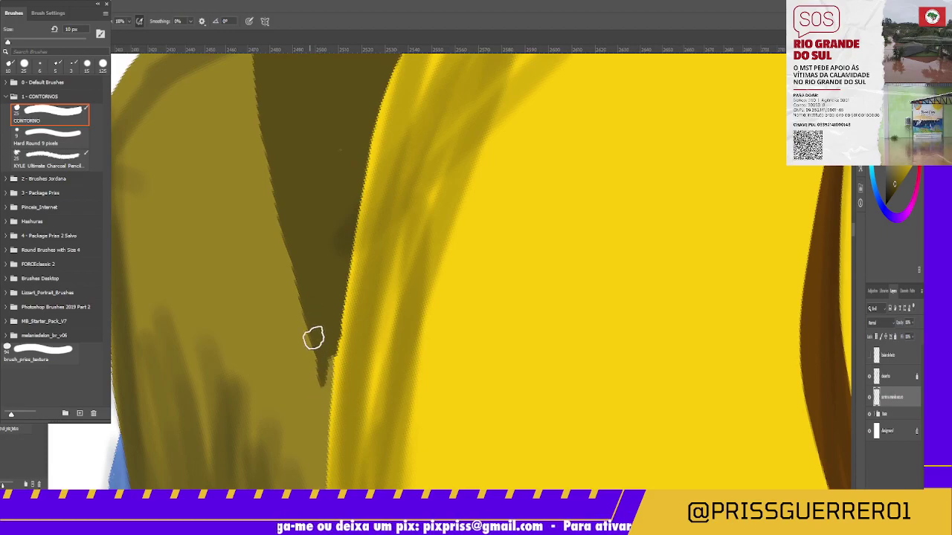
pyautogui.moveTo(315, 335); pyautogui.dragTo(328, 402)
pyautogui.moveTo(323, 323)
pyautogui.mouseDown()
pyautogui.moveTo(332, 339)
pyautogui.moveTo(328, 391)
pyautogui.mouseUp()
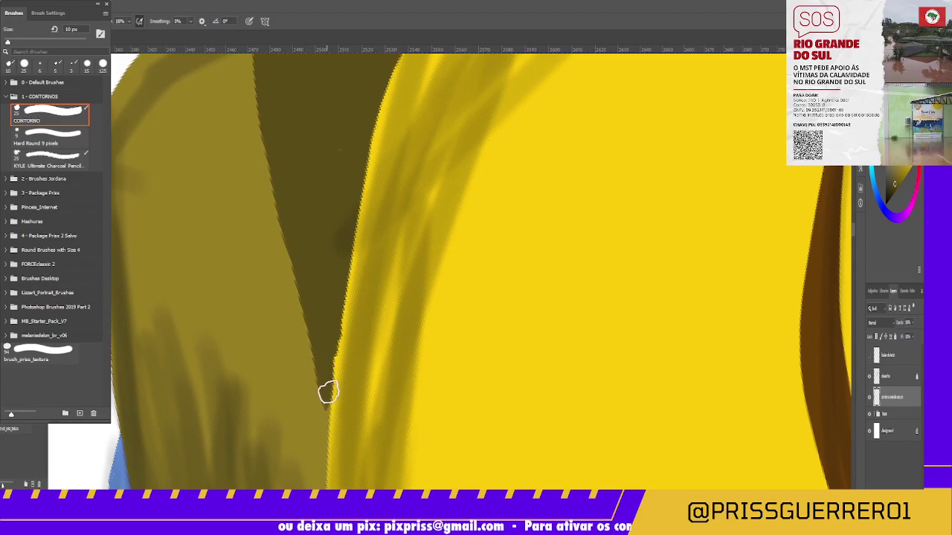
pyautogui.moveTo(336, 312); pyautogui.dragTo(325, 405)
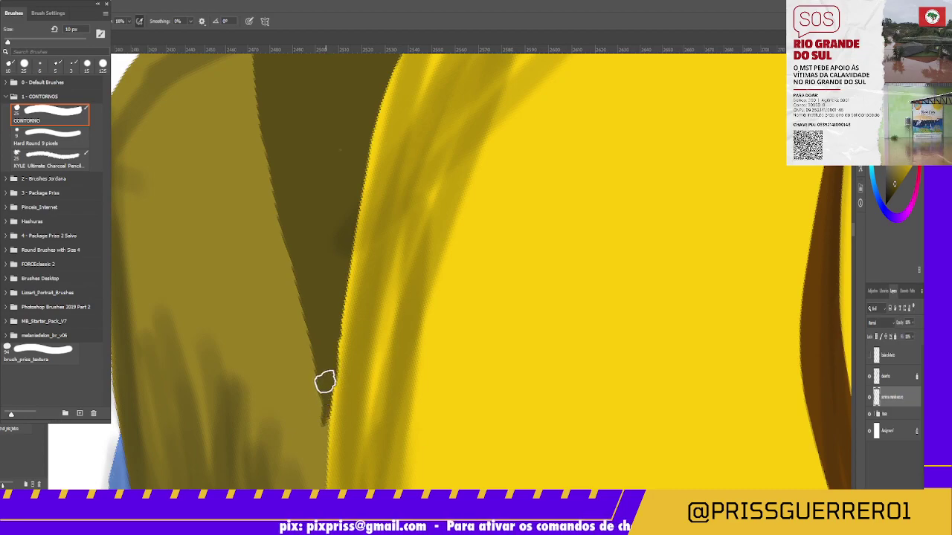
pyautogui.press('e')
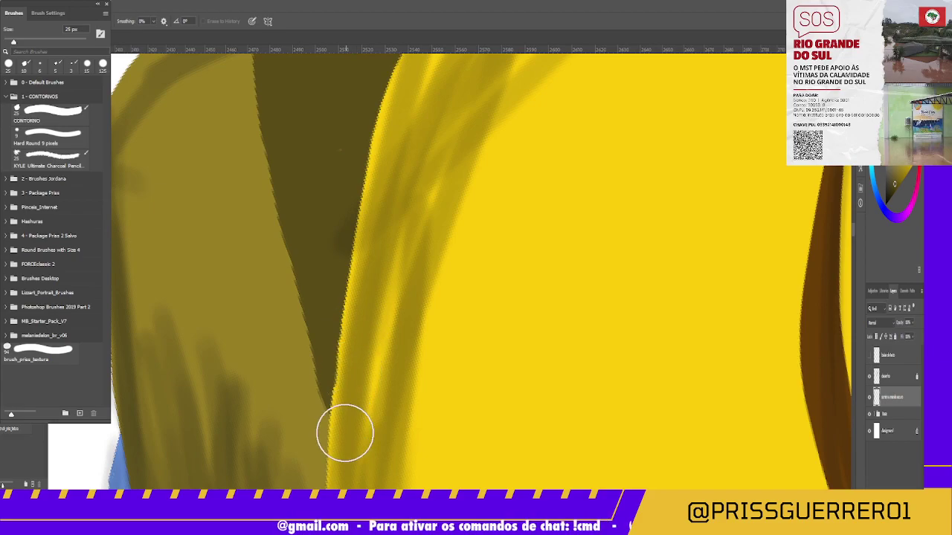
# Paint lighter olive over the dark band's left edge, narrowing it to a point.
pyautogui.scroll(-2, 348, 364)
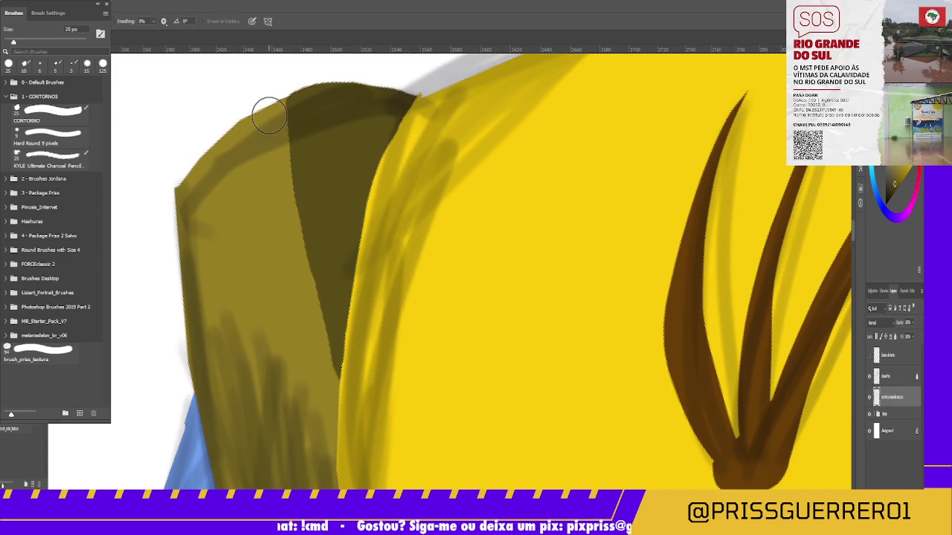
pyautogui.moveTo(265, 93); pyautogui.dragTo(294, 301)
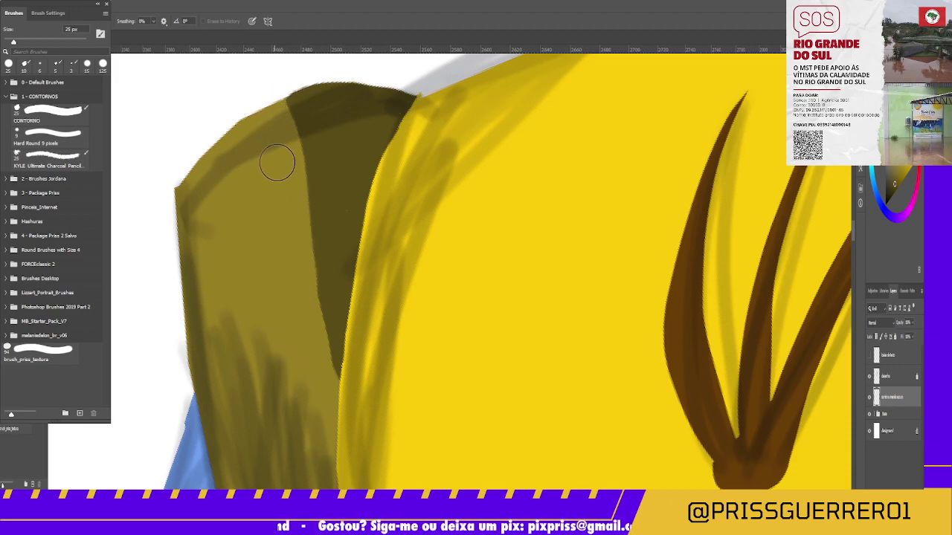
pyautogui.moveTo(297, 142); pyautogui.dragTo(295, 331)
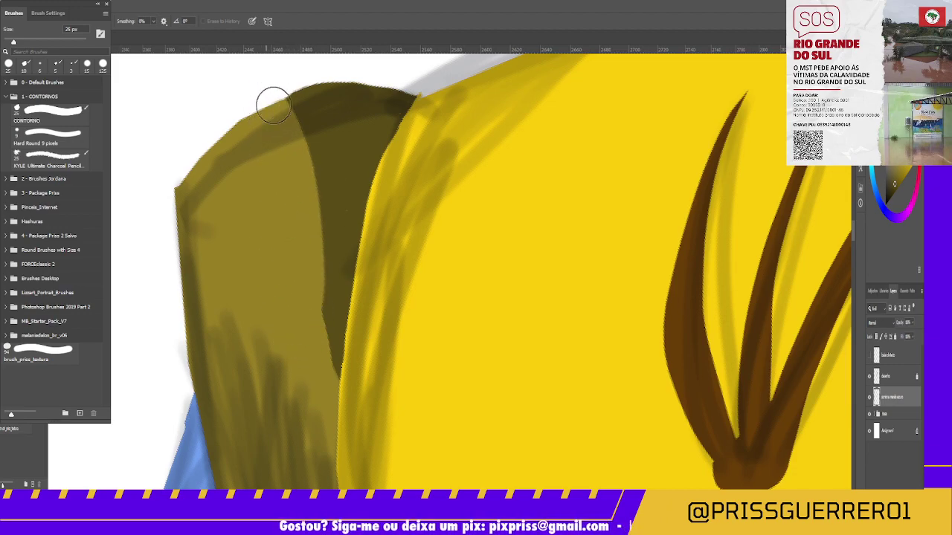
pyautogui.moveTo(269, 95); pyautogui.dragTo(319, 385)
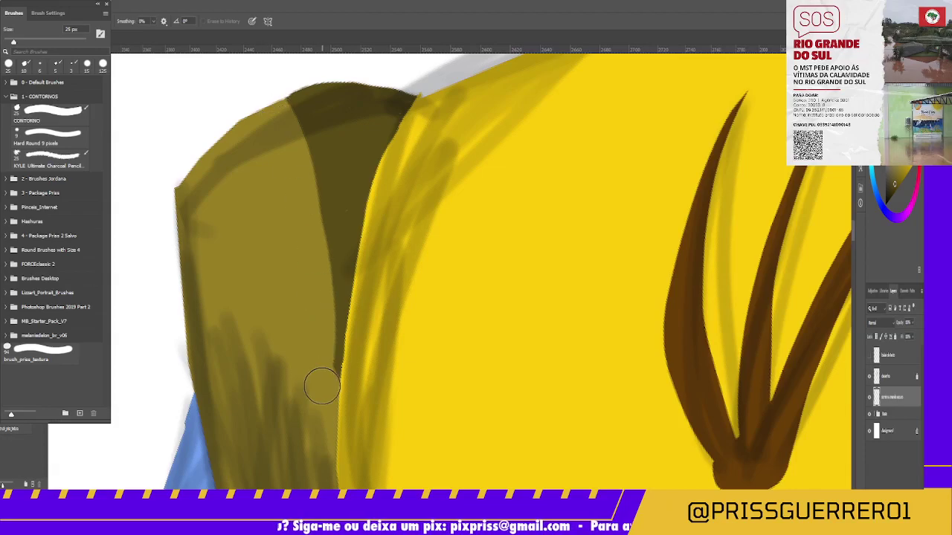
pyautogui.moveTo(275, 138); pyautogui.dragTo(312, 404)
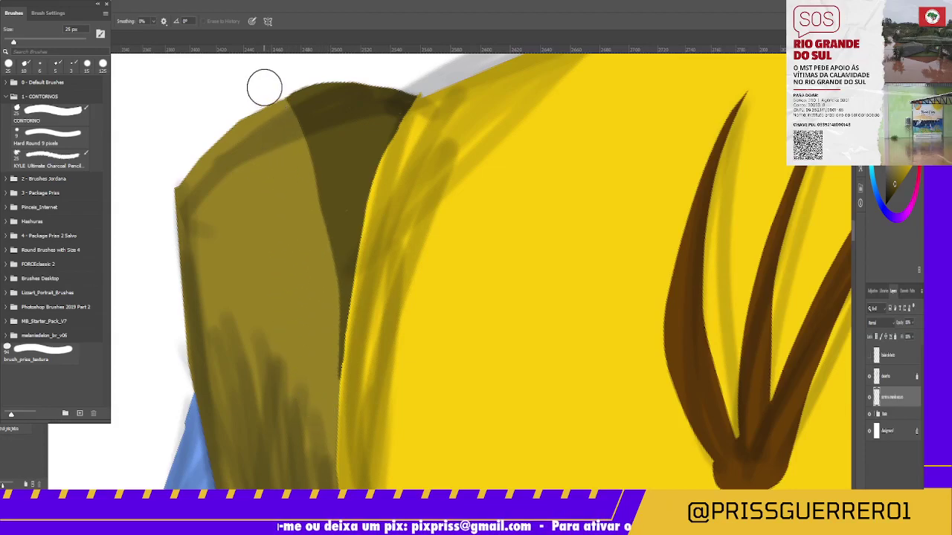
pyautogui.moveTo(263, 85); pyautogui.dragTo(308, 323)
pyautogui.moveTo(294, 240); pyautogui.dragTo(323, 437)
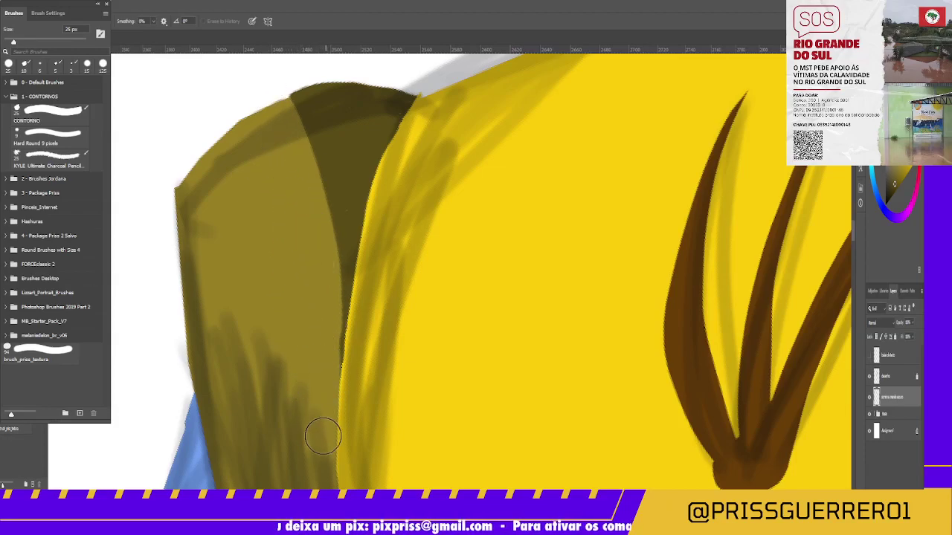
pyautogui.moveTo(322, 297); pyautogui.dragTo(330, 409)
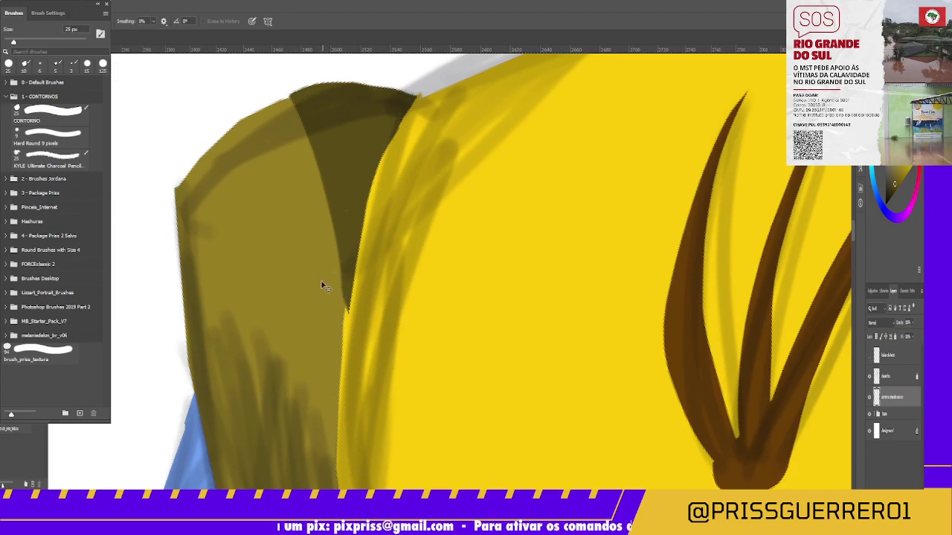
pyautogui.moveTo(318, 283); pyautogui.dragTo(314, 272)
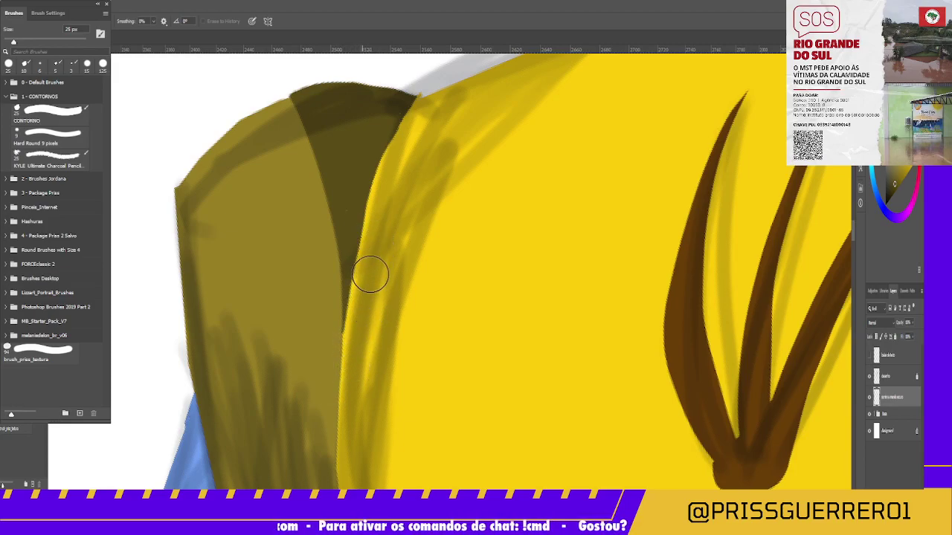
# Shrink the dark wedge further with olive and brighten its edge with yellow.
pyautogui.press('z')
pyautogui.moveTo(423, 298); pyautogui.dragTo(407, 345)
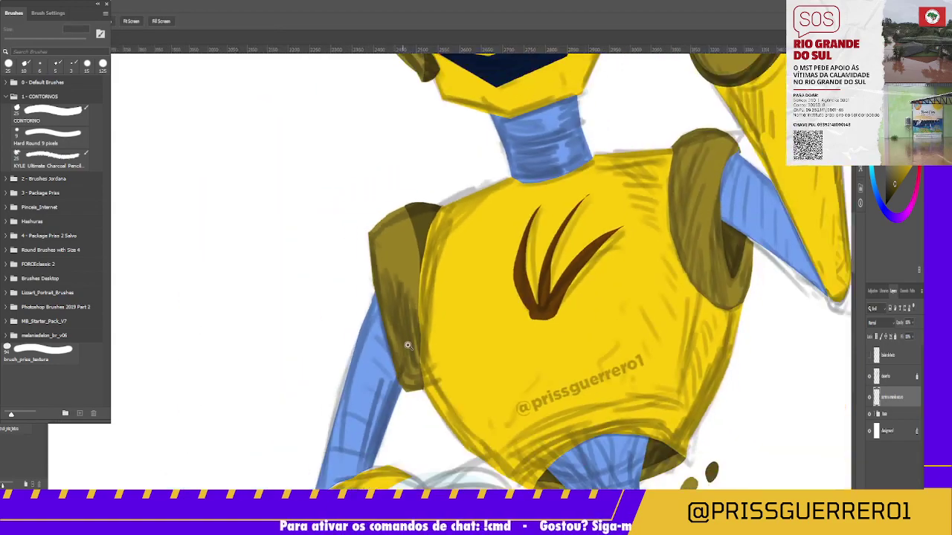
pyautogui.moveTo(449, 279); pyautogui.dragTo(423, 338)
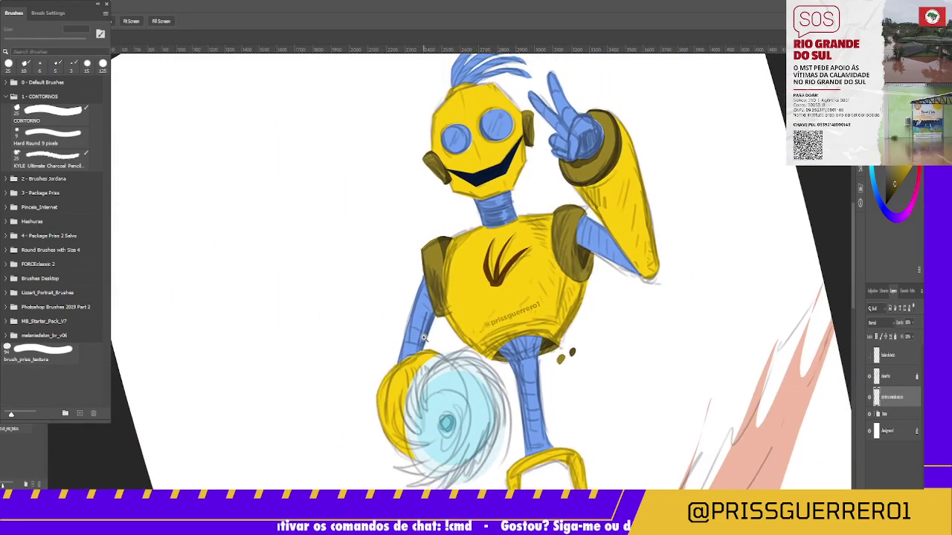
pyautogui.moveTo(423, 337)
pyautogui.mouseDown()
pyautogui.moveTo(496, 187)
pyautogui.moveTo(417, 208)
pyautogui.mouseUp()
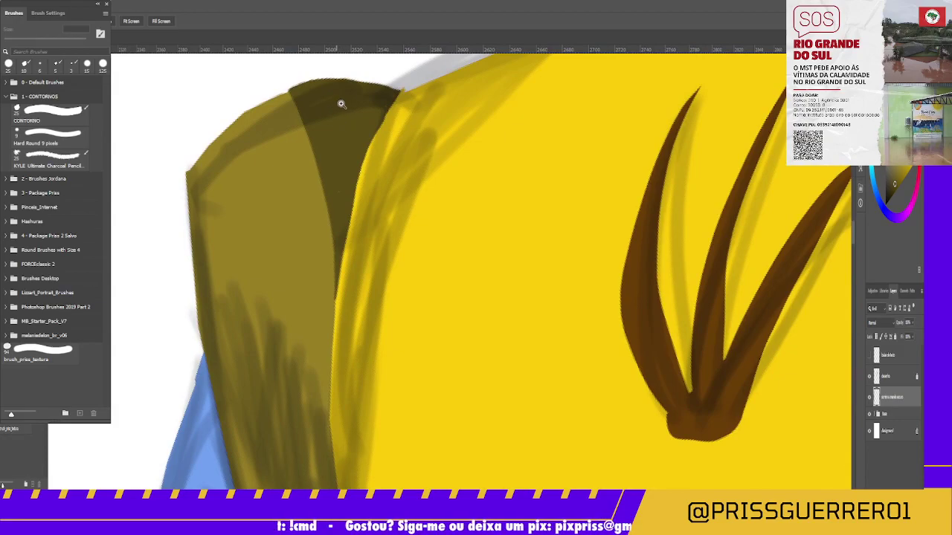
pyautogui.press('b')
pyautogui.moveTo(285, 82)
pyautogui.mouseDown()
pyautogui.moveTo(310, 285)
pyautogui.moveTo(344, 276)
pyautogui.mouseUp()
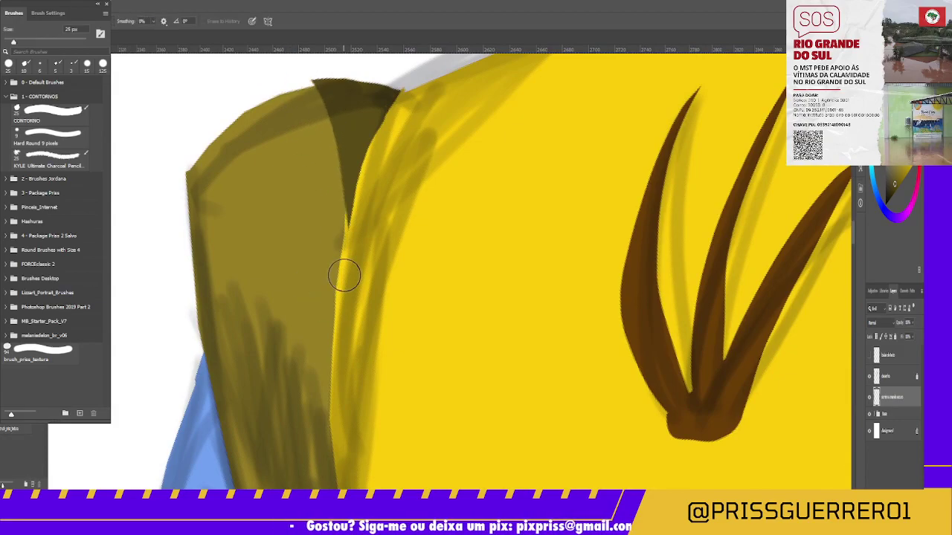
pyautogui.moveTo(297, 85); pyautogui.dragTo(325, 201)
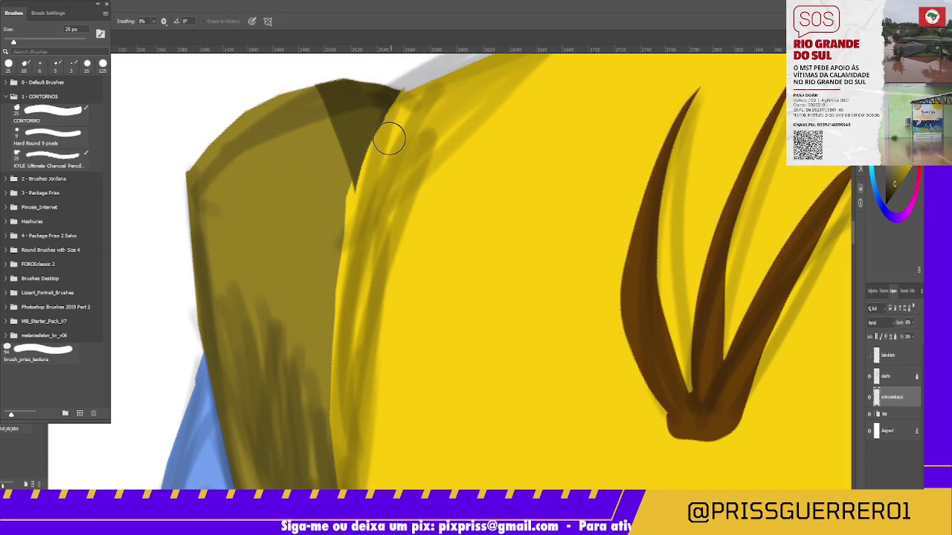
pyautogui.moveTo(389, 139)
pyautogui.mouseDown()
pyautogui.moveTo(357, 202)
pyautogui.moveTo(391, 138)
pyautogui.moveTo(362, 181)
pyautogui.moveTo(436, 215)
pyautogui.moveTo(397, 272)
pyautogui.mouseUp()
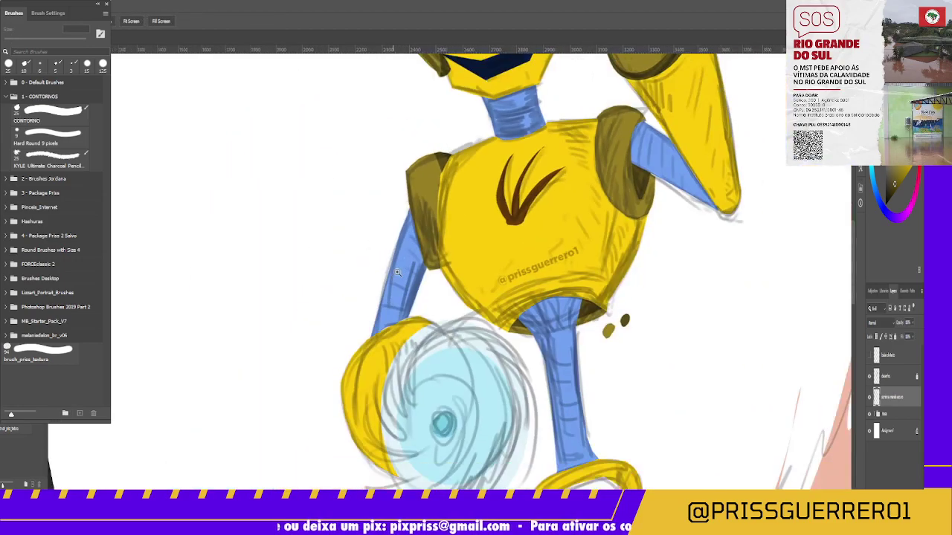
# Zoom in to review the yellow leg, dark wheel and blue staff.
pyautogui.click(487, 258)
pyautogui.moveTo(513, 320); pyautogui.dragTo(450, 338)
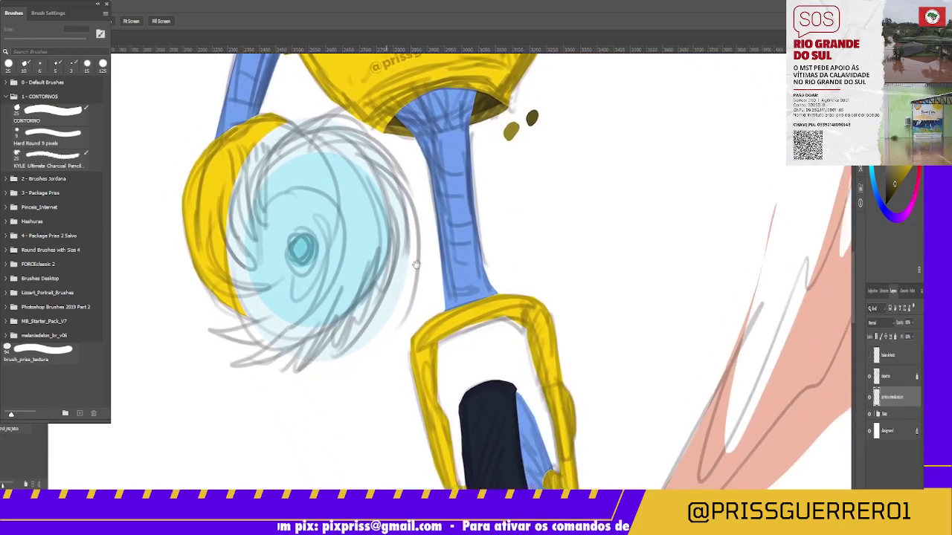
pyautogui.moveTo(516, 399); pyautogui.dragTo(560, 348)
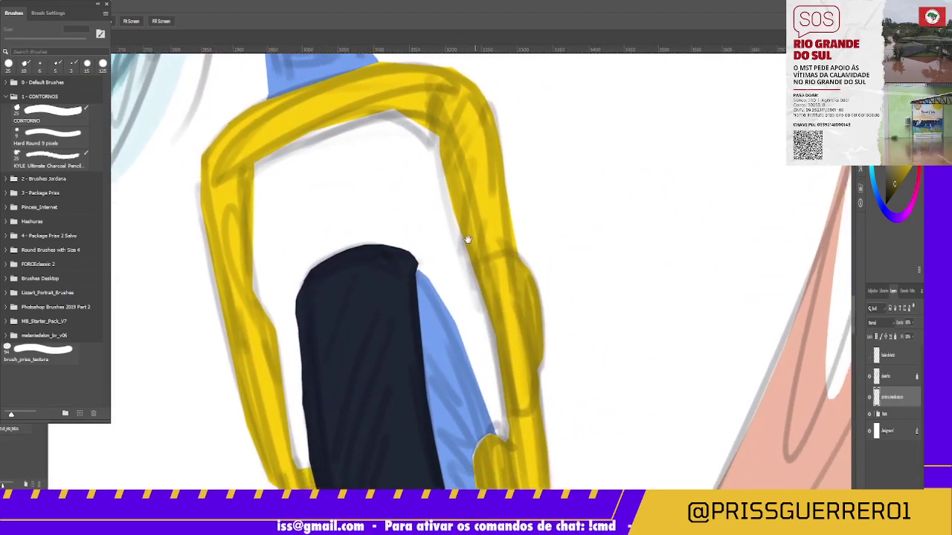
pyautogui.moveTo(499, 272)
pyautogui.mouseDown()
pyautogui.moveTo(443, 206)
pyautogui.moveTo(456, 304)
pyautogui.mouseUp()
pyautogui.moveTo(457, 134)
pyautogui.mouseDown()
pyautogui.moveTo(457, 227)
pyautogui.moveTo(482, 361)
pyautogui.mouseUp()
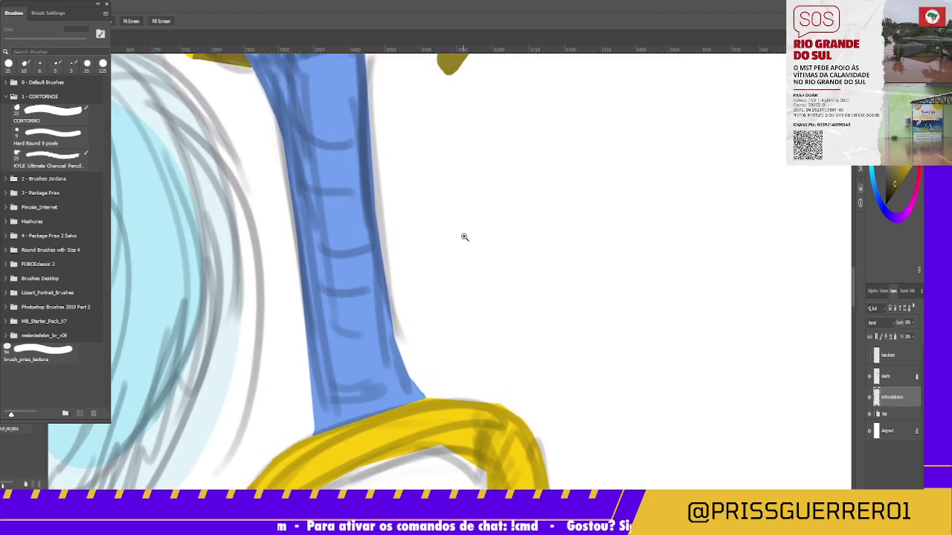
# Add a new blank layer, Layer 1, above the current layer.
pyautogui.scroll(-3, 464, 237)
pyautogui.scroll(-2, 456, 234)
pyautogui.scroll(2, 457, 233)
pyautogui.scroll(1, 468, 223)
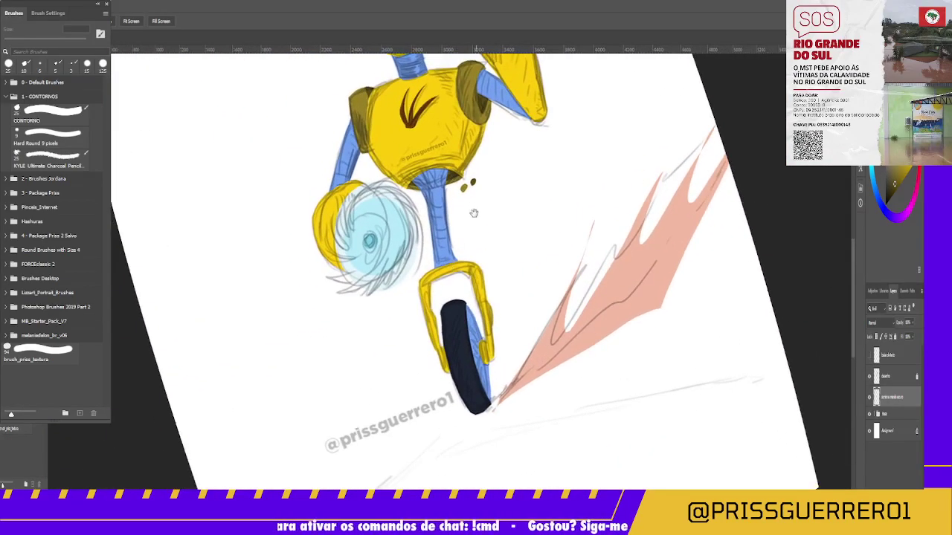
pyautogui.scroll(-3, 473, 214)
pyautogui.scroll(-1, 491, 336)
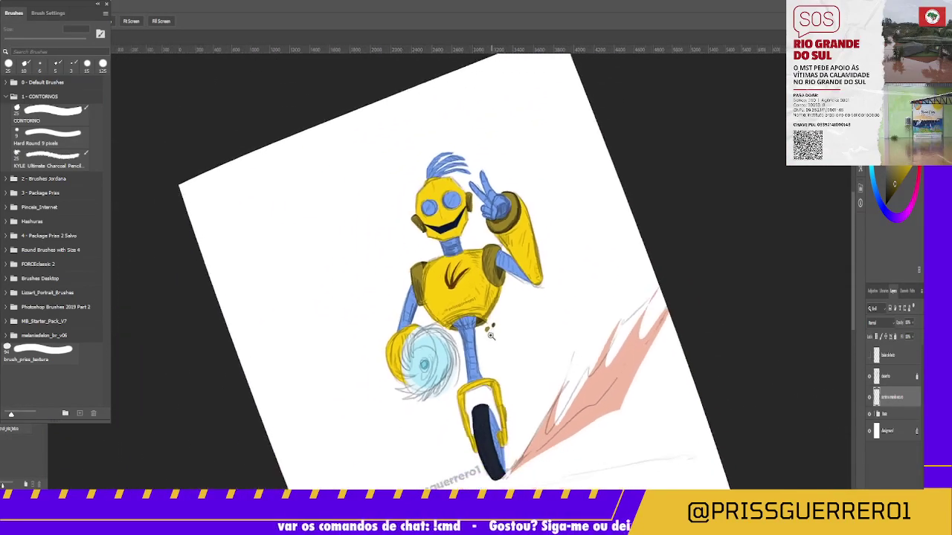
pyautogui.scroll(2, 492, 327)
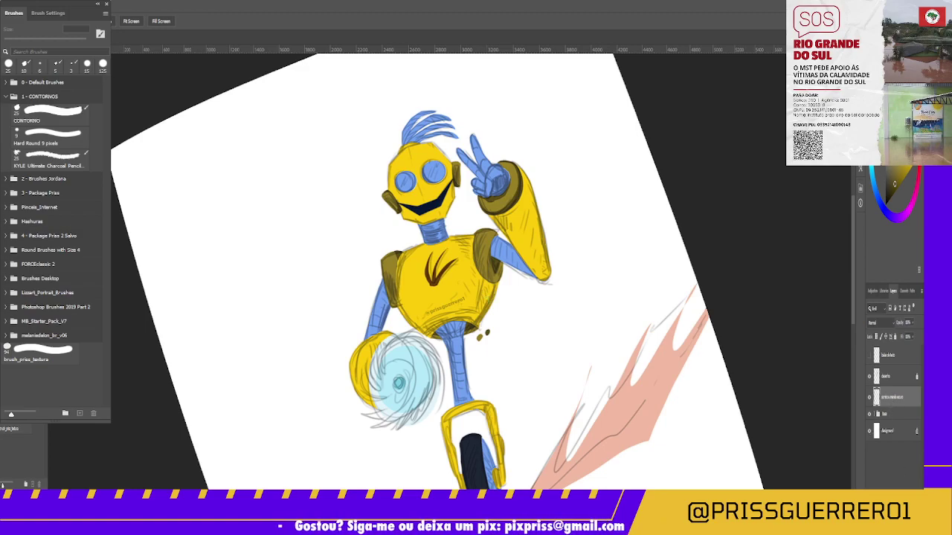
pyautogui.hotkey('ctrl', 'shift', 'alt', 'n')
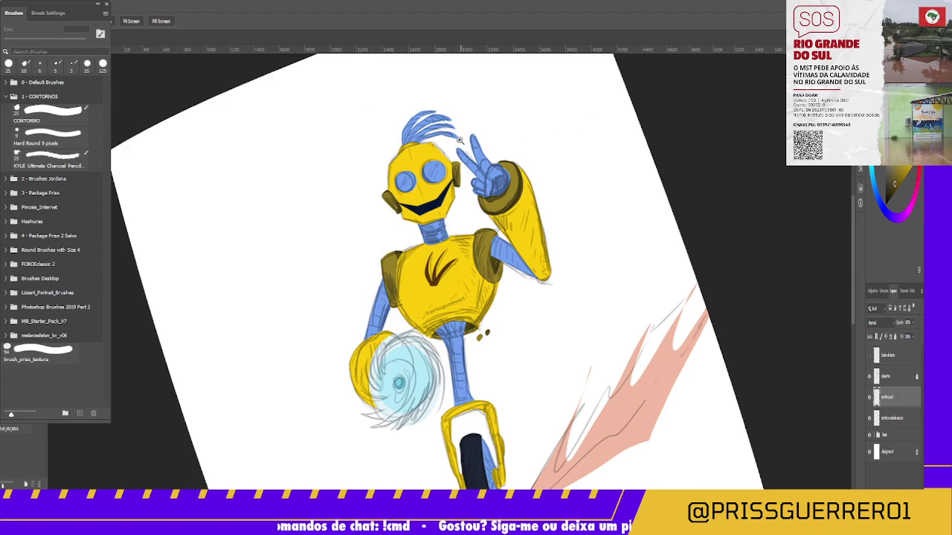
# Sample the hand's blue with the Eyedropper, return to the brush, and frame the peace-sign hand.
pyautogui.moveTo(441, 131); pyautogui.dragTo(505, 101)
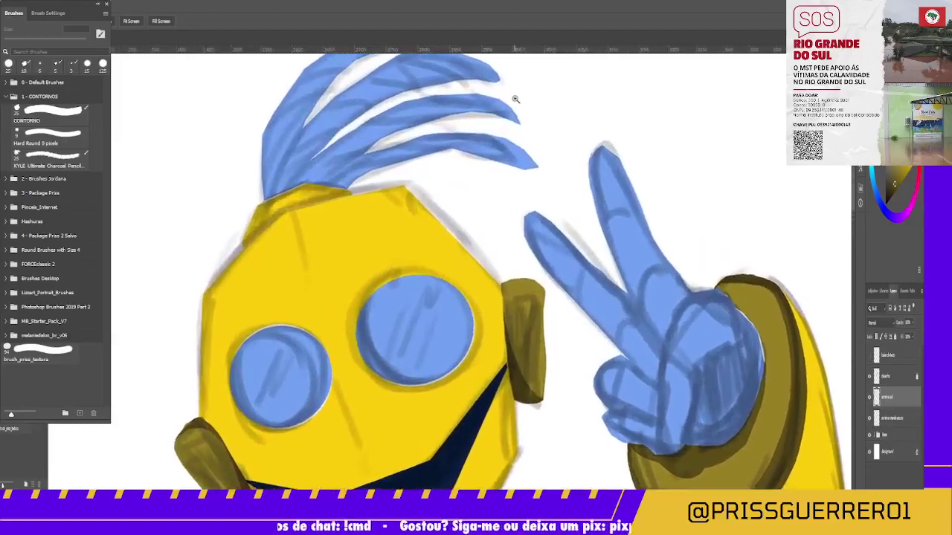
pyautogui.press('i')
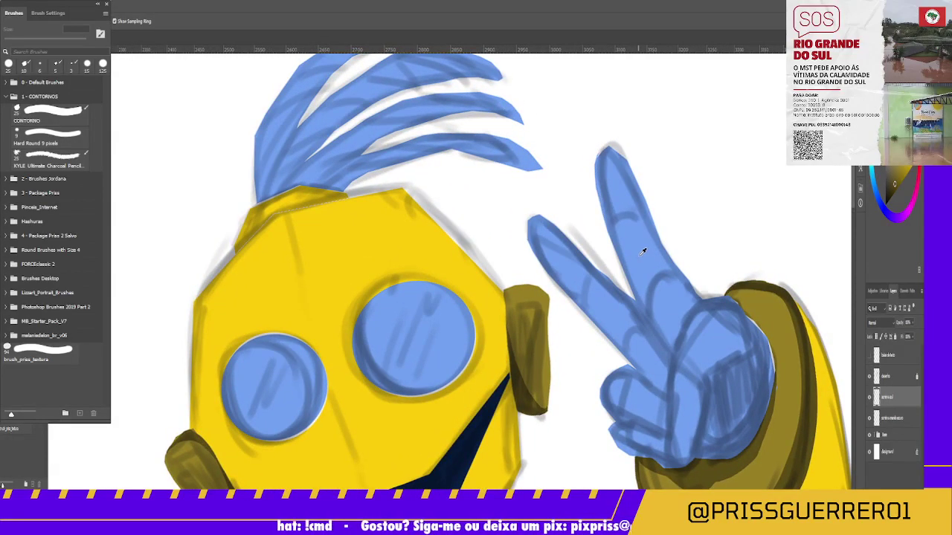
pyautogui.click(643, 251)
pyautogui.press('b')
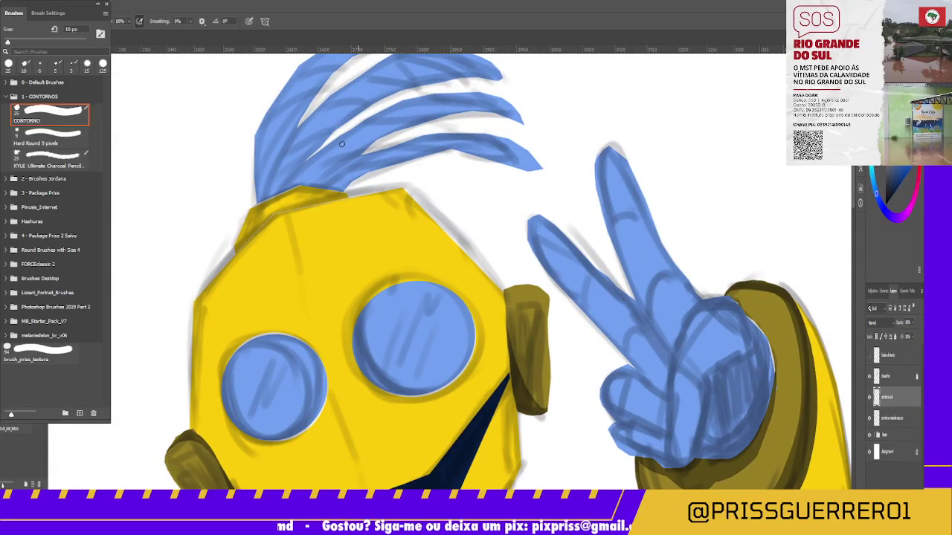
pyautogui.moveTo(338, 127); pyautogui.dragTo(333, 269)
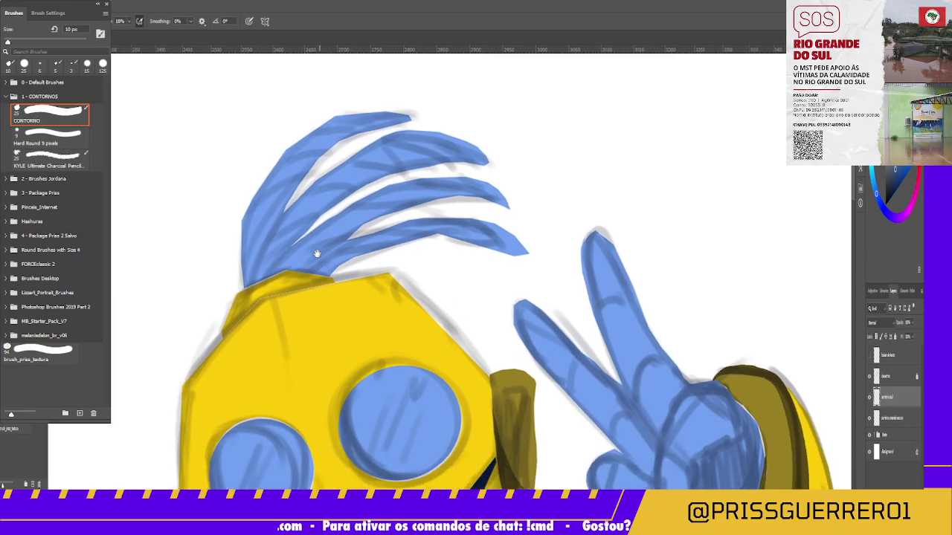
pyautogui.moveTo(332, 342); pyautogui.dragTo(283, 299)
pyautogui.moveTo(288, 414); pyautogui.dragTo(276, 339)
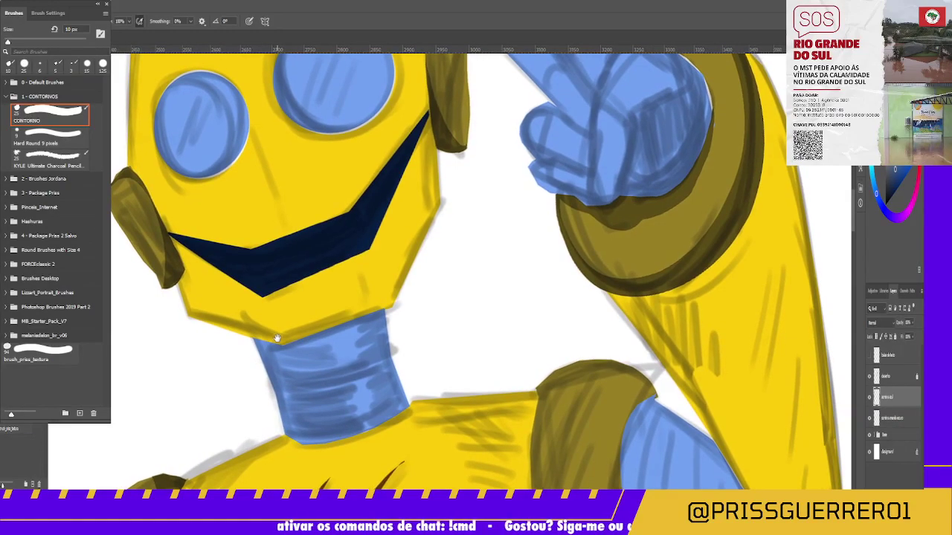
pyautogui.moveTo(499, 251); pyautogui.dragTo(325, 372)
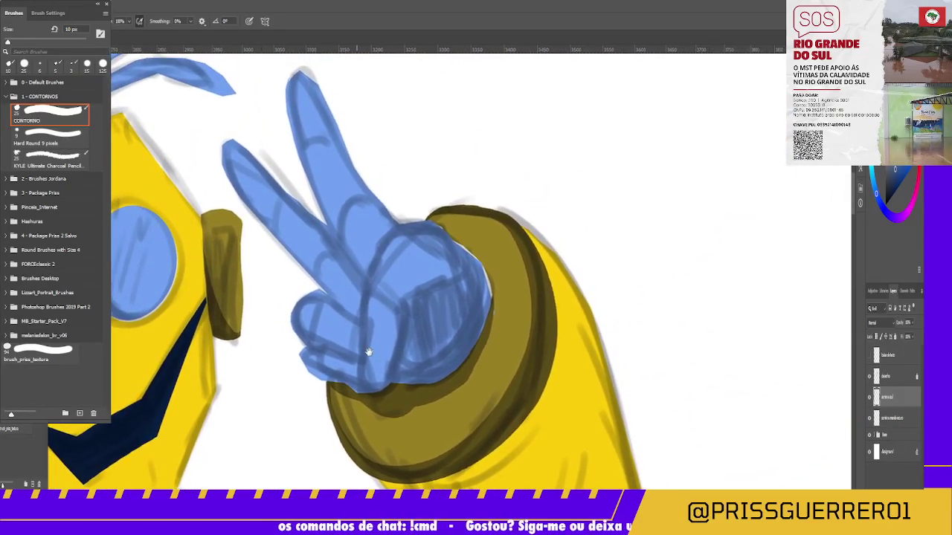
pyautogui.moveTo(361, 371); pyautogui.dragTo(354, 368)
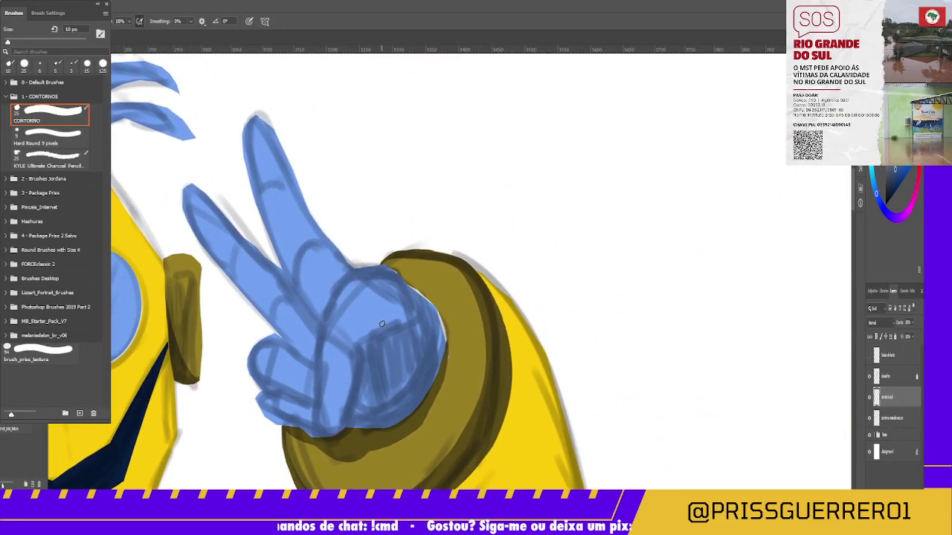
# Enlarge the brush and ink dark blue outlines around the fist and curled finger.
pyautogui.press(']')
pyautogui.press(']')
pyautogui.press(']')
pyautogui.press(']')
pyautogui.press(']')
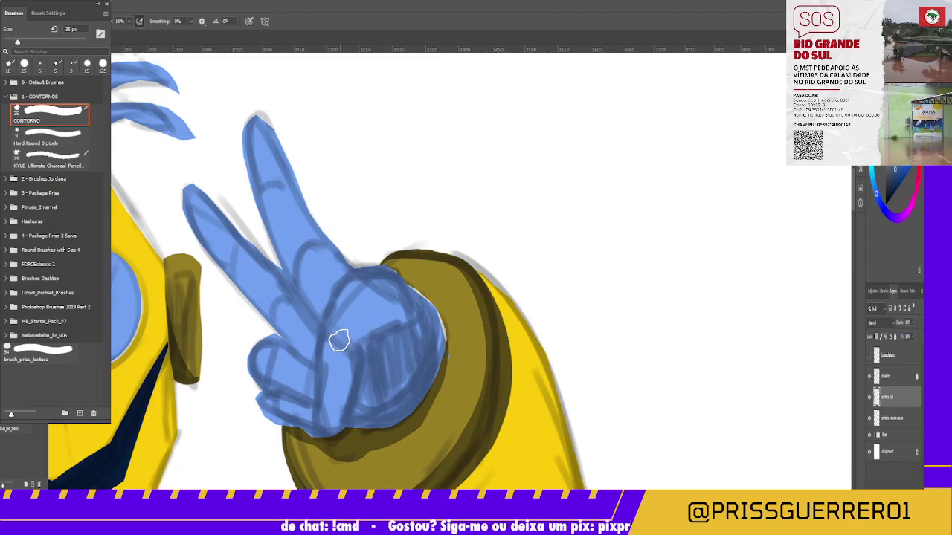
pyautogui.moveTo(340, 340); pyautogui.dragTo(394, 330)
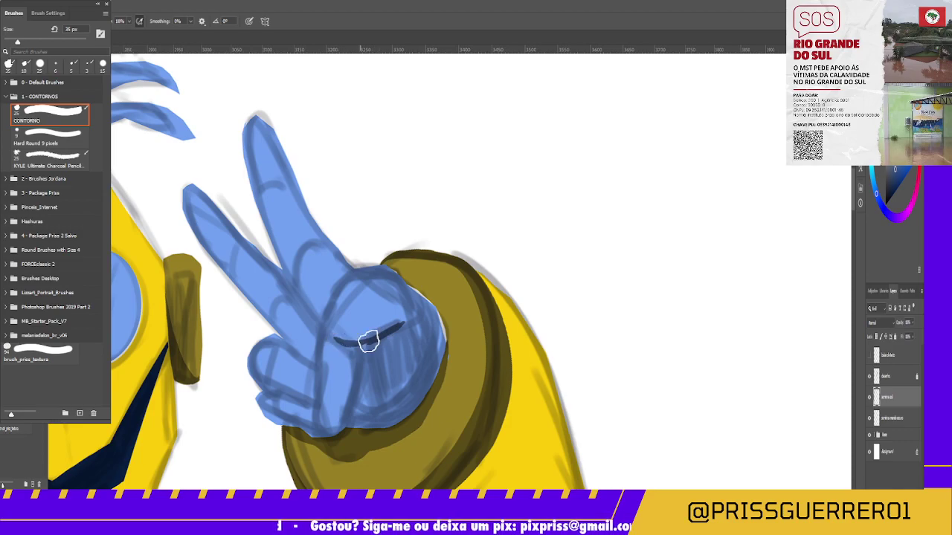
pyautogui.moveTo(339, 336); pyautogui.dragTo(405, 322)
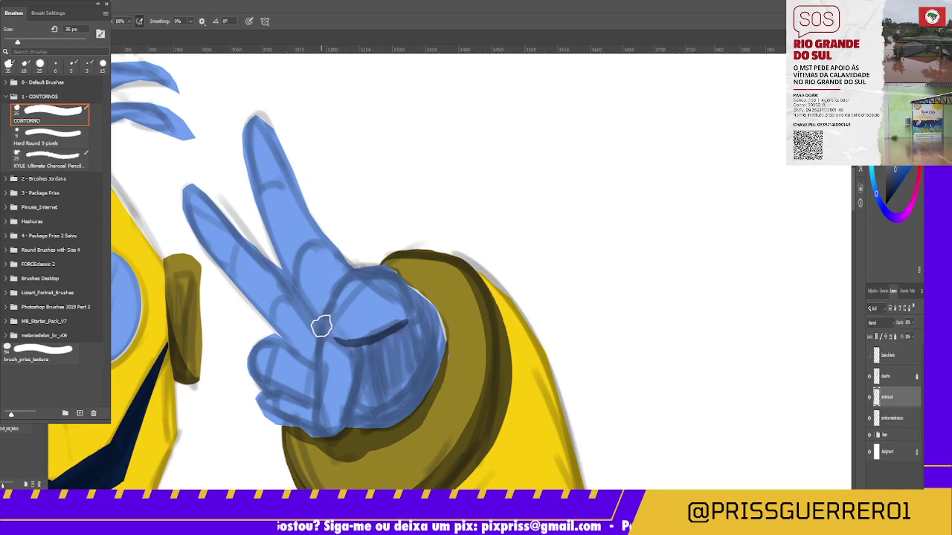
pyautogui.moveTo(321, 325)
pyautogui.mouseDown()
pyautogui.moveTo(352, 272)
pyautogui.moveTo(397, 297)
pyautogui.mouseUp()
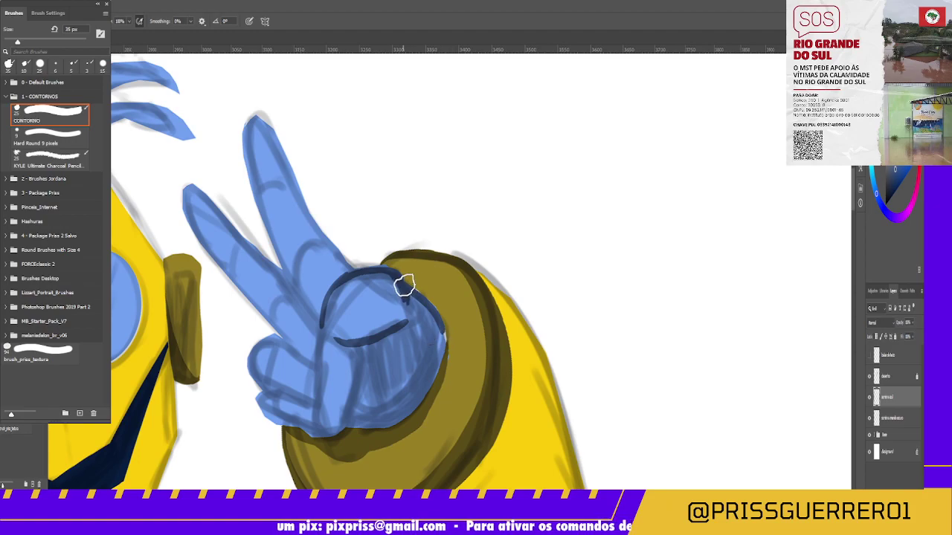
pyautogui.moveTo(436, 340)
pyautogui.mouseDown()
pyautogui.moveTo(425, 399)
pyautogui.moveTo(432, 357)
pyautogui.moveTo(429, 377)
pyautogui.moveTo(439, 359)
pyautogui.mouseUp()
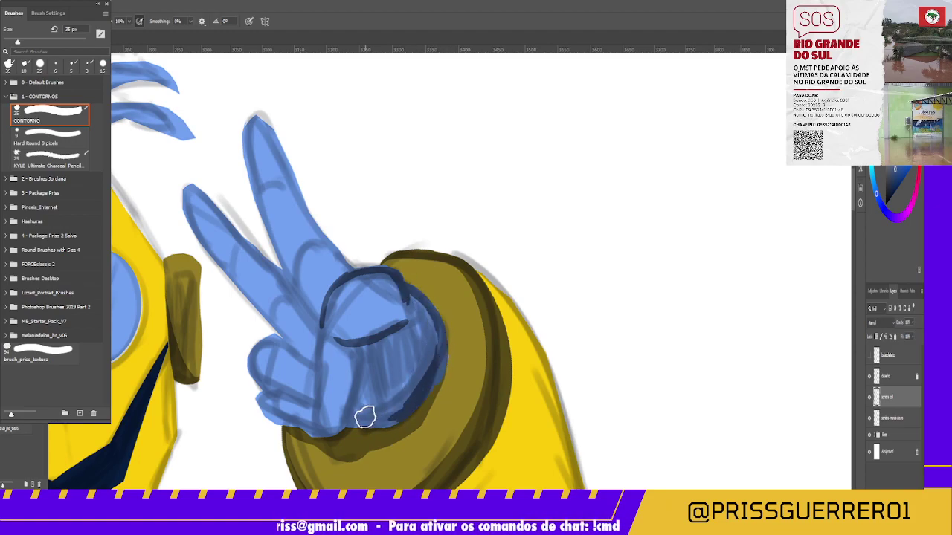
pyautogui.moveTo(364, 422); pyautogui.dragTo(366, 424)
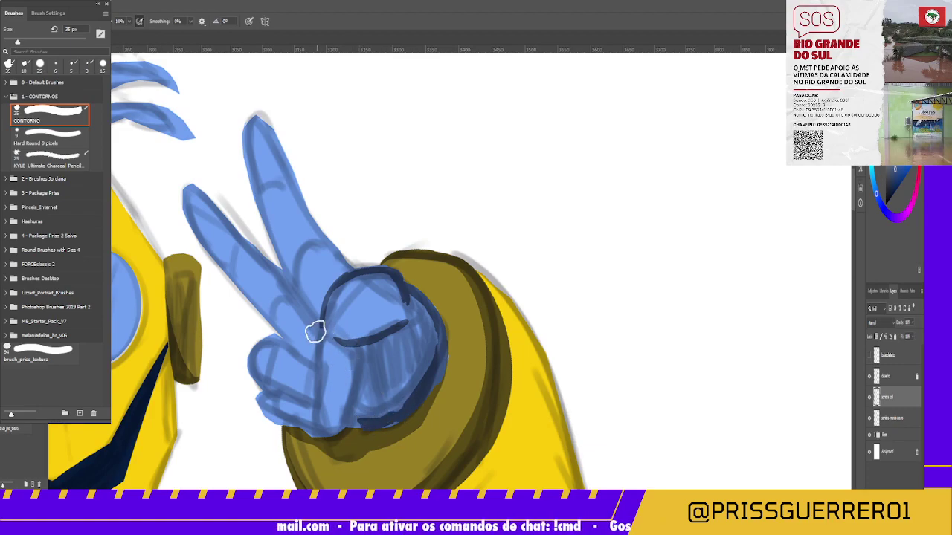
pyautogui.moveTo(320, 328); pyautogui.dragTo(313, 411)
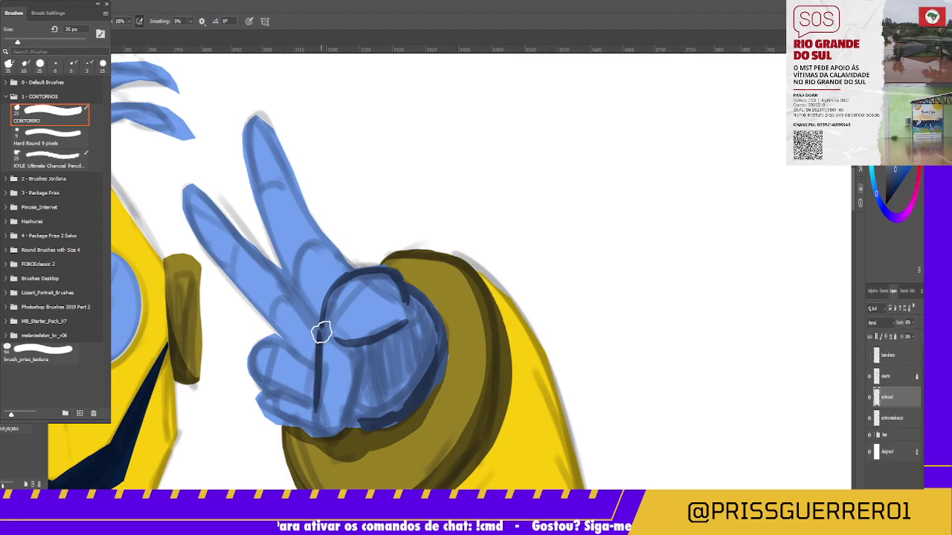
pyautogui.moveTo(319, 334)
pyautogui.mouseDown()
pyautogui.moveTo(316, 420)
pyautogui.moveTo(350, 410)
pyautogui.mouseUp()
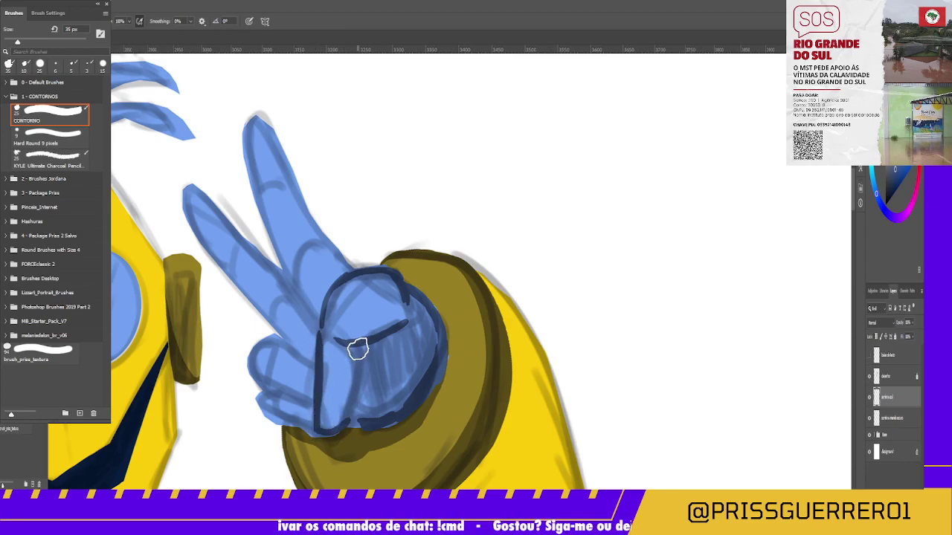
pyautogui.moveTo(357, 346); pyautogui.dragTo(334, 421)
pyautogui.hotkey('ctrl', 'z')
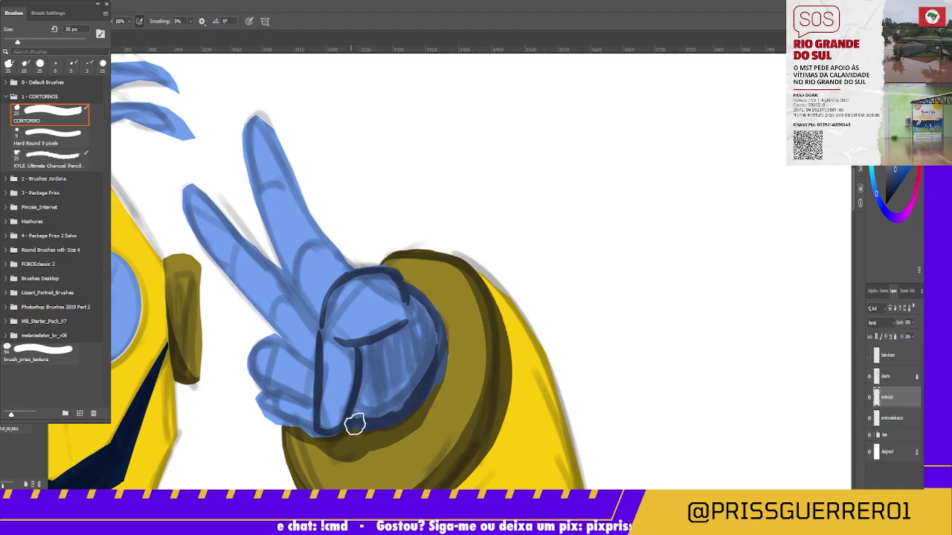
pyautogui.moveTo(350, 421); pyautogui.dragTo(364, 351)
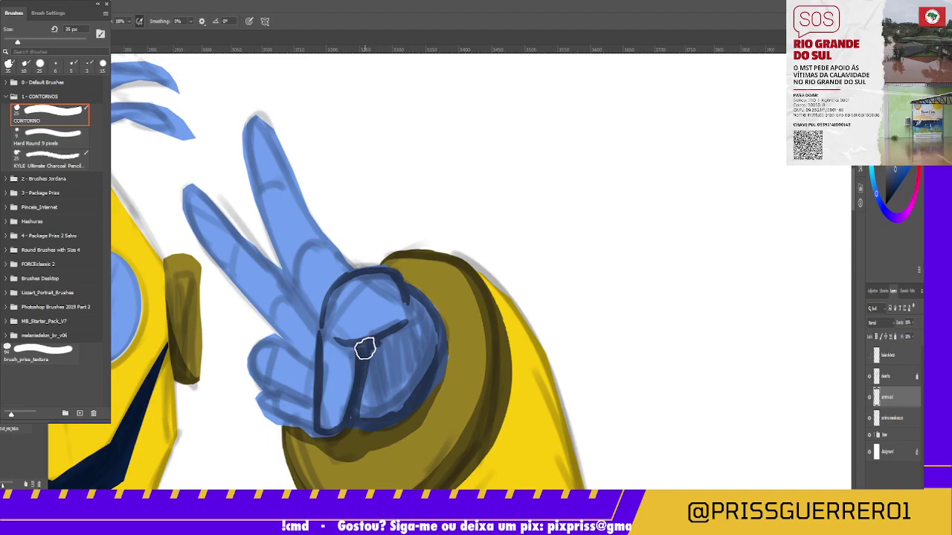
pyautogui.moveTo(406, 297)
pyautogui.mouseDown()
pyautogui.moveTo(424, 340)
pyautogui.moveTo(424, 382)
pyautogui.moveTo(399, 395)
pyautogui.moveTo(415, 330)
pyautogui.moveTo(404, 350)
pyautogui.moveTo(378, 357)
pyautogui.moveTo(372, 398)
pyautogui.moveTo(350, 415)
pyautogui.moveTo(372, 382)
pyautogui.moveTo(368, 340)
pyautogui.moveTo(408, 294)
pyautogui.moveTo(431, 334)
pyautogui.moveTo(377, 337)
pyautogui.mouseUp()
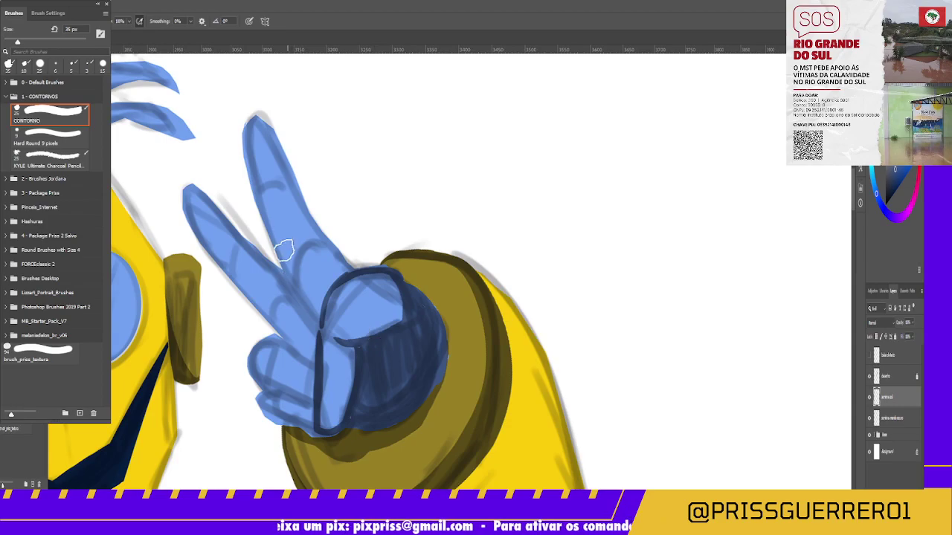
# Outline the raised index finger and the line separating it from the middle finger.
pyautogui.moveTo(319, 324); pyautogui.dragTo(281, 262)
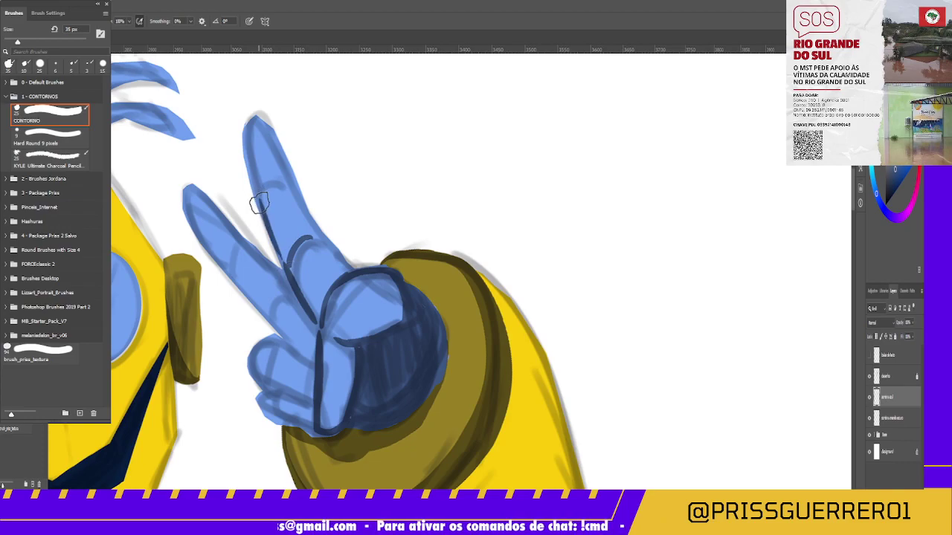
pyautogui.moveTo(259, 202); pyautogui.dragTo(272, 198)
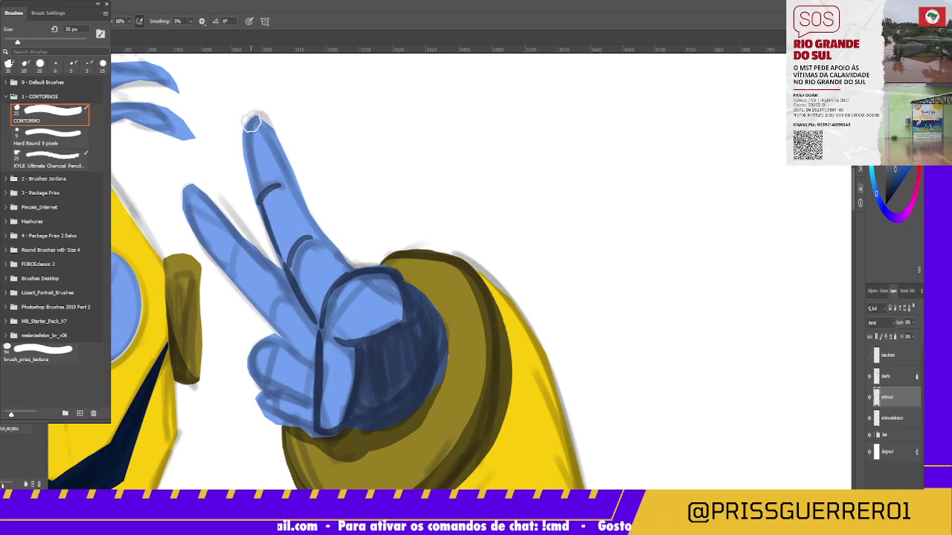
pyautogui.moveTo(247, 149); pyautogui.dragTo(301, 301)
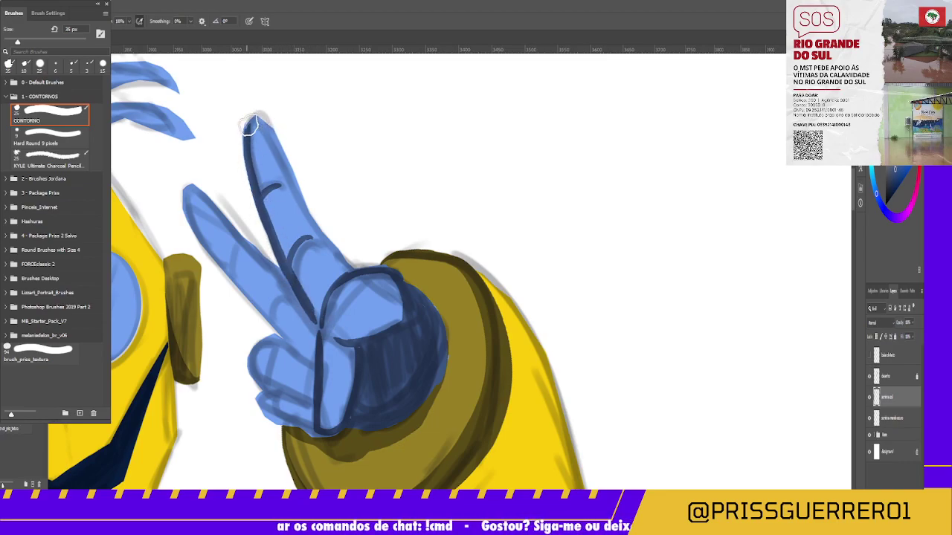
pyautogui.moveTo(251, 125); pyautogui.dragTo(315, 234)
pyautogui.moveTo(289, 167); pyautogui.dragTo(351, 275)
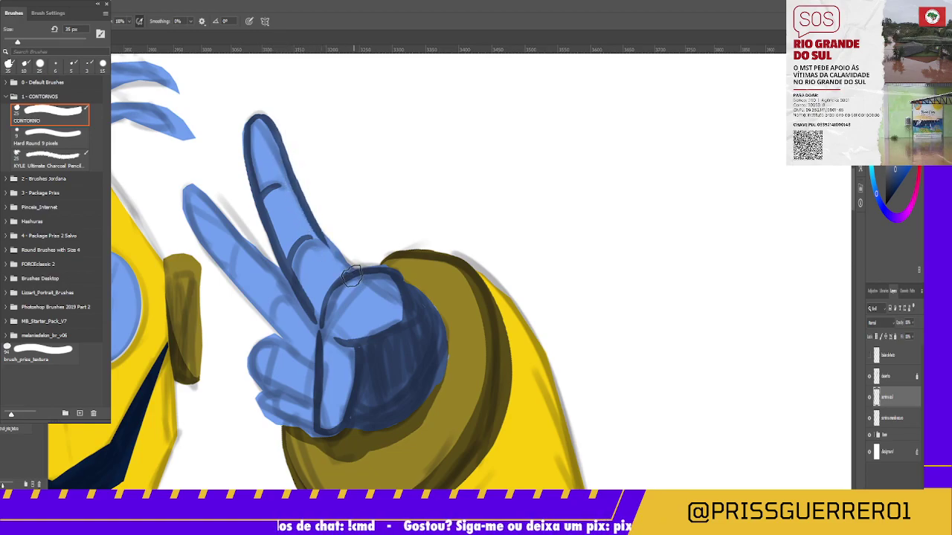
pyautogui.moveTo(325, 235); pyautogui.dragTo(353, 267)
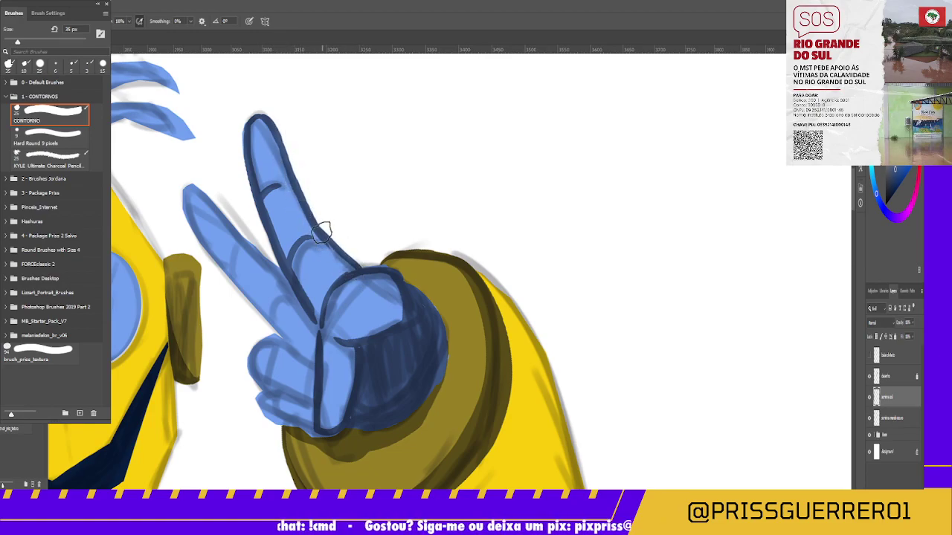
pyautogui.hotkey('ctrl', 'z')
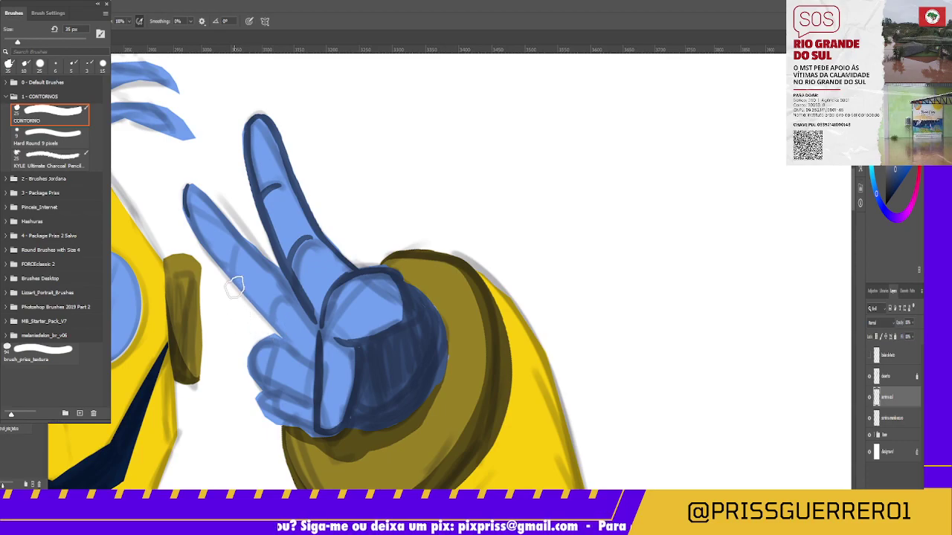
# Outline the second raised finger in dark blue from tip to knuckle.
pyautogui.moveTo(229, 279); pyautogui.dragTo(312, 361)
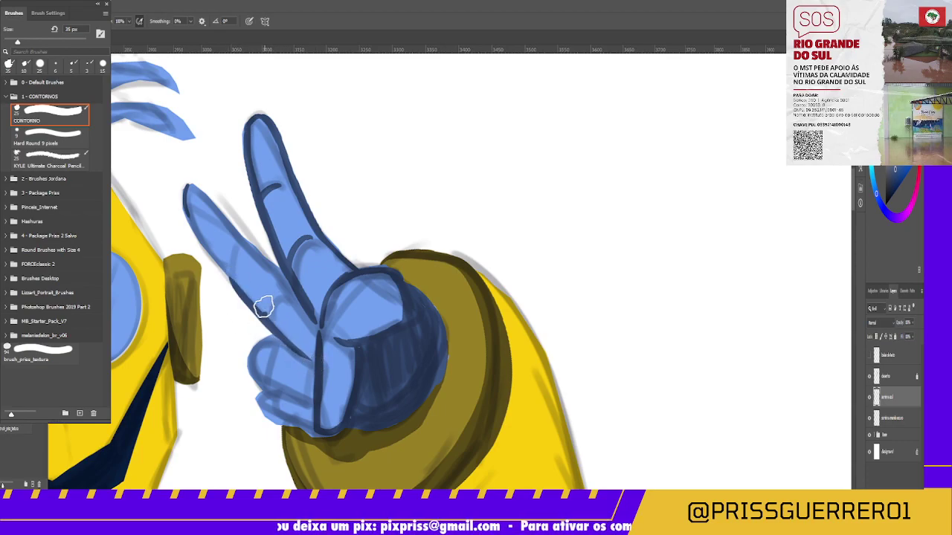
pyautogui.moveTo(227, 275); pyautogui.dragTo(239, 250)
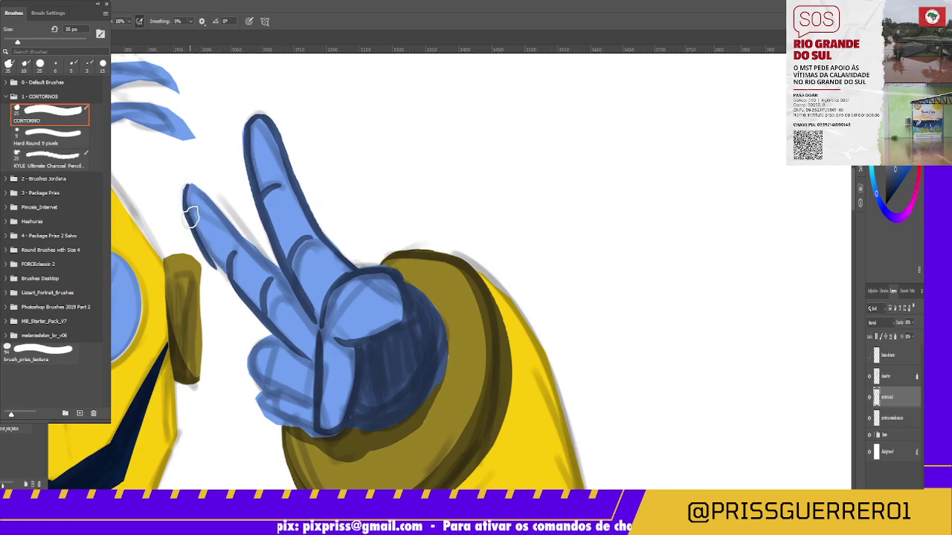
pyautogui.moveTo(186, 187); pyautogui.dragTo(223, 272)
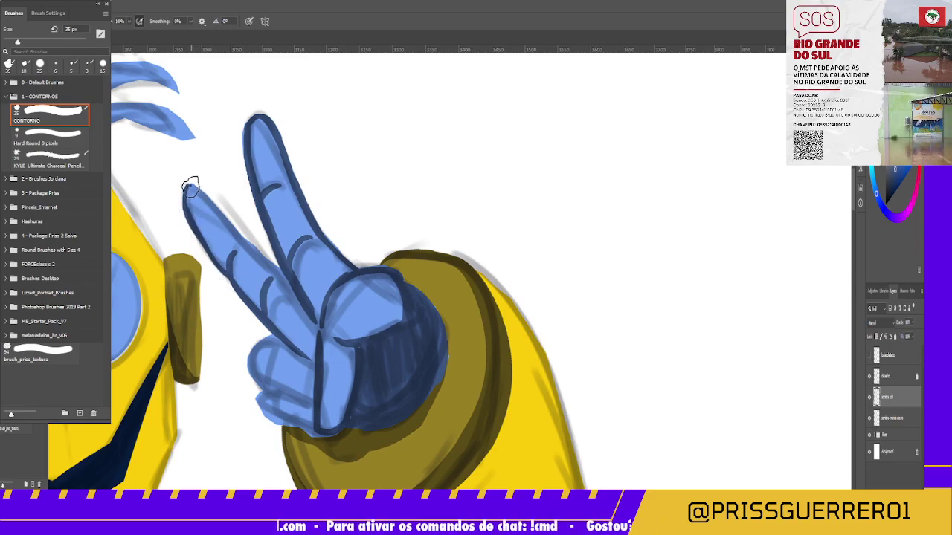
pyautogui.moveTo(190, 187); pyautogui.dragTo(225, 235)
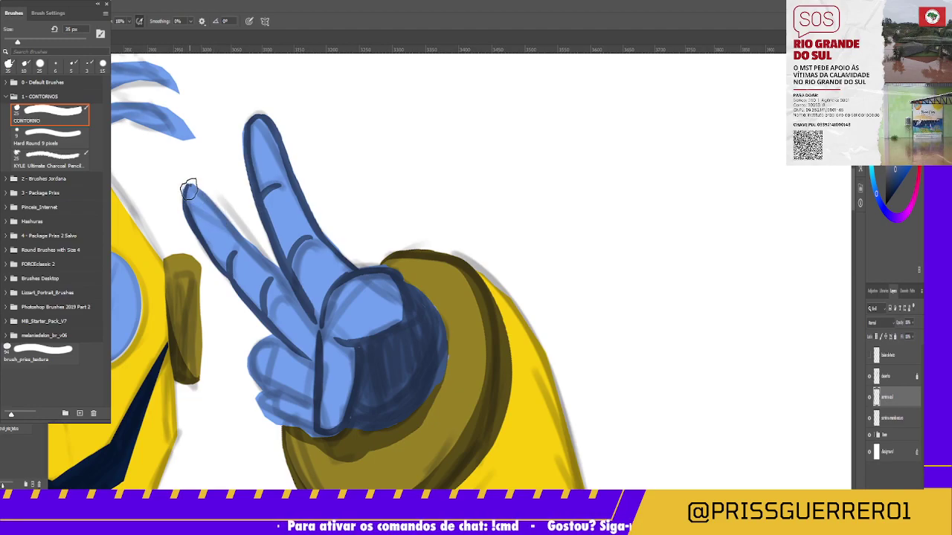
pyautogui.moveTo(191, 187); pyautogui.dragTo(252, 257)
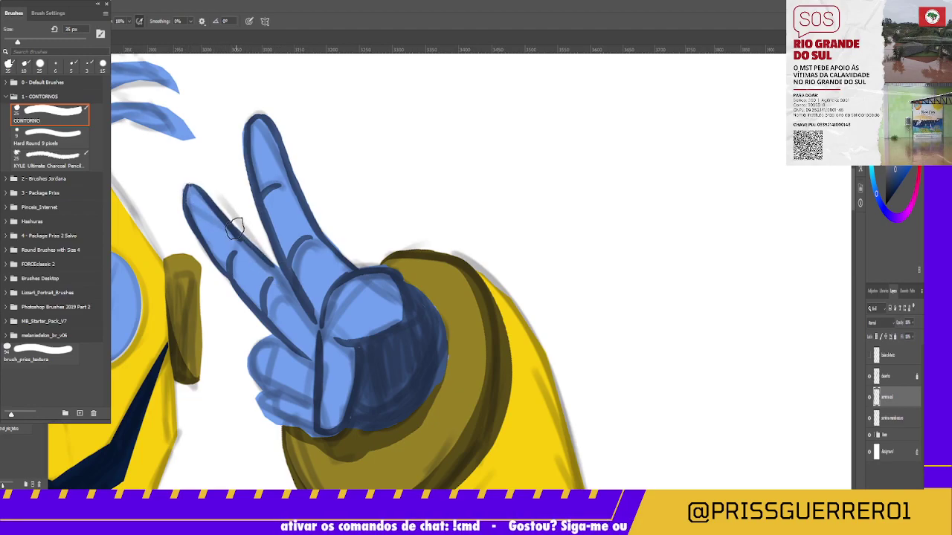
pyautogui.moveTo(228, 222); pyautogui.dragTo(284, 276)
pyautogui.moveTo(239, 238); pyautogui.dragTo(248, 245)
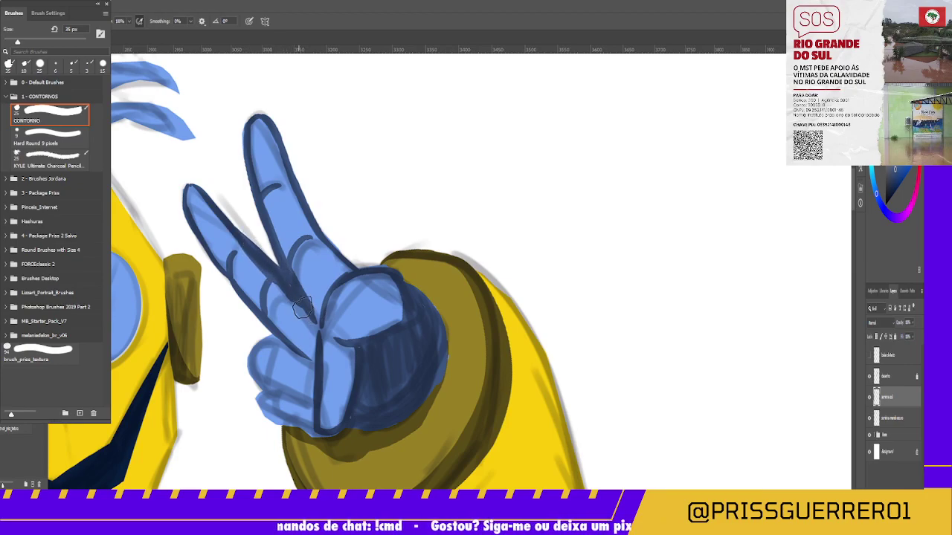
pyautogui.moveTo(271, 284); pyautogui.dragTo(323, 325)
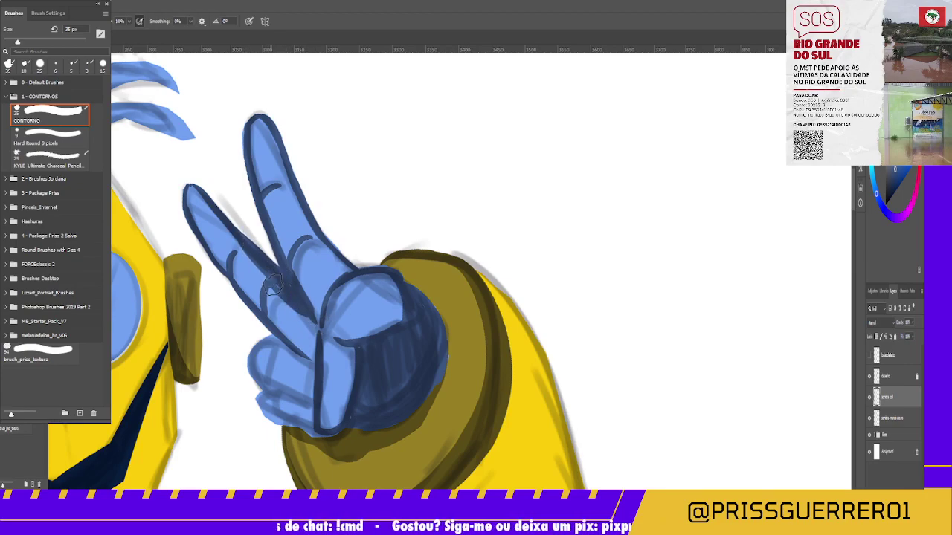
pyautogui.moveTo(241, 255); pyautogui.dragTo(249, 269)
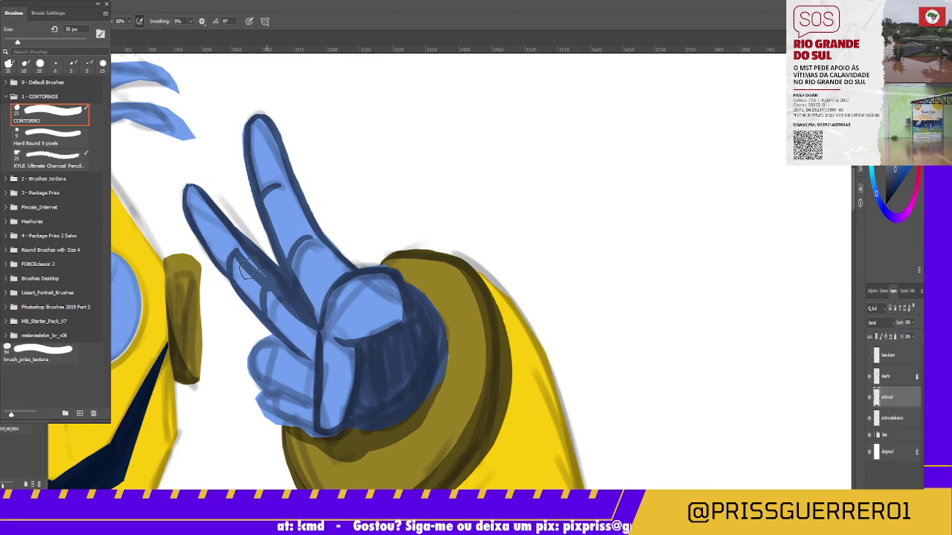
pyautogui.moveTo(201, 198); pyautogui.dragTo(234, 249)
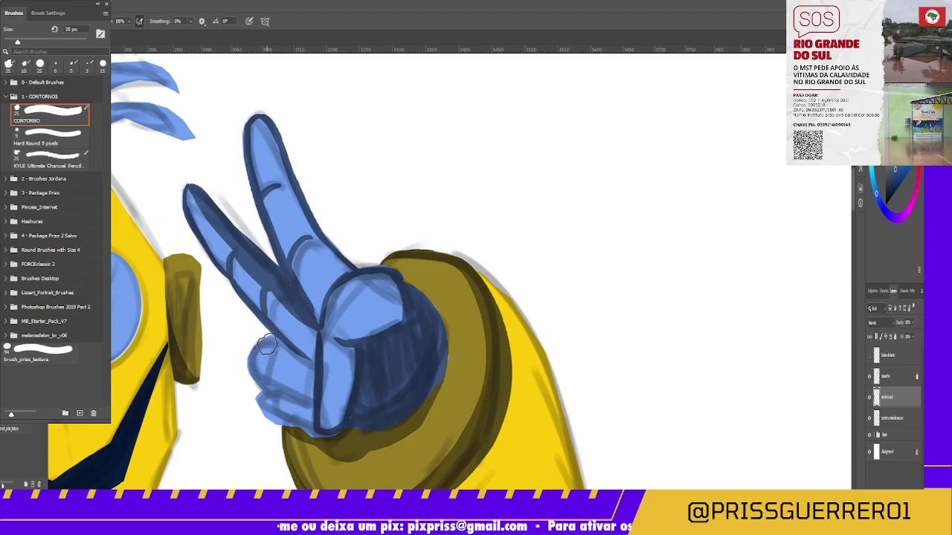
# Add dark lines on the lower curled finger, index base, fingertip and thumb knuckle.
pyautogui.moveTo(269, 336)
pyautogui.mouseDown()
pyautogui.moveTo(259, 374)
pyautogui.moveTo(291, 397)
pyautogui.moveTo(265, 412)
pyautogui.moveTo(312, 448)
pyautogui.mouseUp()
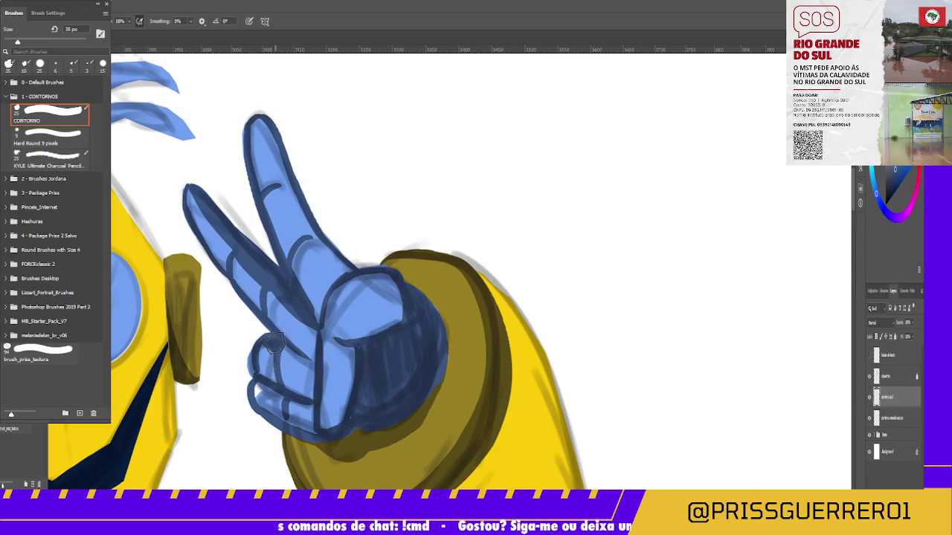
pyautogui.moveTo(290, 363)
pyautogui.mouseDown()
pyautogui.moveTo(286, 350)
pyautogui.moveTo(282, 371)
pyautogui.mouseUp()
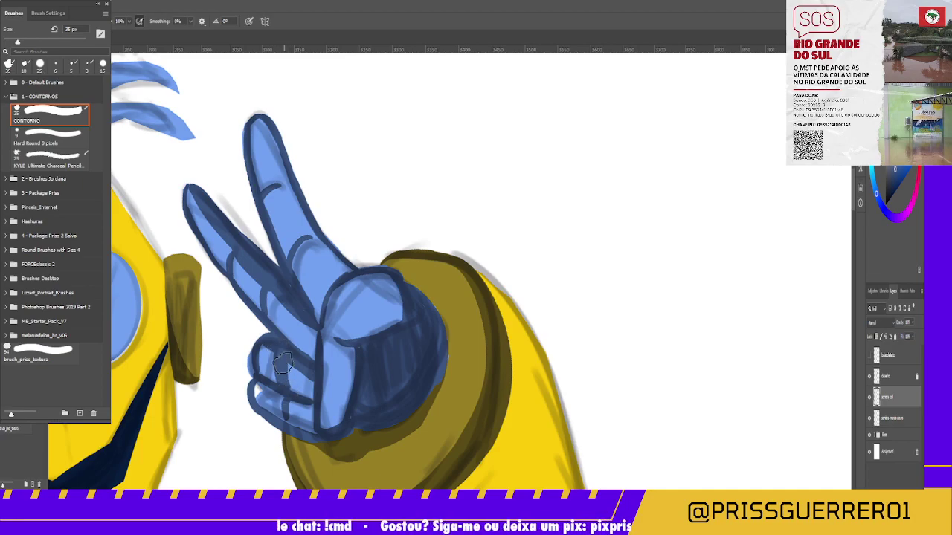
pyautogui.moveTo(301, 255)
pyautogui.mouseDown()
pyautogui.moveTo(319, 248)
pyautogui.moveTo(307, 245)
pyautogui.moveTo(330, 263)
pyautogui.moveTo(308, 248)
pyautogui.moveTo(276, 187)
pyautogui.moveTo(332, 260)
pyautogui.mouseUp()
pyautogui.moveTo(255, 127); pyautogui.dragTo(266, 140)
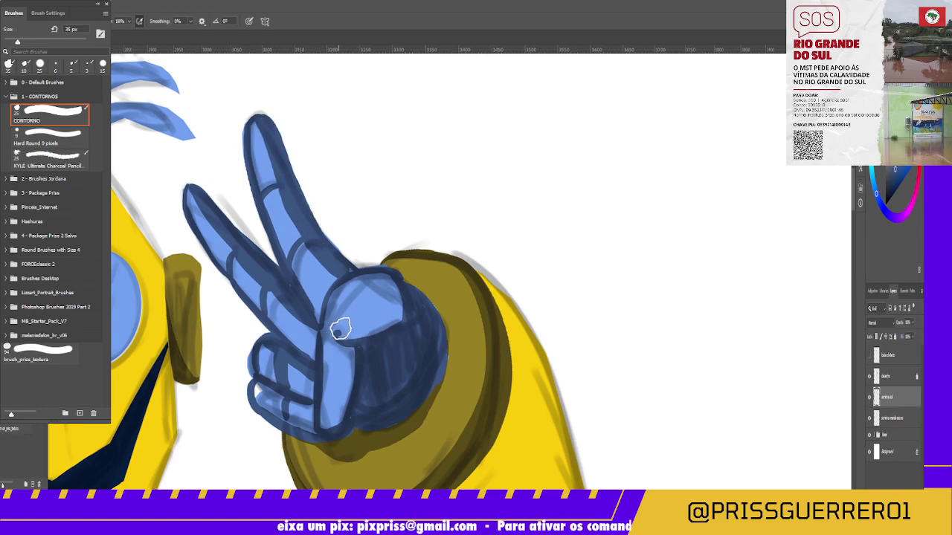
pyautogui.moveTo(335, 328)
pyautogui.mouseDown()
pyautogui.moveTo(402, 322)
pyautogui.moveTo(362, 315)
pyautogui.moveTo(365, 323)
pyautogui.moveTo(389, 314)
pyautogui.moveTo(344, 330)
pyautogui.moveTo(361, 325)
pyautogui.moveTo(416, 344)
pyautogui.moveTo(355, 354)
pyautogui.moveTo(331, 340)
pyautogui.moveTo(365, 364)
pyautogui.mouseUp()
# Redo the thumb-knuckle outline and shade the curled fingers and wrist's right edge in dark blue.
pyautogui.hotkey('ctrl', 'z')
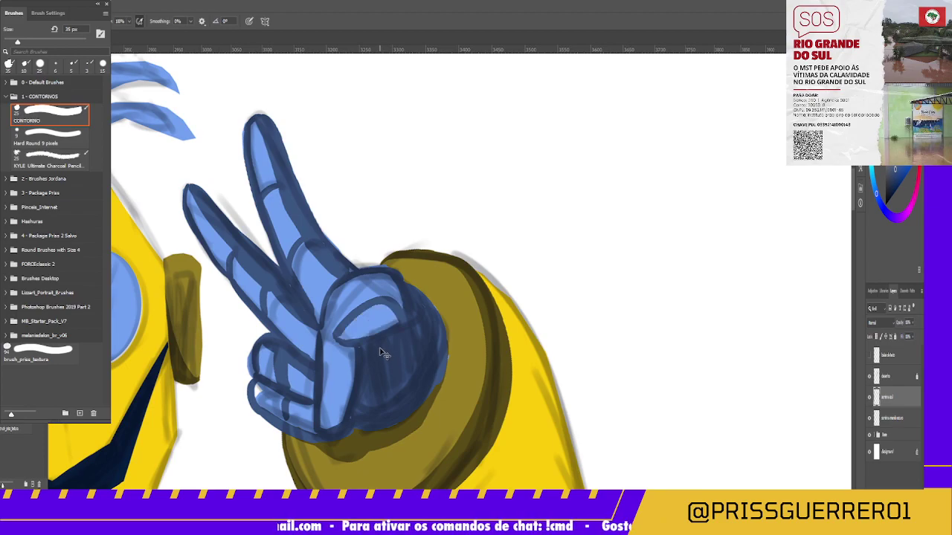
pyautogui.hotkey('ctrl', 'z')
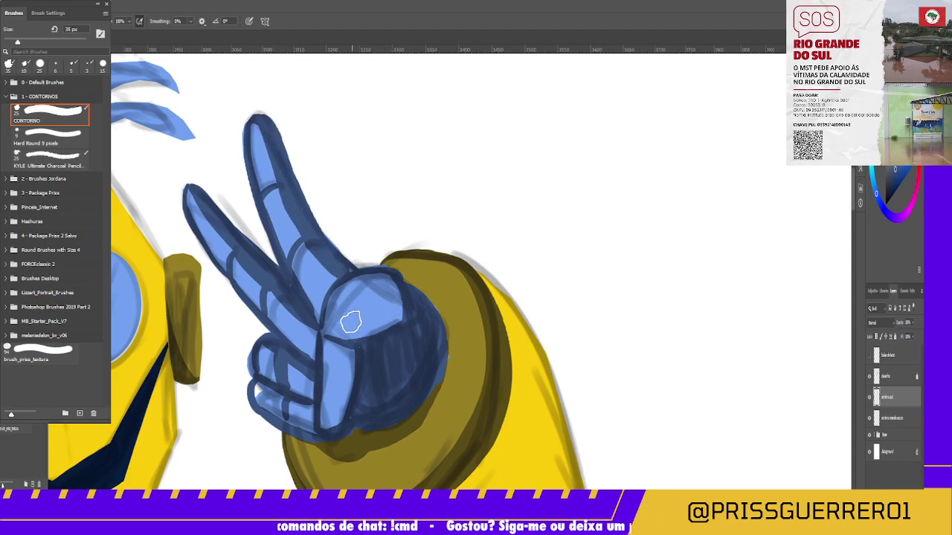
pyautogui.moveTo(351, 321)
pyautogui.mouseDown()
pyautogui.moveTo(376, 319)
pyautogui.moveTo(361, 308)
pyautogui.moveTo(387, 308)
pyautogui.moveTo(377, 297)
pyautogui.moveTo(404, 315)
pyautogui.moveTo(385, 300)
pyautogui.mouseUp()
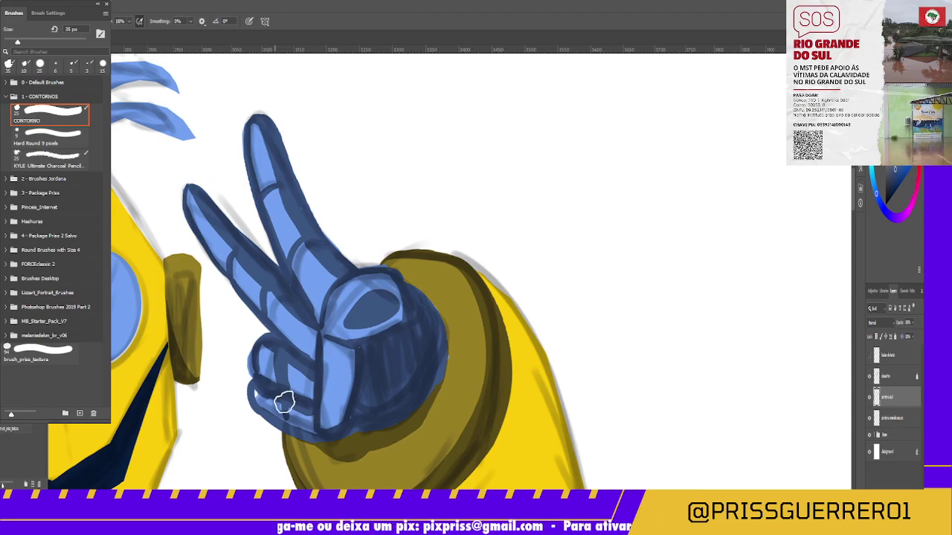
pyautogui.moveTo(273, 400)
pyautogui.mouseDown()
pyautogui.moveTo(306, 415)
pyautogui.moveTo(278, 413)
pyautogui.mouseUp()
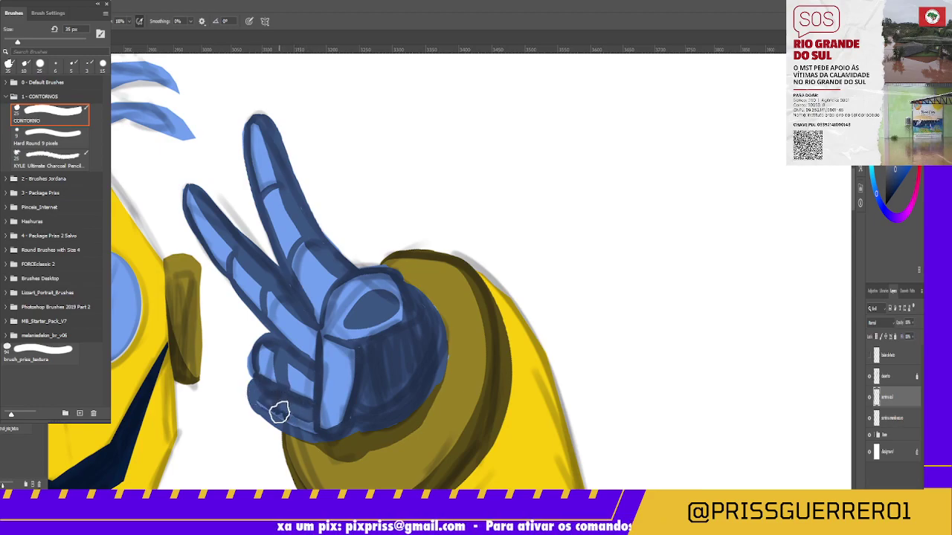
pyautogui.moveTo(273, 357); pyautogui.dragTo(268, 357)
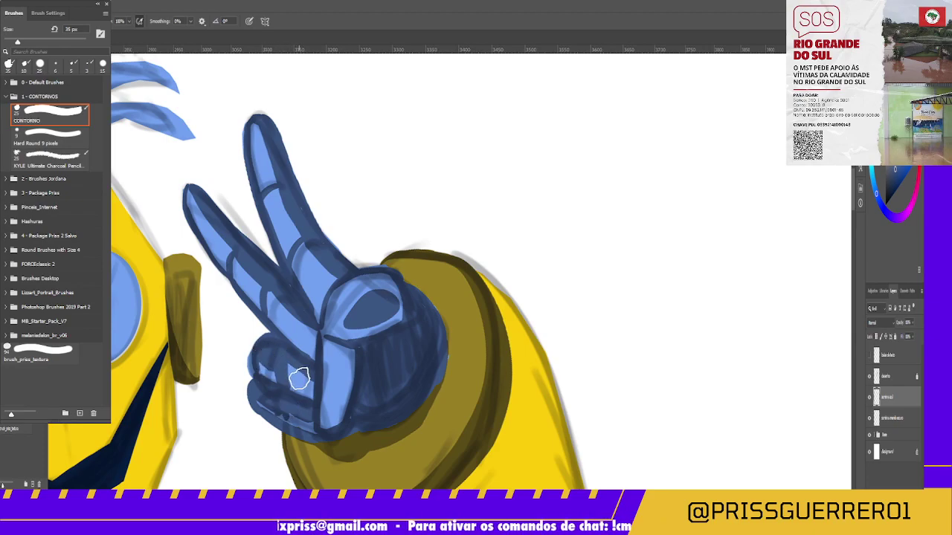
pyautogui.moveTo(284, 363); pyautogui.dragTo(293, 366)
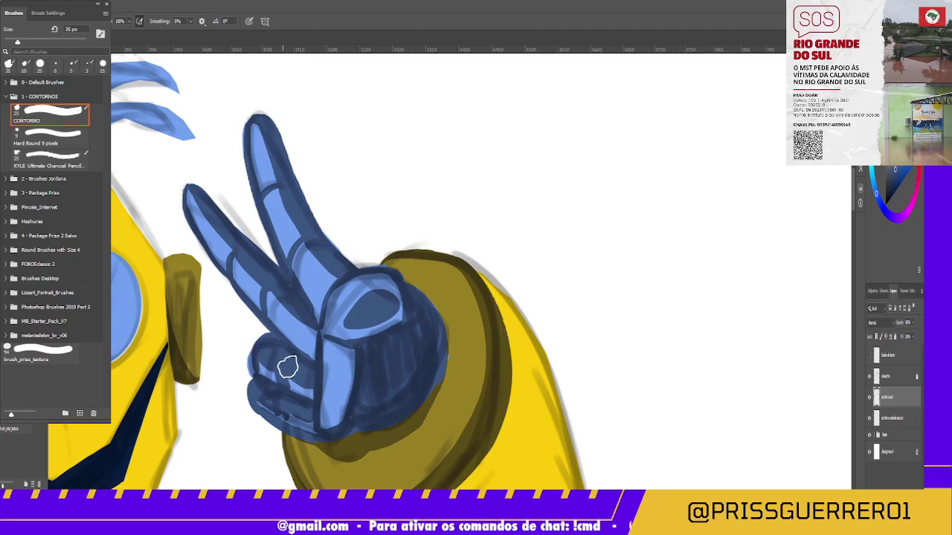
pyautogui.moveTo(432, 329); pyautogui.dragTo(455, 348)
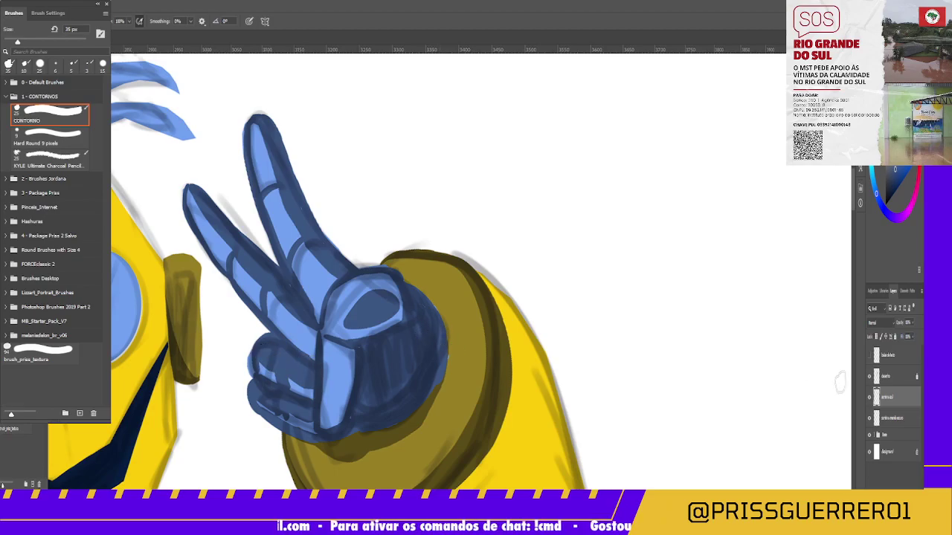
# Hide the sketch shading layer, erase a bit of fingertip outline, and rotate the hand upright.
pyautogui.click(869, 377)
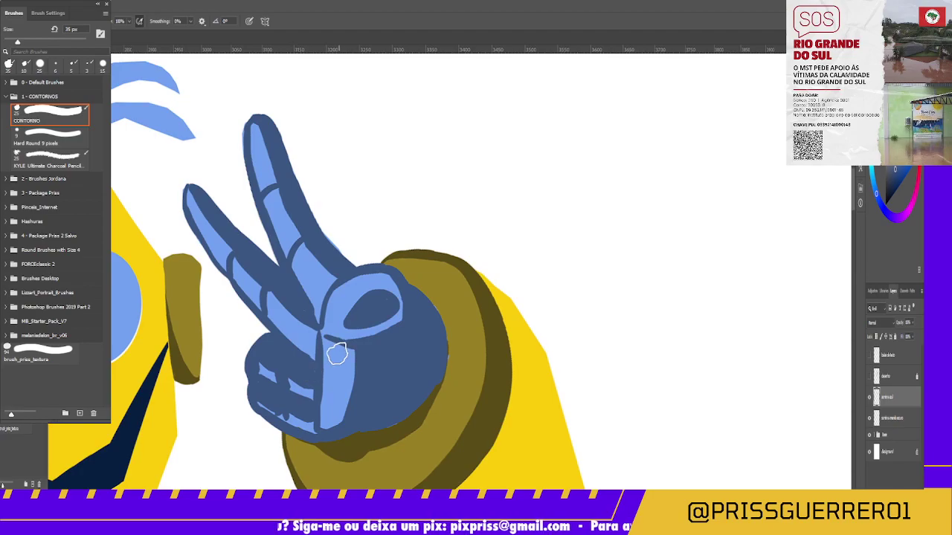
pyautogui.press('e')
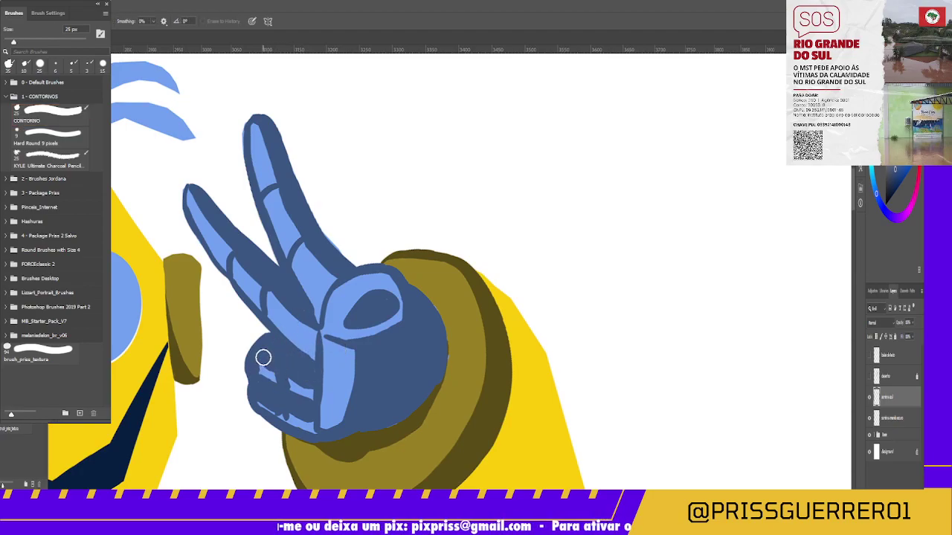
pyautogui.moveTo(264, 358)
pyautogui.mouseDown()
pyautogui.moveTo(256, 368)
pyautogui.moveTo(263, 355)
pyautogui.mouseUp()
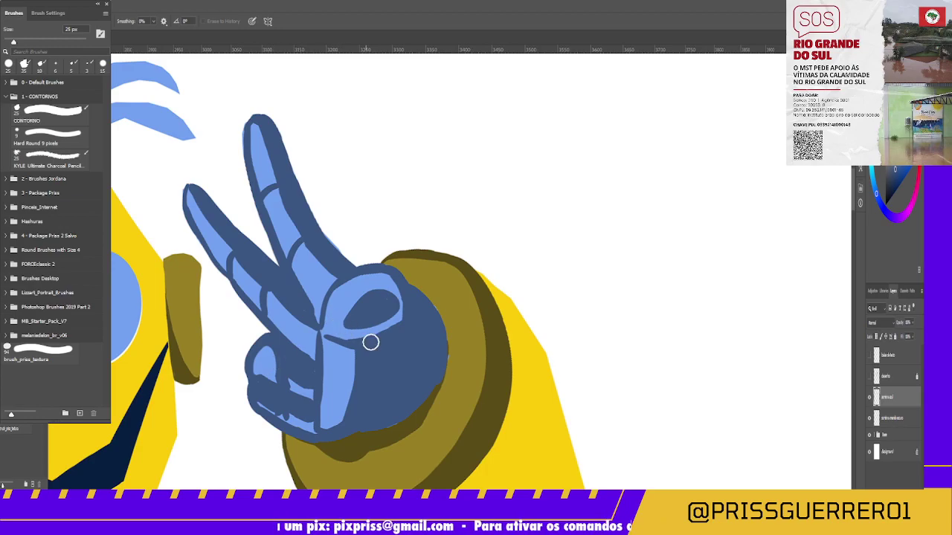
pyautogui.moveTo(370, 342); pyautogui.dragTo(305, 386)
pyautogui.hotkey('ctrl', 'z')
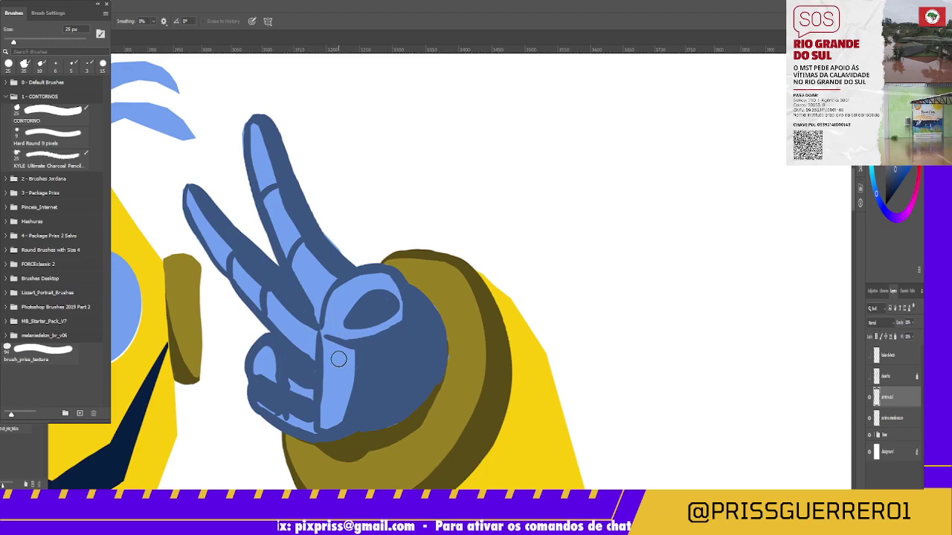
pyautogui.press('r')
pyautogui.moveTo(336, 353); pyautogui.dragTo(263, 318)
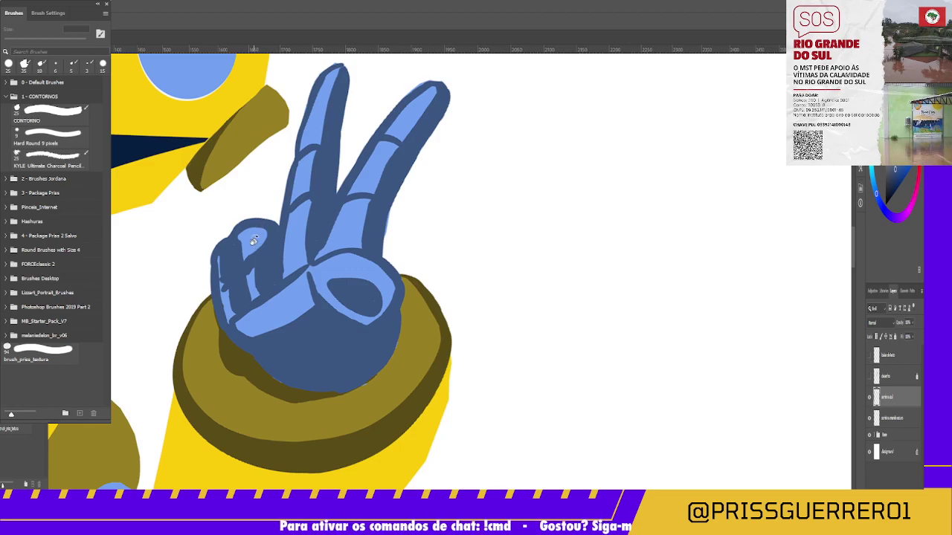
# Erase part of the dark contour on the curled finger to thin it.
pyautogui.scroll(3, 255, 242)
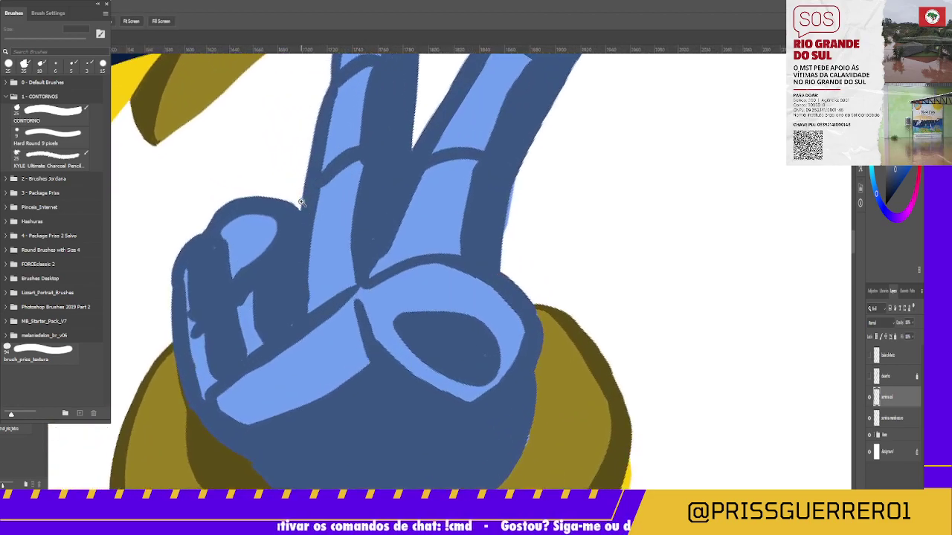
pyautogui.press('b')
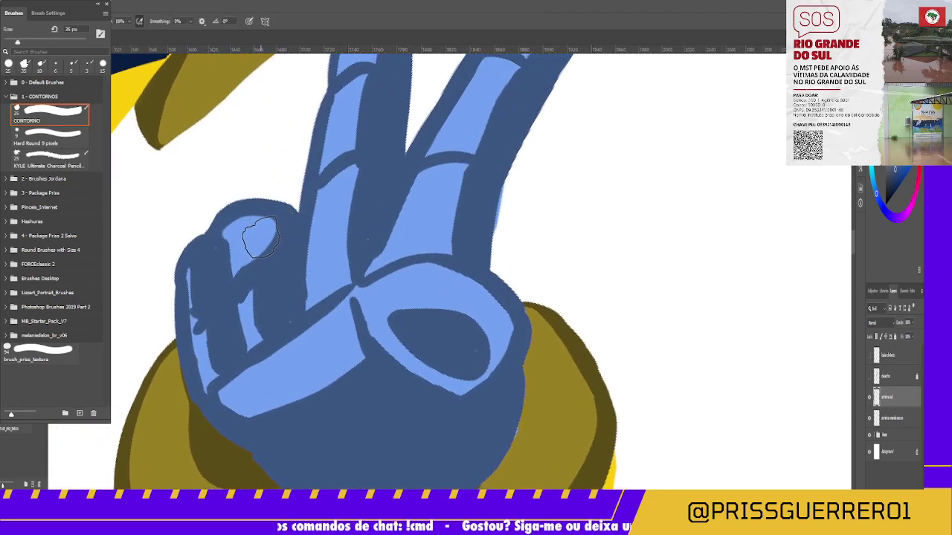
pyautogui.press('e')
pyautogui.moveTo(255, 278)
pyautogui.mouseDown()
pyautogui.moveTo(261, 268)
pyautogui.moveTo(264, 327)
pyautogui.moveTo(251, 289)
pyautogui.moveTo(243, 298)
pyautogui.moveTo(265, 276)
pyautogui.moveTo(264, 328)
pyautogui.mouseUp()
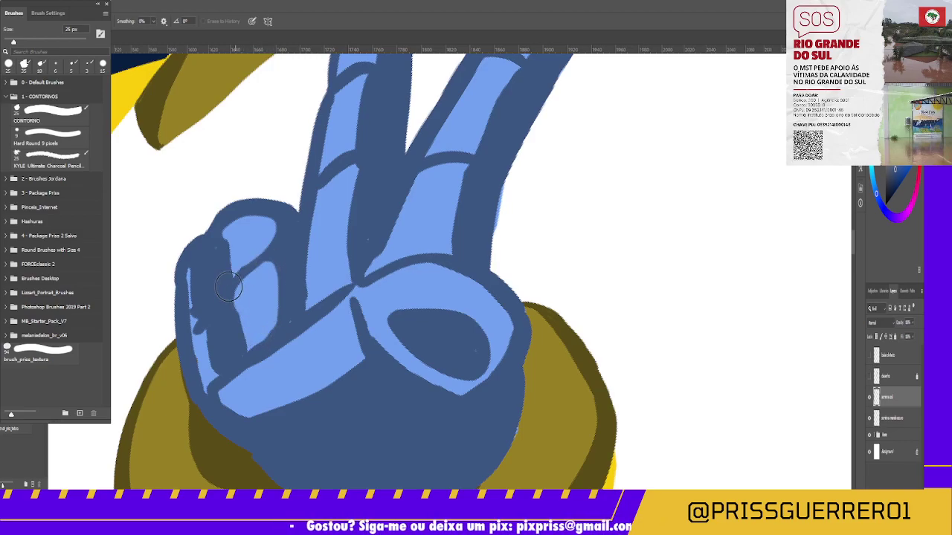
# Rework the leftmost curled finger's left edge and extend its light-blue fill downward.
pyautogui.moveTo(189, 276)
pyautogui.mouseDown()
pyautogui.moveTo(193, 304)
pyautogui.moveTo(192, 261)
pyautogui.moveTo(194, 290)
pyautogui.mouseUp()
pyautogui.moveTo(192, 256)
pyautogui.mouseDown()
pyautogui.moveTo(210, 344)
pyautogui.moveTo(227, 365)
pyautogui.moveTo(219, 359)
pyautogui.mouseUp()
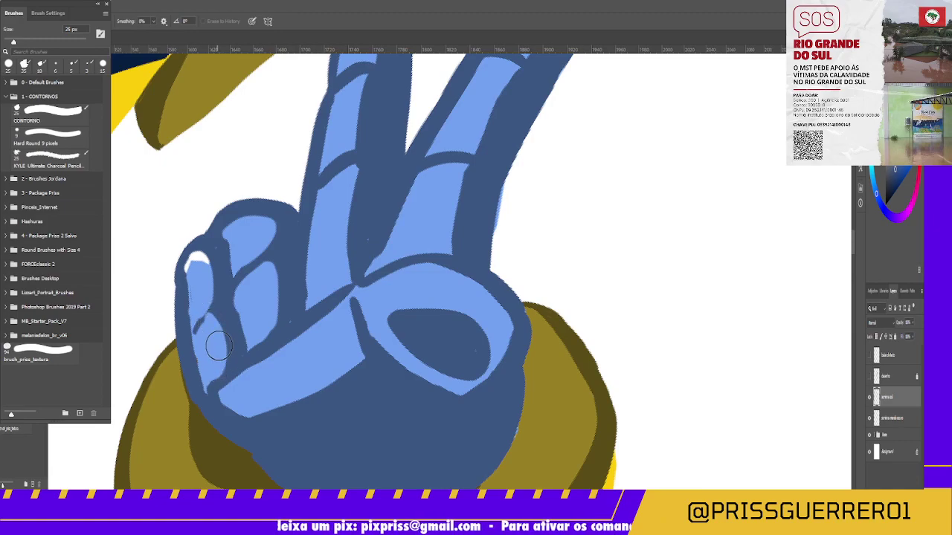
pyautogui.moveTo(196, 294)
pyautogui.mouseDown()
pyautogui.moveTo(190, 260)
pyautogui.moveTo(191, 316)
pyautogui.mouseUp()
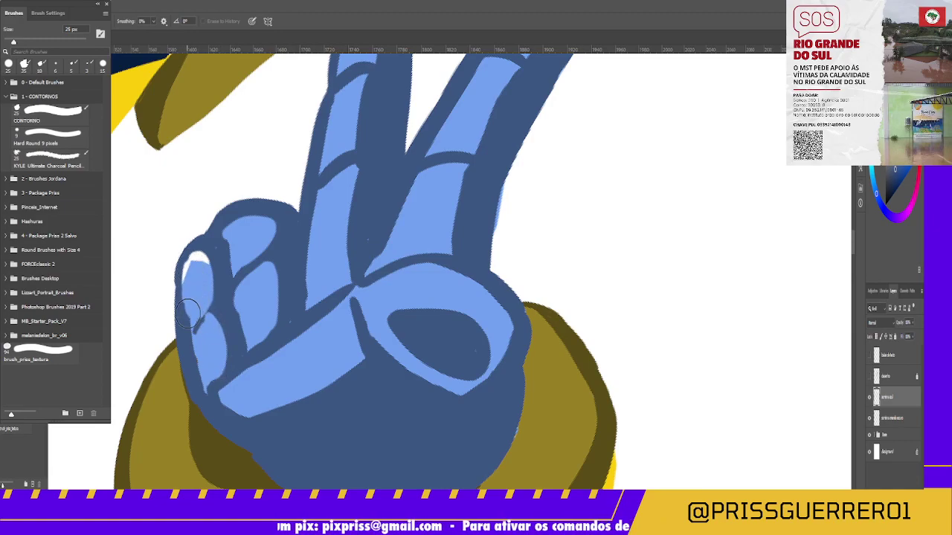
pyautogui.moveTo(190, 276)
pyautogui.mouseDown()
pyautogui.moveTo(187, 327)
pyautogui.moveTo(189, 316)
pyautogui.mouseUp()
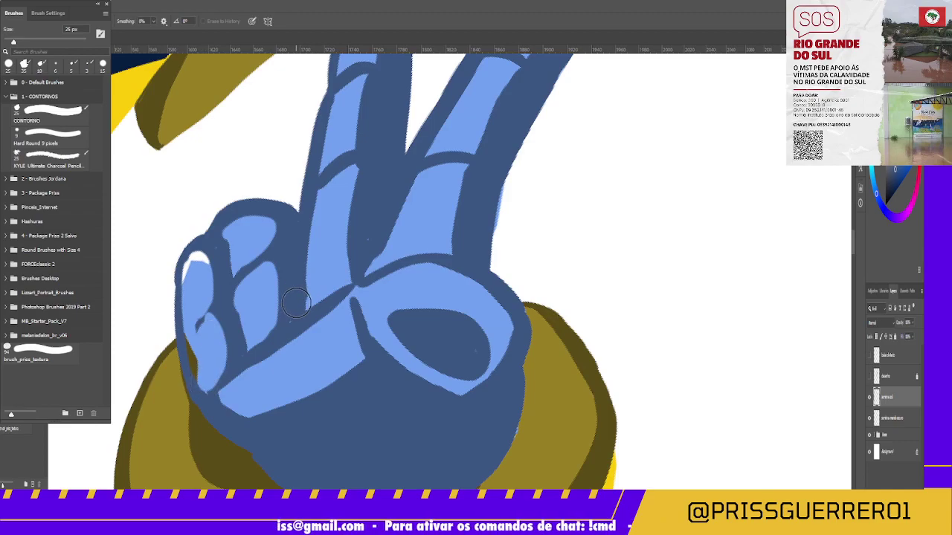
pyautogui.press('.')
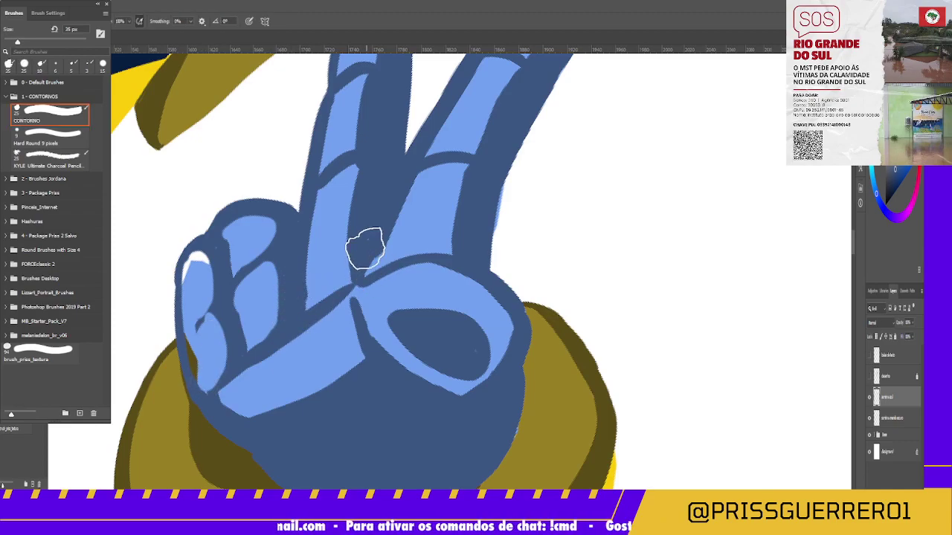
pyautogui.moveTo(372, 213); pyautogui.dragTo(356, 351)
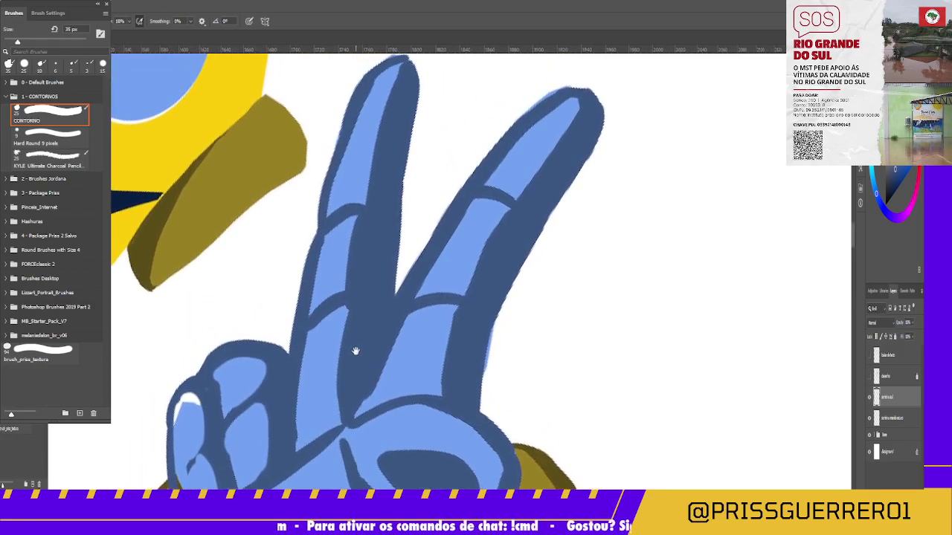
# Thin the left raised finger's dark outline and widen its light-blue fill toward the base.
pyautogui.scroll(1, 361, 246)
pyautogui.scroll(2, 358, 244)
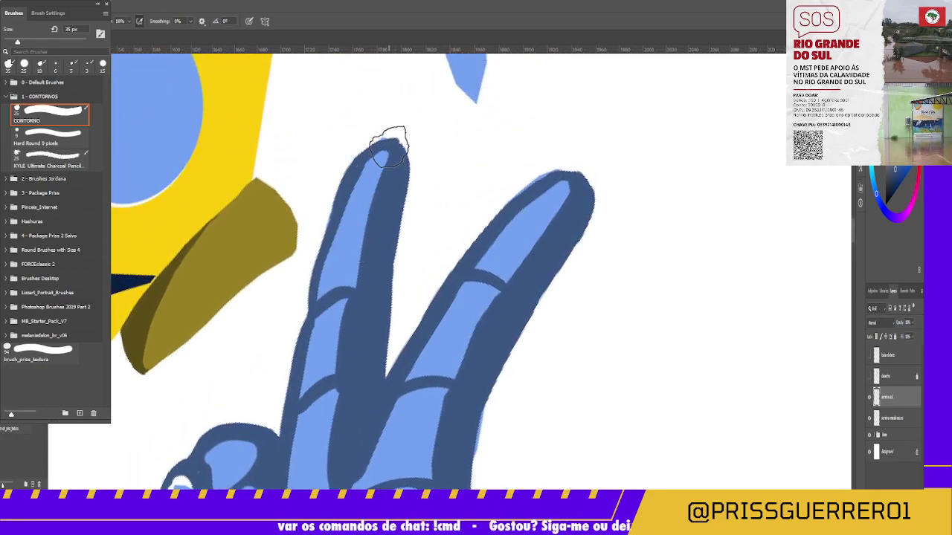
pyautogui.moveTo(388, 147); pyautogui.dragTo(399, 144)
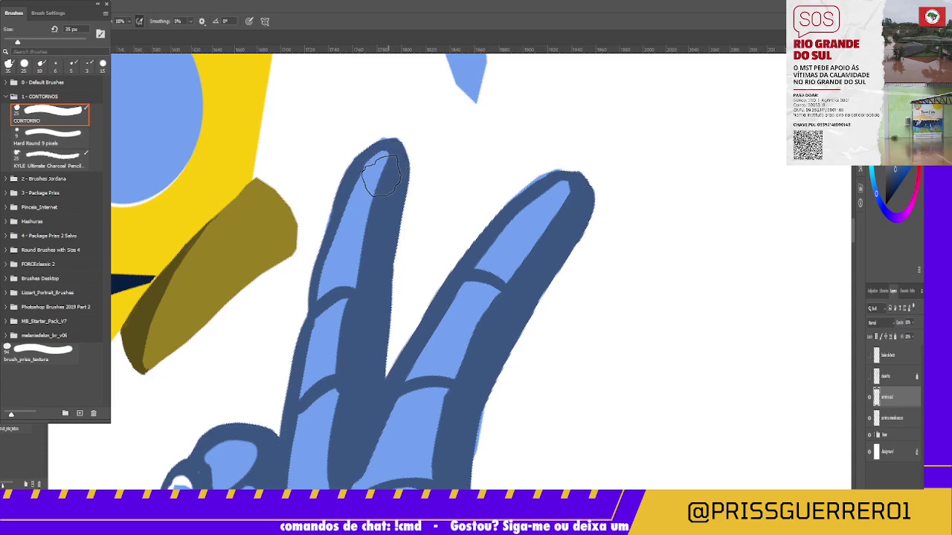
pyautogui.press('e')
pyautogui.moveTo(365, 175); pyautogui.dragTo(324, 282)
pyautogui.moveTo(378, 161); pyautogui.dragTo(357, 249)
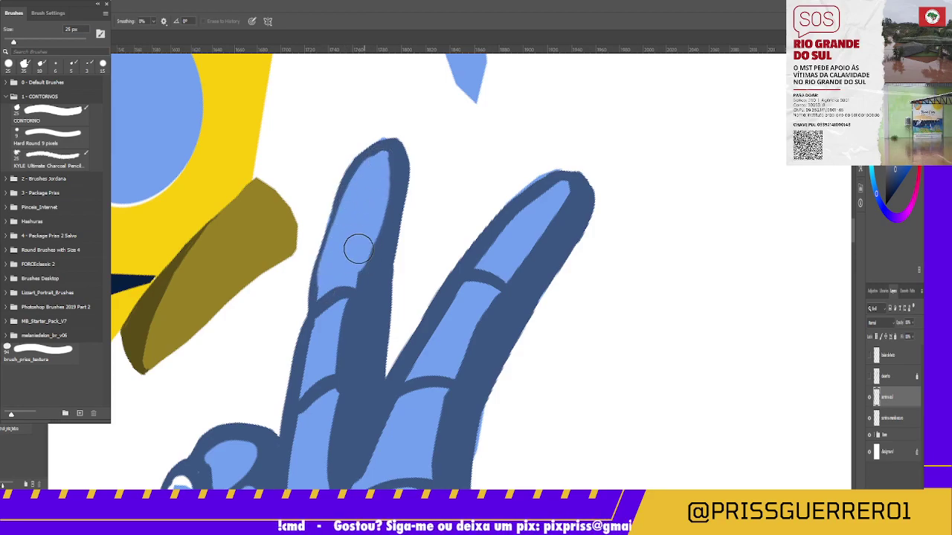
pyautogui.moveTo(369, 167)
pyautogui.mouseDown()
pyautogui.moveTo(377, 159)
pyautogui.moveTo(354, 269)
pyautogui.moveTo(362, 249)
pyautogui.mouseUp()
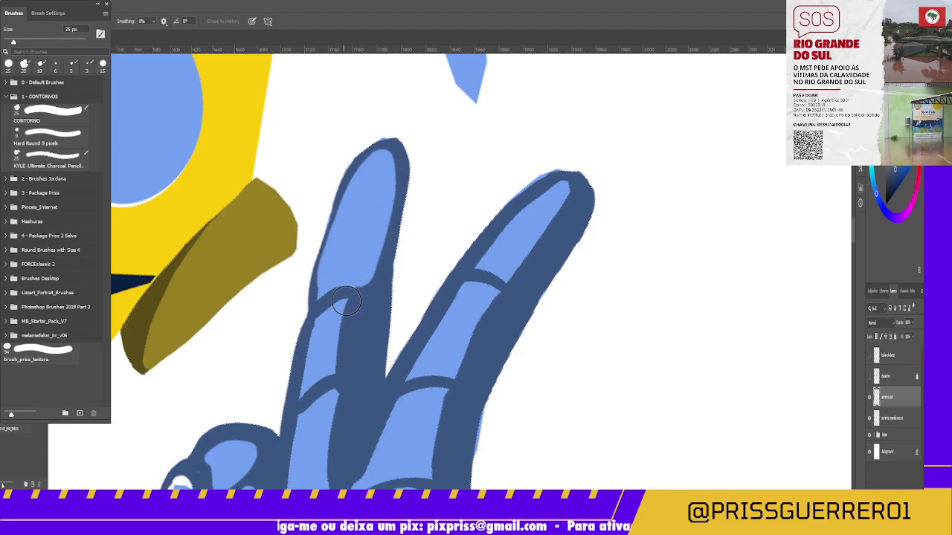
pyautogui.moveTo(346, 299)
pyautogui.mouseDown()
pyautogui.moveTo(333, 365)
pyautogui.moveTo(355, 304)
pyautogui.moveTo(357, 317)
pyautogui.moveTo(337, 382)
pyautogui.moveTo(346, 317)
pyautogui.moveTo(334, 325)
pyautogui.moveTo(323, 387)
pyautogui.moveTo(345, 344)
pyautogui.moveTo(330, 403)
pyautogui.moveTo(336, 366)
pyautogui.mouseUp()
# Undo a stray crease stroke, then remove the right fingertip's dark shading and fill its base light blue.
pyautogui.moveTo(398, 335); pyautogui.dragTo(355, 405)
pyautogui.hotkey('ctrl', 'z')
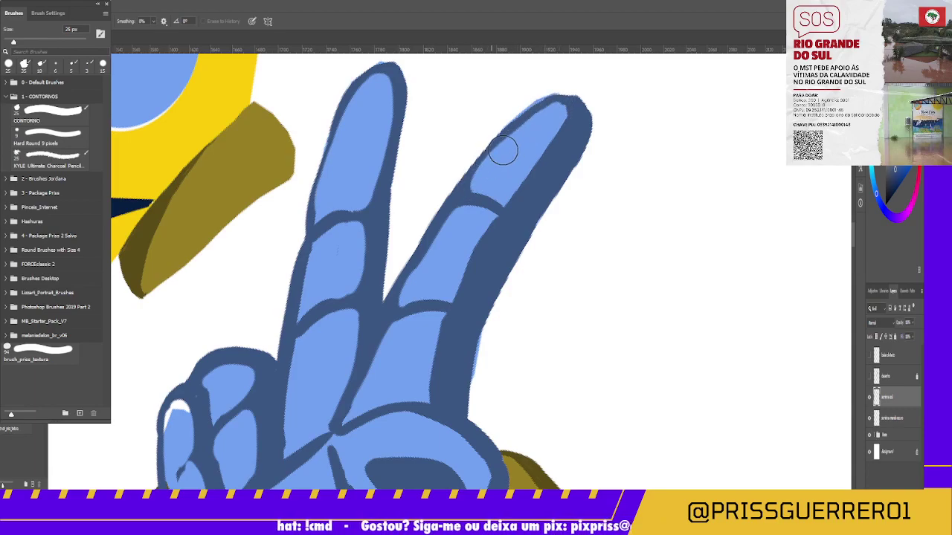
pyautogui.press('b')
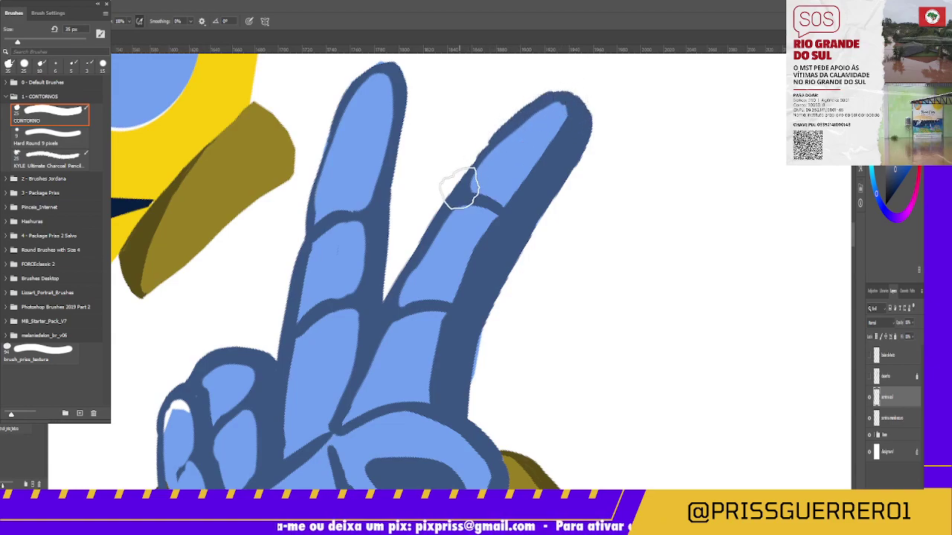
pyautogui.press('e')
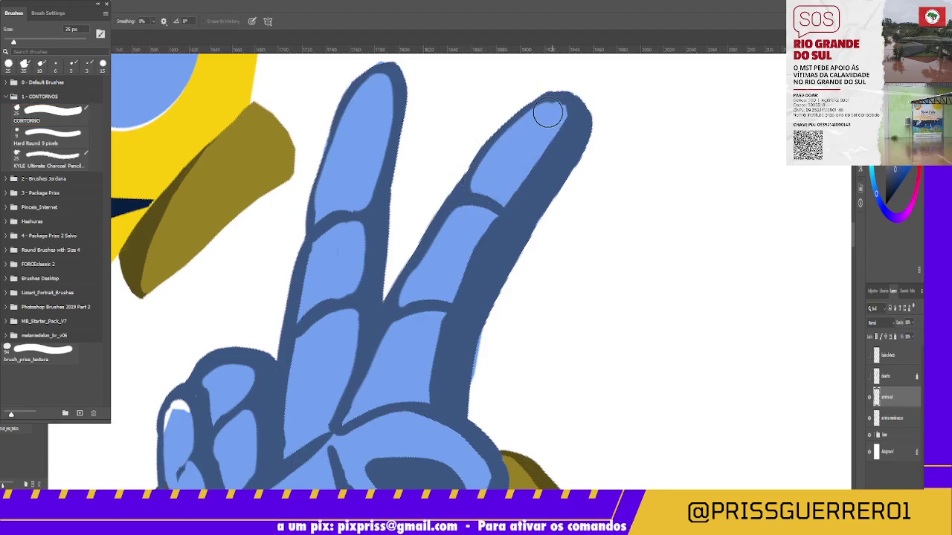
pyautogui.moveTo(545, 113)
pyautogui.mouseDown()
pyautogui.moveTo(557, 121)
pyautogui.moveTo(484, 236)
pyautogui.moveTo(485, 224)
pyautogui.moveTo(467, 279)
pyautogui.moveTo(484, 221)
pyautogui.moveTo(453, 295)
pyautogui.moveTo(468, 280)
pyautogui.mouseUp()
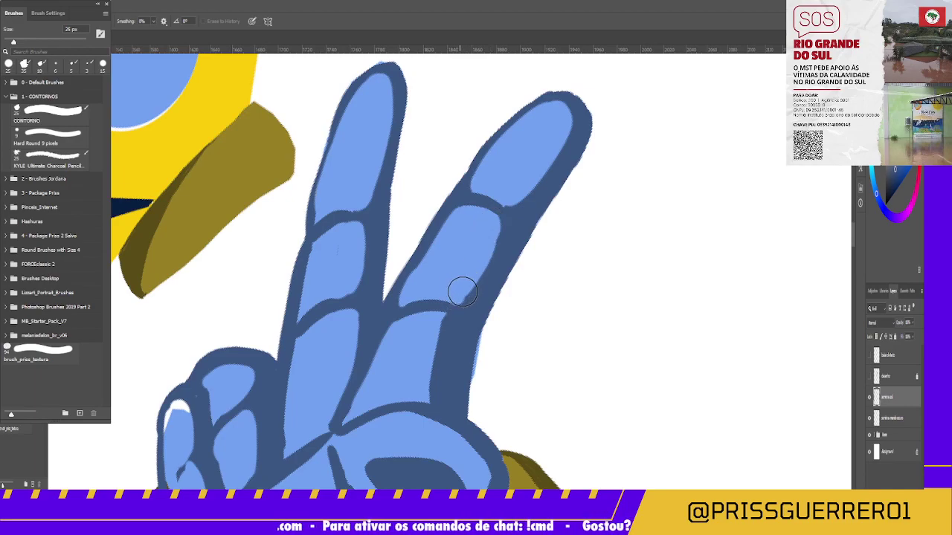
pyautogui.moveTo(447, 320)
pyautogui.mouseDown()
pyautogui.moveTo(427, 355)
pyautogui.moveTo(440, 319)
pyautogui.moveTo(444, 326)
pyautogui.mouseUp()
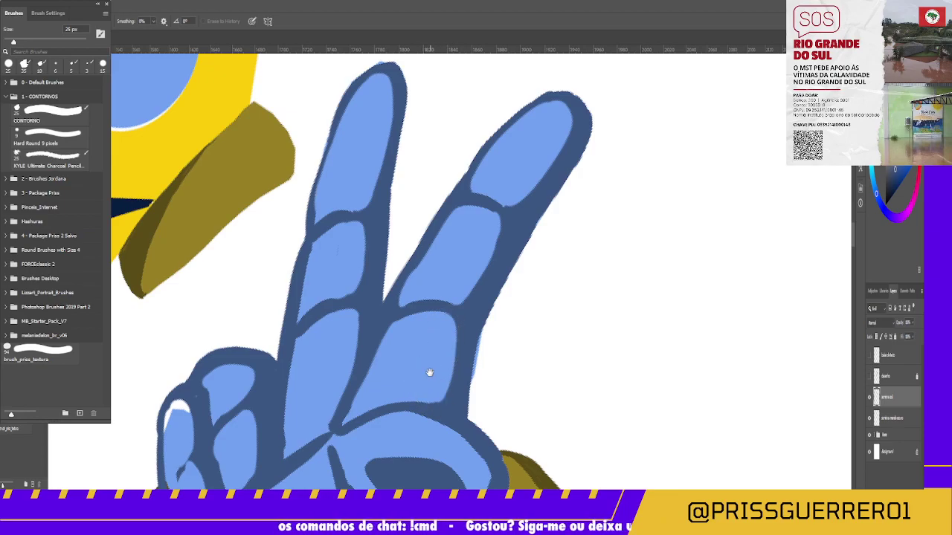
pyautogui.moveTo(425, 406); pyautogui.dragTo(421, 260)
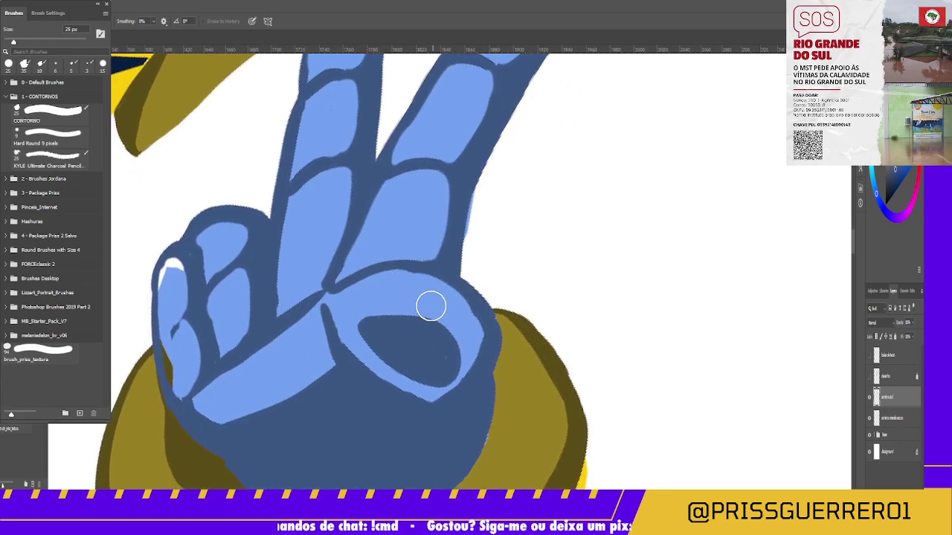
# Thicken the thumb loop's lower-right rim and extend the middle finger's light-blue fill.
pyautogui.moveTo(453, 320)
pyautogui.mouseDown()
pyautogui.moveTo(468, 378)
pyautogui.moveTo(408, 374)
pyautogui.moveTo(454, 348)
pyautogui.moveTo(414, 380)
pyautogui.moveTo(468, 357)
pyautogui.moveTo(469, 328)
pyautogui.moveTo(365, 312)
pyautogui.moveTo(412, 356)
pyautogui.moveTo(404, 314)
pyautogui.moveTo(463, 350)
pyautogui.moveTo(404, 379)
pyautogui.moveTo(396, 335)
pyautogui.mouseUp()
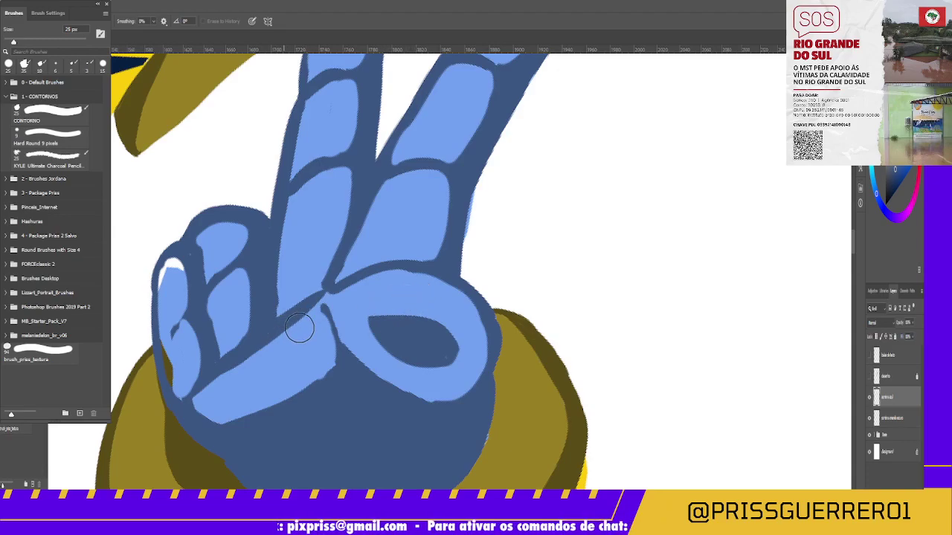
pyautogui.moveTo(247, 280); pyautogui.dragTo(247, 320)
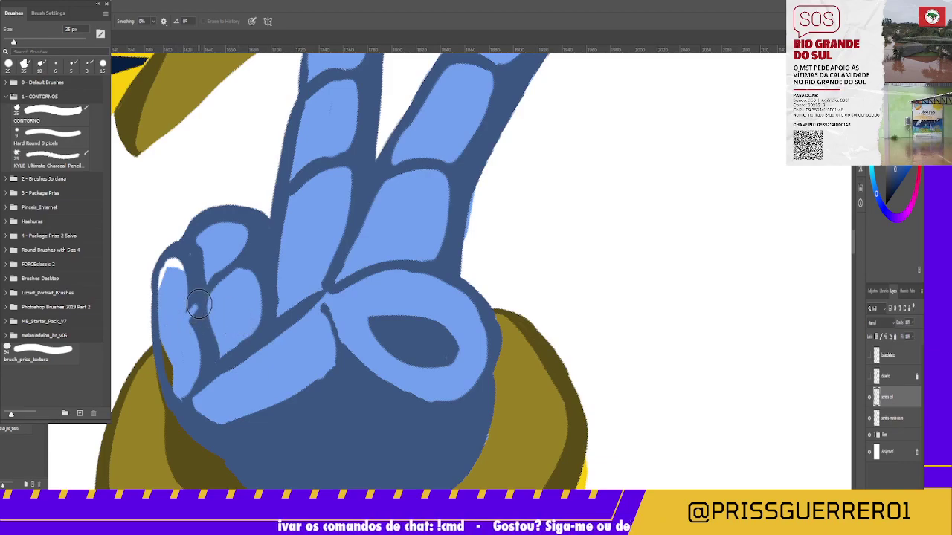
pyautogui.press('b')
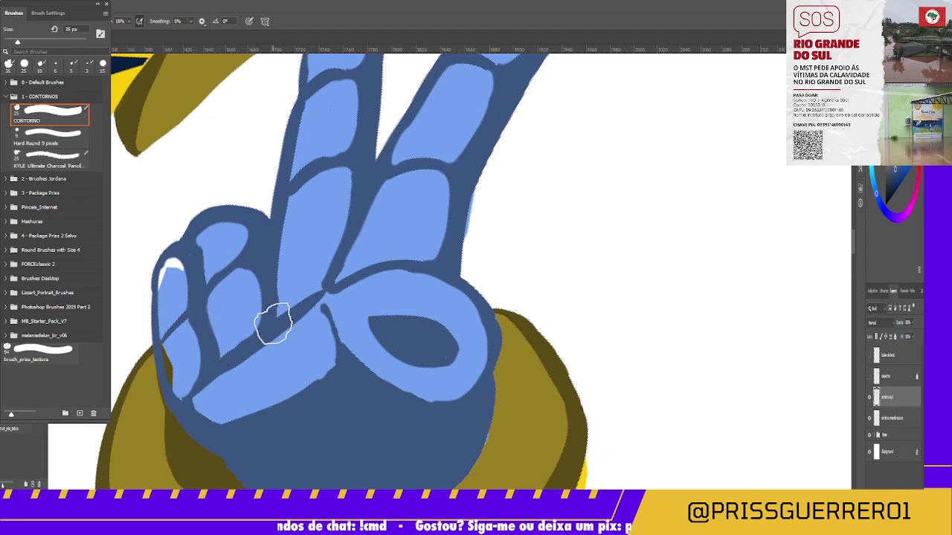
# Show the texture layer over the hand, rotate the view upright, and toggle the sketch layer.
pyautogui.click(868, 398)
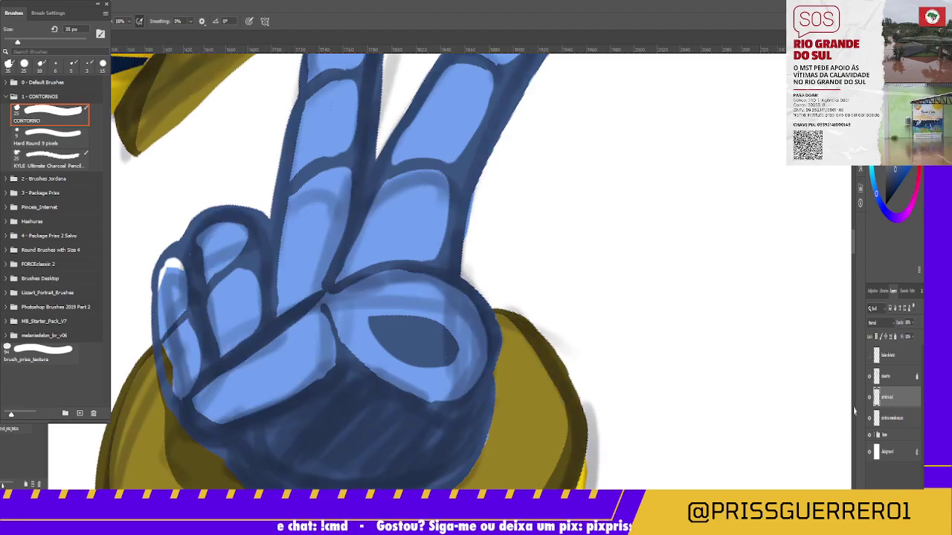
pyautogui.scroll(-2, 530, 324)
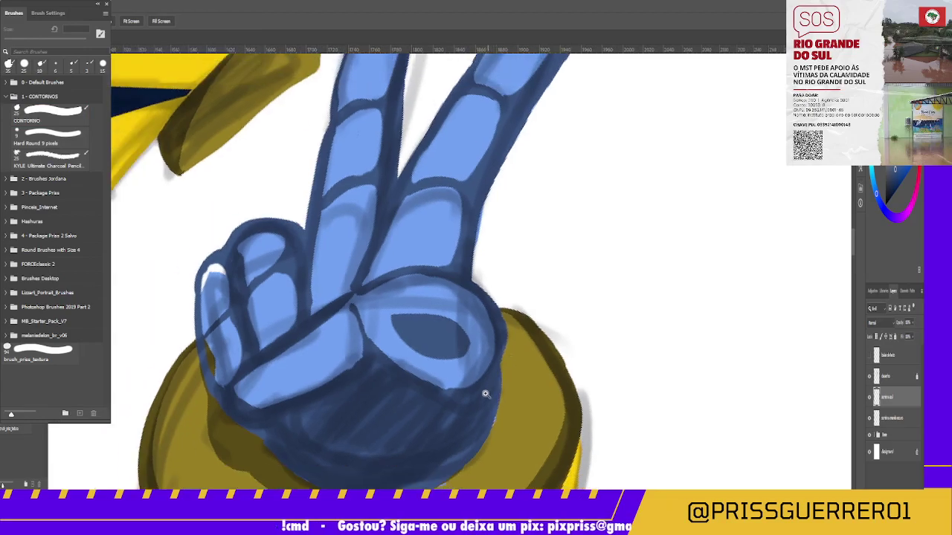
pyautogui.scroll(-2, 485, 391)
pyautogui.scroll(-2, 498, 383)
pyautogui.scroll(-2, 513, 377)
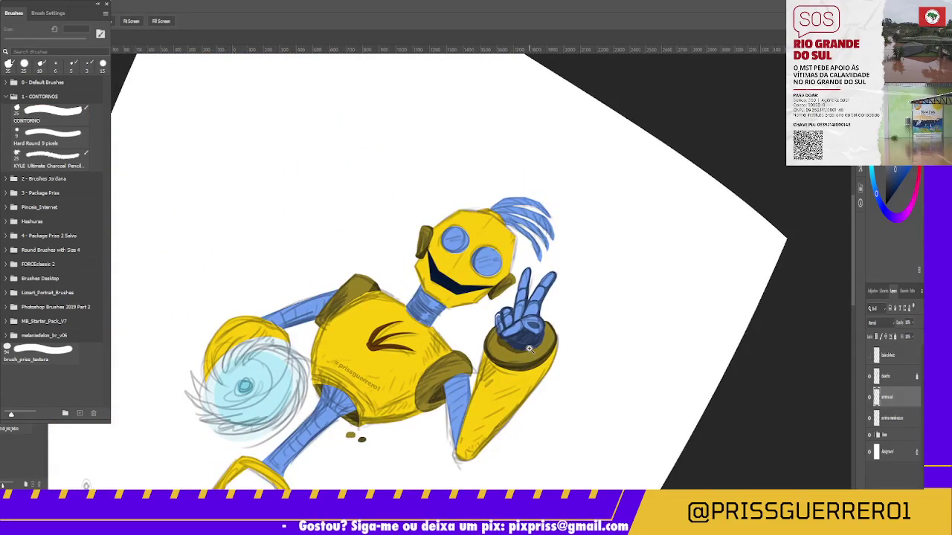
pyautogui.press('r')
pyautogui.moveTo(528, 349)
pyautogui.mouseDown()
pyautogui.moveTo(622, 290)
pyautogui.moveTo(589, 206)
pyautogui.moveTo(566, 194)
pyautogui.moveTo(595, 229)
pyautogui.mouseUp()
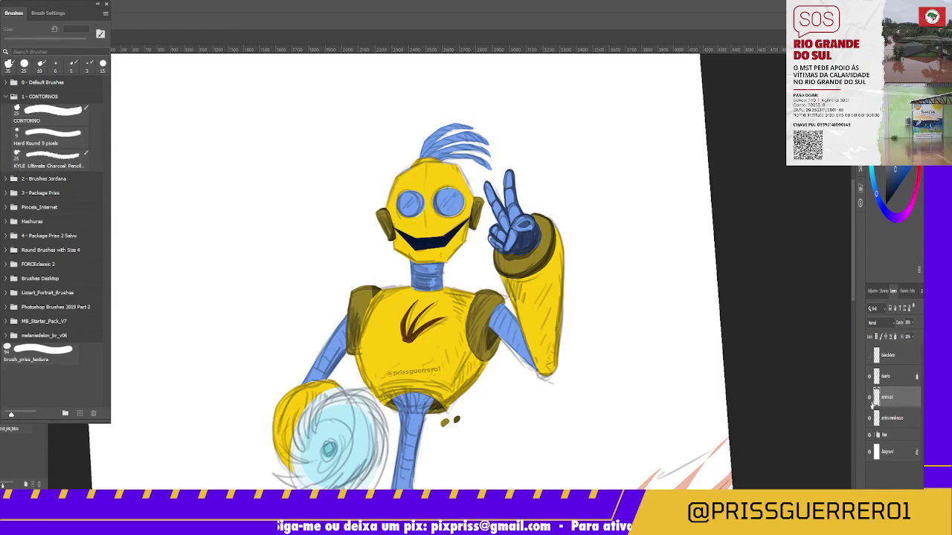
pyautogui.click(870, 377)
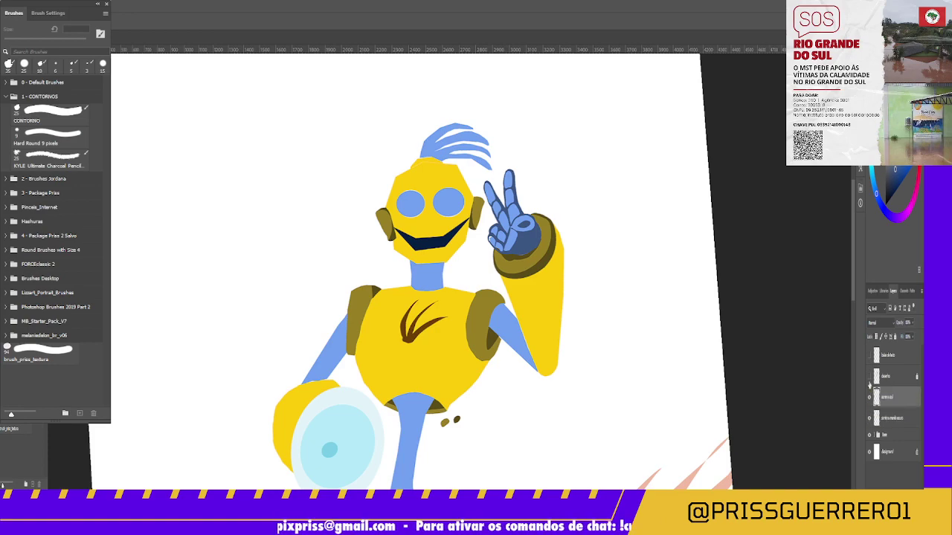
pyautogui.click(869, 378)
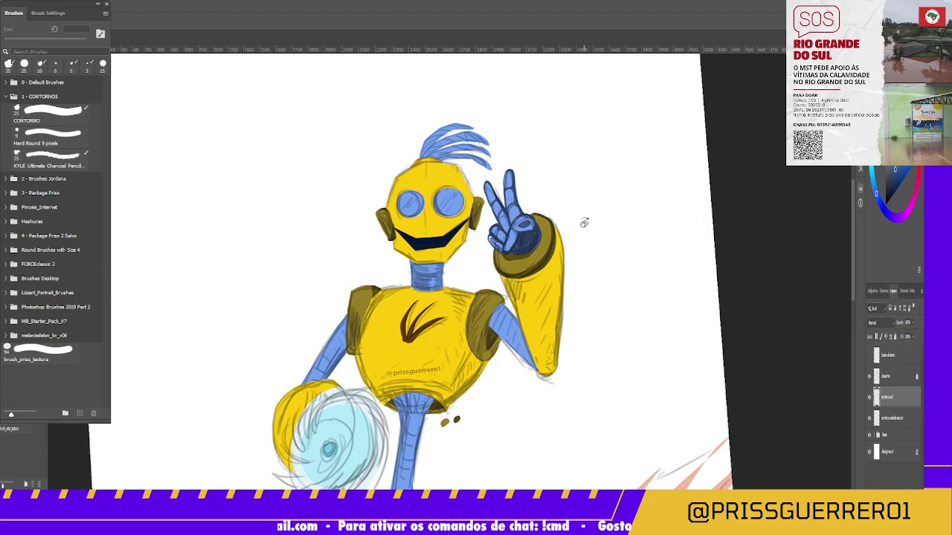
# Paint light blue over the hand's dark oval, then zoom out and hide the sketch layer.
pyautogui.scroll(2, 618, 174)
pyautogui.scroll(2, 627, 168)
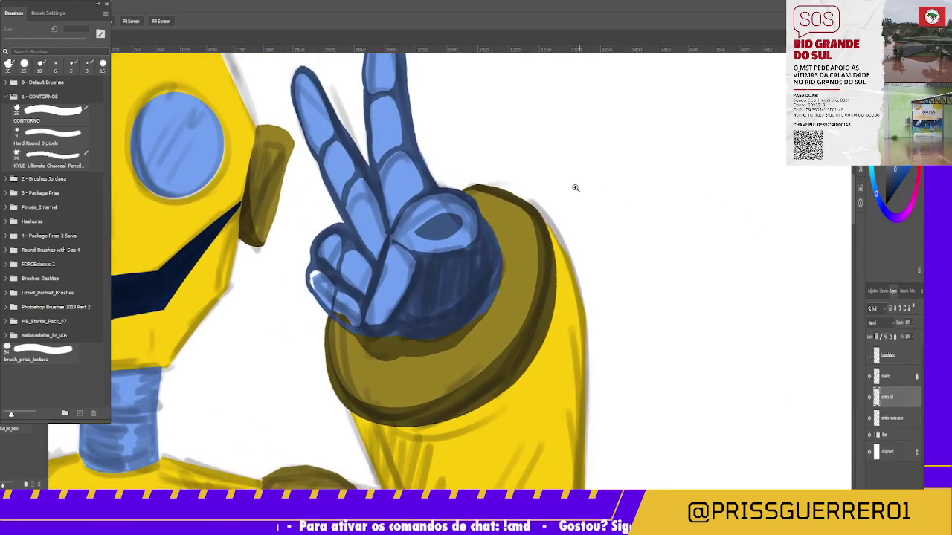
pyautogui.moveTo(440, 222)
pyautogui.mouseDown()
pyautogui.moveTo(428, 227)
pyautogui.moveTo(446, 220)
pyautogui.mouseUp()
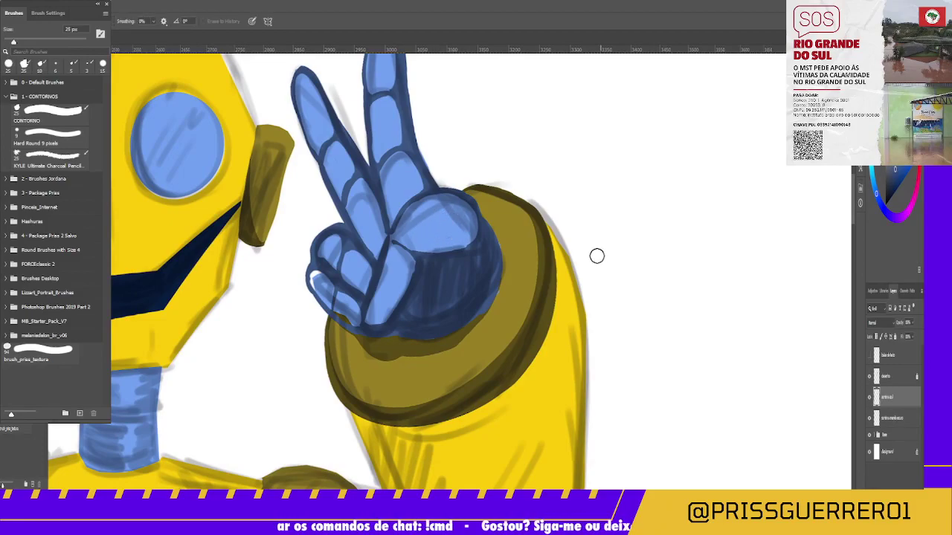
pyautogui.scroll(-3, 598, 261)
pyautogui.moveTo(614, 257); pyautogui.dragTo(578, 294)
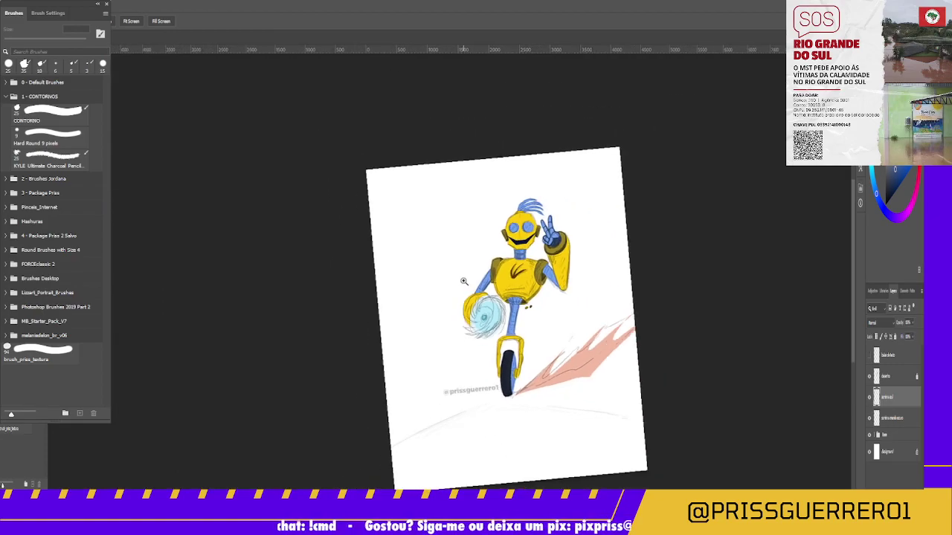
pyautogui.scroll(5, 476, 268)
pyautogui.moveTo(510, 282); pyautogui.dragTo(409, 281)
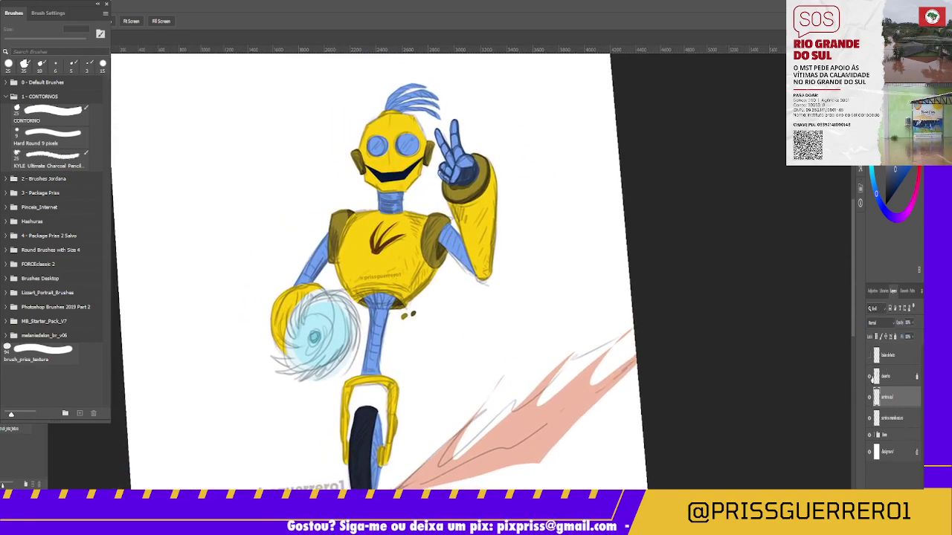
pyautogui.click(870, 377)
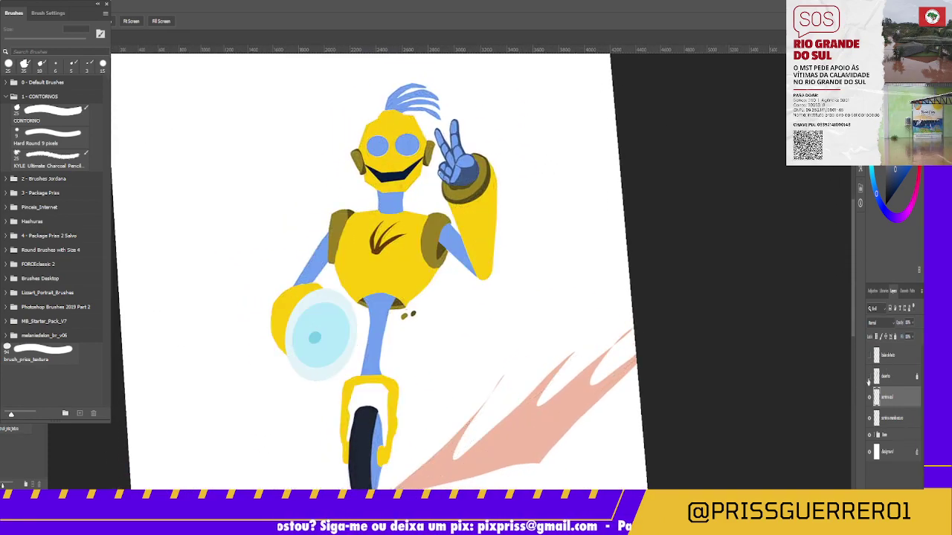
pyautogui.keyDown('alt'); pyautogui.click(334, 301); pyautogui.keyUp('alt')
pyautogui.keyDown('alt'); pyautogui.click(337, 317); pyautogui.keyUp('alt')
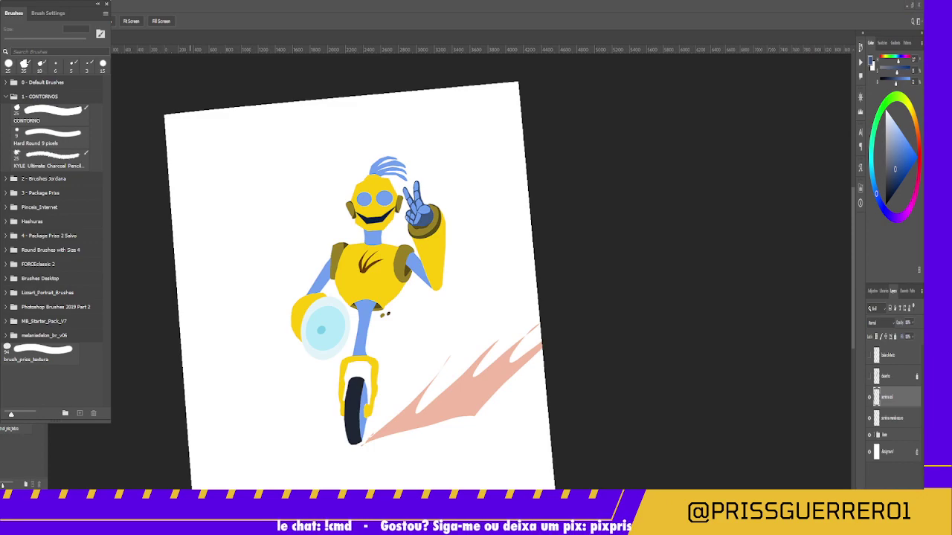
# Zoom in to inspect the robot's head, peace-sign hand and leg junction details.
pyautogui.moveTo(339, 193); pyautogui.dragTo(473, 255)
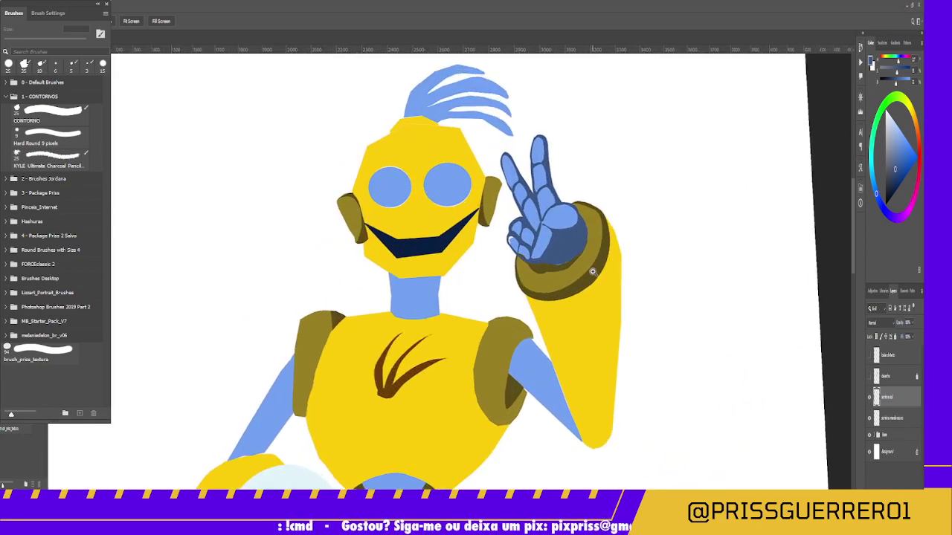
pyautogui.click(593, 274)
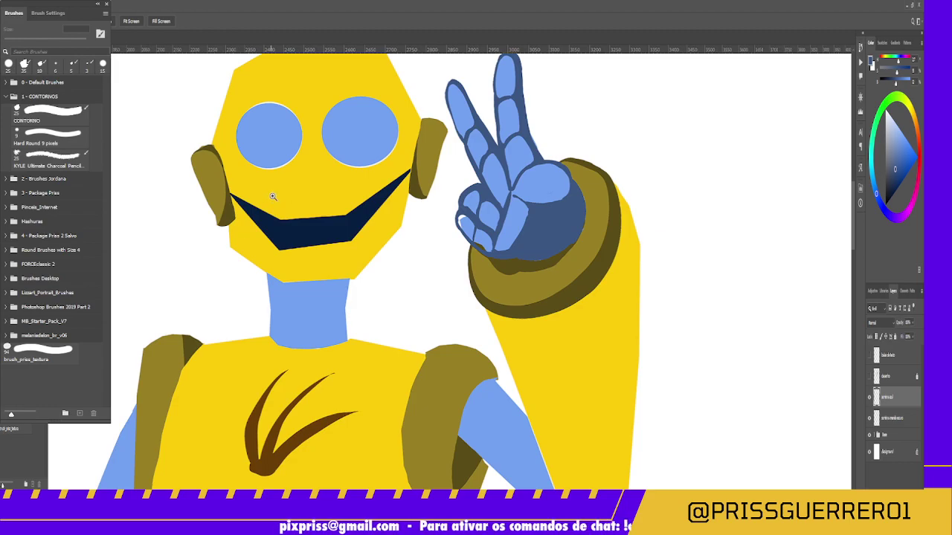
pyautogui.keyDown('alt'); pyautogui.click(401, 229); pyautogui.keyUp('alt')
pyautogui.keyDown('alt'); pyautogui.click(402, 229); pyautogui.keyUp('alt')
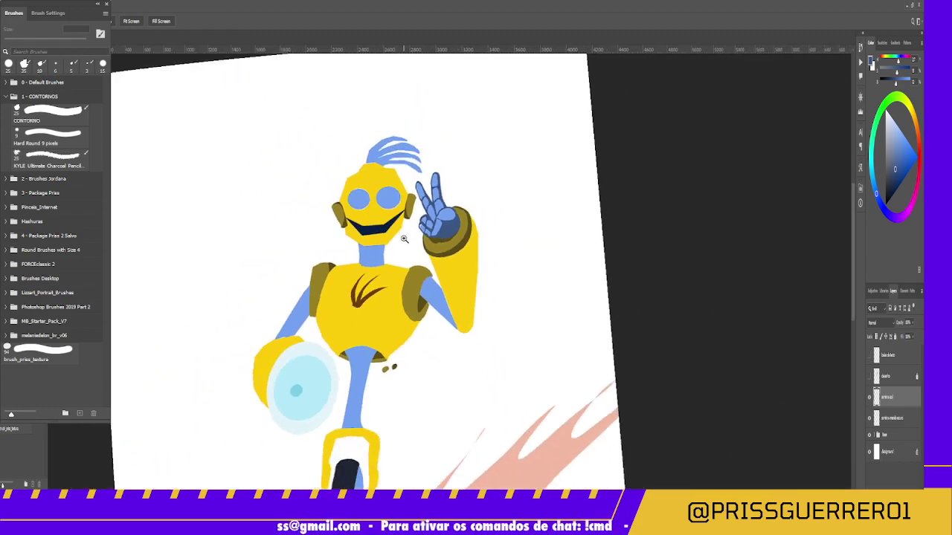
pyautogui.click(372, 336)
pyautogui.click(372, 336)
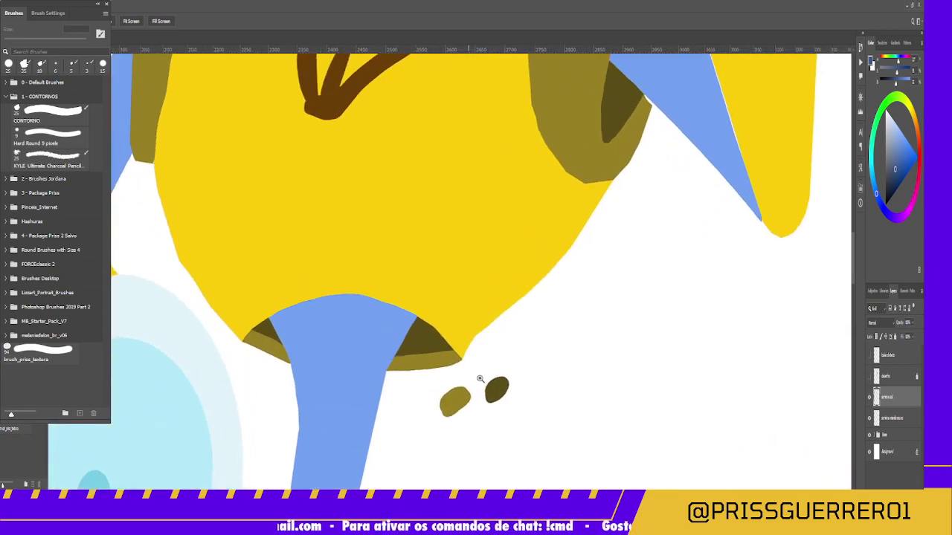
pyautogui.click(415, 312)
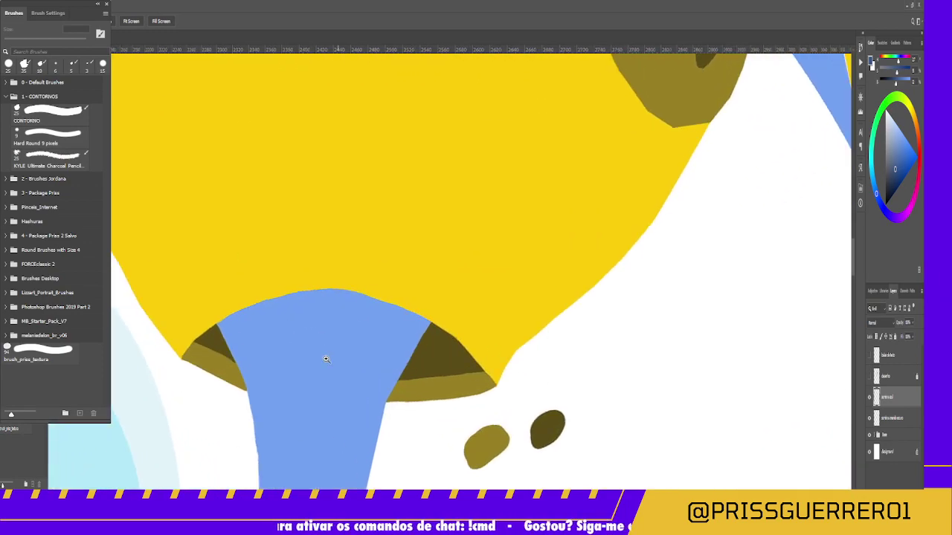
pyautogui.keyDown('alt'); pyautogui.click(456, 408); pyautogui.keyUp('alt')
pyautogui.keyDown('alt'); pyautogui.click(458, 412); pyautogui.keyUp('alt')
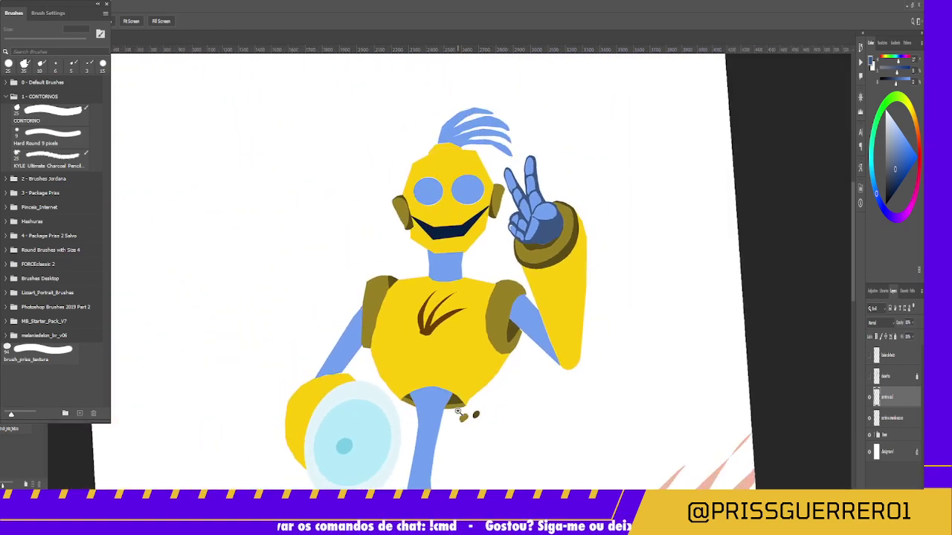
pyautogui.keyDown('alt'); pyautogui.click(458, 411); pyautogui.keyUp('alt')
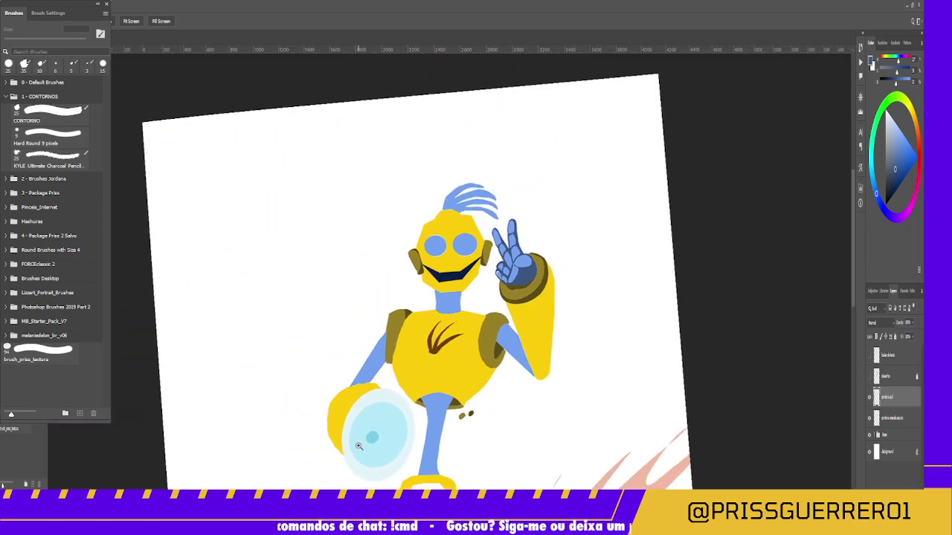
# Inspect the chest and torso, then show the 'Smyle Day To Ya!' speech bubble layer.
pyautogui.scroll(-5, 367, 447)
pyautogui.scroll(5, 368, 447)
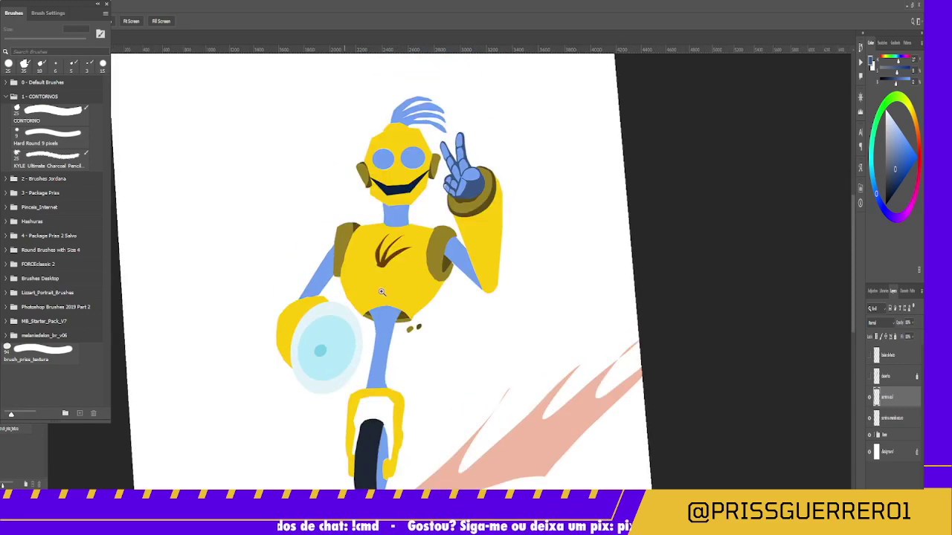
pyautogui.click(408, 246)
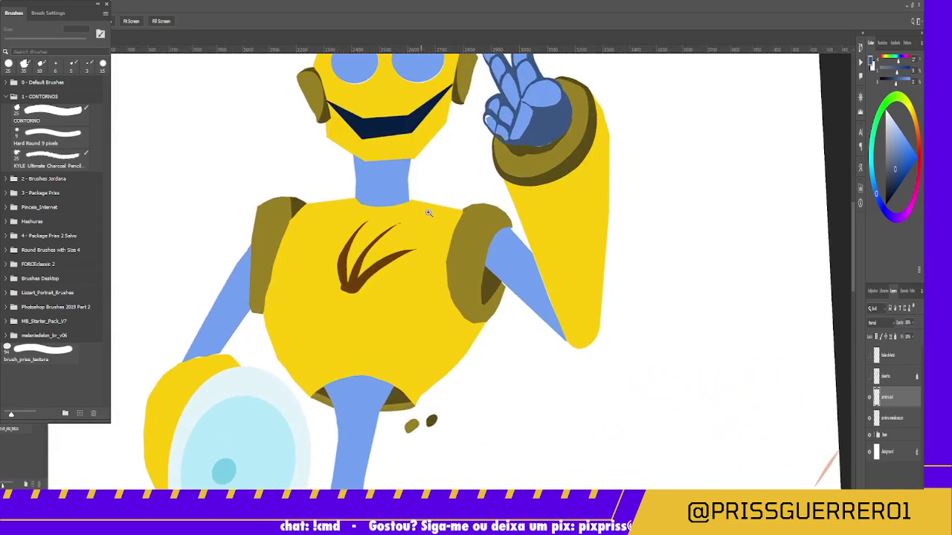
pyautogui.click(428, 152)
pyautogui.keyDown('alt'); pyautogui.click(464, 176); pyautogui.keyUp('alt')
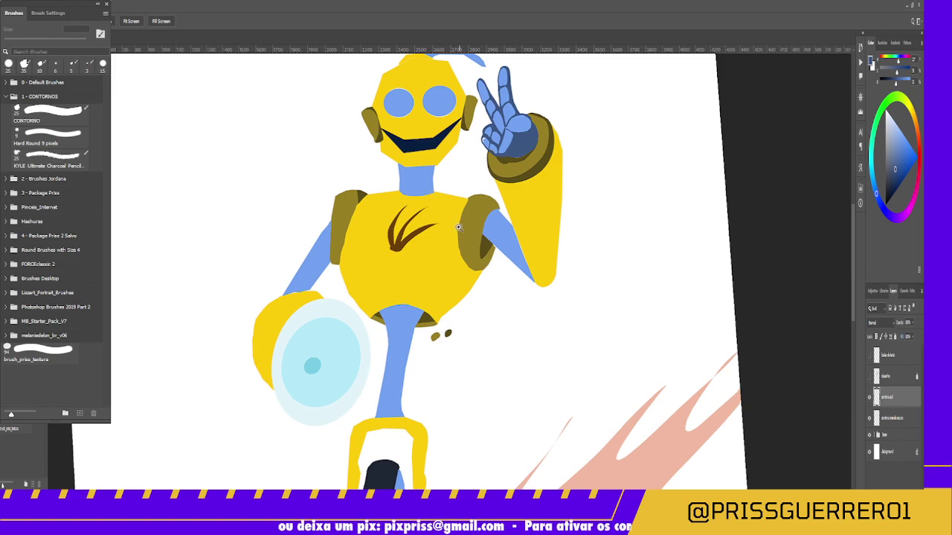
pyautogui.keyDown('alt'); pyautogui.click(383, 246); pyautogui.keyUp('alt')
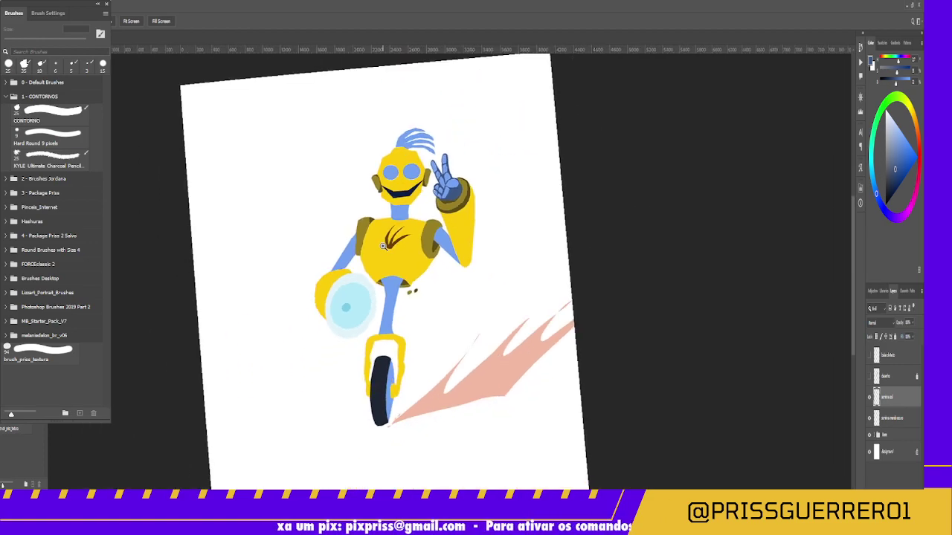
pyautogui.moveTo(383, 246); pyautogui.dragTo(392, 264)
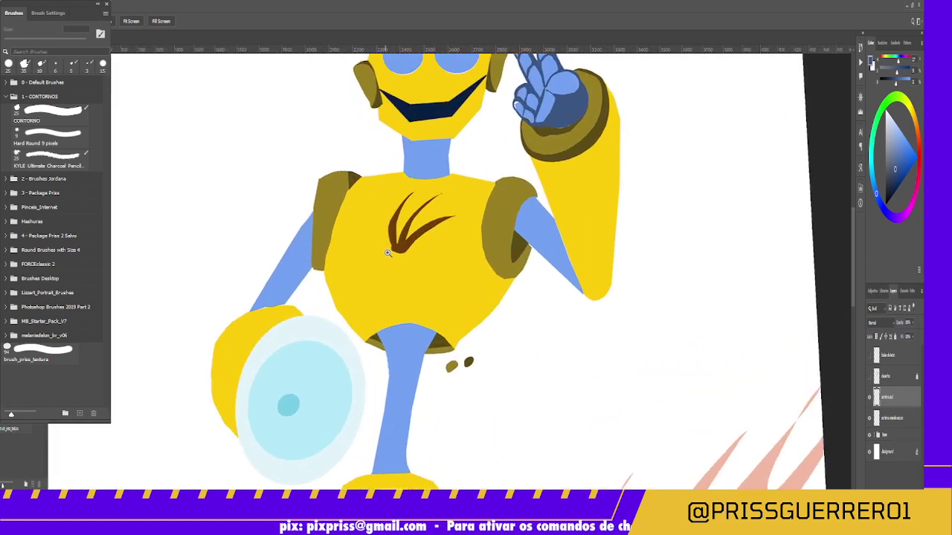
pyautogui.keyDown('alt'); pyautogui.click(392, 264); pyautogui.keyUp('alt')
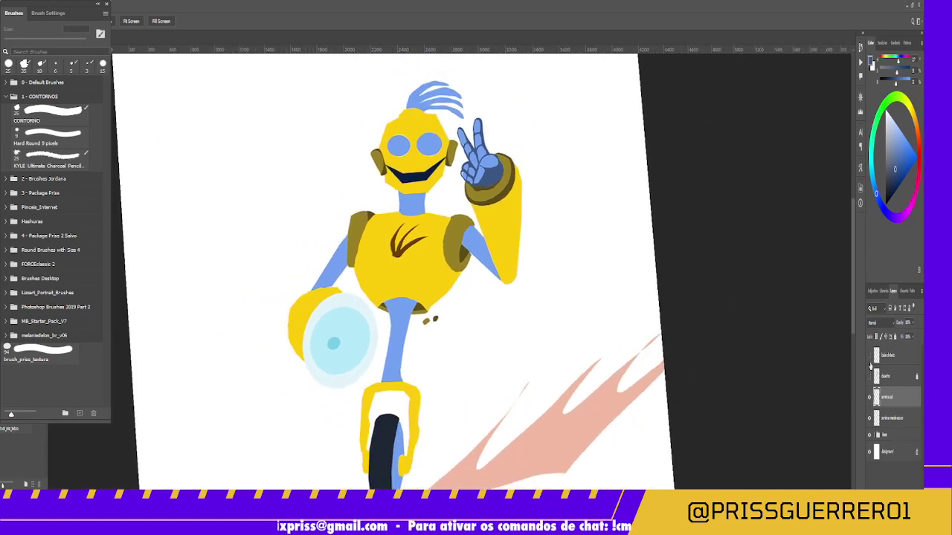
pyautogui.keyDown('alt'); pyautogui.click(321, 288); pyautogui.keyUp('alt')
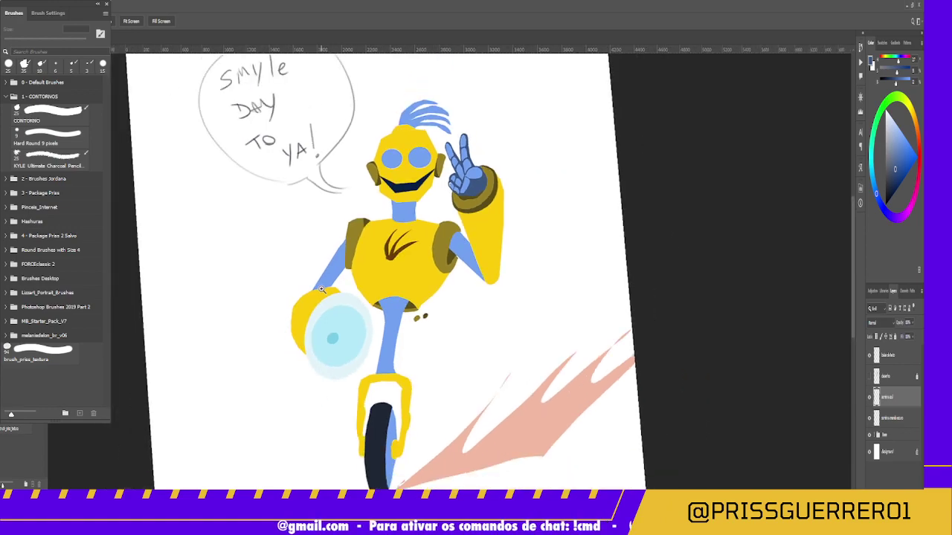